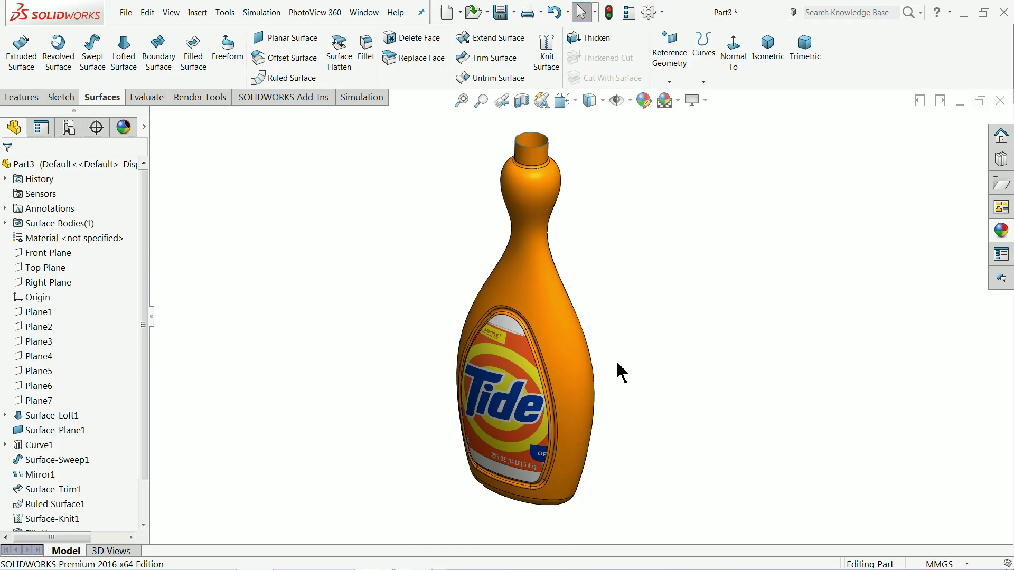
# - Inspect the existing bottle model in a cross-section view, then turn the section off
pyautogui.moveTo(615, 366); pyautogui.dragTo(485, 330, button='middle')
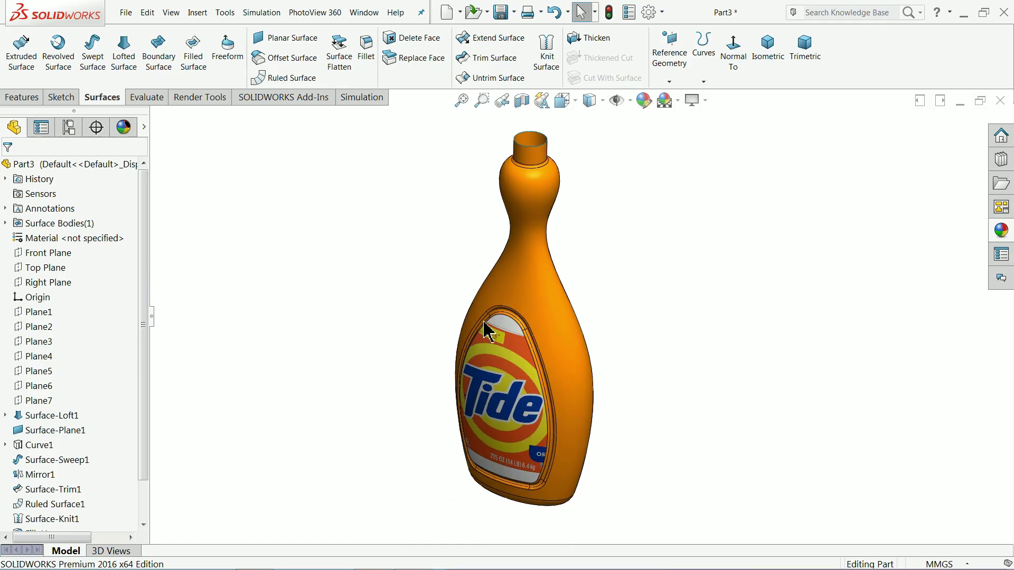
pyautogui.click(522, 100)
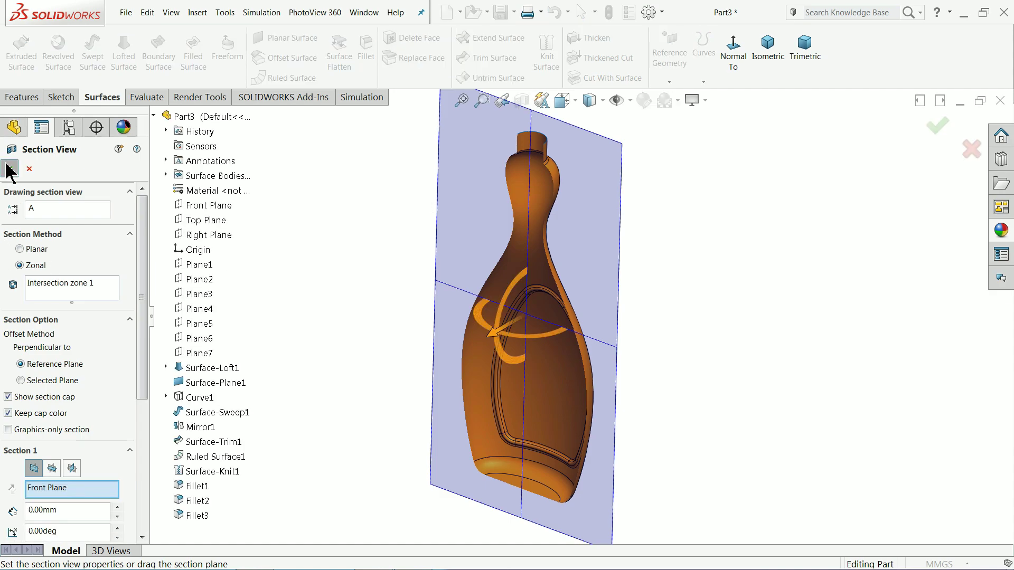
pyautogui.click(10, 168)
pyautogui.moveTo(702, 344); pyautogui.dragTo(605, 297, button='middle')
pyautogui.click(520, 101)
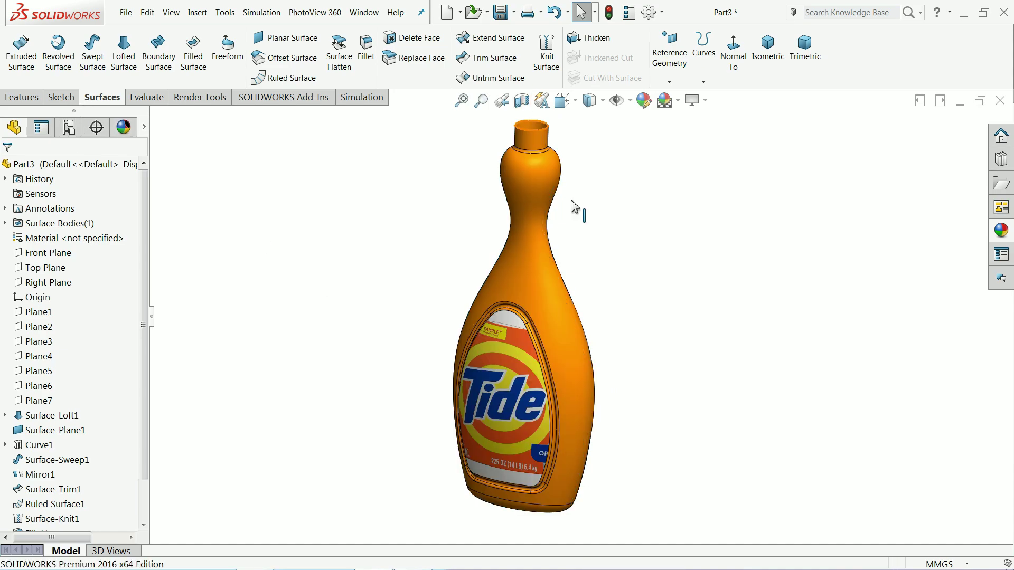
# - Look over the full bottle, then bring up the dimensioned bottle drawing
pyautogui.moveTo(586, 249)
pyautogui.mouseDown(button='middle')
pyautogui.moveTo(599, 287)
pyautogui.moveTo(453, 233)
pyautogui.moveTo(500, 265)
pyautogui.moveTo(559, 215)
pyautogui.moveTo(618, 336)
pyautogui.moveTo(632, 329)
pyautogui.moveTo(603, 301)
pyautogui.moveTo(604, 322)
pyautogui.moveTo(584, 317)
pyautogui.mouseUp(button='middle')
pyautogui.scroll(-2, 578, 313)
pyautogui.scroll(2, 579, 317)
pyautogui.hotkey('alt', 'Tab')
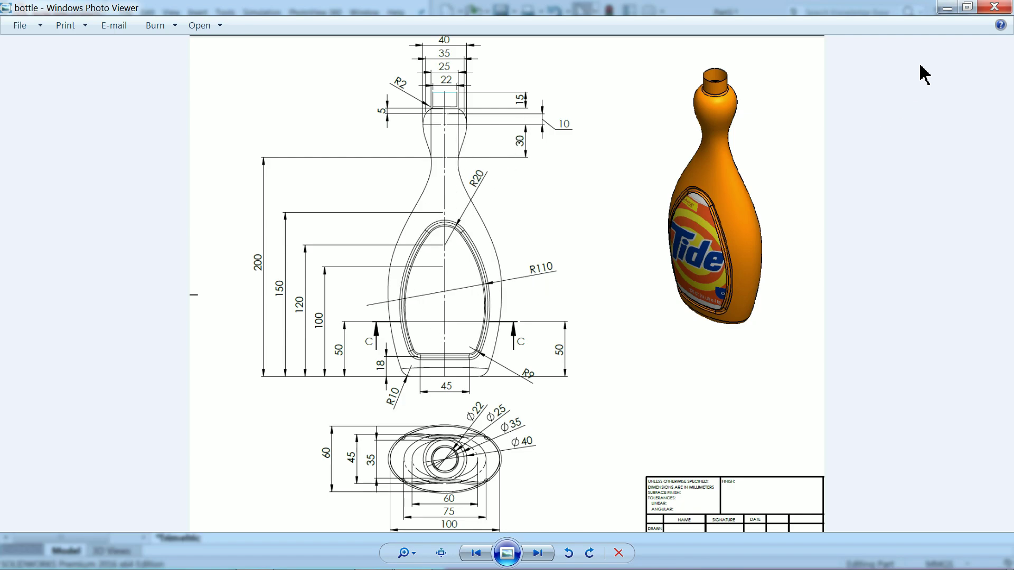
# - Return to SOLIDWORKS and confirm the document unit system is MMGS
pyautogui.click(947, 7)
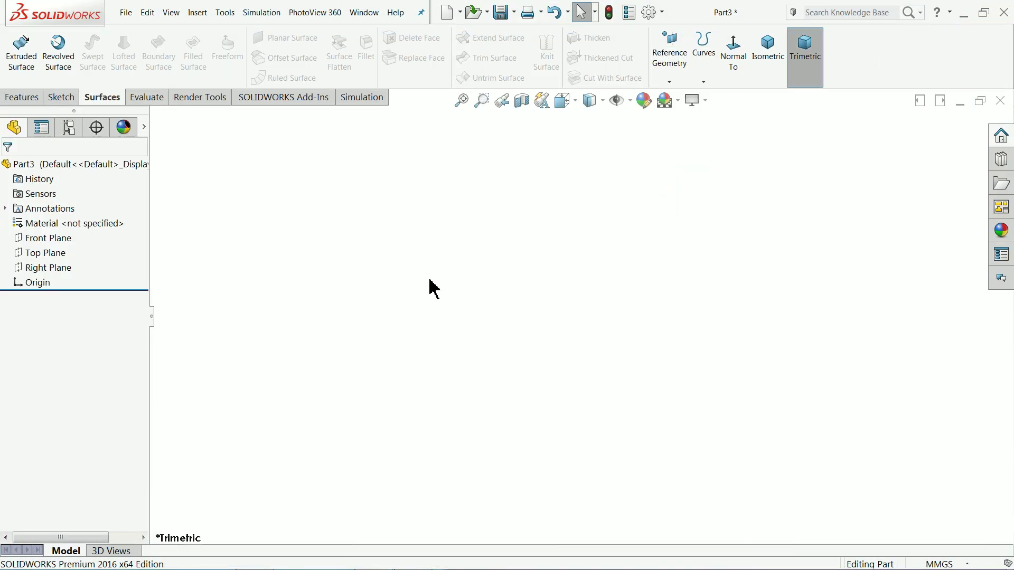
pyautogui.rightClick(106, 102)
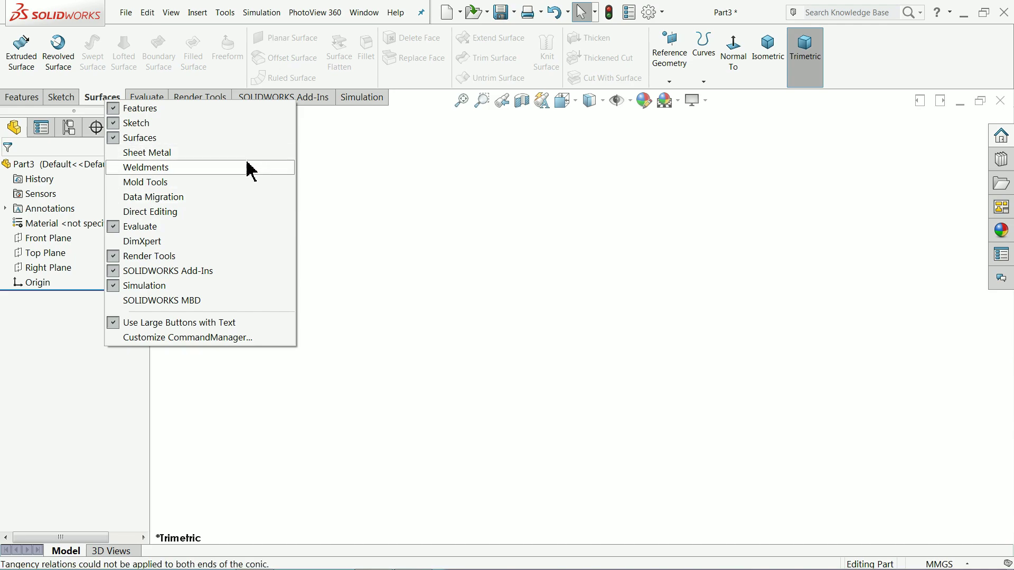
pyautogui.click(432, 204)
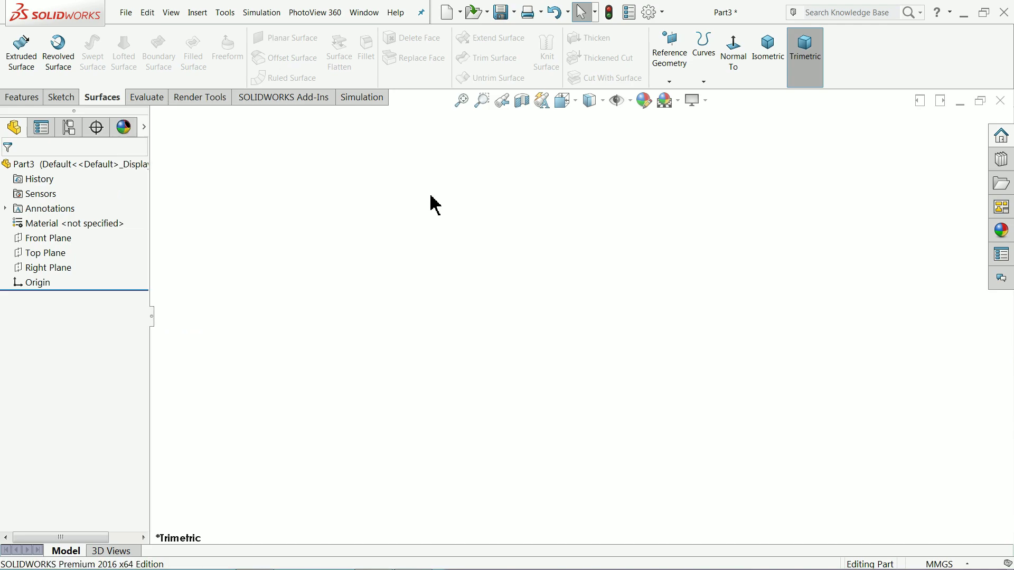
pyautogui.click(923, 564)
pyautogui.click(745, 446)
# - Create offset planes from the Top Plane at 50 mm spacing, with the count set to 4
pyautogui.click(44, 254)
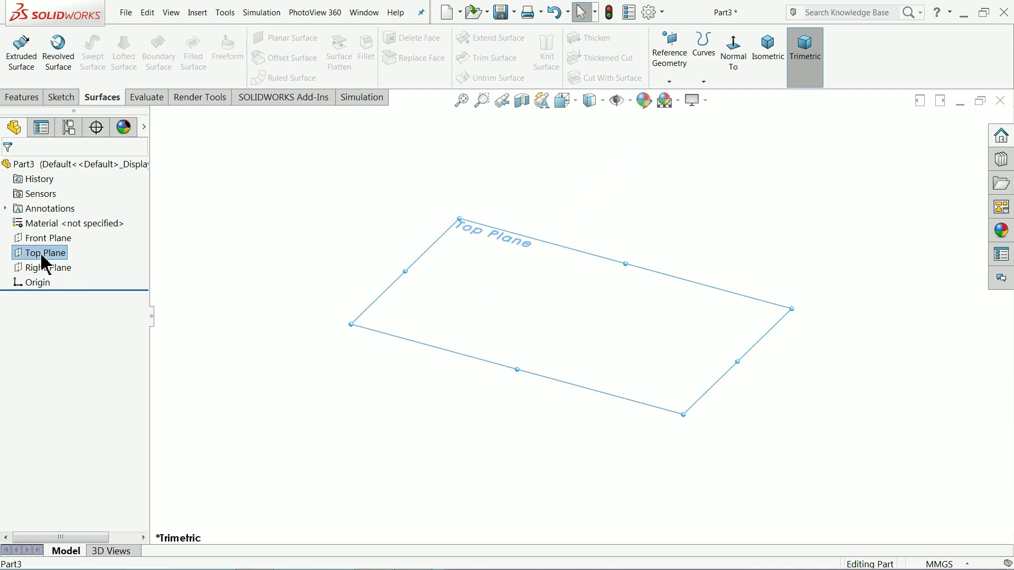
pyautogui.click(670, 82)
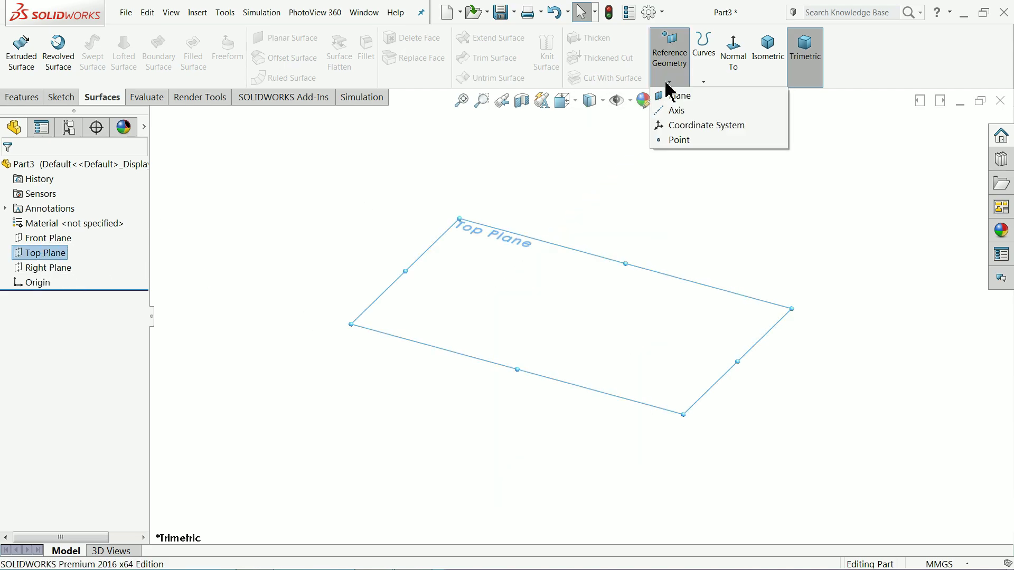
pyautogui.click(681, 96)
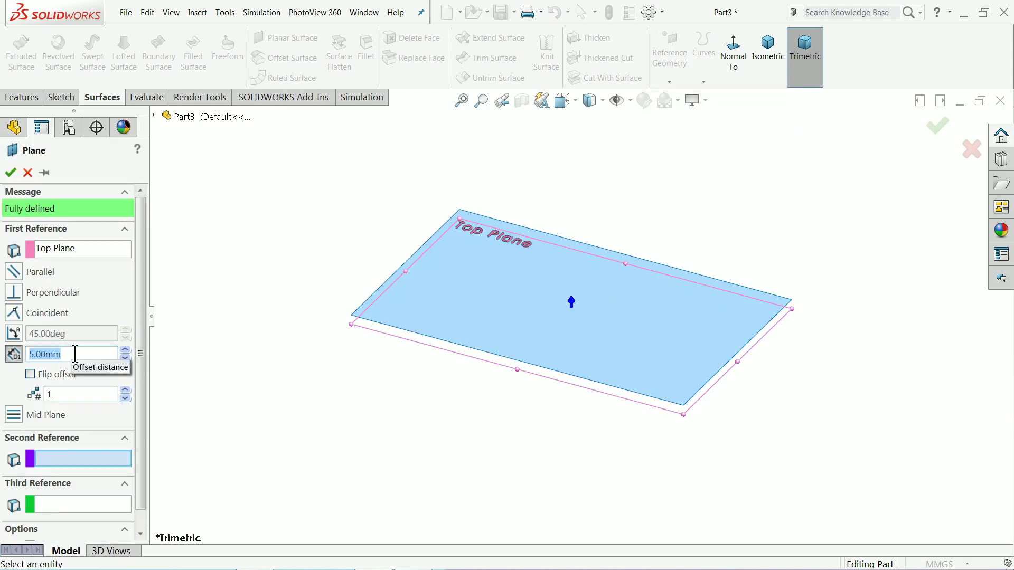
pyautogui.write('50')
pyautogui.press('Return')
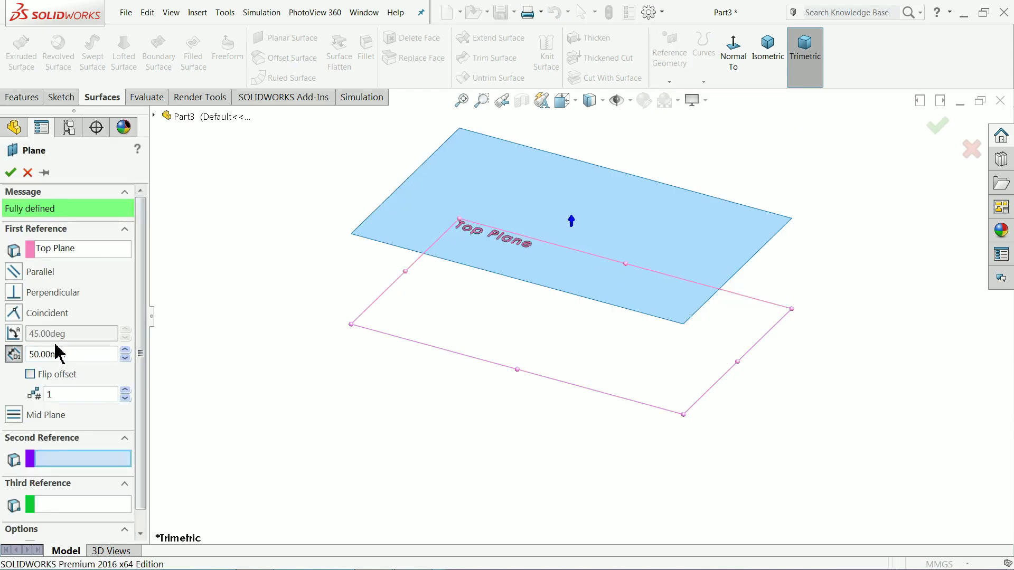
pyautogui.click(125, 391)
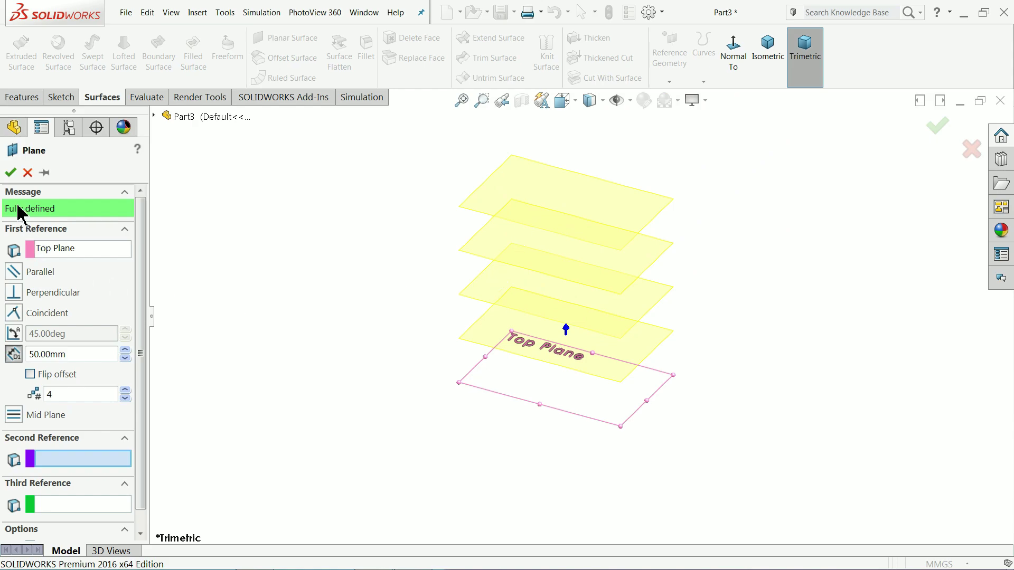
pyautogui.click(10, 172)
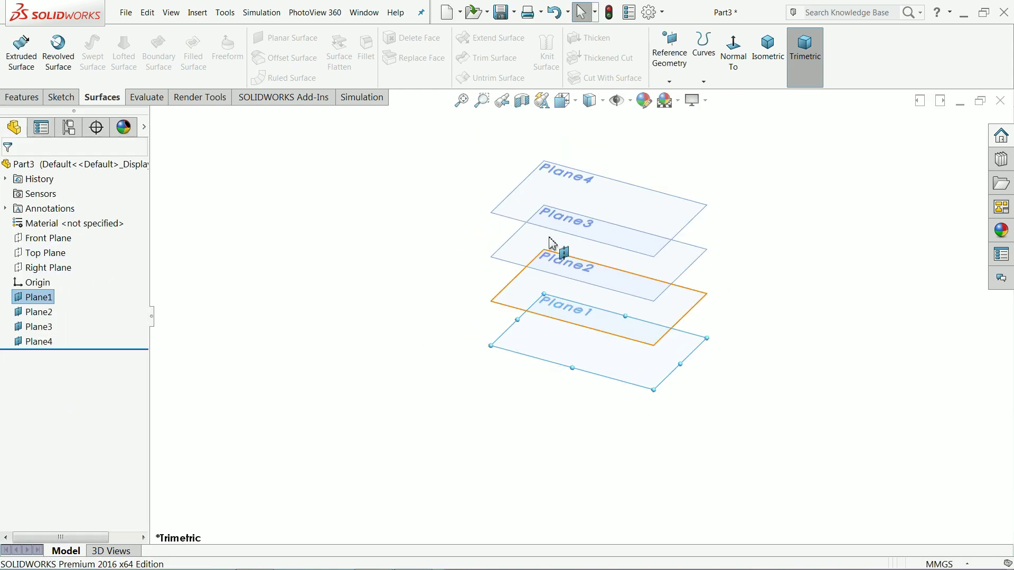
pyautogui.scroll(-3, 564, 177)
# - Create Plane5 offset 30 mm above Plane4
pyautogui.click(559, 198)
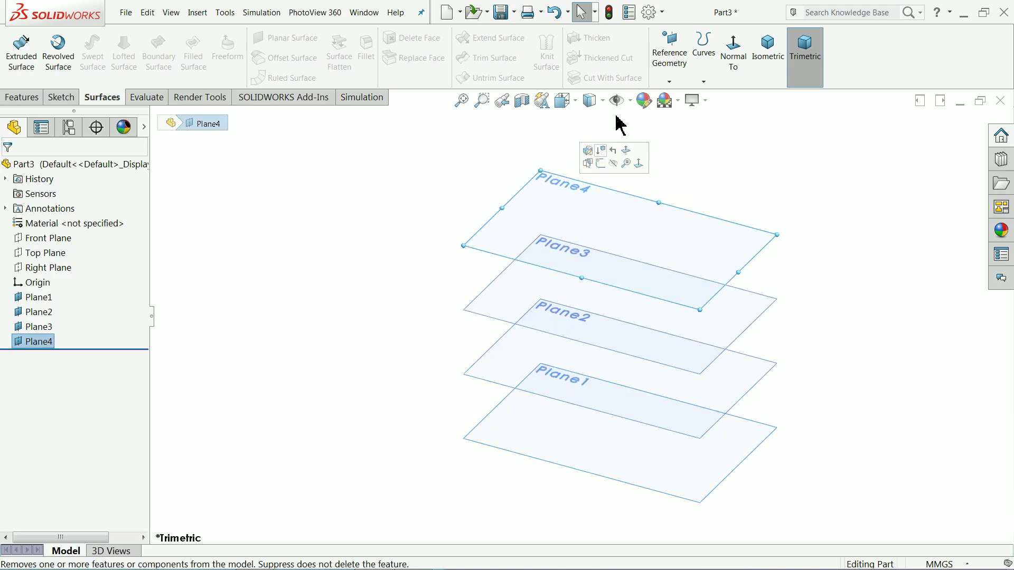
pyautogui.click(670, 82)
pyautogui.click(682, 96)
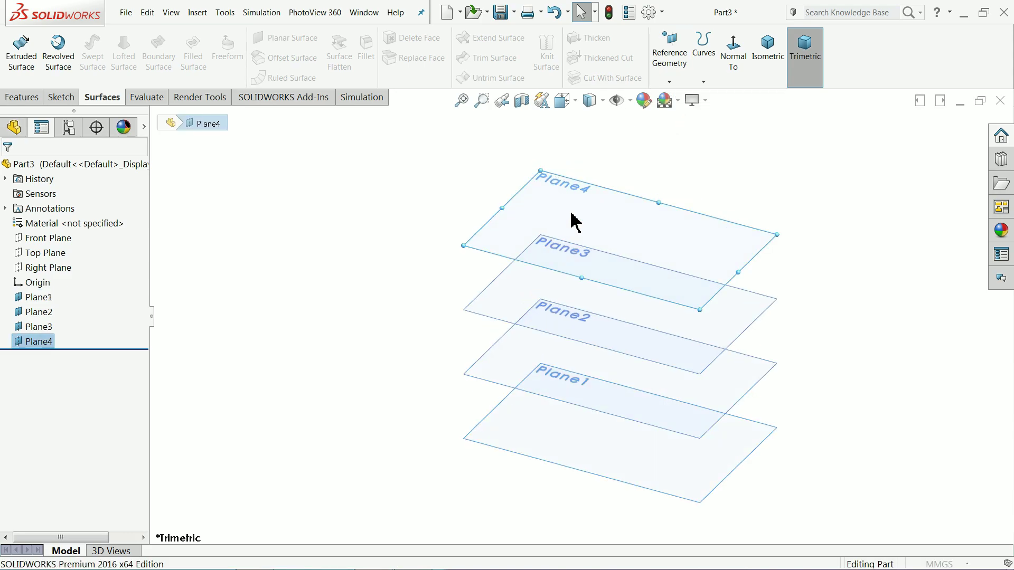
pyautogui.write('30')
pyautogui.press('Return')
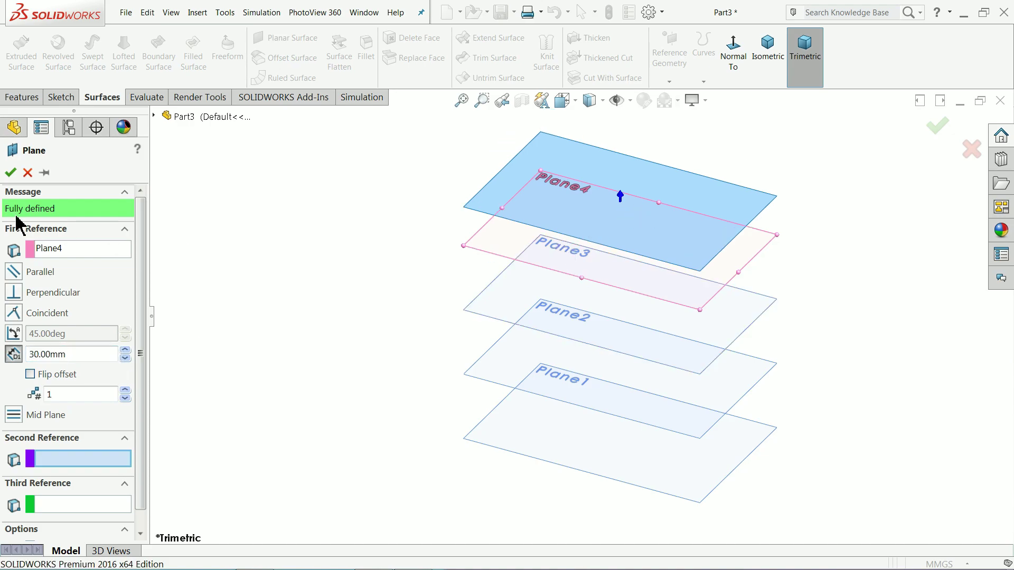
pyautogui.click(11, 172)
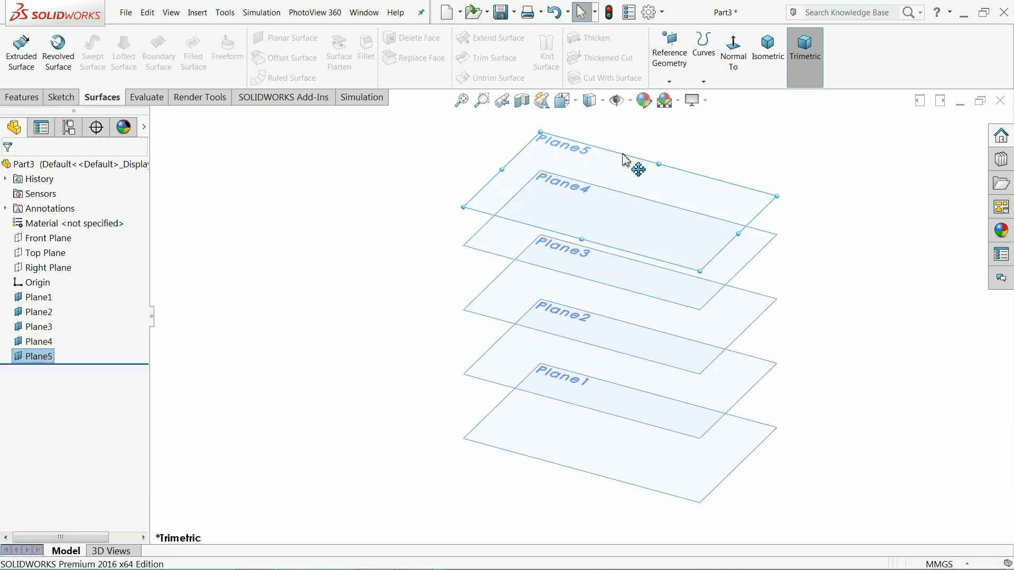
pyautogui.scroll(-3, 623, 163)
# - Create Plane6 offset 10 mm above Plane5
pyautogui.click(523, 187)
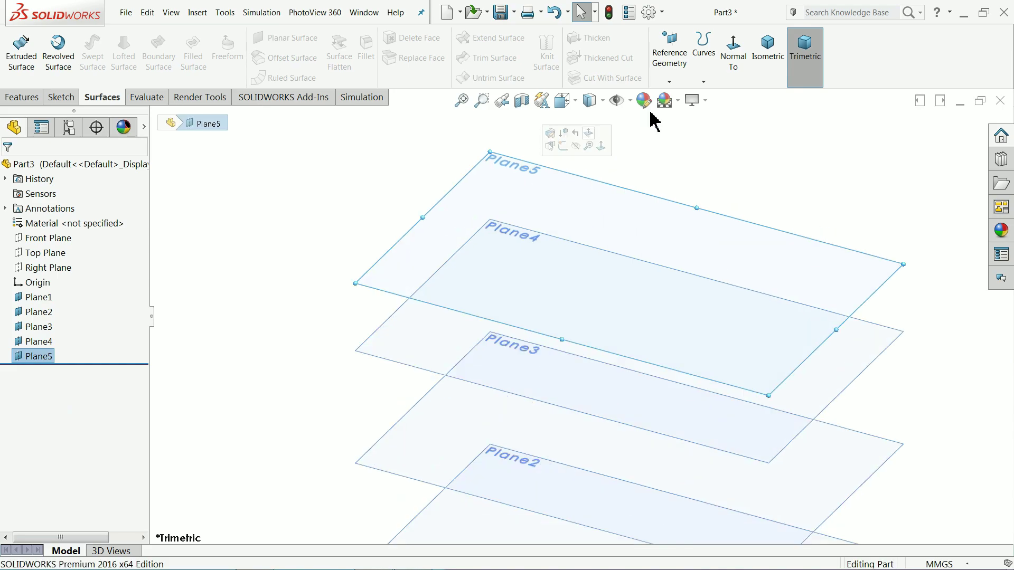
pyautogui.click(669, 82)
pyautogui.click(680, 96)
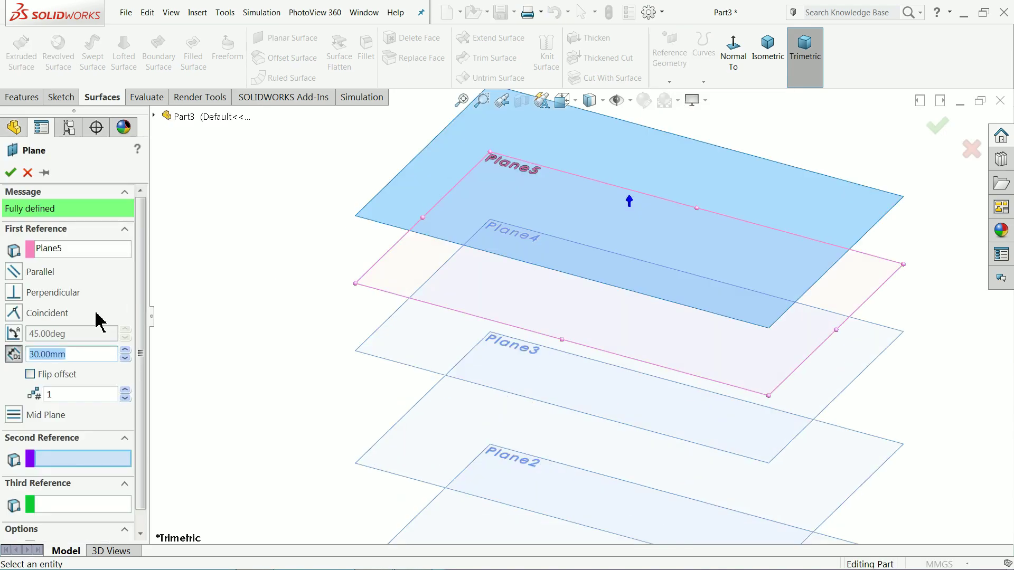
pyautogui.doubleClick(61, 354)
pyautogui.write('10')
pyautogui.press('Return')
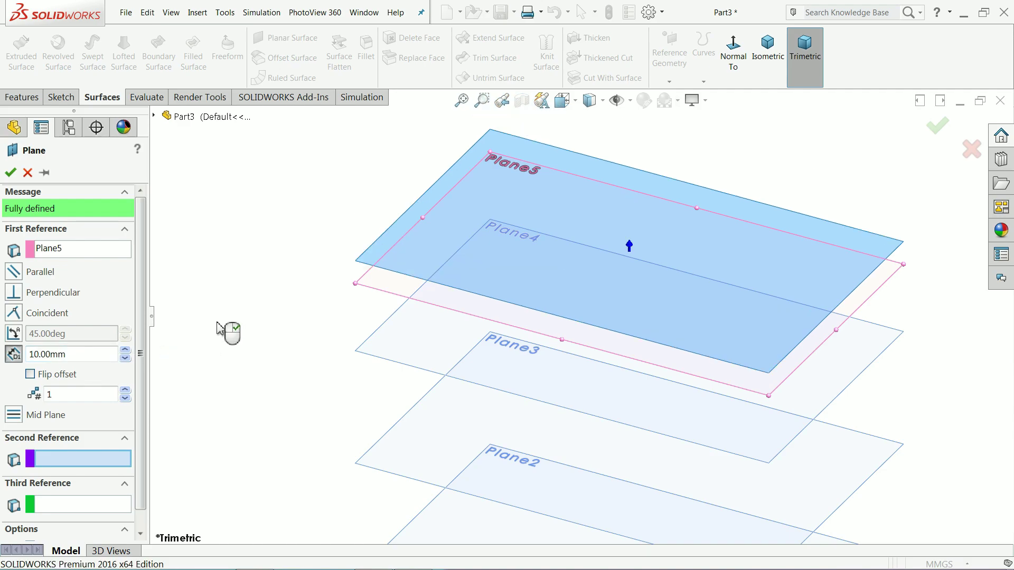
pyautogui.click(10, 172)
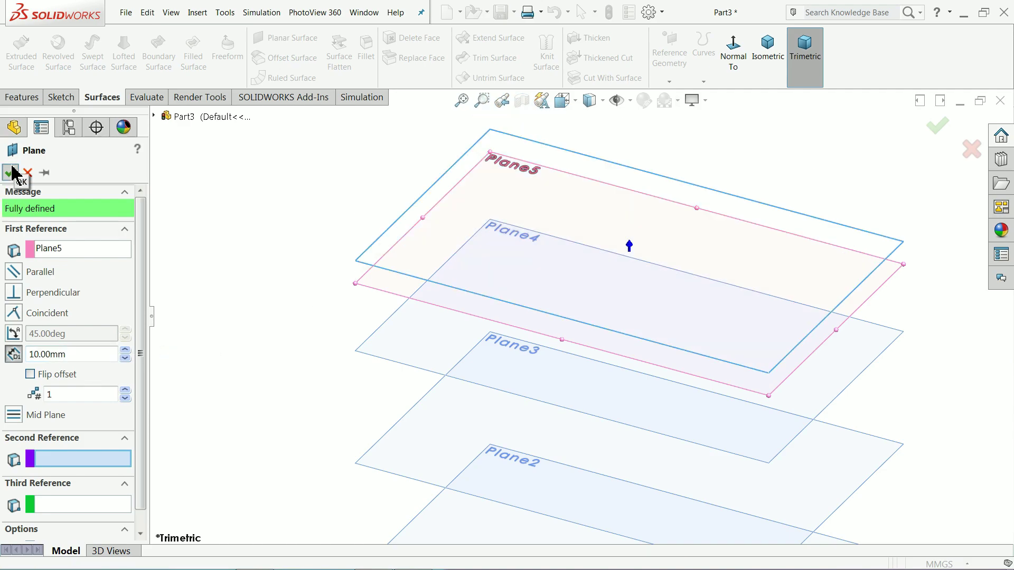
# - Create Plane7 offset 5 mm above Plane6, swapping the reference from Plane5 to Plane6
pyautogui.click(506, 149)
pyautogui.click(669, 82)
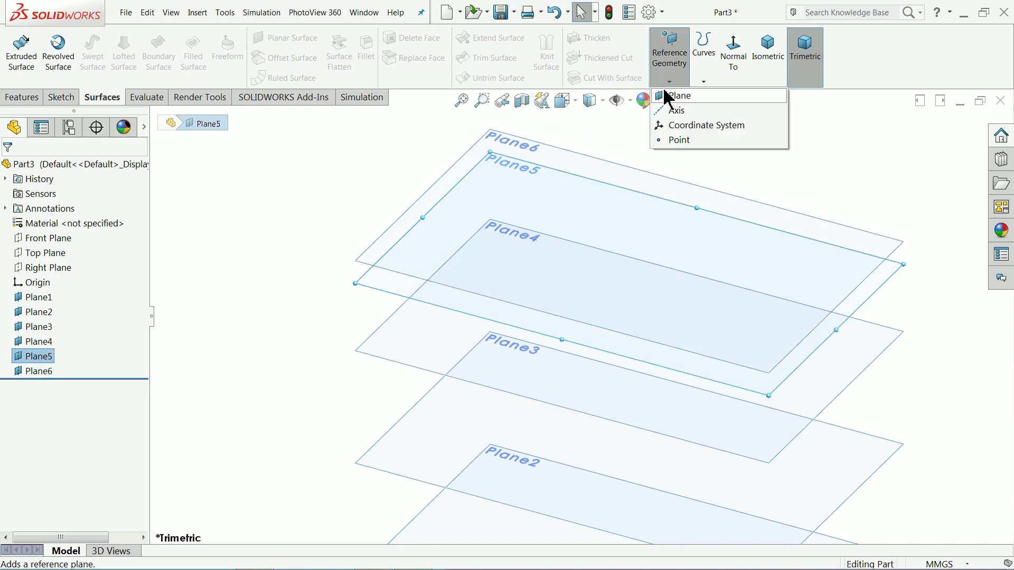
pyautogui.click(666, 95)
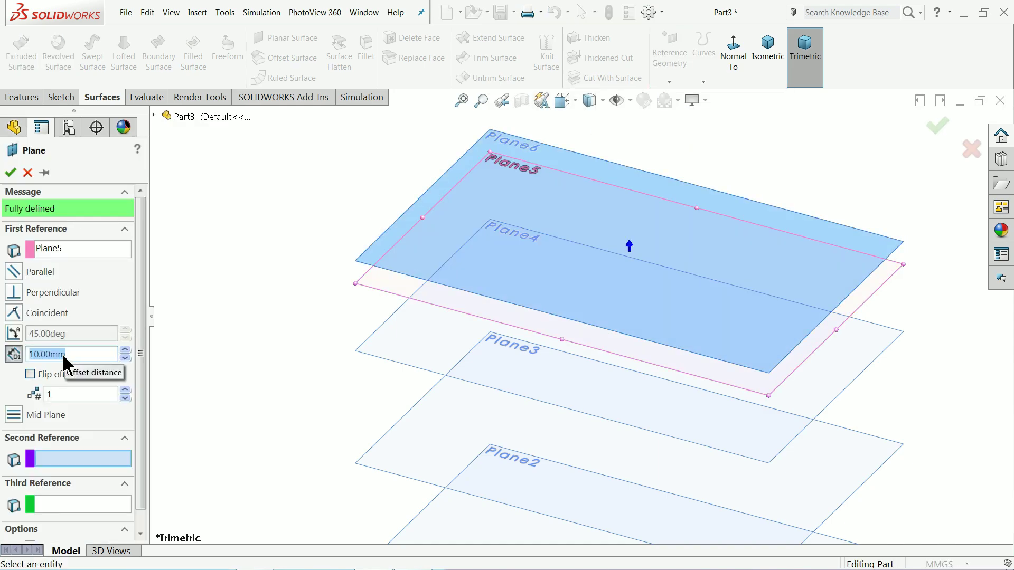
pyautogui.write('5')
pyautogui.press('Return')
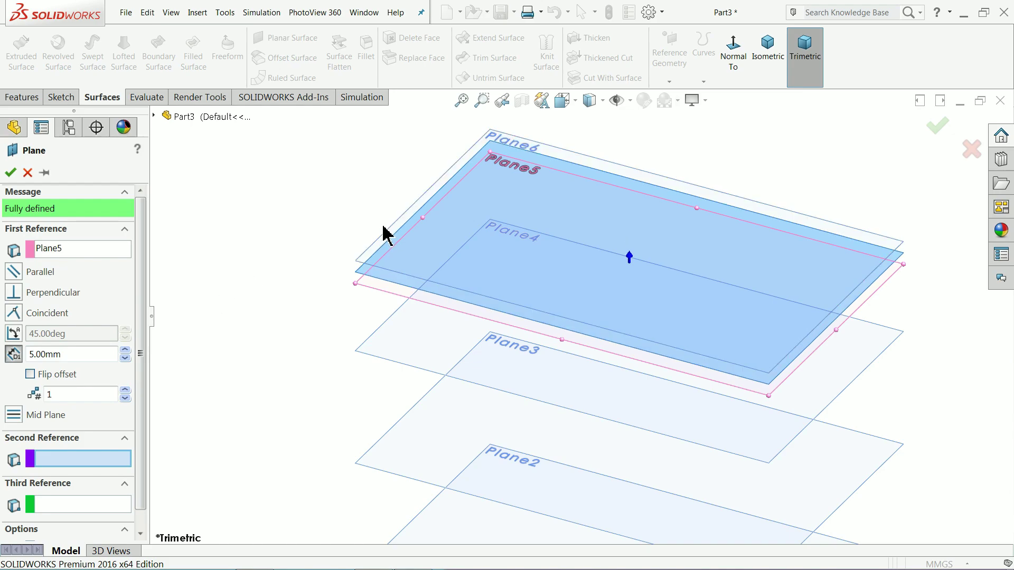
pyautogui.click(64, 253)
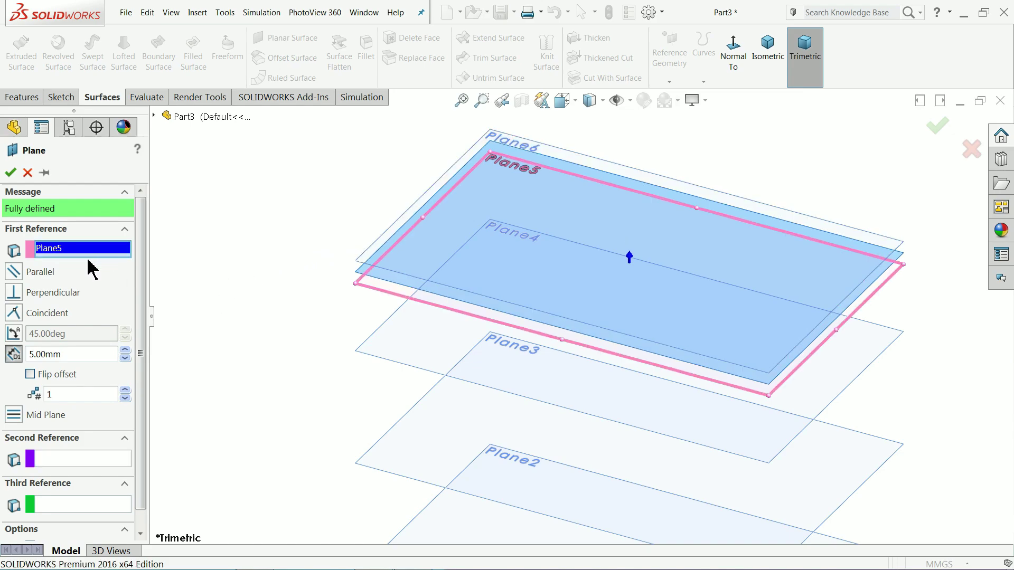
pyautogui.press('Delete')
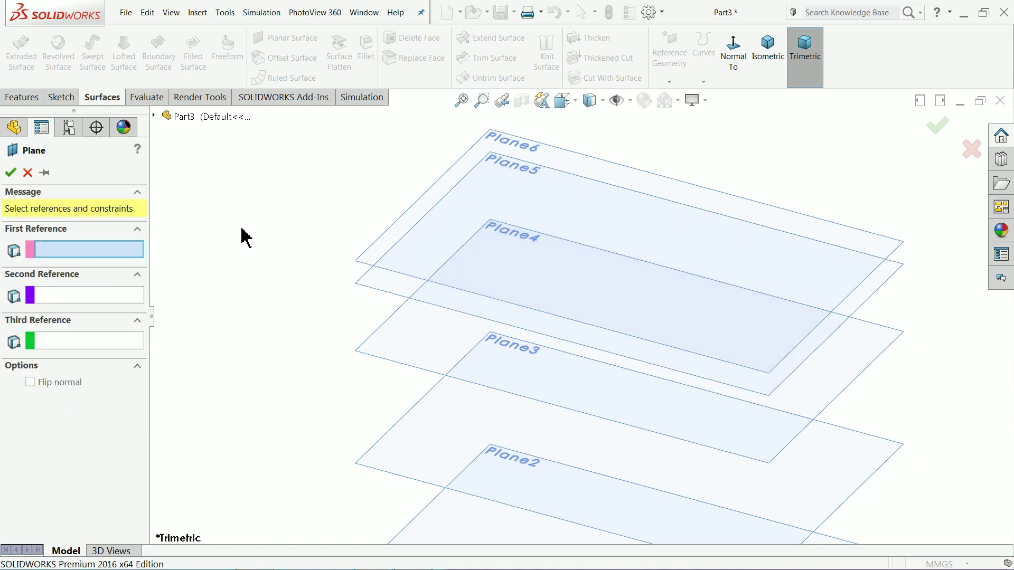
pyautogui.click(488, 140)
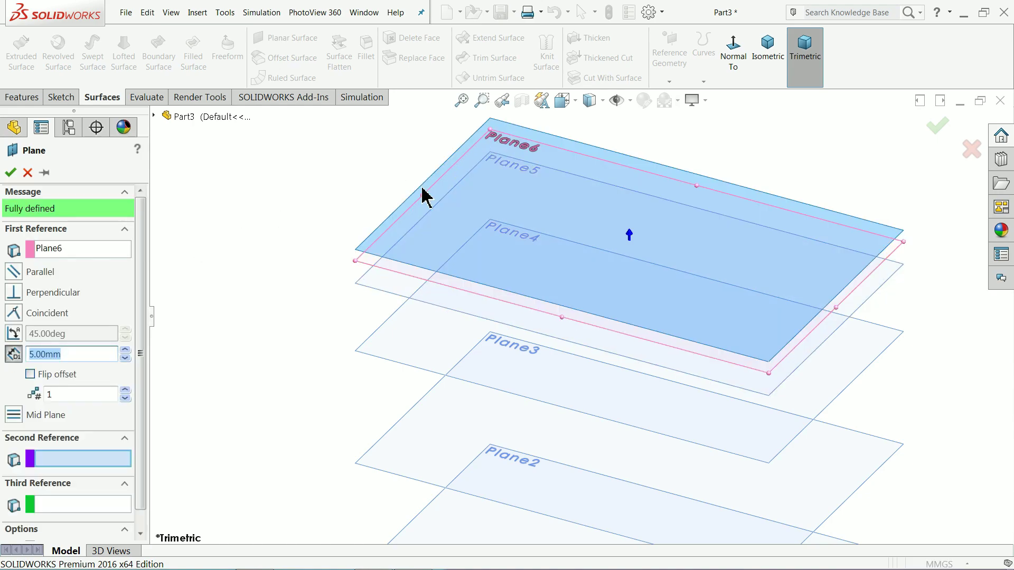
pyautogui.click(11, 172)
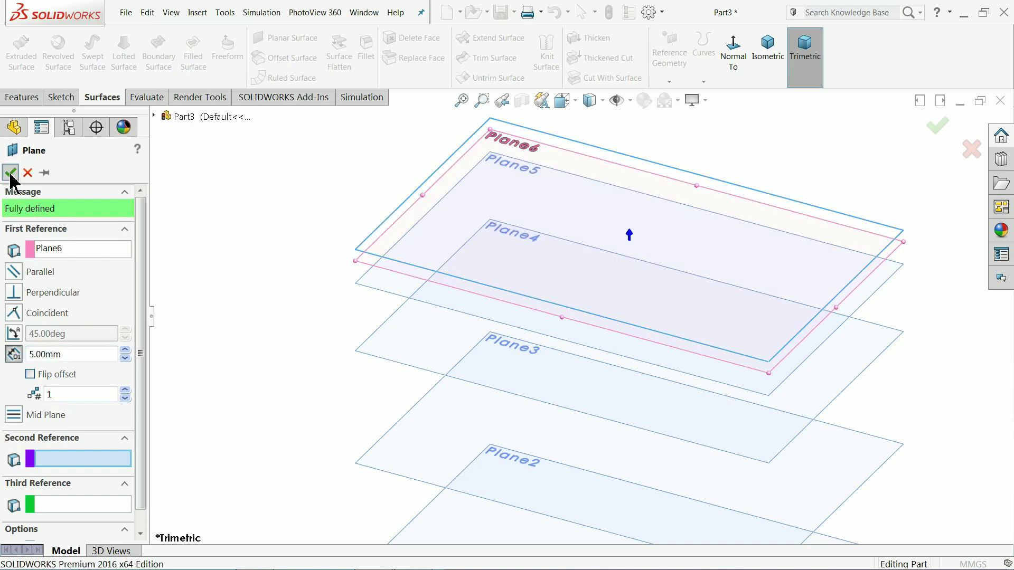
pyautogui.scroll(-3, 369, 254)
pyautogui.scroll(1, 607, 404)
pyautogui.moveTo(720, 306)
pyautogui.mouseDown(button='middle')
pyautogui.moveTo(715, 259)
pyautogui.moveTo(724, 286)
pyautogui.mouseUp(button='middle')
pyautogui.press('Escape')
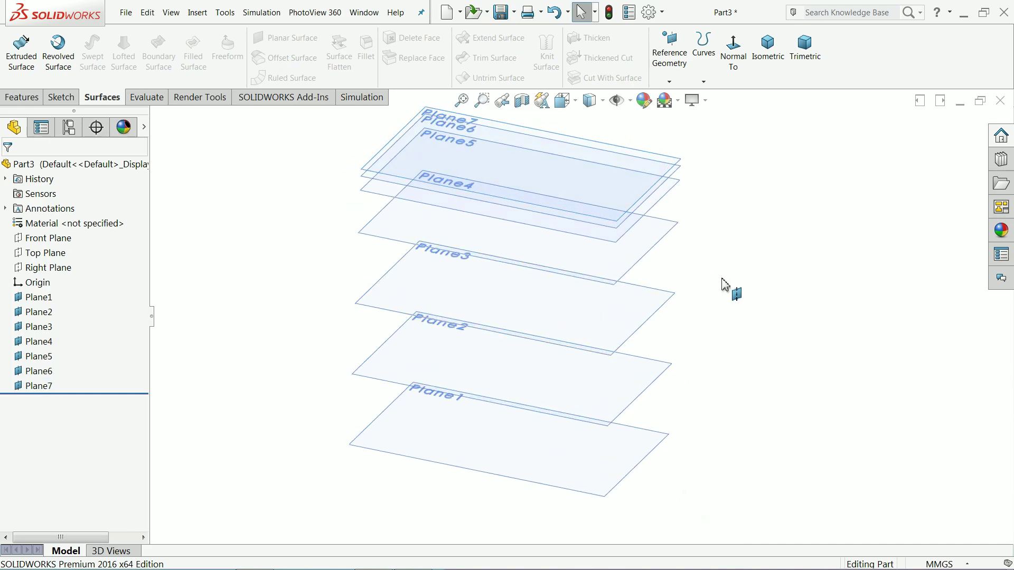
# - Zoom and pan the bottle drawing to read the base ellipse and neck dimensions
pyautogui.hotkey('alt', 'Tab')
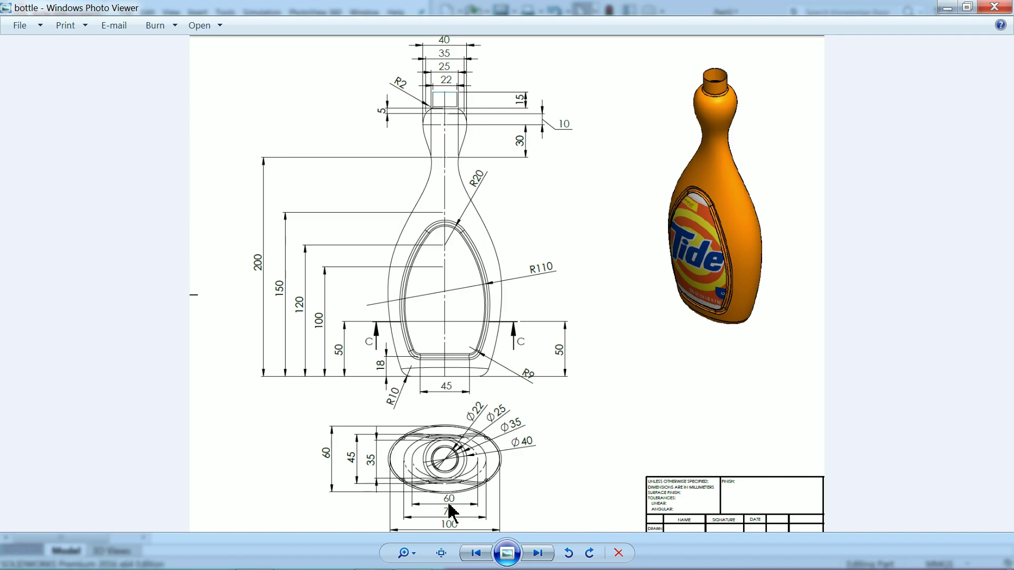
pyautogui.scroll(2, 453, 512)
pyautogui.moveTo(442, 485); pyautogui.dragTo(470, 463)
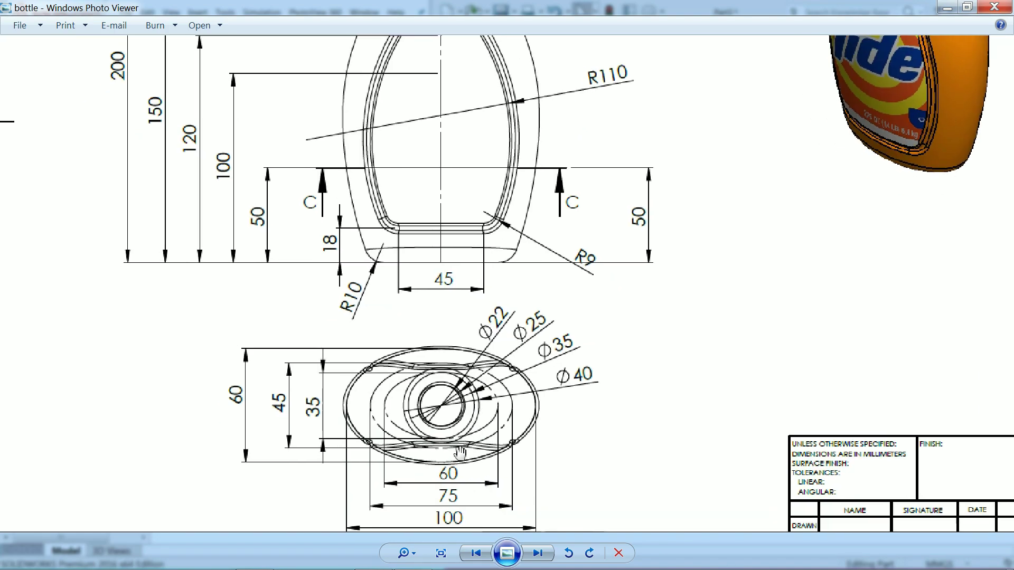
pyautogui.moveTo(461, 502); pyautogui.dragTo(456, 497)
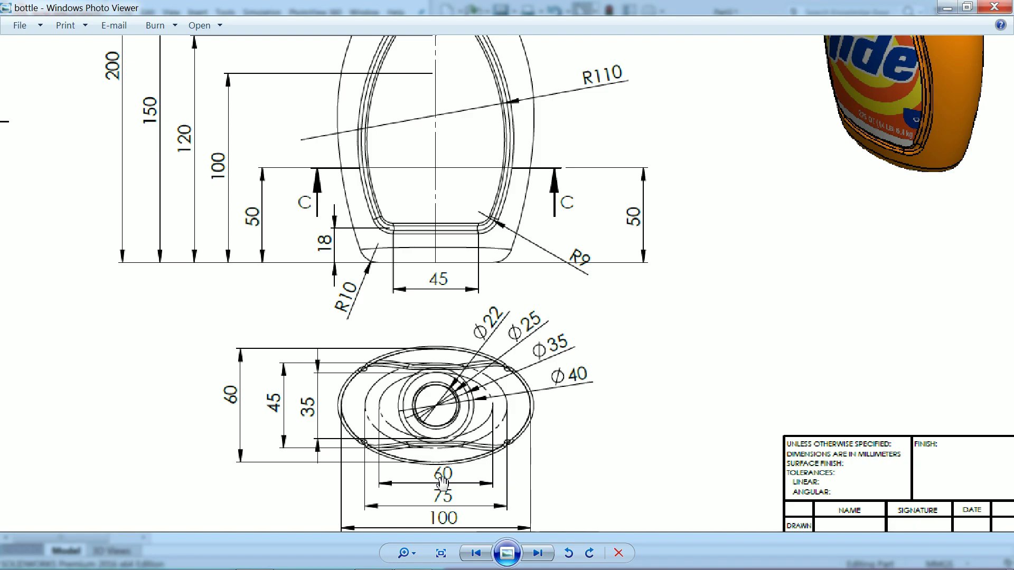
pyautogui.moveTo(441, 331); pyautogui.dragTo(443, 453)
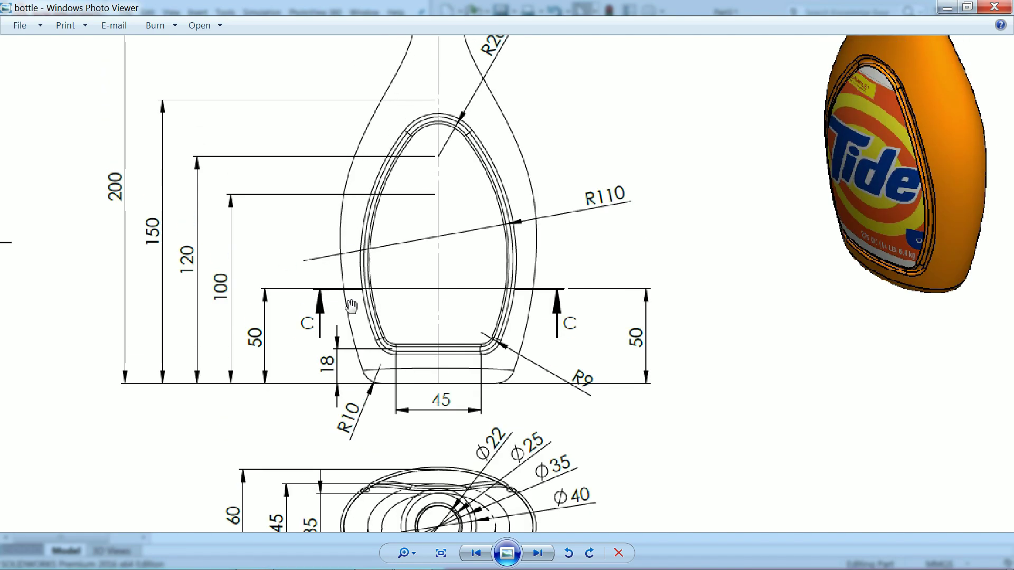
pyautogui.moveTo(403, 368); pyautogui.dragTo(403, 297)
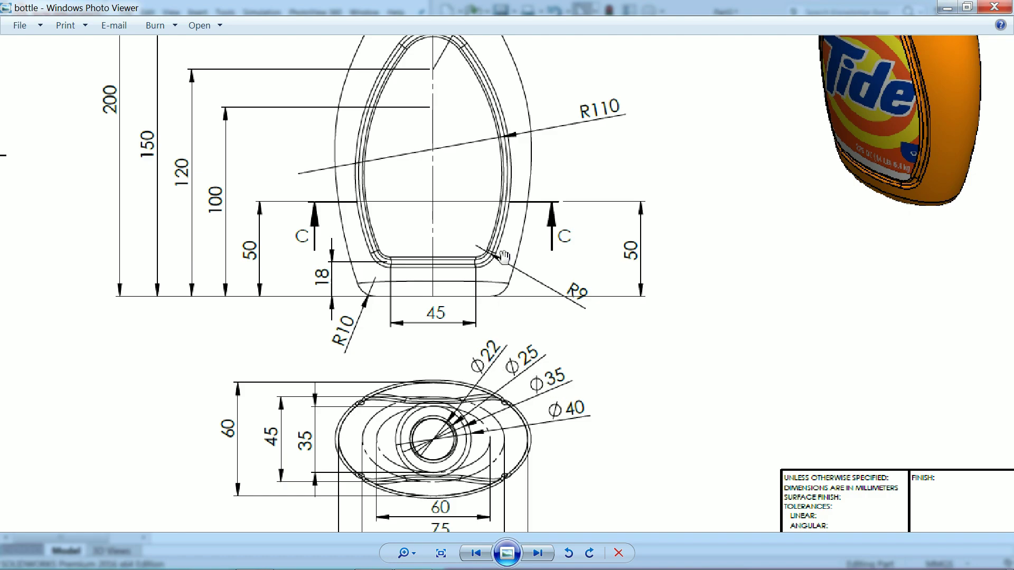
pyautogui.scroll(5, 496, 363)
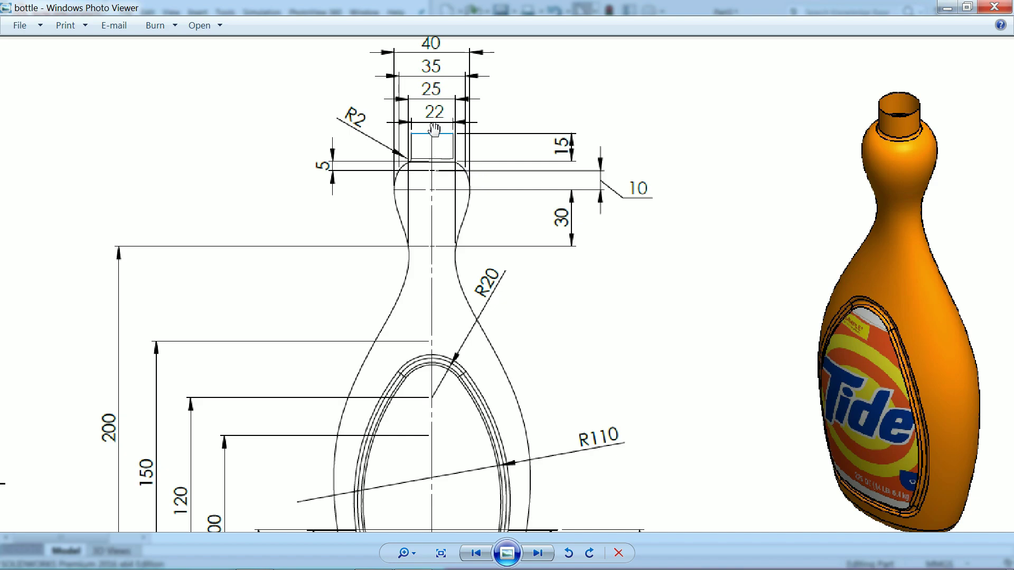
pyautogui.scroll(-3, 471, 293)
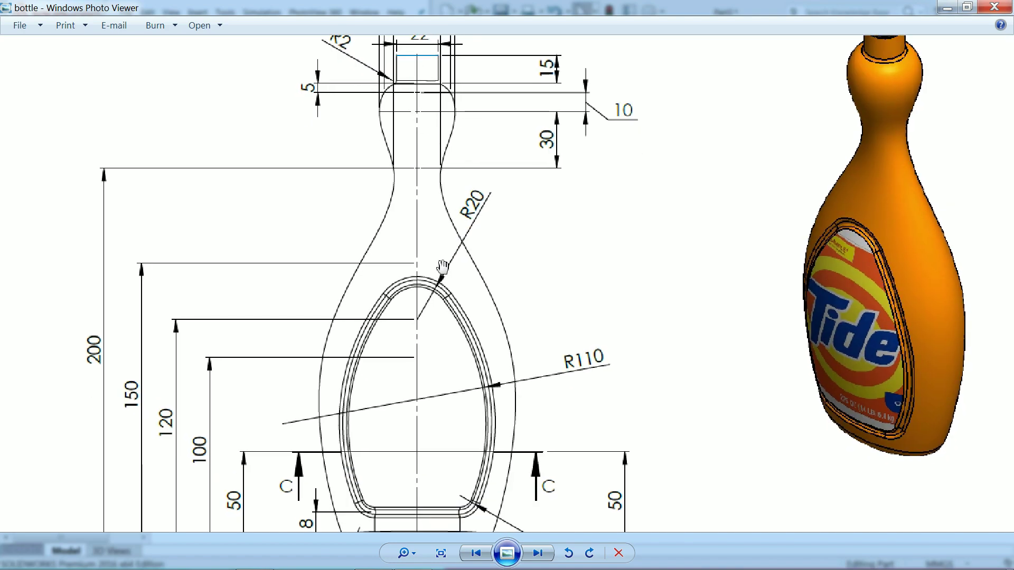
pyautogui.scroll(-2, 443, 267)
# - Back in SOLIDWORKS, start a new sketch on the Top Plane
pyautogui.scroll(-2, 443, 296)
pyautogui.hotkey('alt', 'Tab')
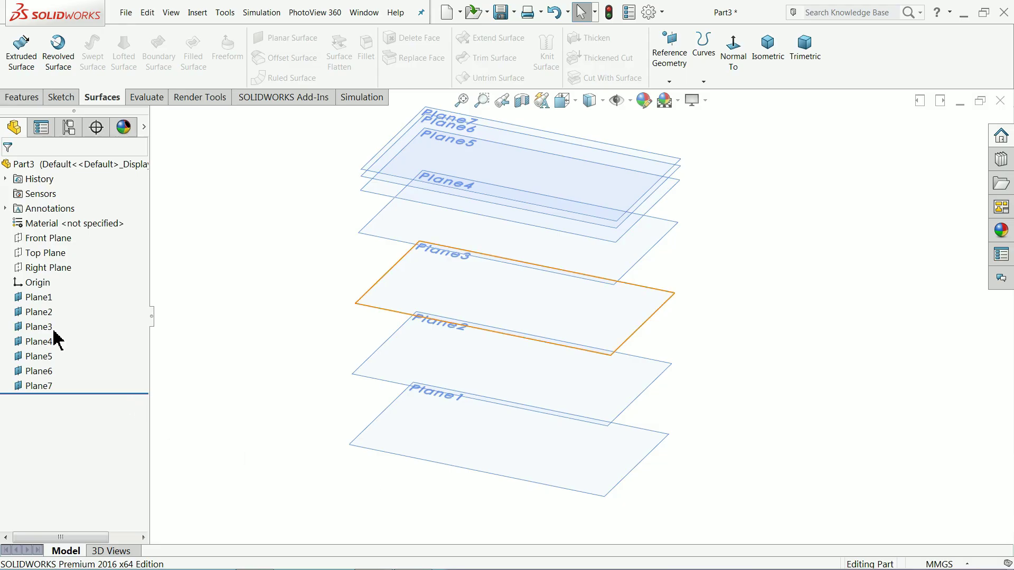
pyautogui.click(49, 257)
pyautogui.scroll(2, 226, 367)
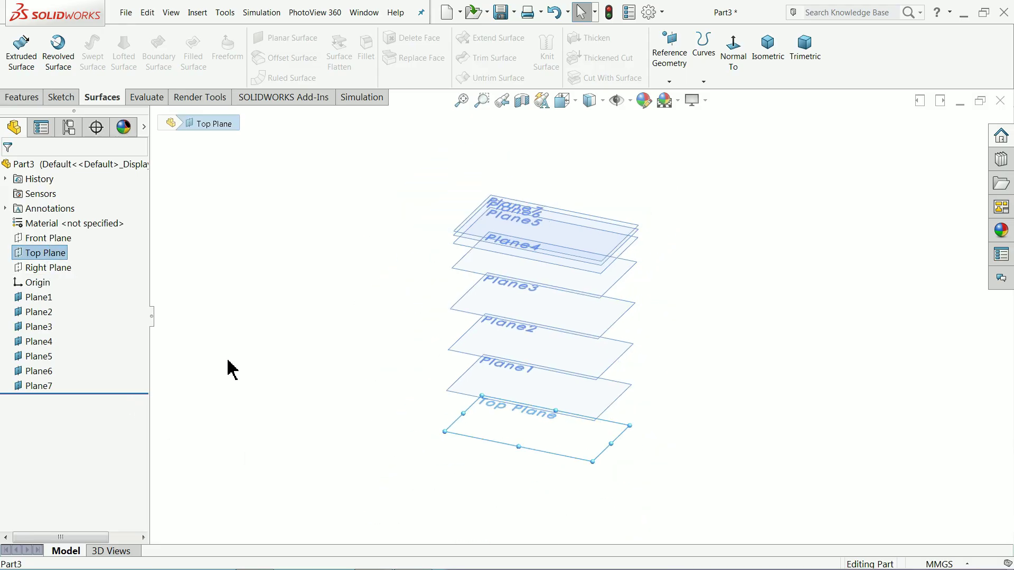
pyautogui.scroll(-2, 520, 415)
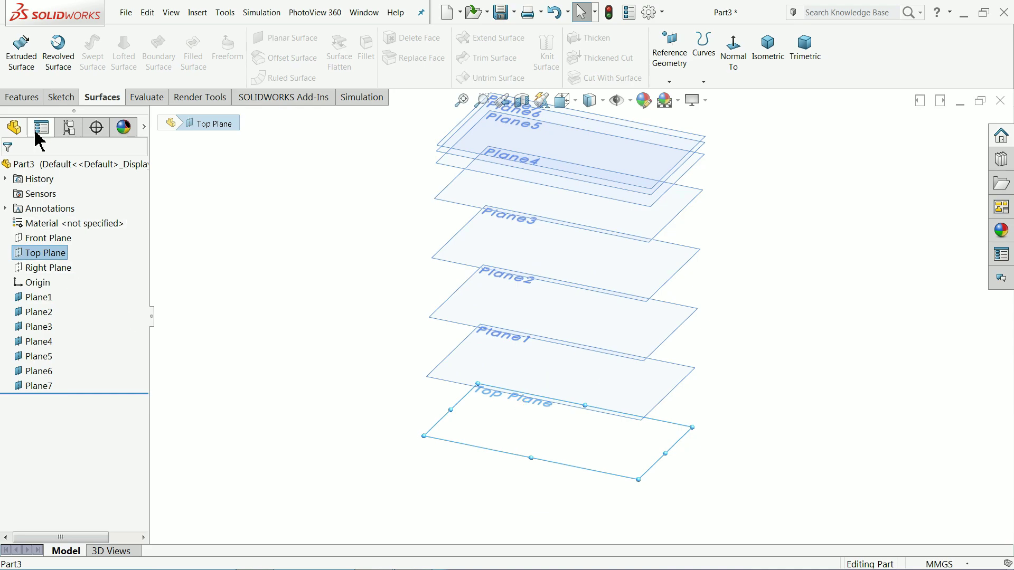
pyautogui.click(60, 97)
pyautogui.click(14, 55)
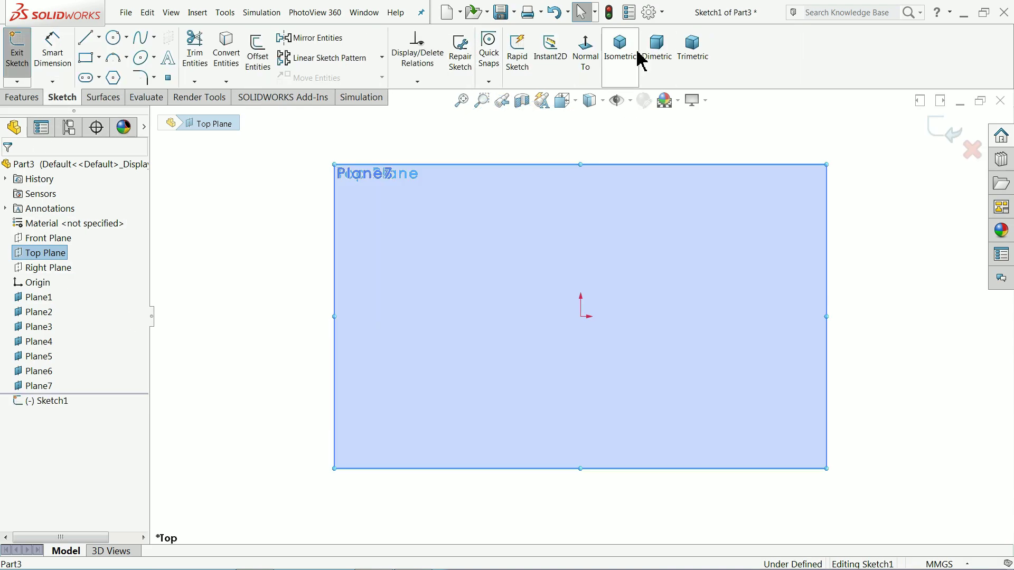
# - Draw an ellipse centred on the origin with its top point vertical to the origin
pyautogui.click(154, 60)
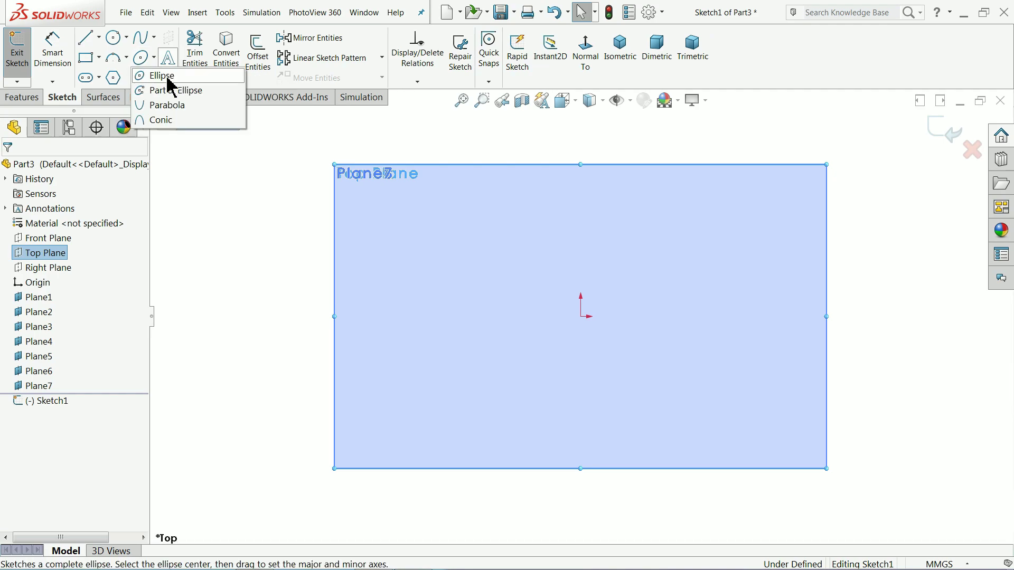
pyautogui.click(161, 76)
pyautogui.click(581, 317)
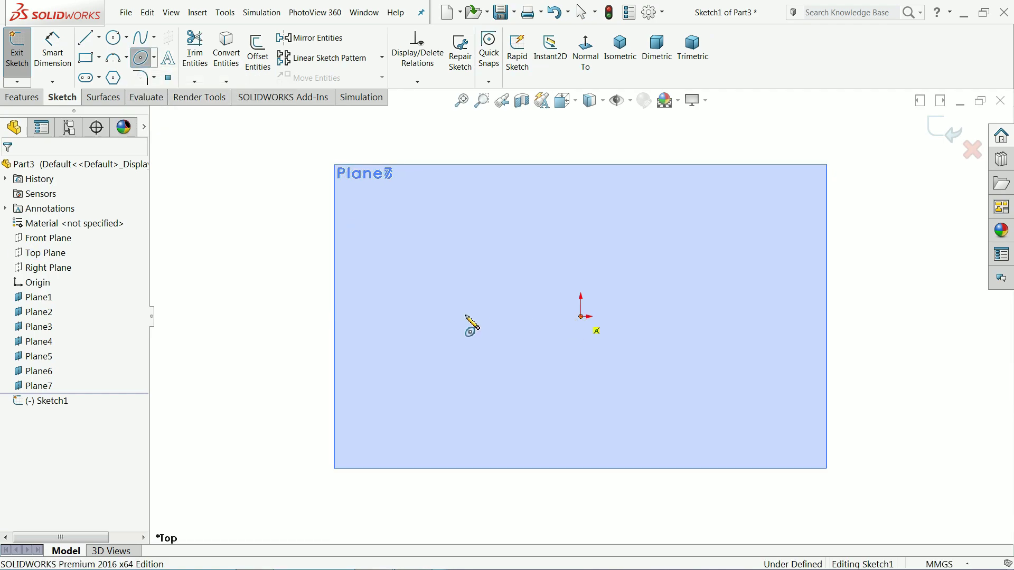
pyautogui.click(419, 320)
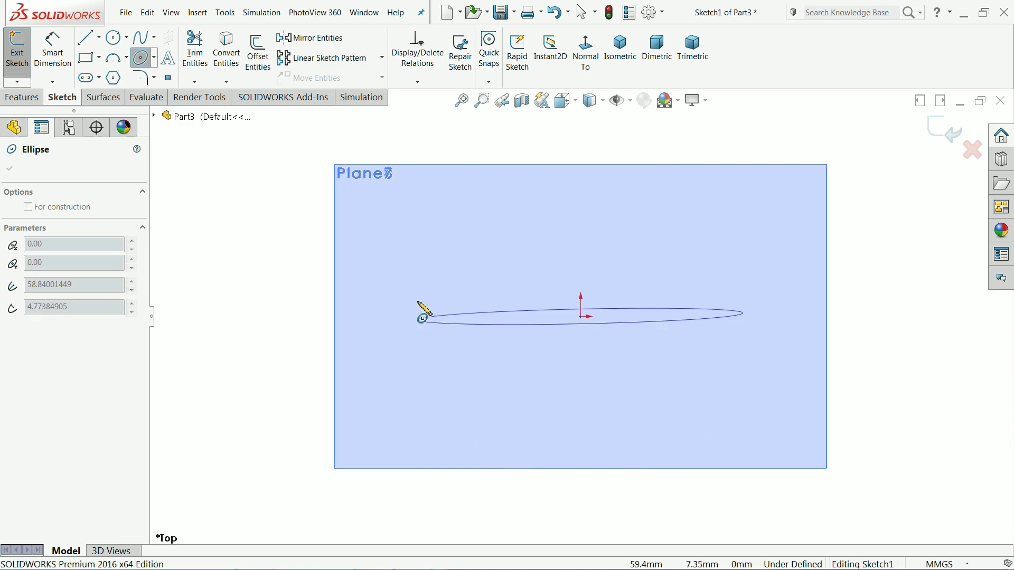
pyautogui.click(419, 269)
pyautogui.rightClick(208, 217)
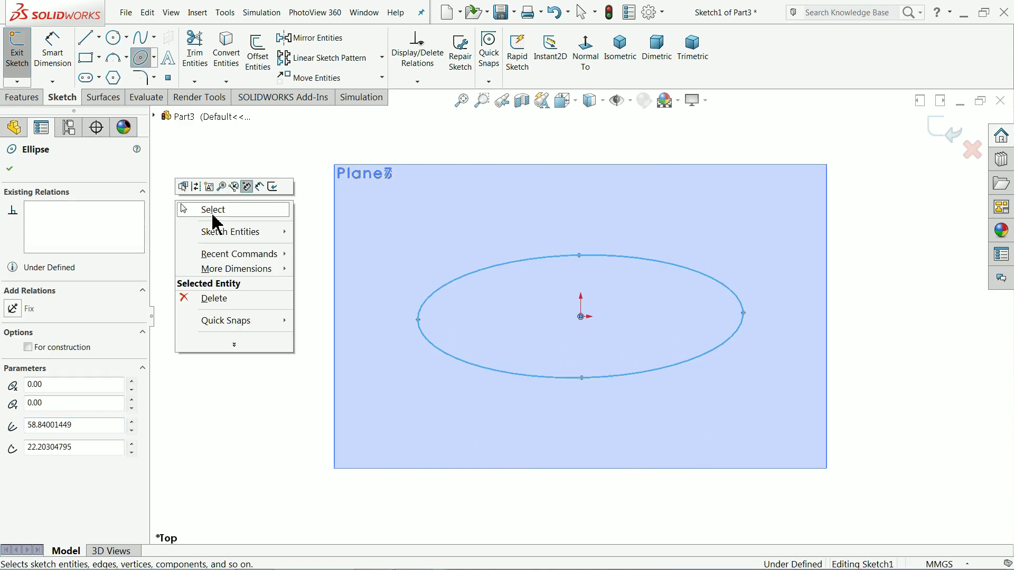
pyautogui.click(214, 212)
pyautogui.click(579, 256)
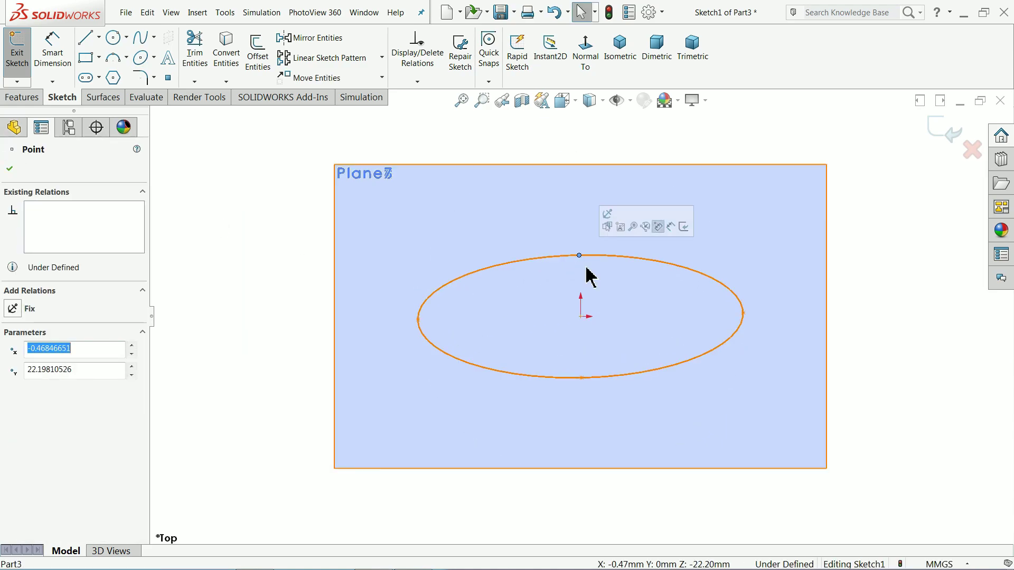
pyautogui.click(581, 317)
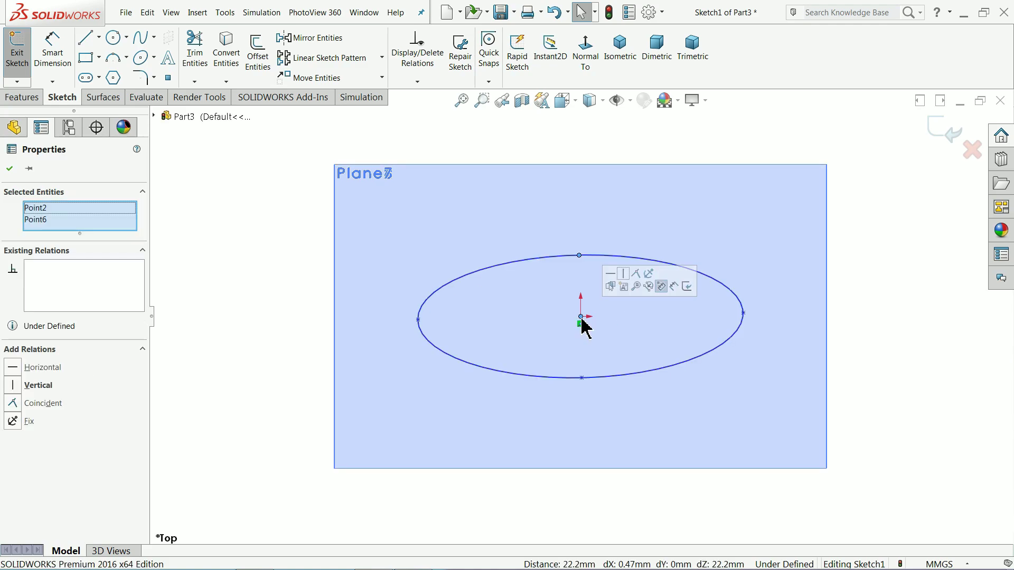
pyautogui.click(627, 278)
pyautogui.press('Escape')
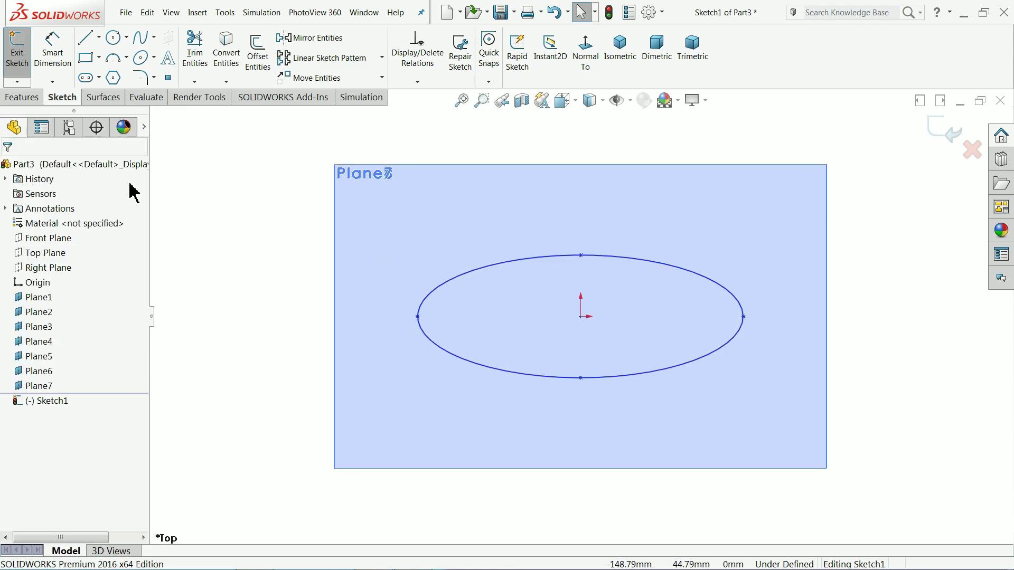
# - Dimension the ellipse 75 mm wide and 45 mm tall, then exit the sketch
pyautogui.click(58, 53)
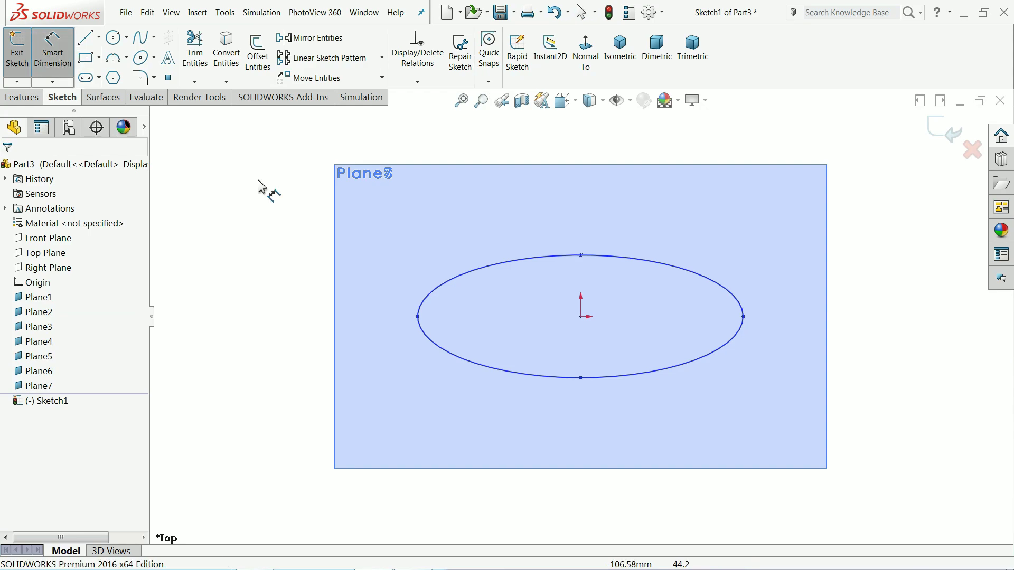
pyautogui.click(417, 317)
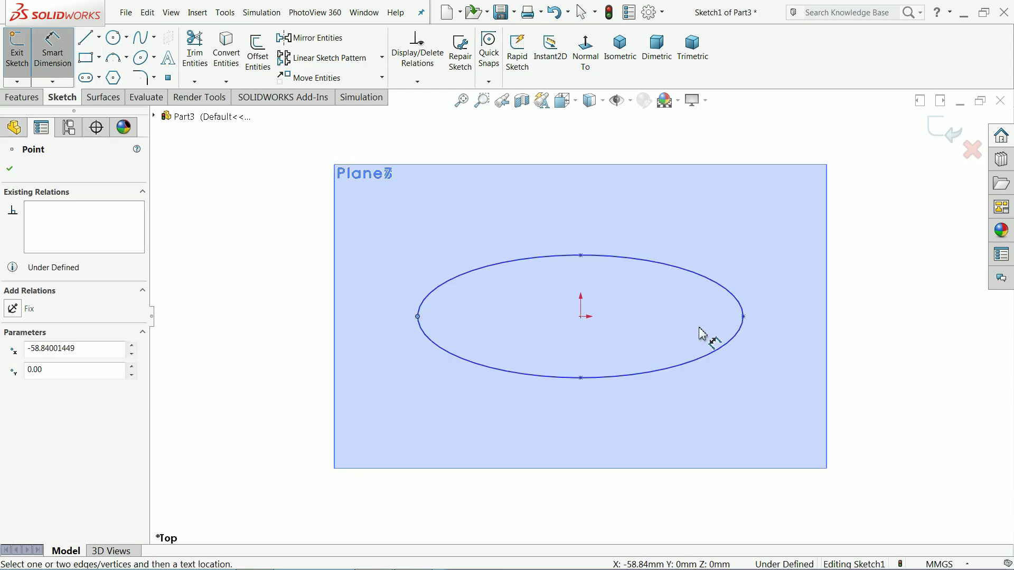
pyautogui.click(743, 317)
pyautogui.click(618, 423)
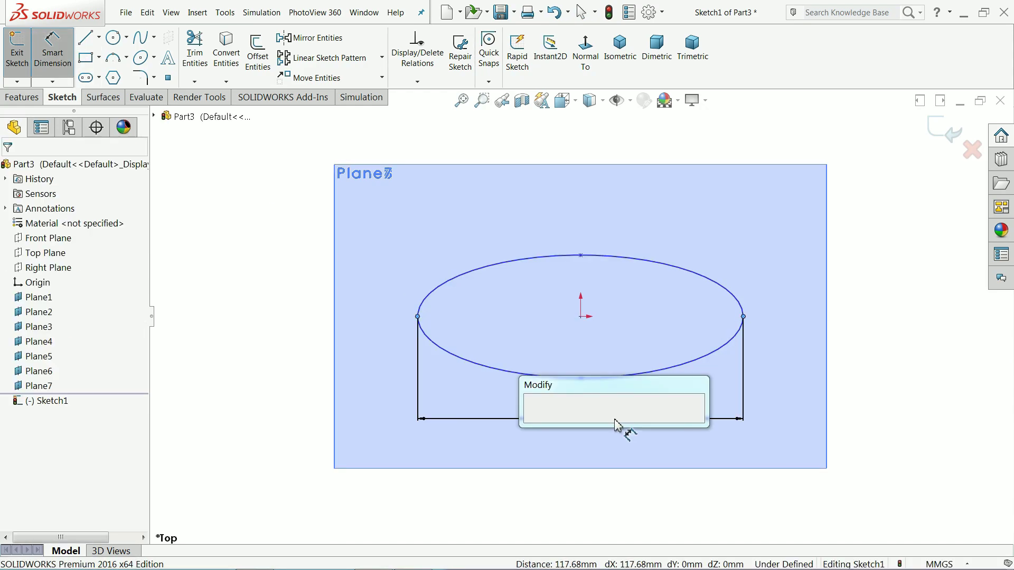
pyautogui.write('75')
pyautogui.press('Return')
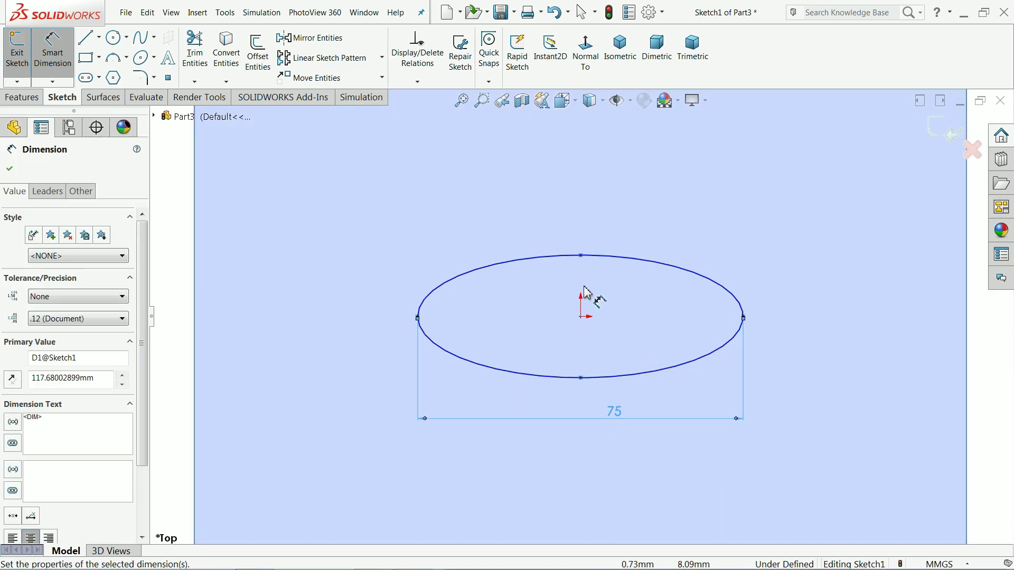
pyautogui.click(581, 378)
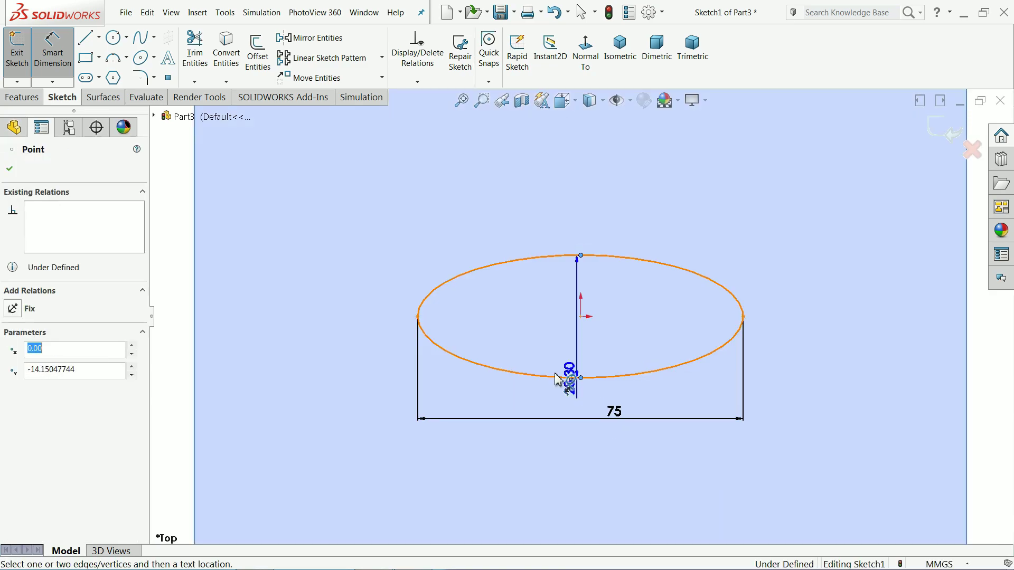
pyautogui.click(581, 256)
pyautogui.click(258, 319)
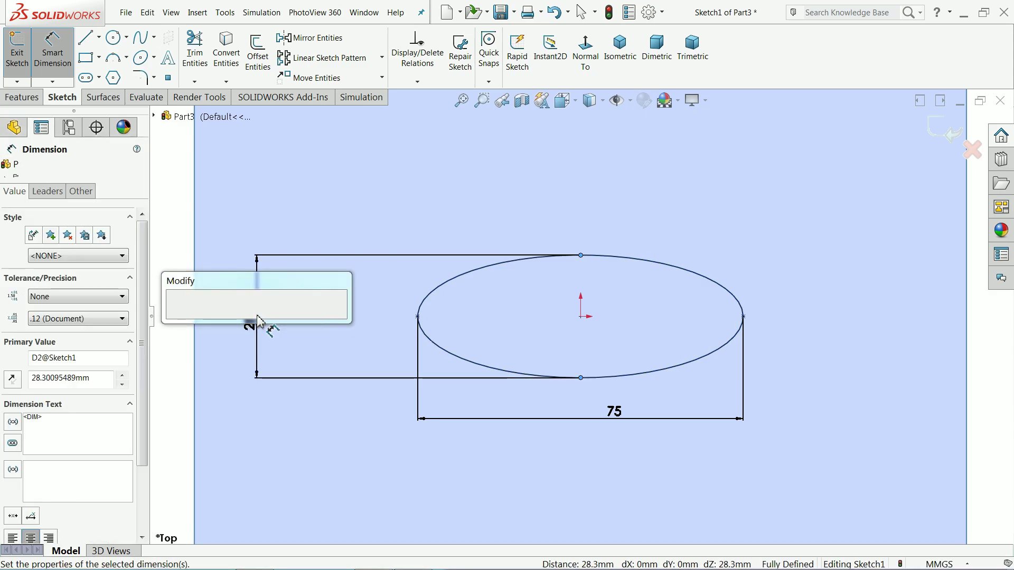
pyautogui.write('4')
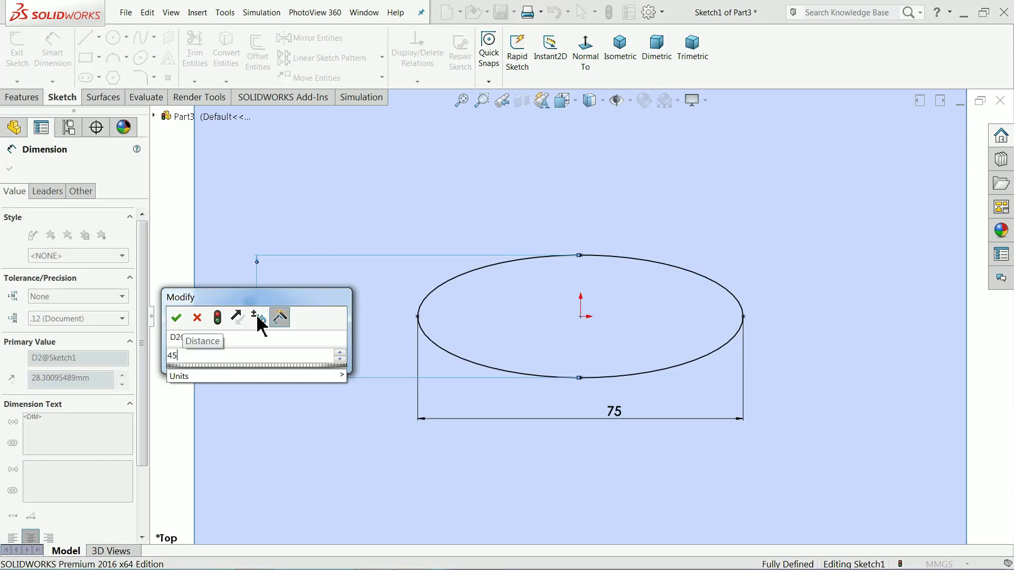
pyautogui.write('5')
pyautogui.press('Return')
pyautogui.scroll(1, 600, 348)
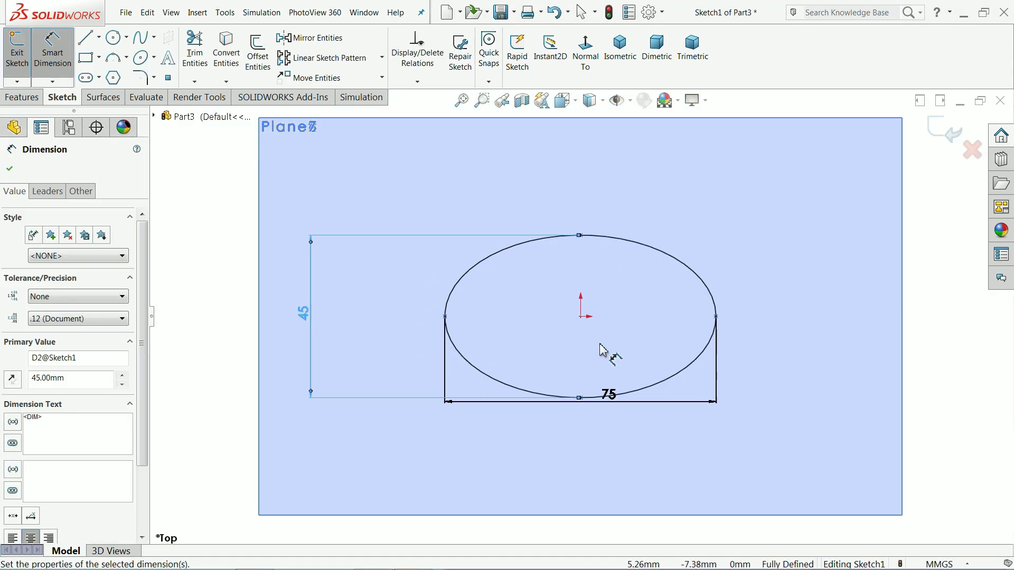
pyautogui.scroll(2, 600, 349)
pyautogui.click(944, 131)
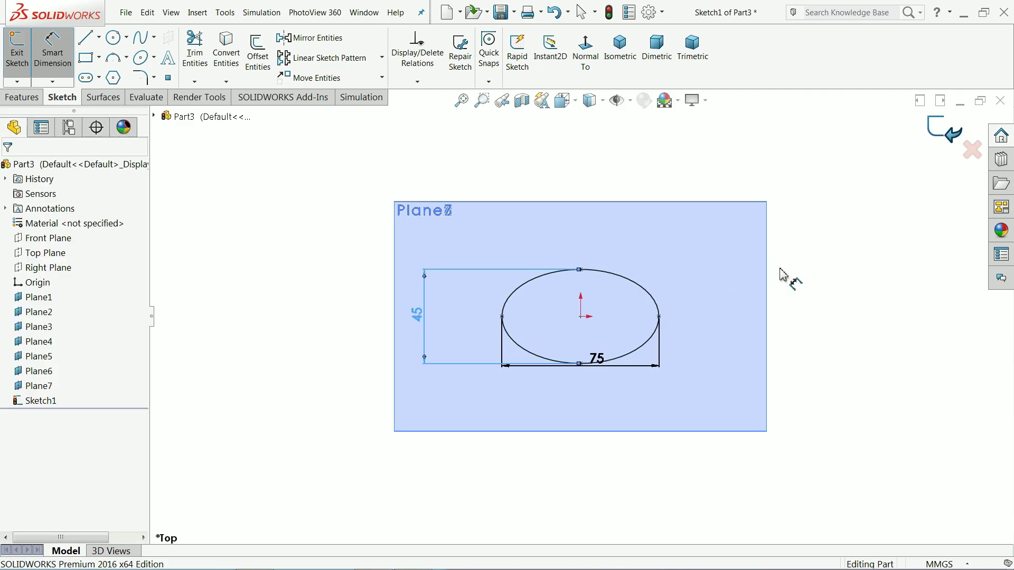
pyautogui.scroll(4, 703, 309)
# - Paste the copied ellipse sketch onto Plane1
pyautogui.moveTo(687, 323)
pyautogui.mouseDown(button='middle')
pyautogui.moveTo(698, 147)
pyautogui.moveTo(697, 177)
pyautogui.moveTo(688, 167)
pyautogui.moveTo(616, 217)
pyautogui.moveTo(616, 317)
pyautogui.moveTo(570, 233)
pyautogui.moveTo(593, 271)
pyautogui.moveTo(600, 335)
pyautogui.mouseUp(button='middle')
pyautogui.scroll(2, 573, 383)
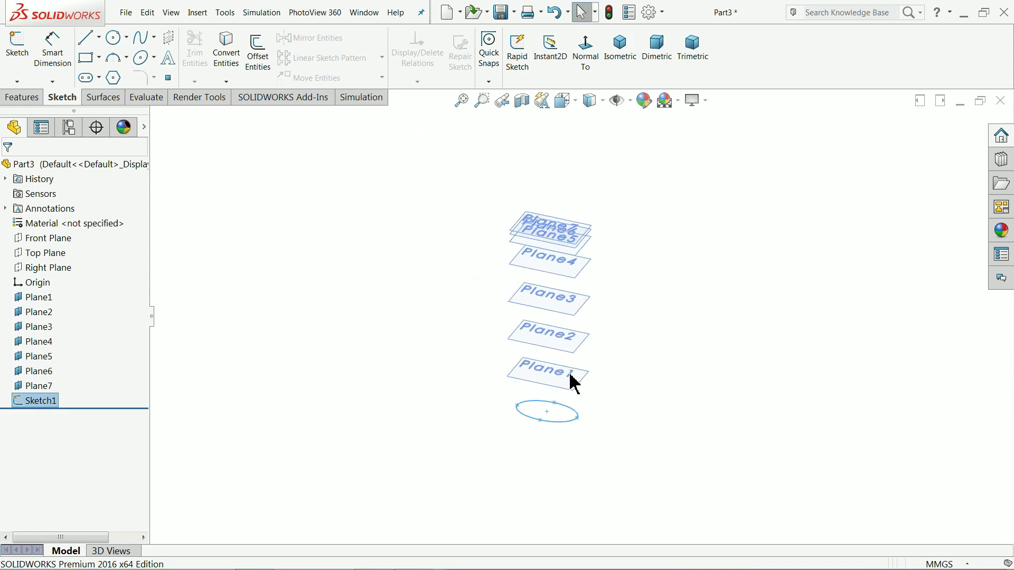
pyautogui.scroll(-1, 573, 383)
pyautogui.scroll(1, 575, 322)
pyautogui.scroll(-2, 579, 302)
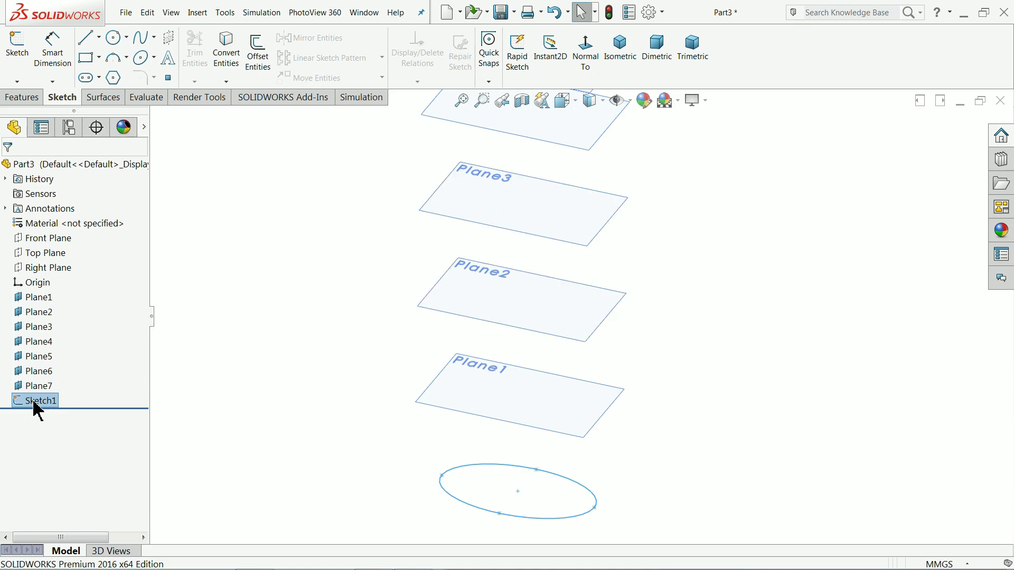
pyautogui.click(148, 13)
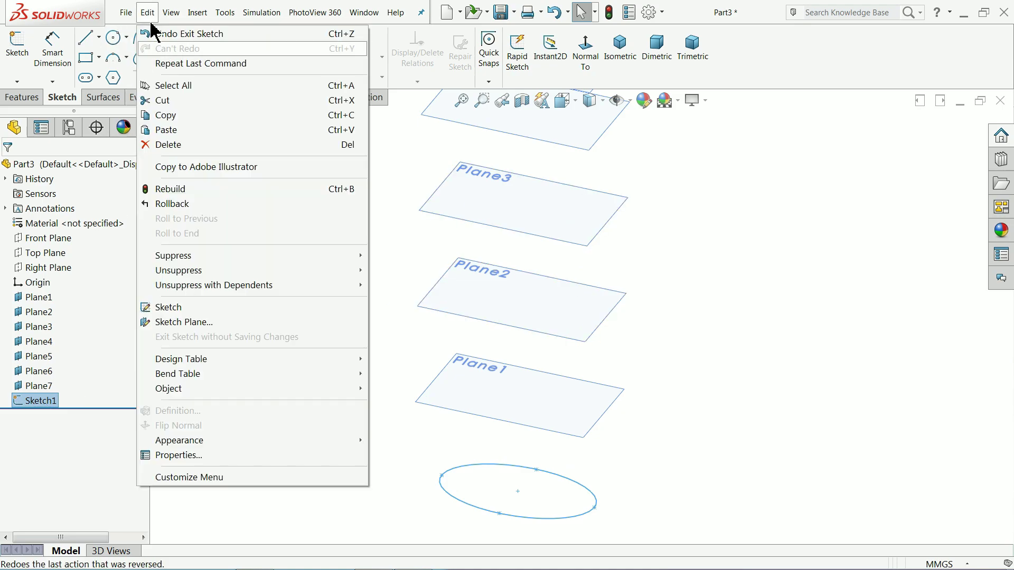
pyautogui.click(168, 119)
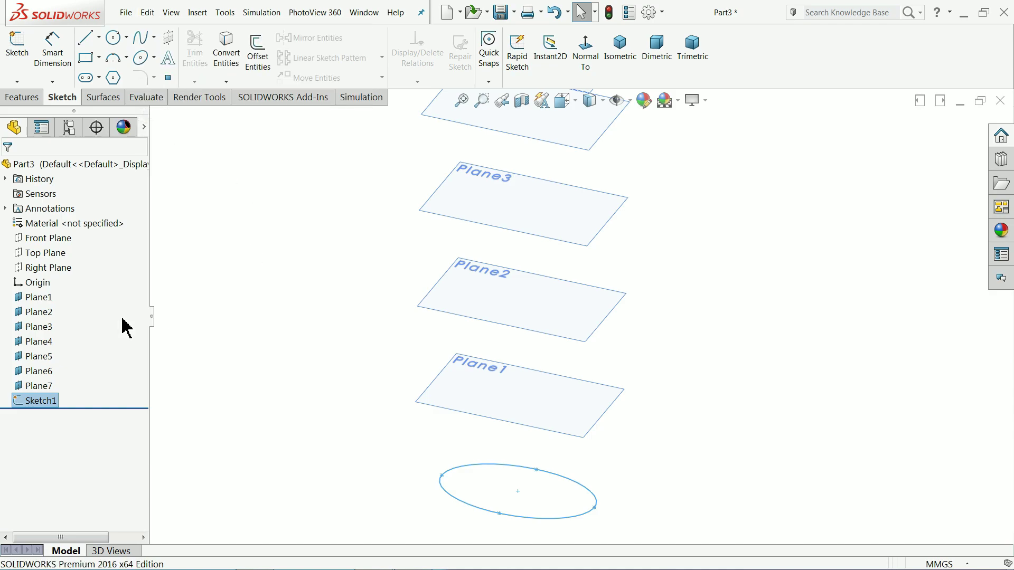
pyautogui.click(39, 297)
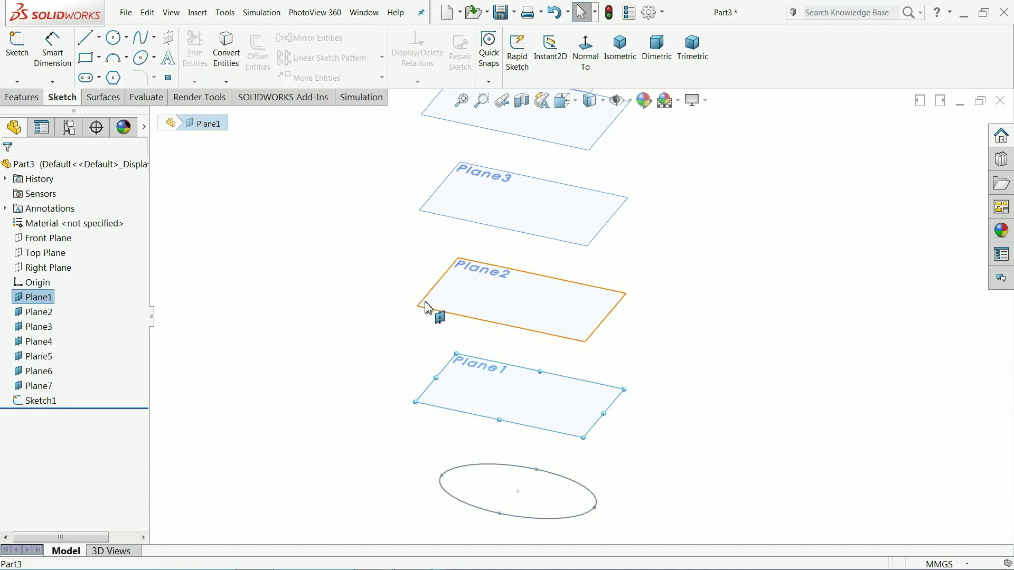
pyautogui.click(148, 13)
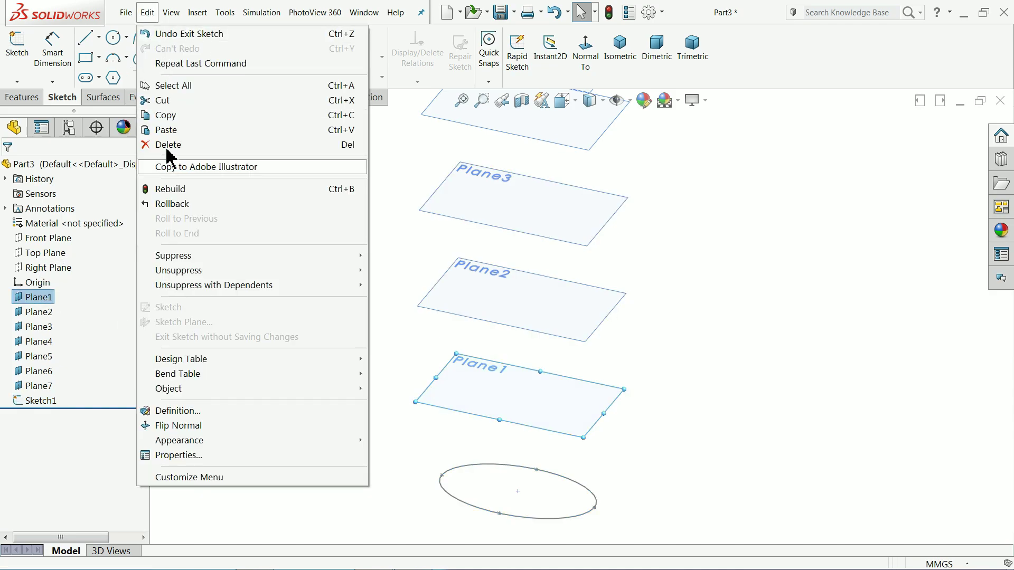
pyautogui.click(167, 130)
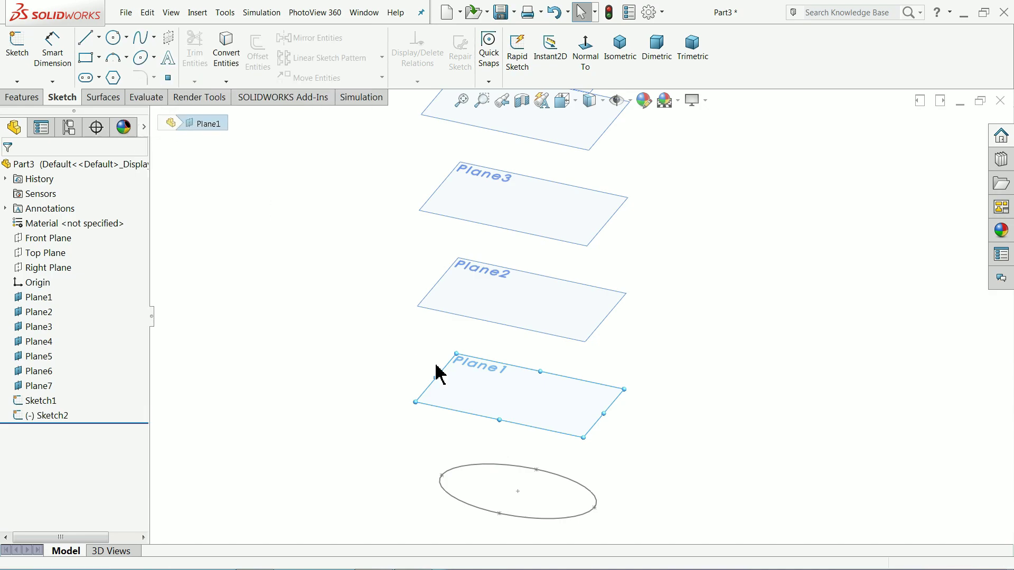
pyautogui.scroll(-3, 560, 433)
pyautogui.scroll(2, 478, 366)
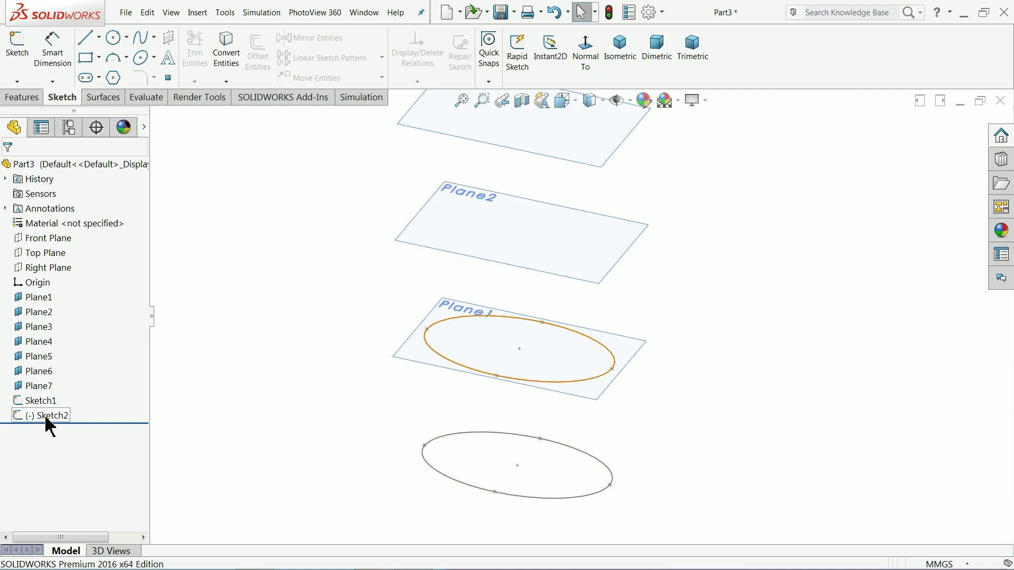
# - Paste the ellipse sketch onto Plane2 and Plane3
pyautogui.click(45, 314)
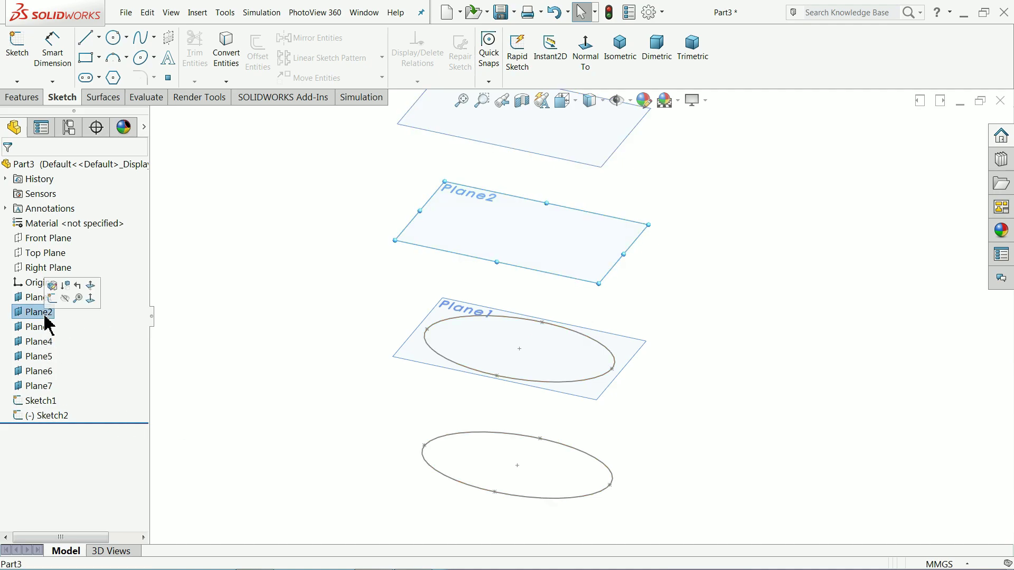
pyautogui.click(148, 12)
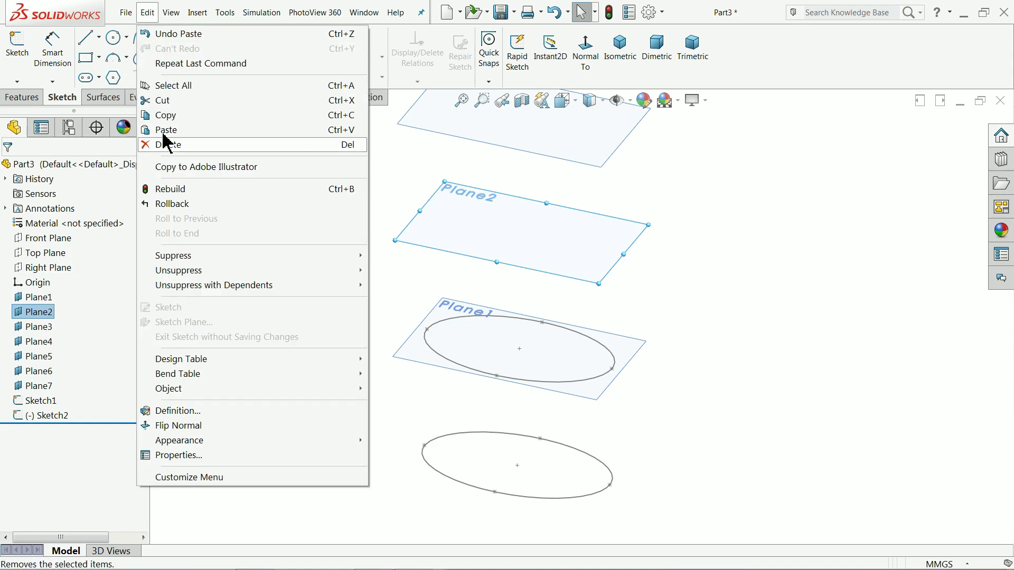
pyautogui.click(164, 130)
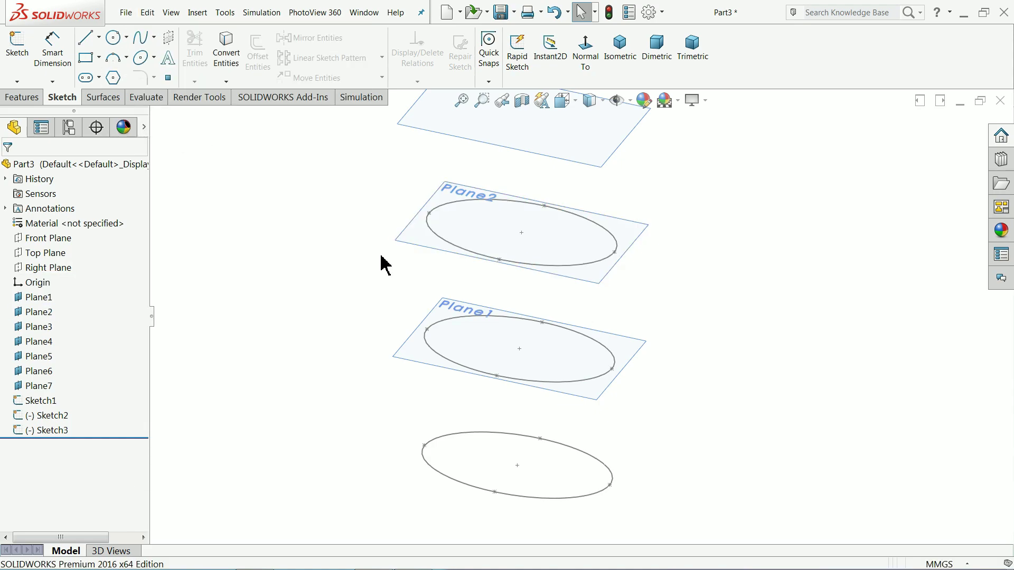
pyautogui.click(42, 330)
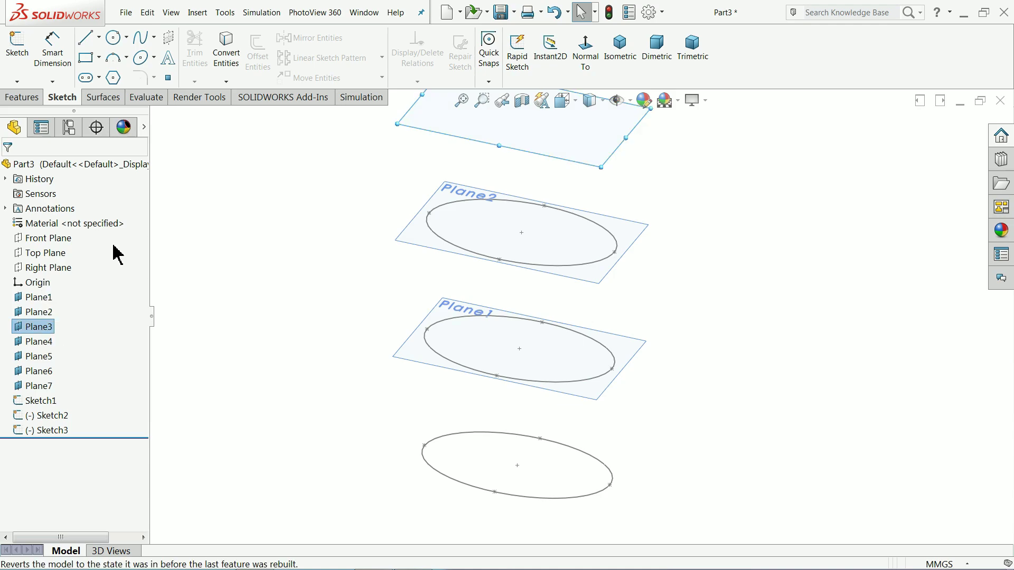
pyautogui.click(148, 13)
pyautogui.click(171, 132)
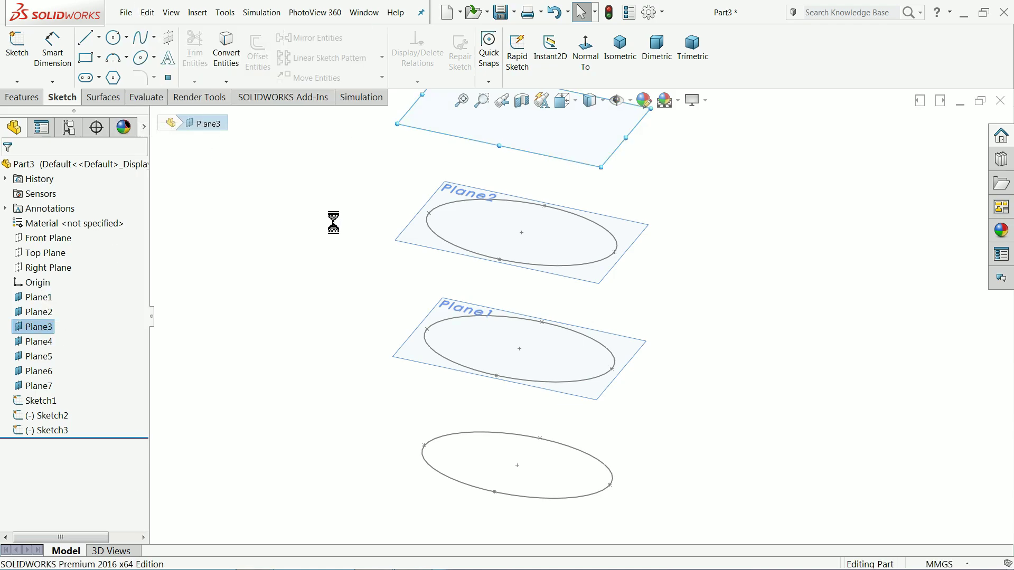
pyautogui.press('f')
pyautogui.scroll(-2, 590, 244)
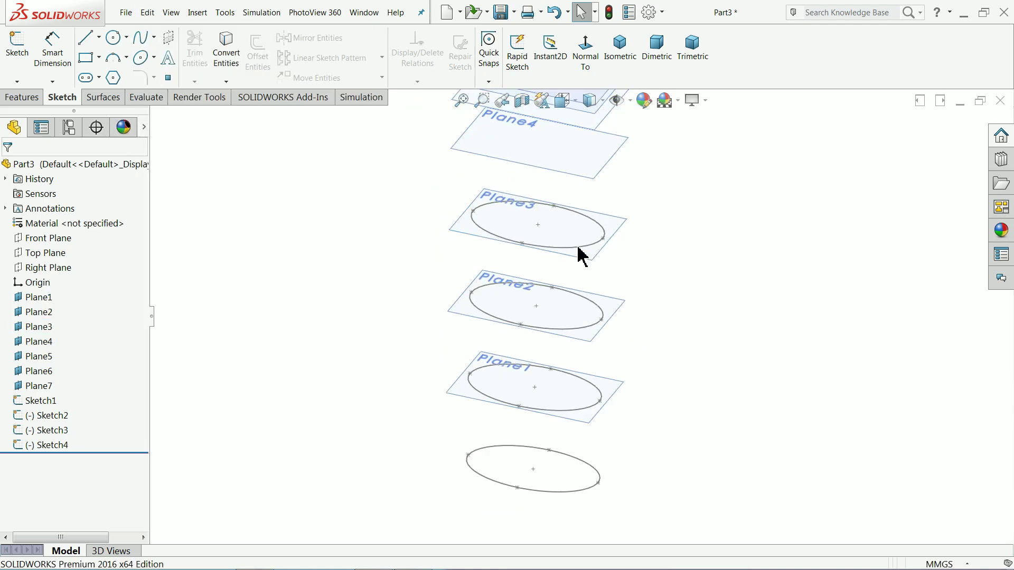
pyautogui.scroll(2, 578, 201)
pyautogui.scroll(-2, 571, 224)
pyautogui.scroll(2, 569, 227)
pyautogui.scroll(-3, 539, 317)
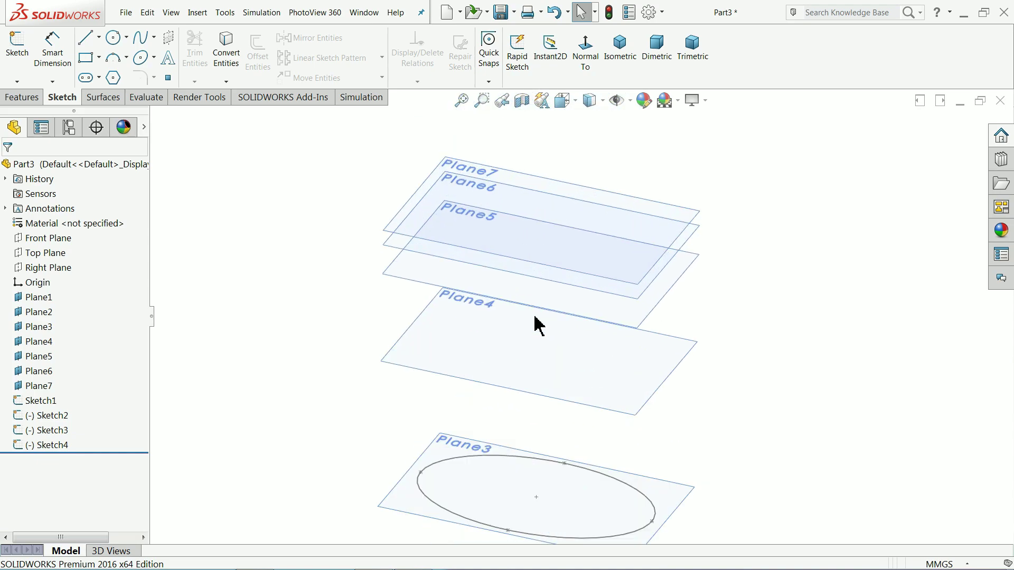
# - Sketch a 25 mm diameter circle on Plane4, centred above the origin
pyautogui.click(527, 354)
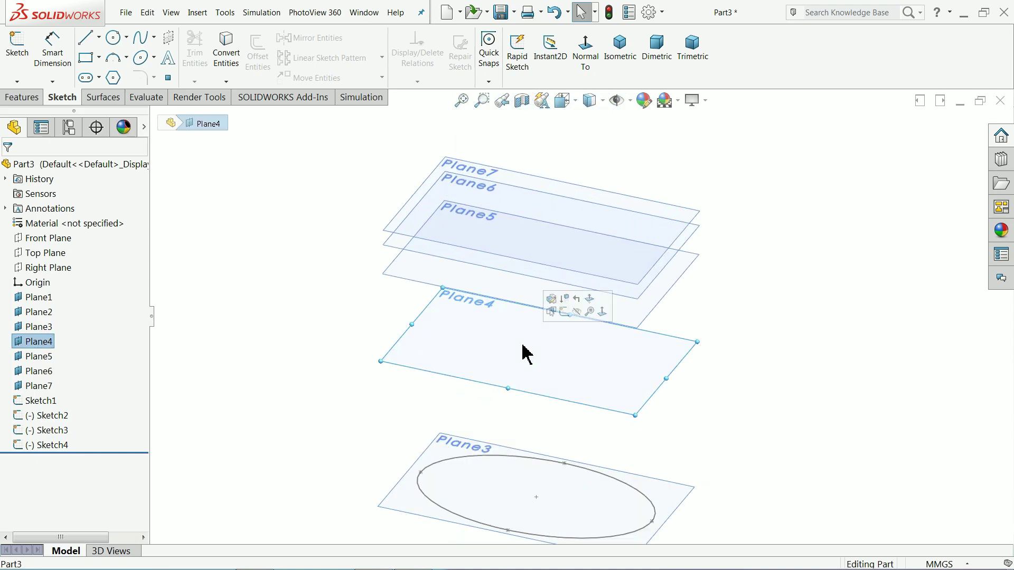
pyautogui.click(564, 313)
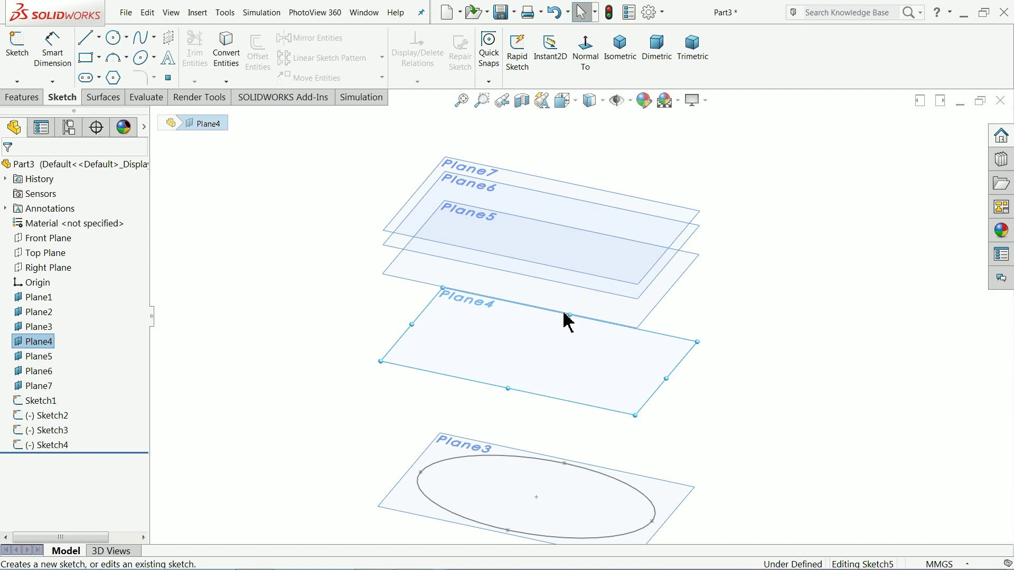
pyautogui.click(115, 40)
pyautogui.scroll(-2, 565, 370)
pyautogui.click(532, 347)
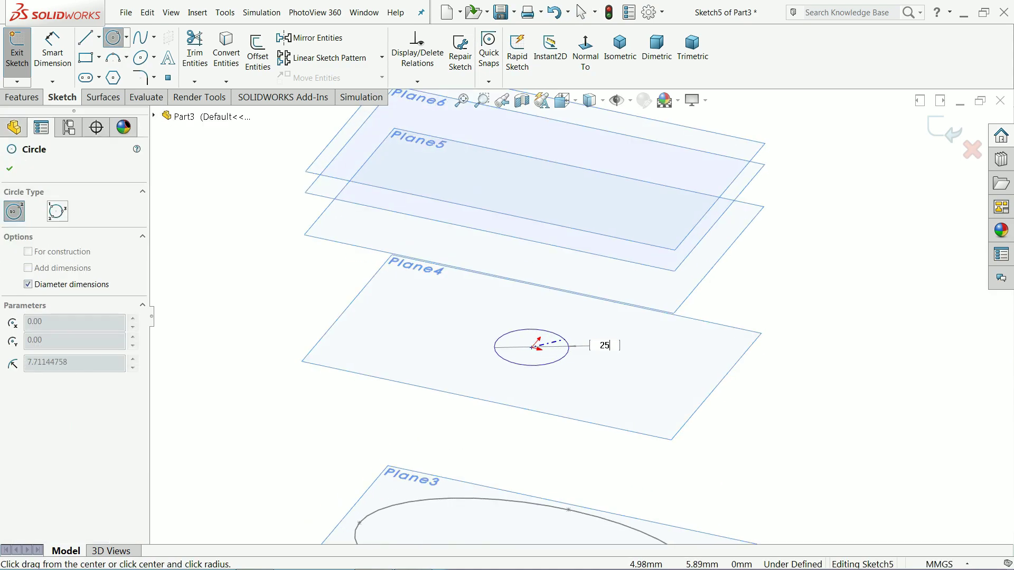
pyautogui.press('Return')
pyautogui.click(10, 168)
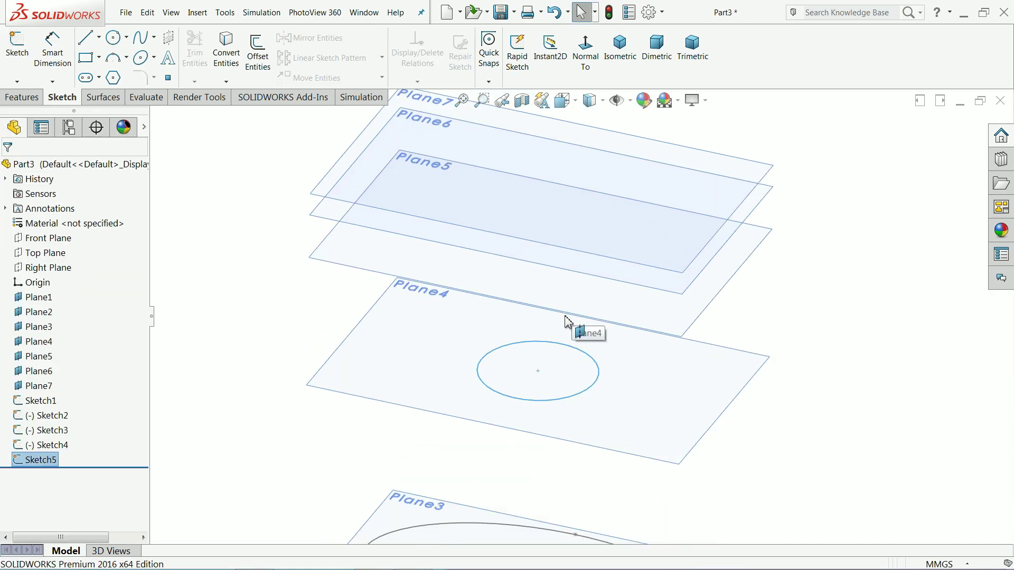
pyautogui.click(581, 400)
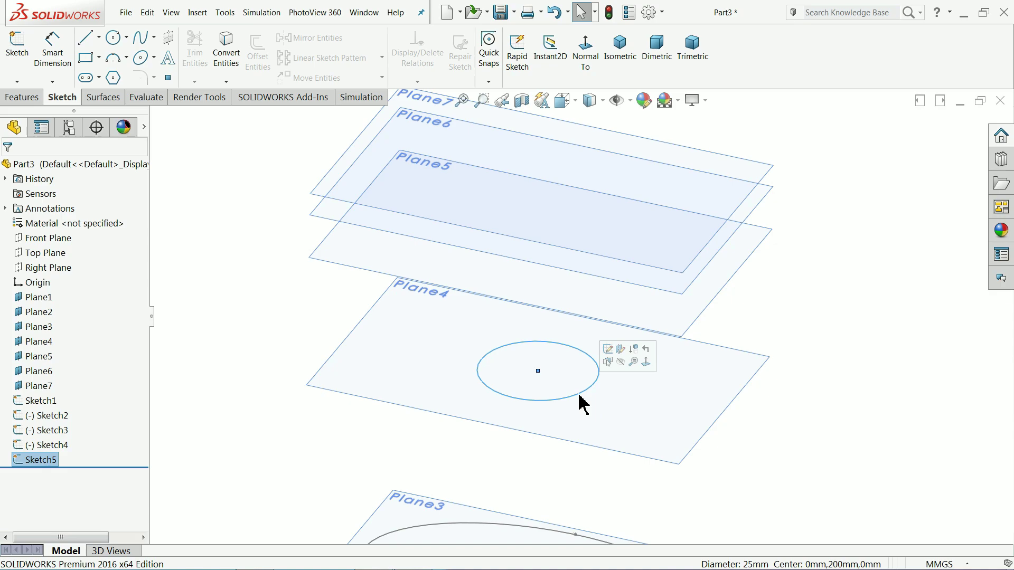
# - Copy the 25 mm circle sketch and paste it onto Plane5
pyautogui.click(141, 20)
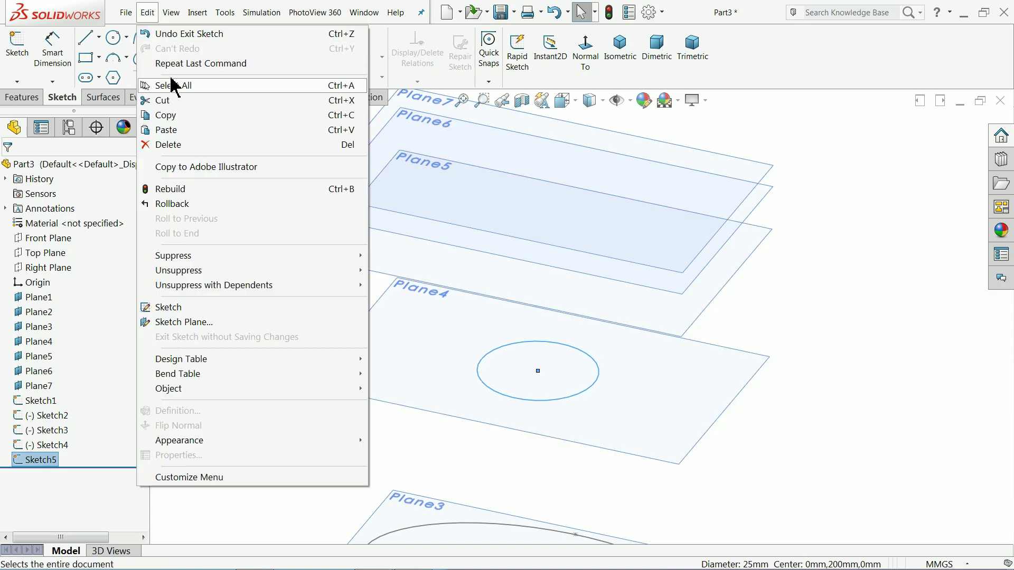
pyautogui.click(170, 121)
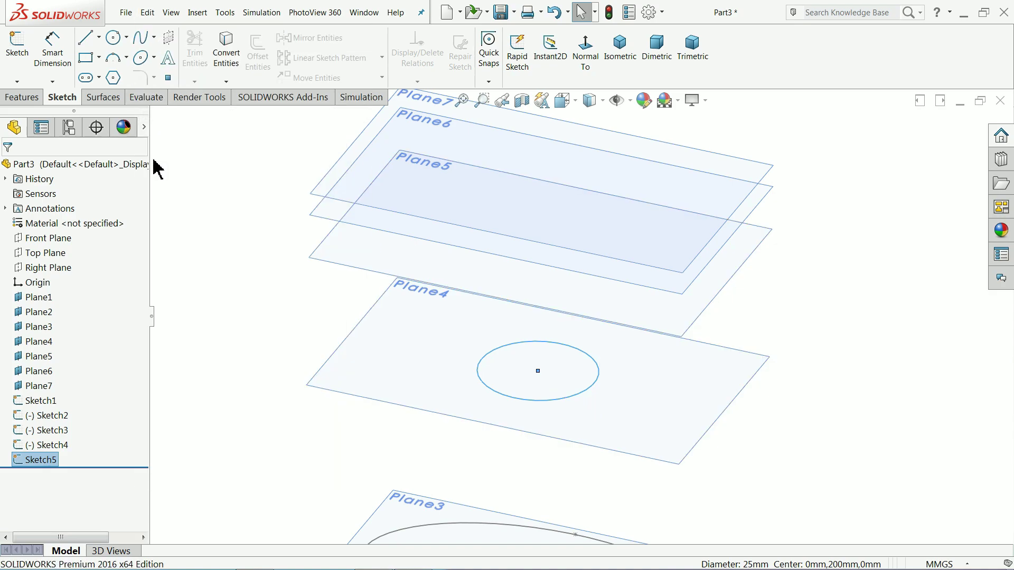
pyautogui.click(46, 357)
pyautogui.click(147, 12)
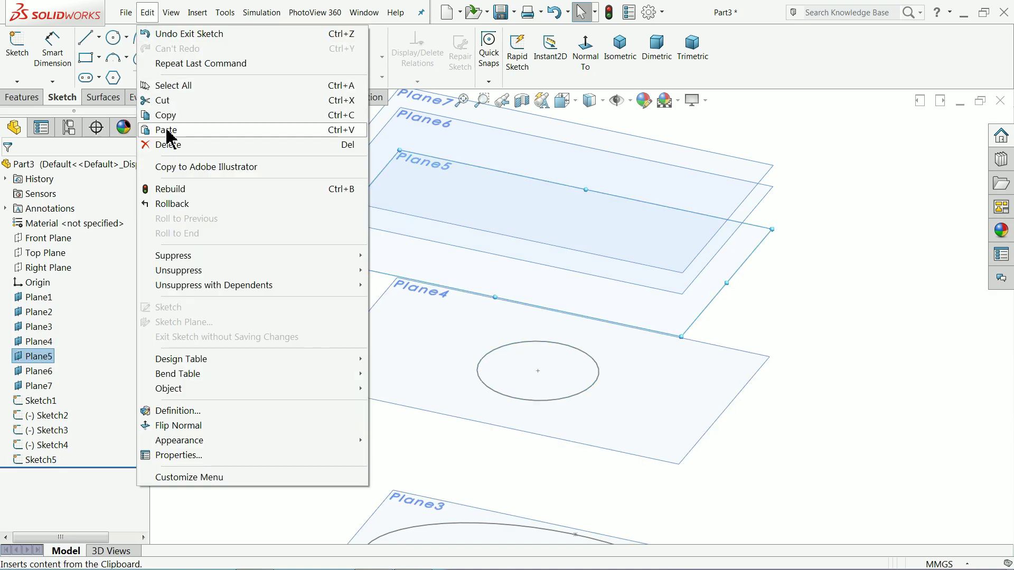
pyautogui.click(163, 130)
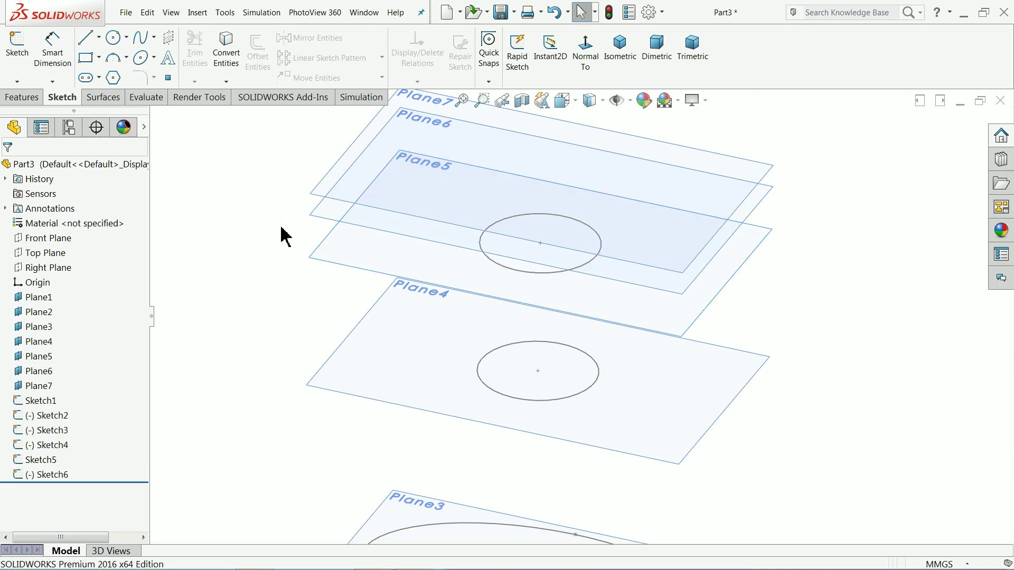
# - Paste the circle sketch onto Plane6 and Plane7
pyautogui.click(42, 372)
pyautogui.click(148, 12)
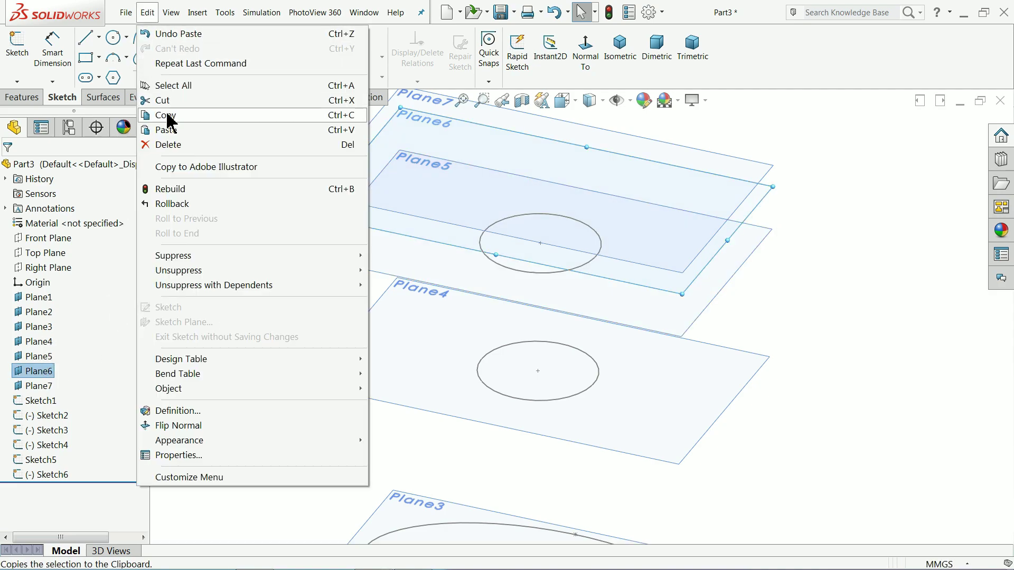
pyautogui.click(134, 130)
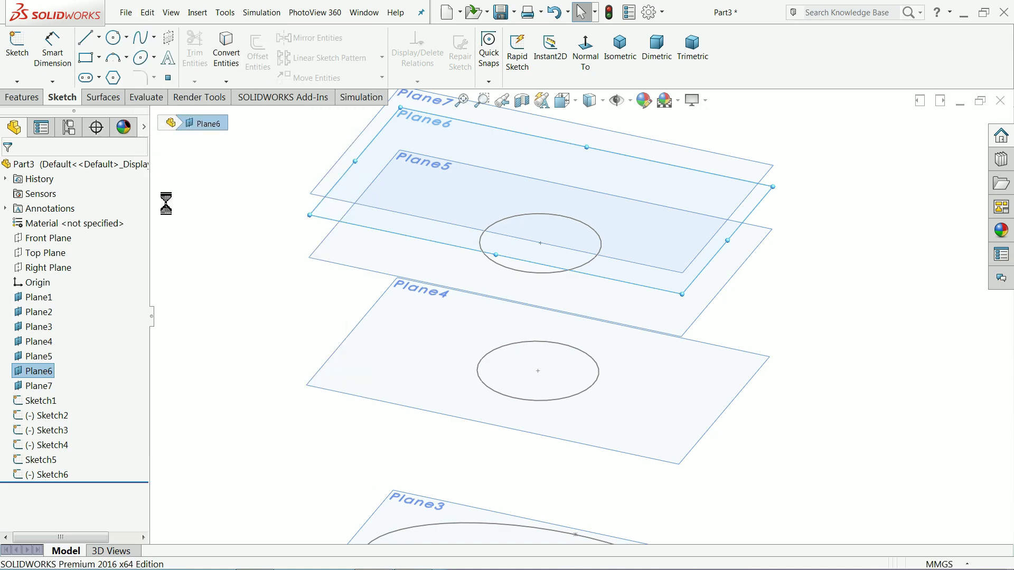
pyautogui.click(39, 386)
pyautogui.click(147, 12)
pyautogui.click(177, 130)
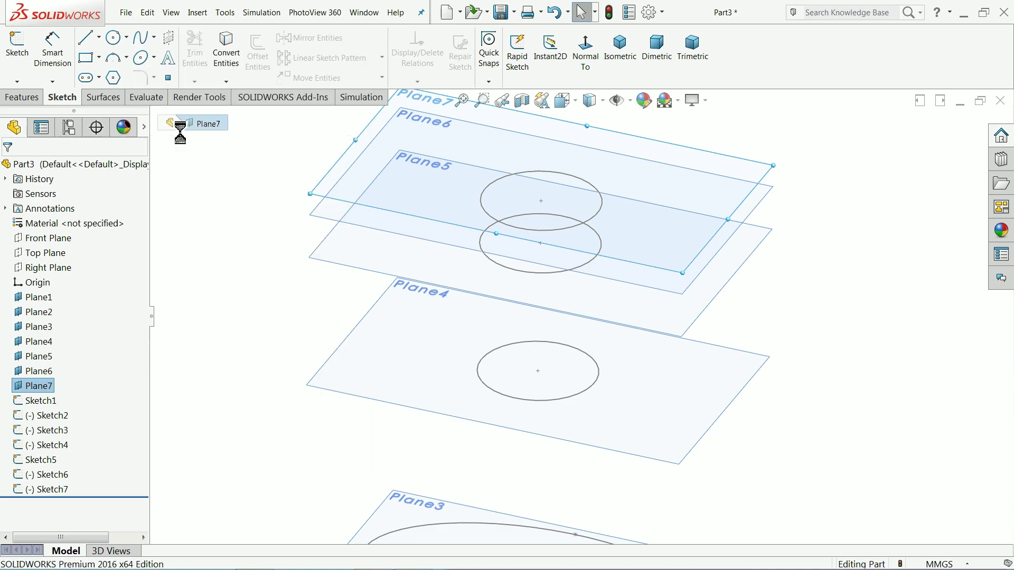
# - Edit the Plane1 ellipse sketch and change its 75 width to 100 mm
pyautogui.scroll(5, 472, 213)
pyautogui.scroll(1, 607, 421)
pyautogui.scroll(-2, 607, 453)
pyautogui.scroll(2, 607, 452)
pyautogui.scroll(-3, 566, 387)
pyautogui.scroll(-2, 566, 387)
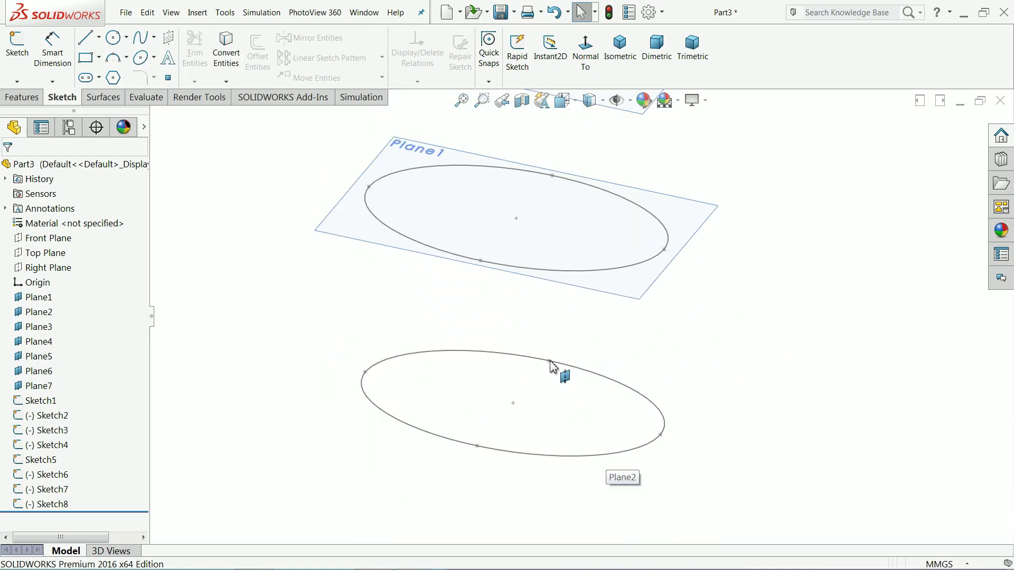
pyautogui.scroll(2, 565, 274)
pyautogui.scroll(-2, 663, 311)
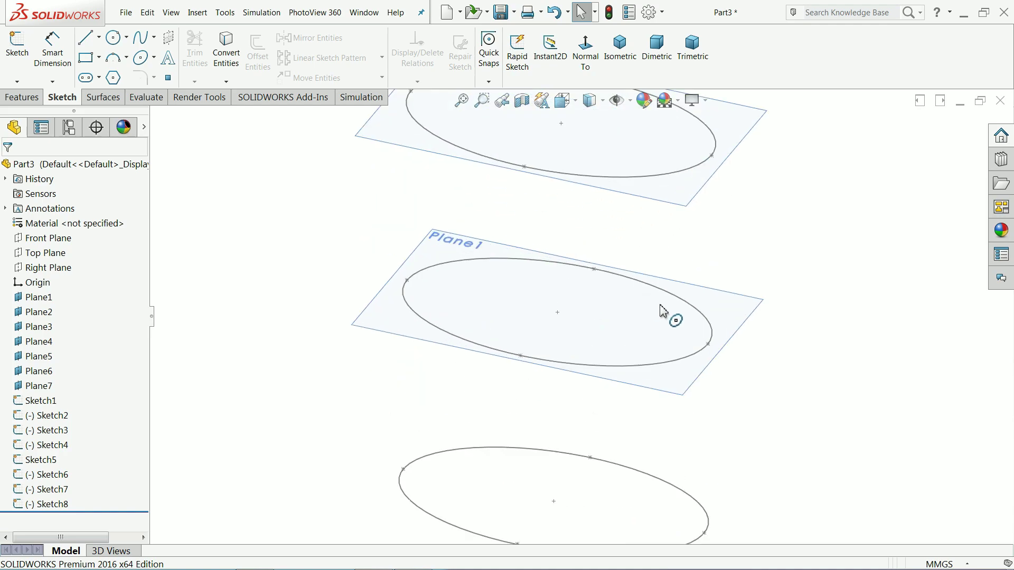
pyautogui.click(714, 334)
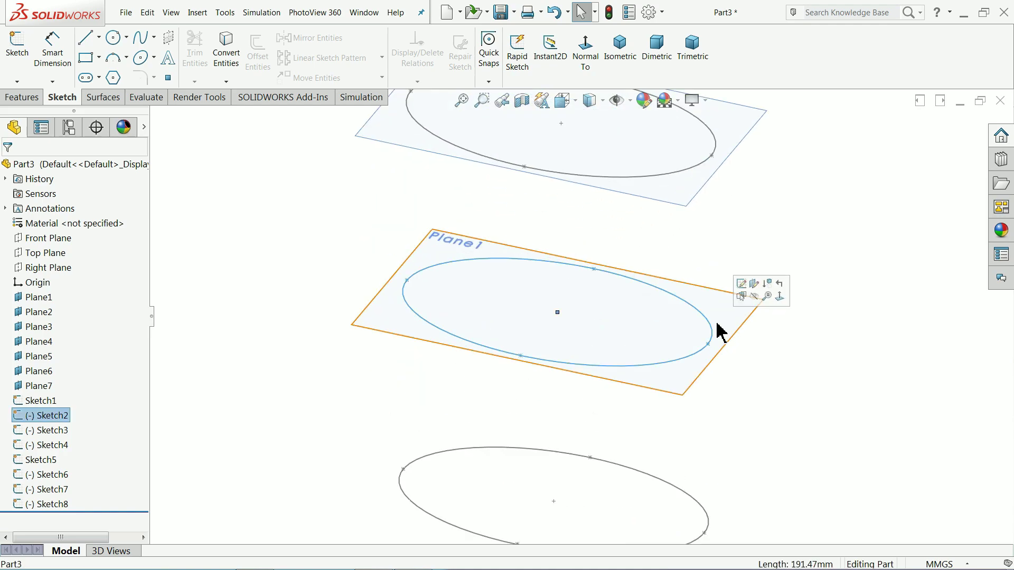
pyautogui.click(742, 286)
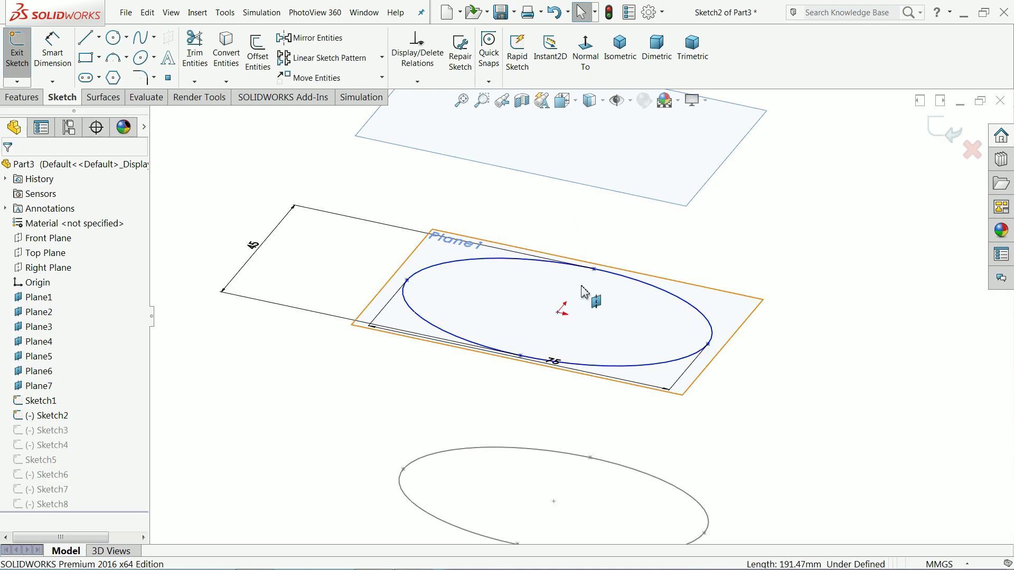
pyautogui.moveTo(556, 366); pyautogui.dragTo(515, 384)
pyautogui.doubleClick(512, 380)
pyautogui.write('100')
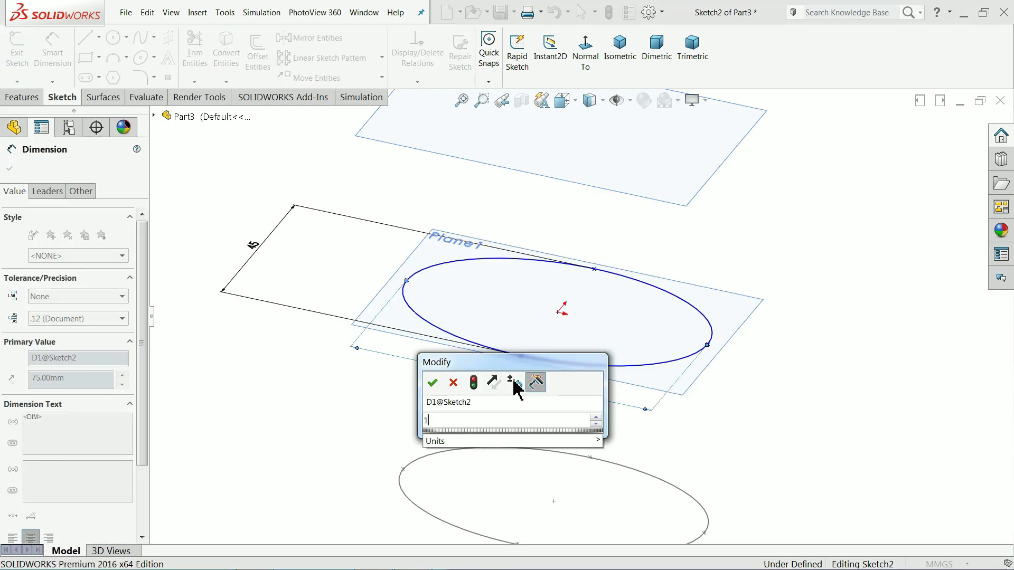
pyautogui.click(432, 383)
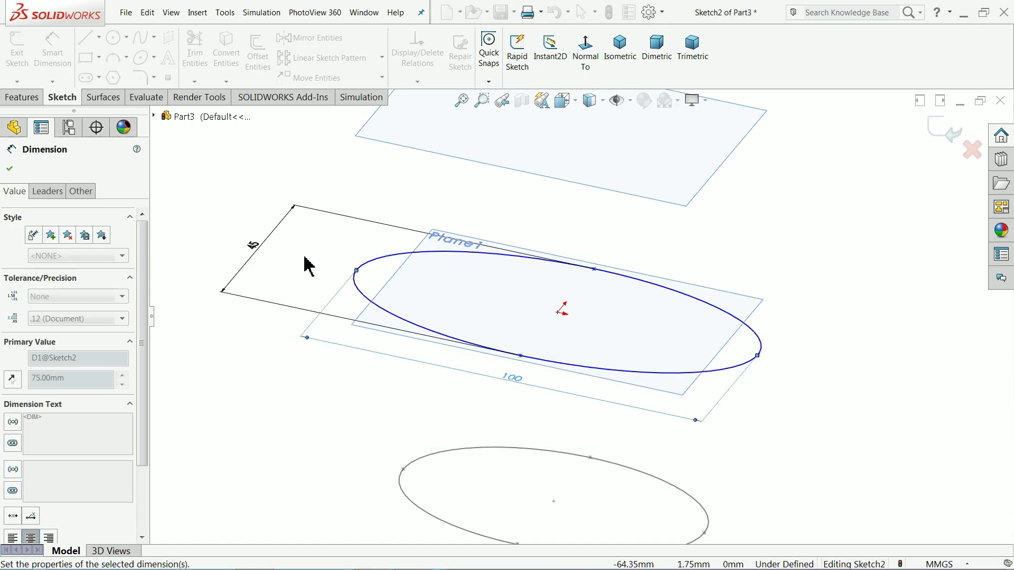
# - Set the ellipse height to 60 mm, exit Sketch2, and fit the planes in view
pyautogui.click(257, 251)
pyautogui.click(260, 251)
pyautogui.write('60')
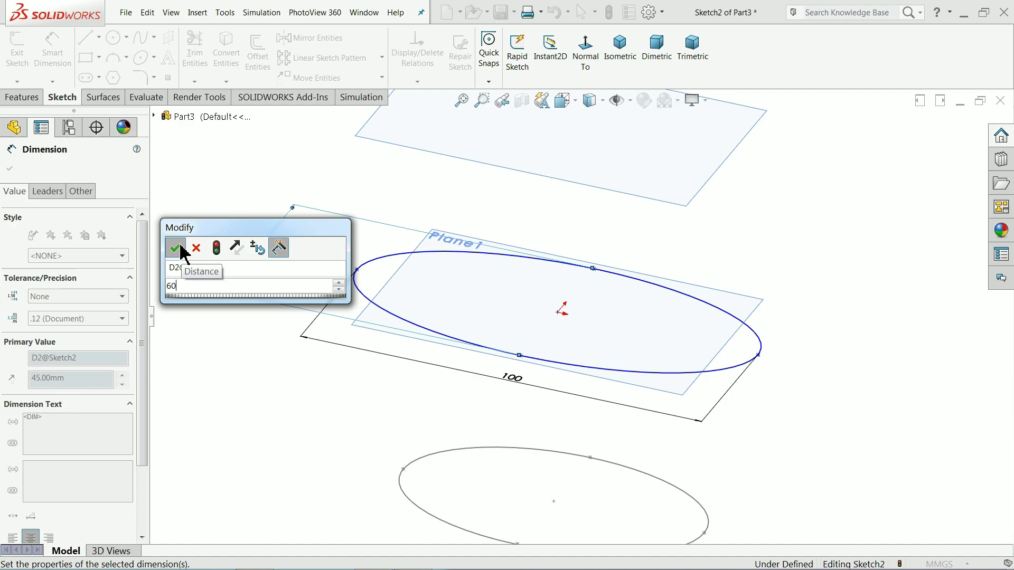
pyautogui.click(174, 248)
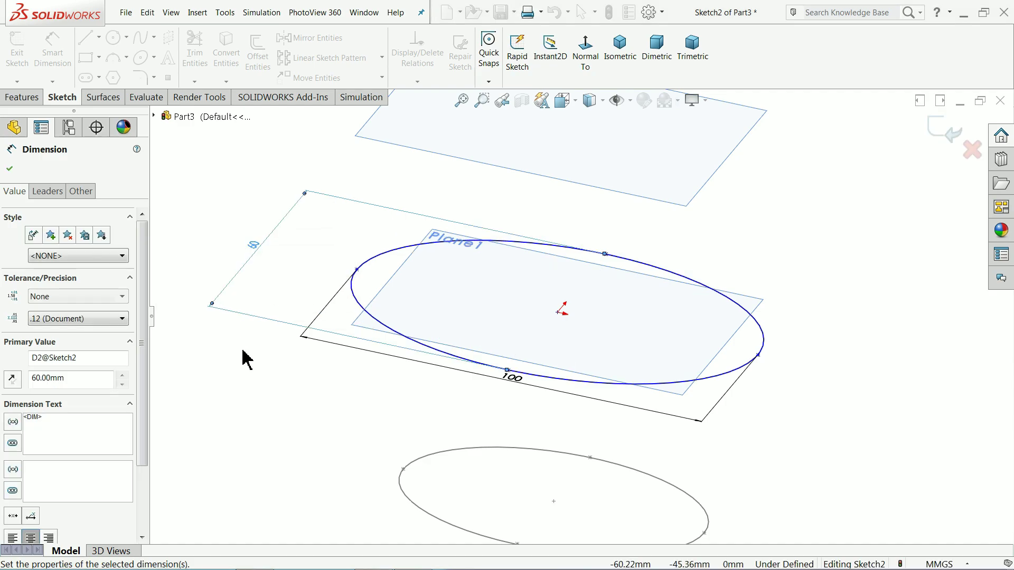
pyautogui.press('Escape')
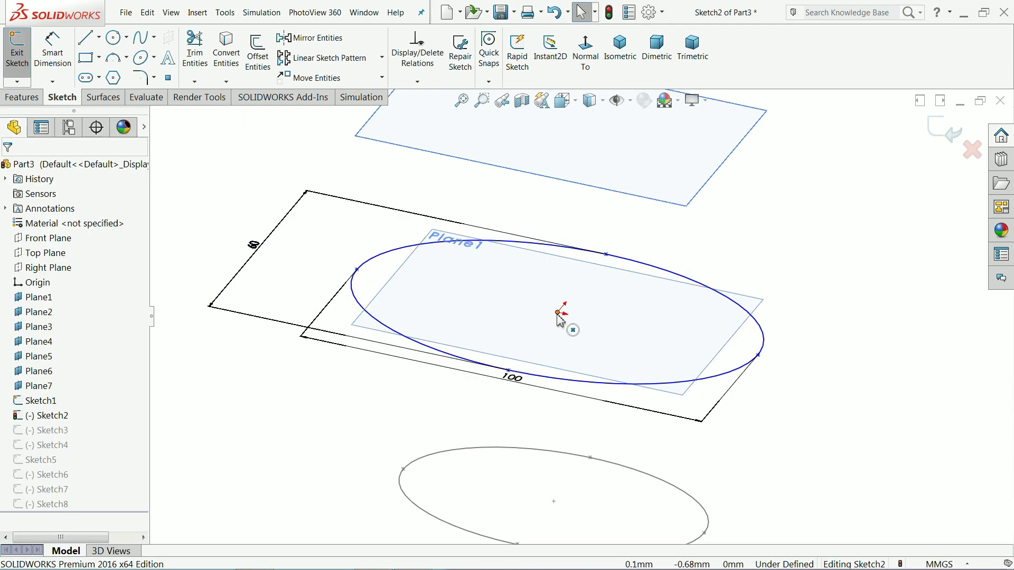
pyautogui.moveTo(557, 315)
pyautogui.mouseDown()
pyautogui.moveTo(578, 332)
pyautogui.moveTo(559, 315)
pyautogui.mouseUp()
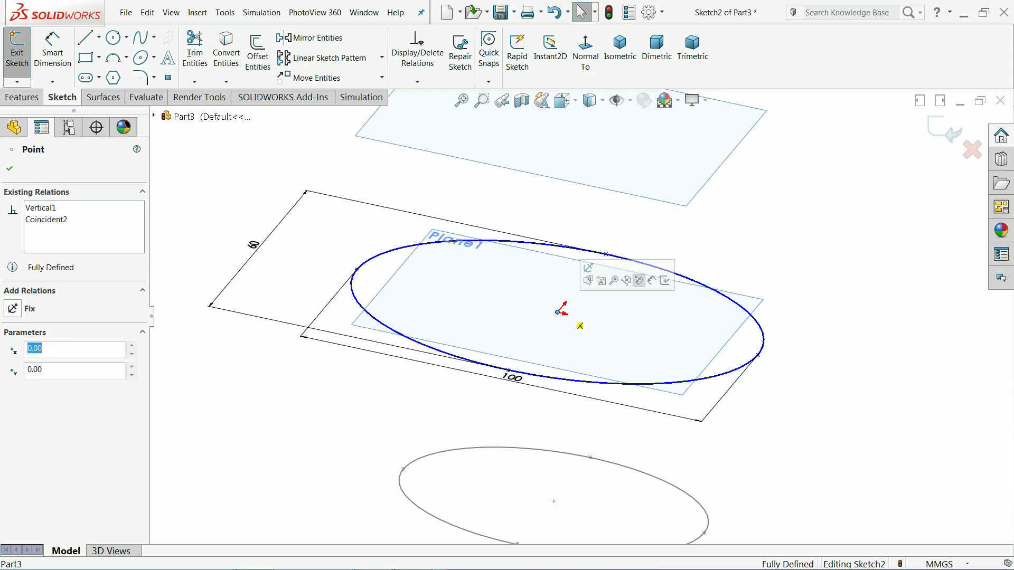
pyautogui.click(930, 138)
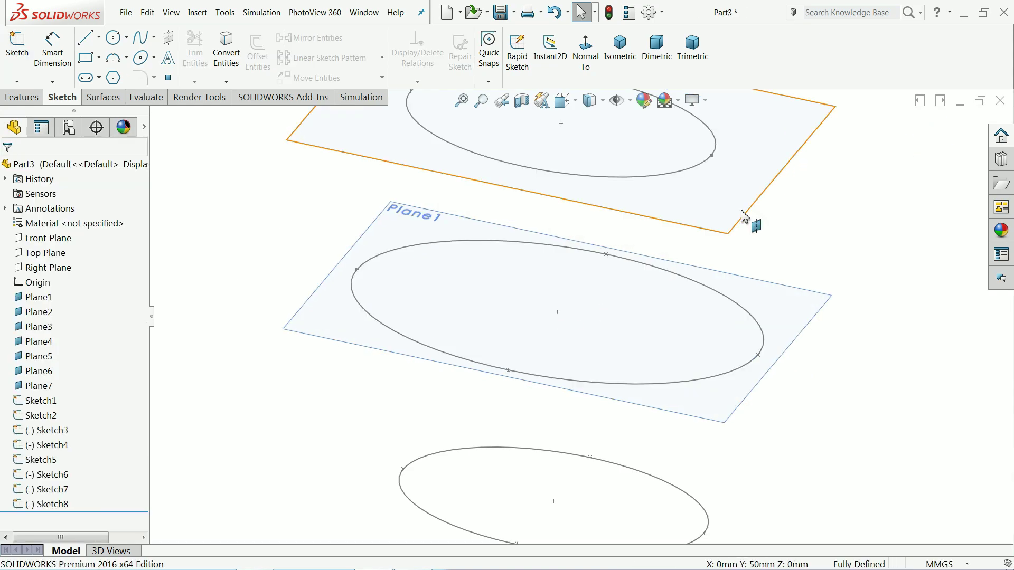
pyautogui.press('z')
pyautogui.scroll(-2, 620, 202)
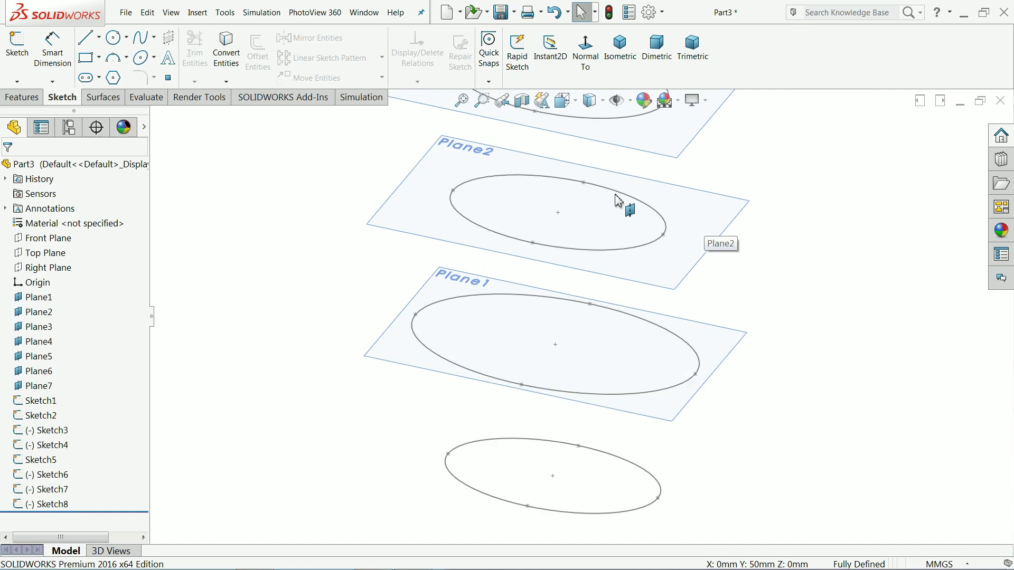
# - Make the Plane2 ellipse (Sketch3) 100 by 60 mm, snap its centre to the origin, and exit
pyautogui.scroll(-2, 588, 226)
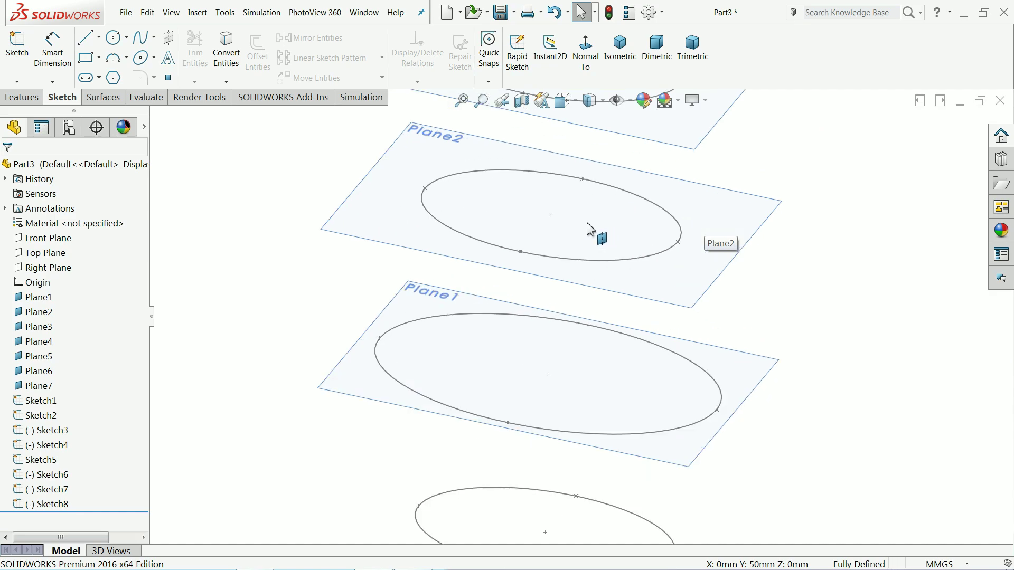
pyautogui.click(552, 260)
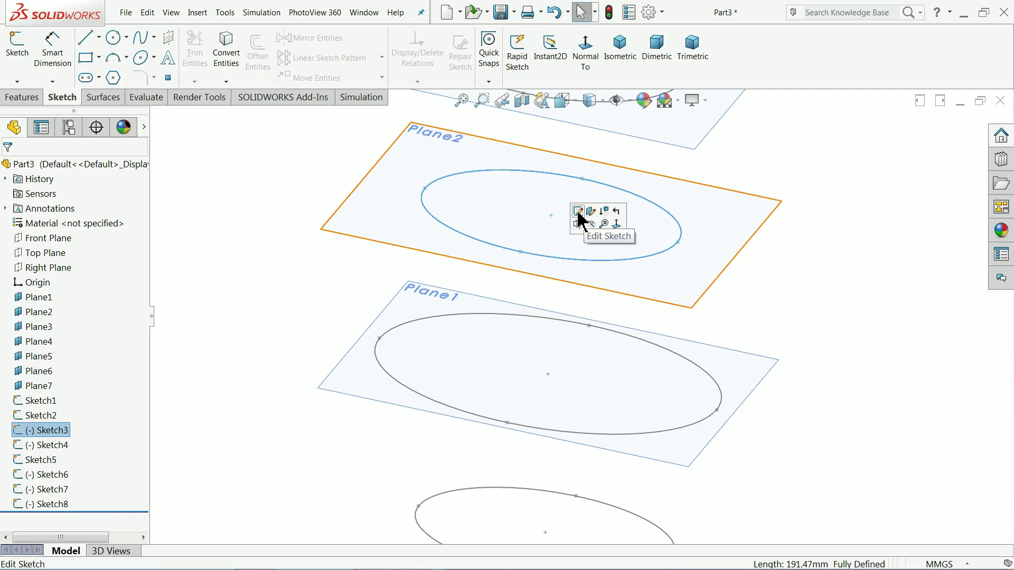
pyautogui.click(579, 214)
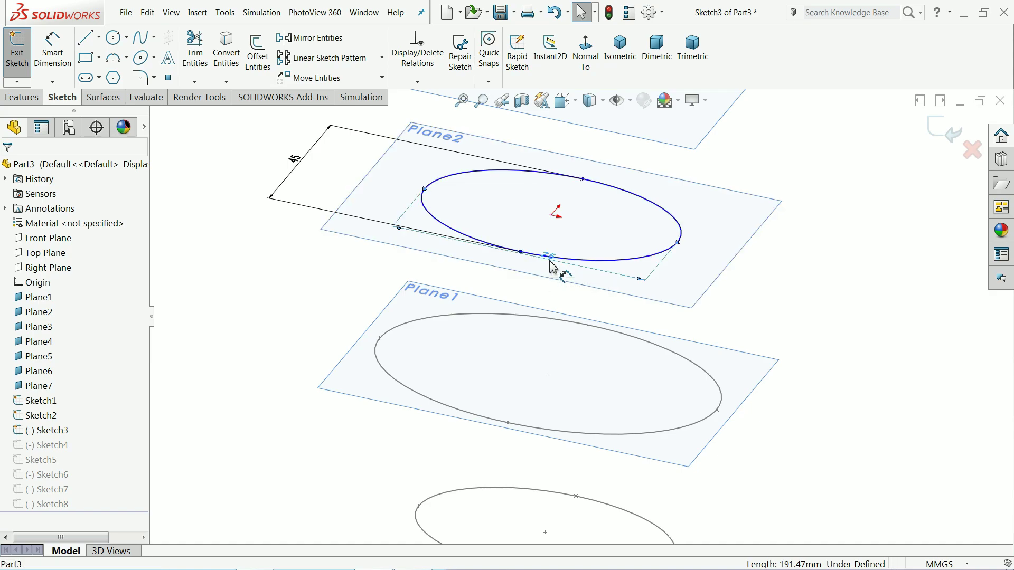
pyautogui.doubleClick(531, 265)
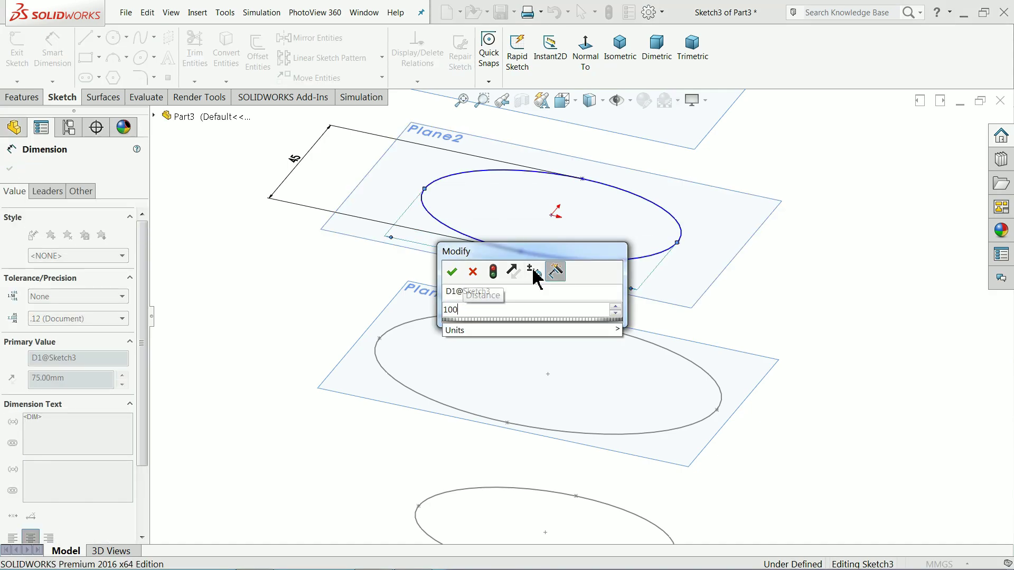
pyautogui.press('Return')
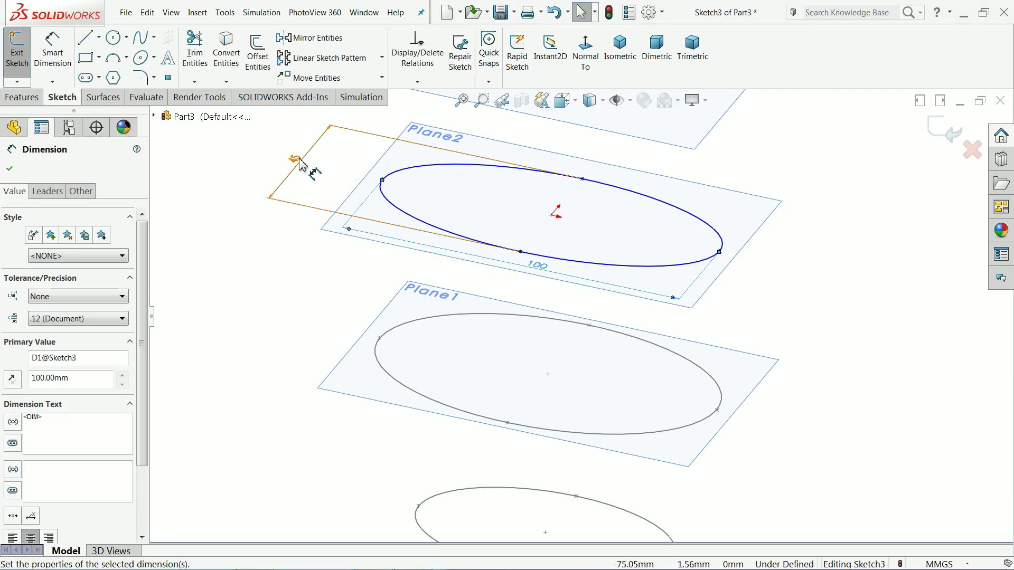
pyautogui.doubleClick(295, 159)
pyautogui.write('60')
pyautogui.press('Return')
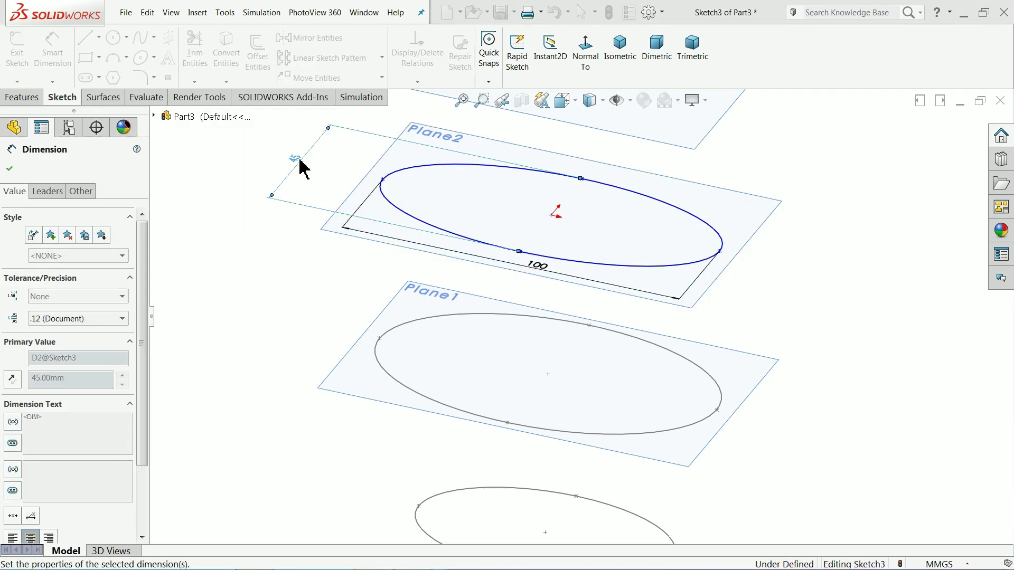
pyautogui.click(552, 216)
pyautogui.moveTo(554, 221); pyautogui.dragTo(552, 216)
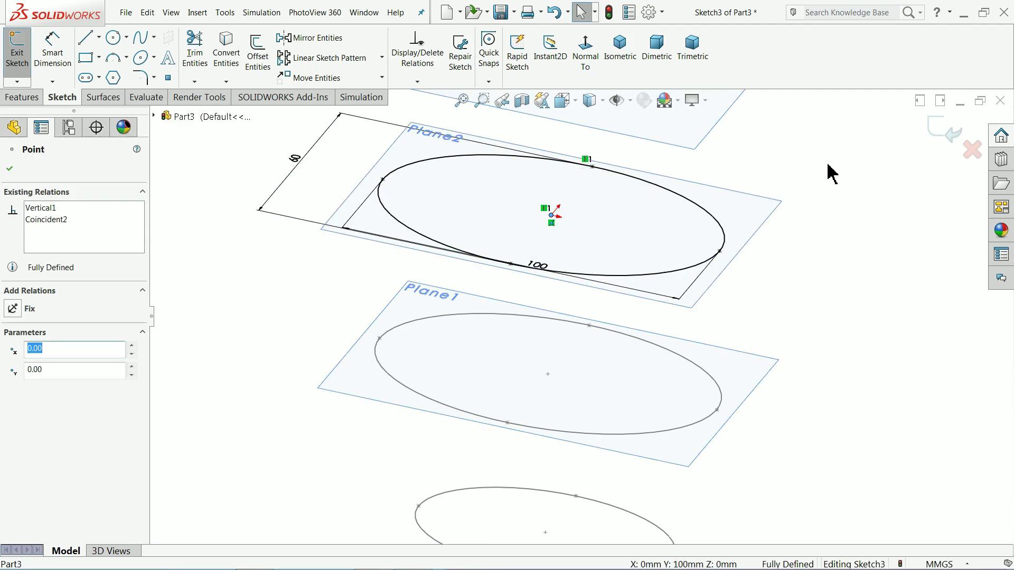
pyautogui.click(944, 139)
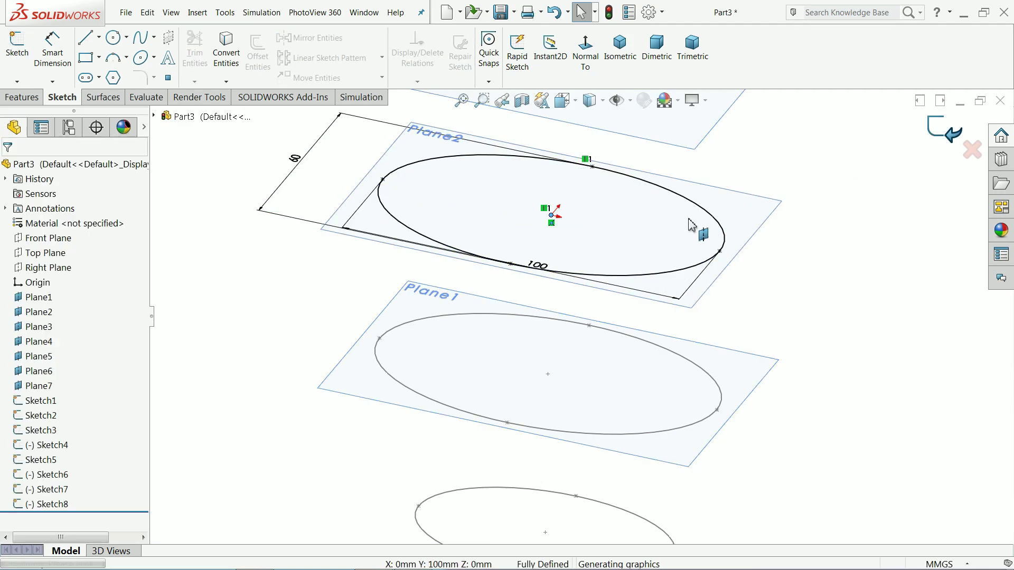
# - Edit the Plane3 ellipse sketch and change its 75 width to 60 mm
pyautogui.scroll(3, 634, 233)
pyautogui.scroll(-4, 602, 199)
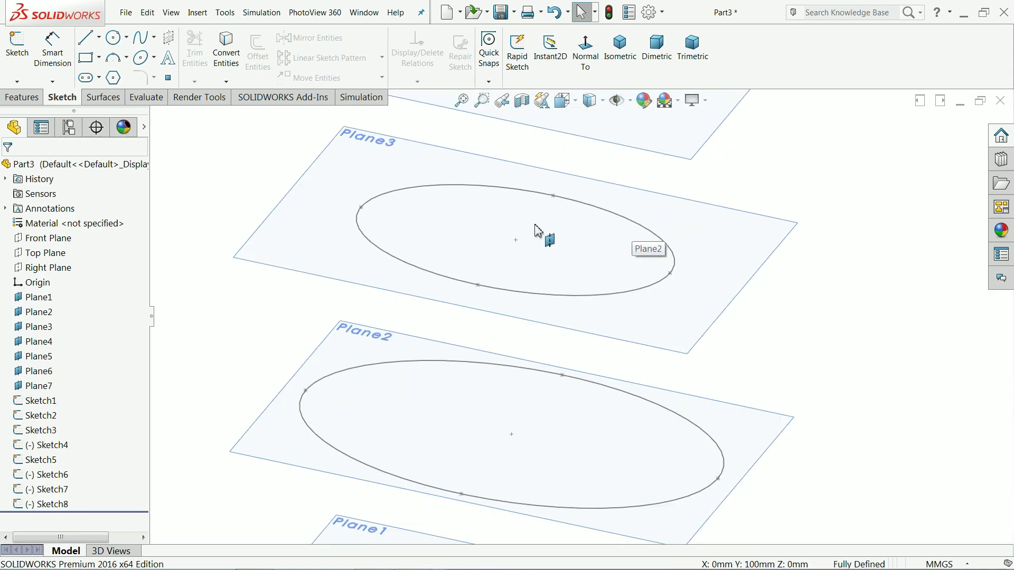
pyautogui.click(520, 297)
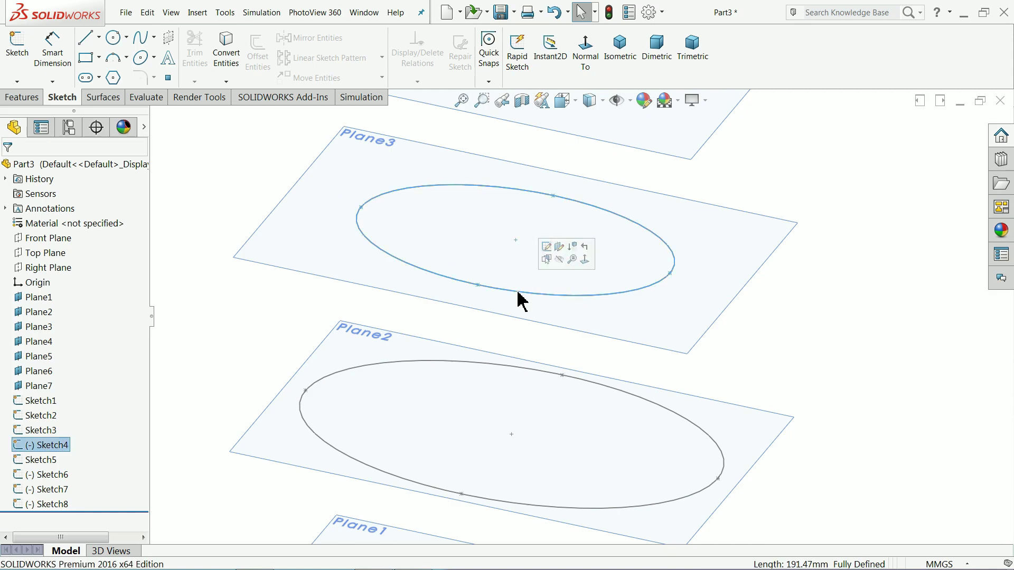
pyautogui.click(547, 252)
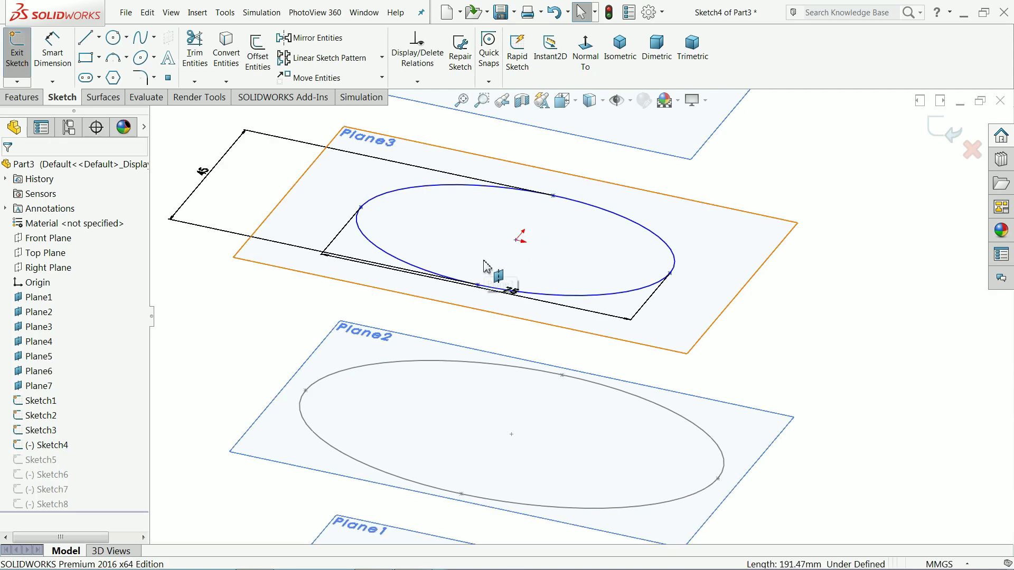
pyautogui.moveTo(515, 296); pyautogui.dragTo(505, 309)
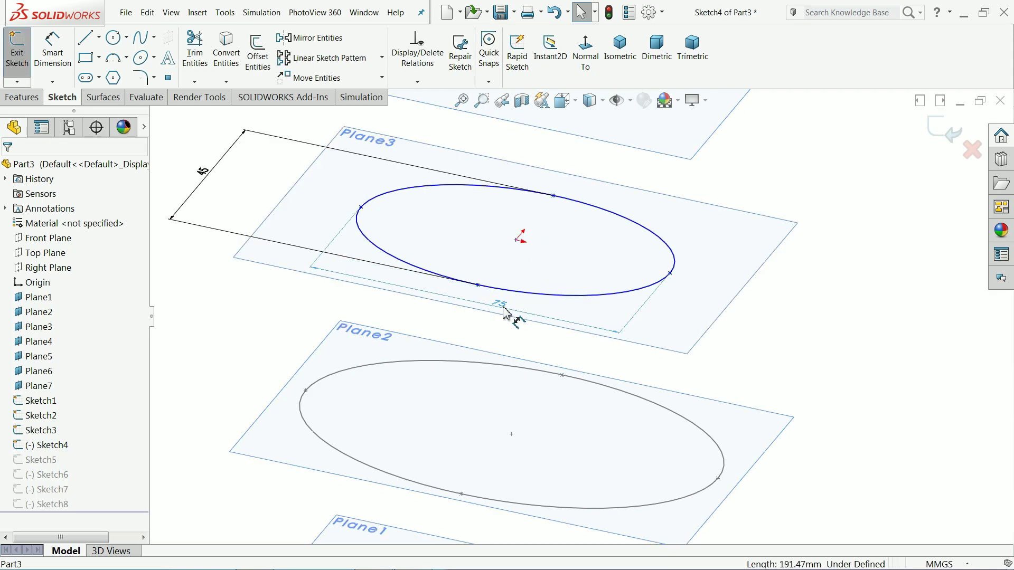
pyautogui.doubleClick(502, 303)
pyautogui.write('60')
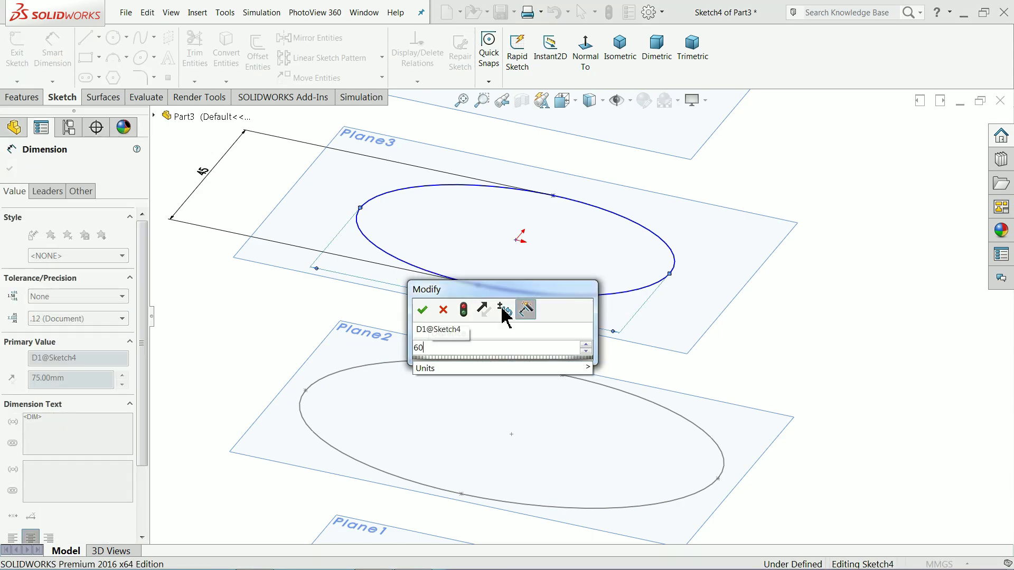
pyautogui.click(425, 312)
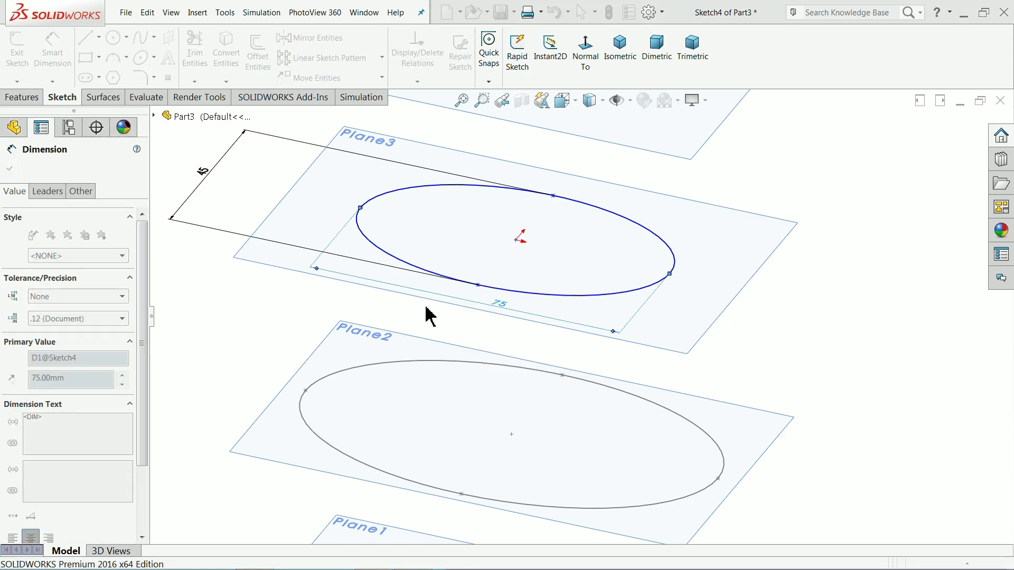
# - Set the ellipse height to 35 mm, centre it on the origin, and exit Sketch4
pyautogui.doubleClick(207, 174)
pyautogui.write('35')
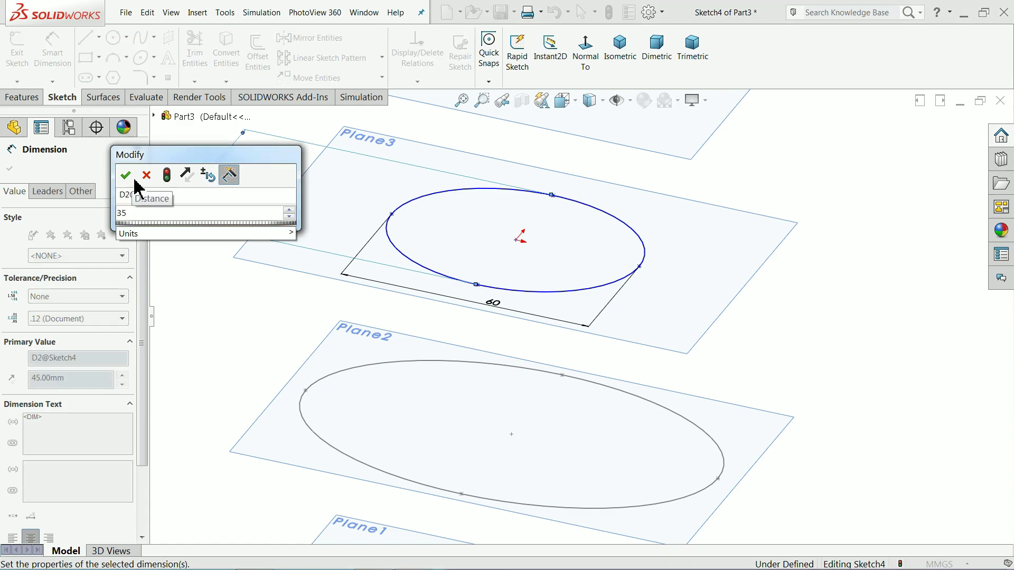
pyautogui.click(127, 176)
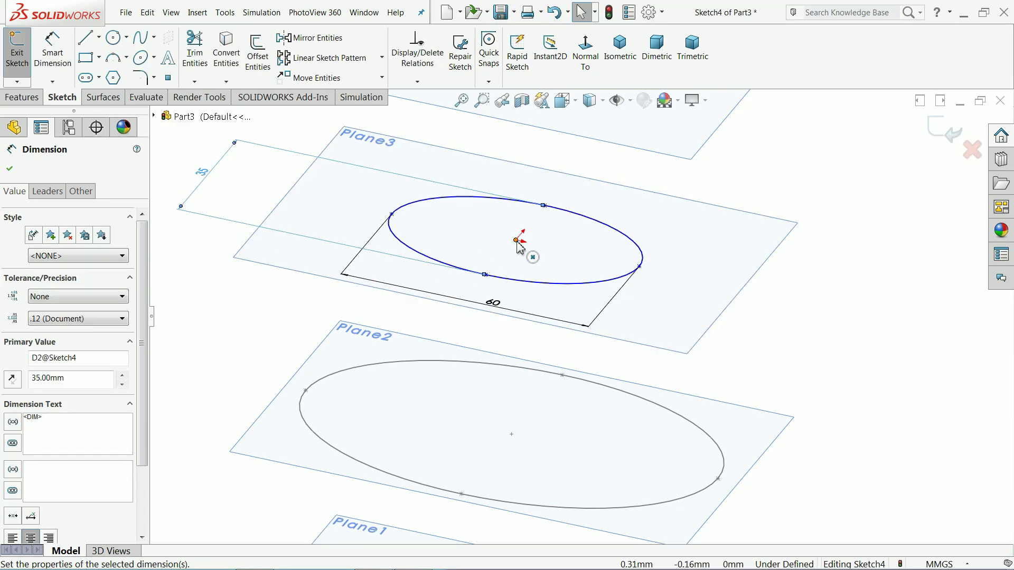
pyautogui.moveTo(518, 243); pyautogui.dragTo(516, 243)
pyautogui.scroll(5, 549, 258)
pyautogui.click(949, 138)
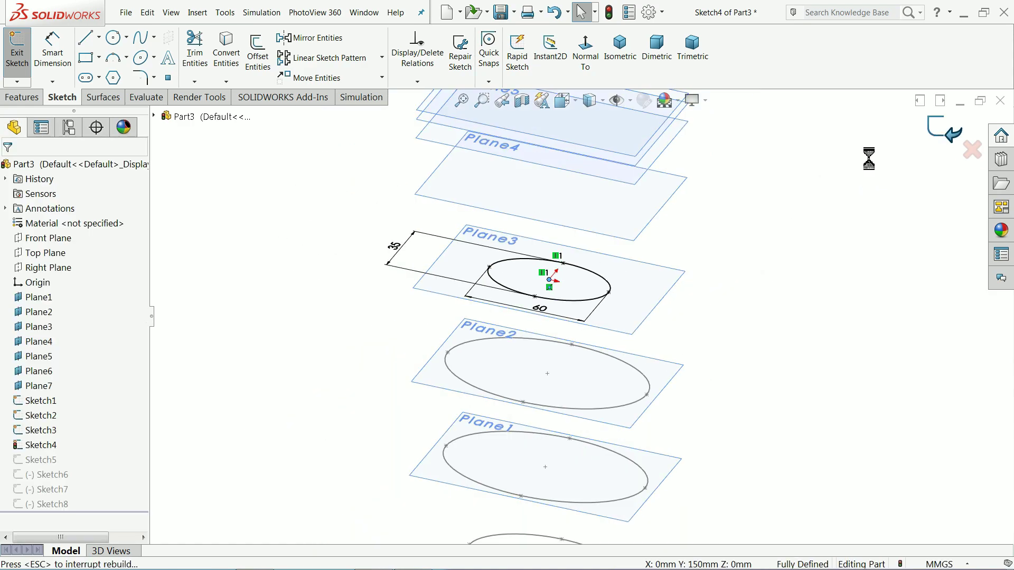
pyautogui.scroll(4, 700, 208)
pyautogui.scroll(-8, 600, 220)
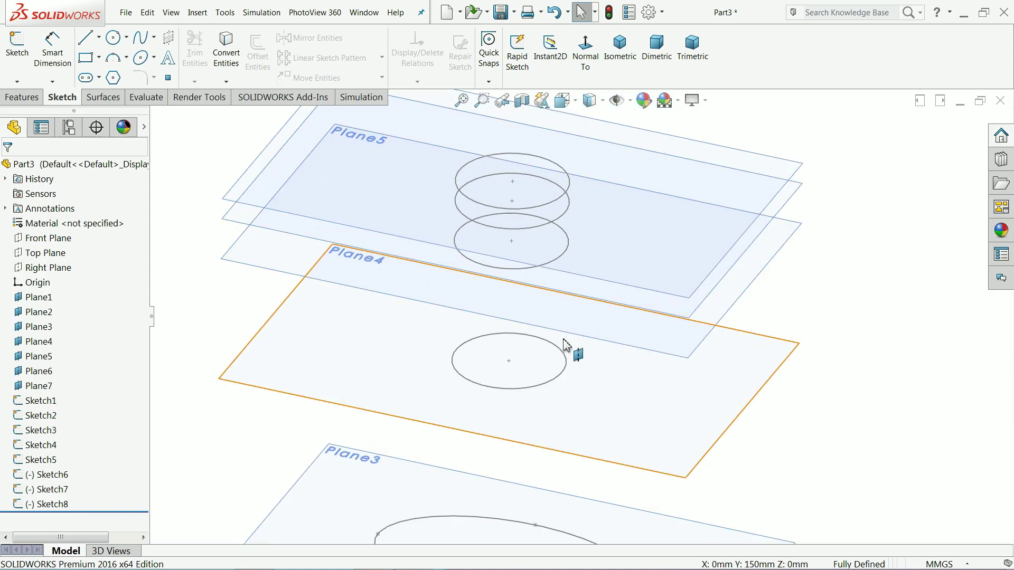
# - Edit the Plane5 circle sketch and give the circle a 40 mm diameter
pyautogui.moveTo(573, 350); pyautogui.dragTo(595, 292, button='middle')
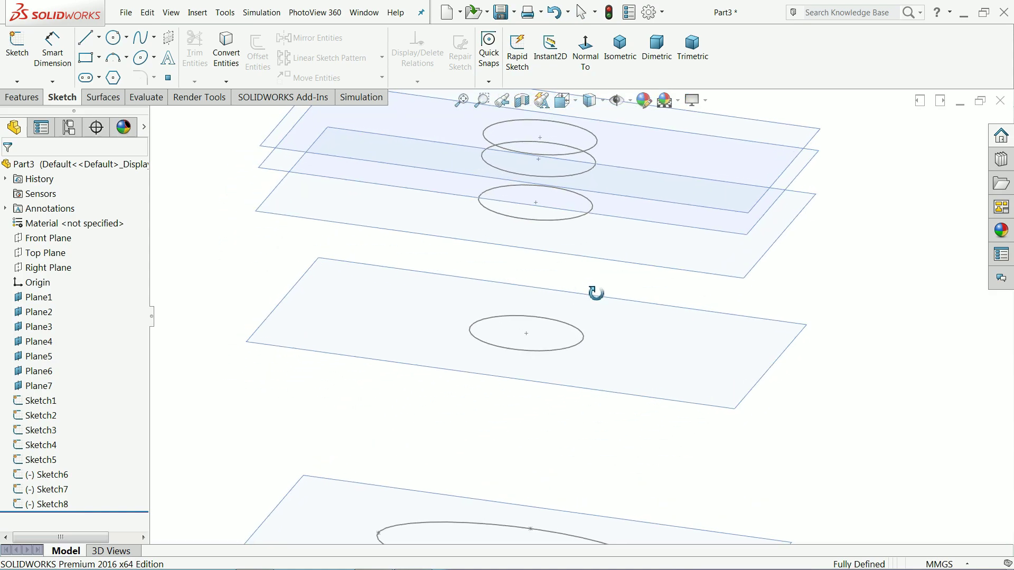
pyautogui.press('Escape')
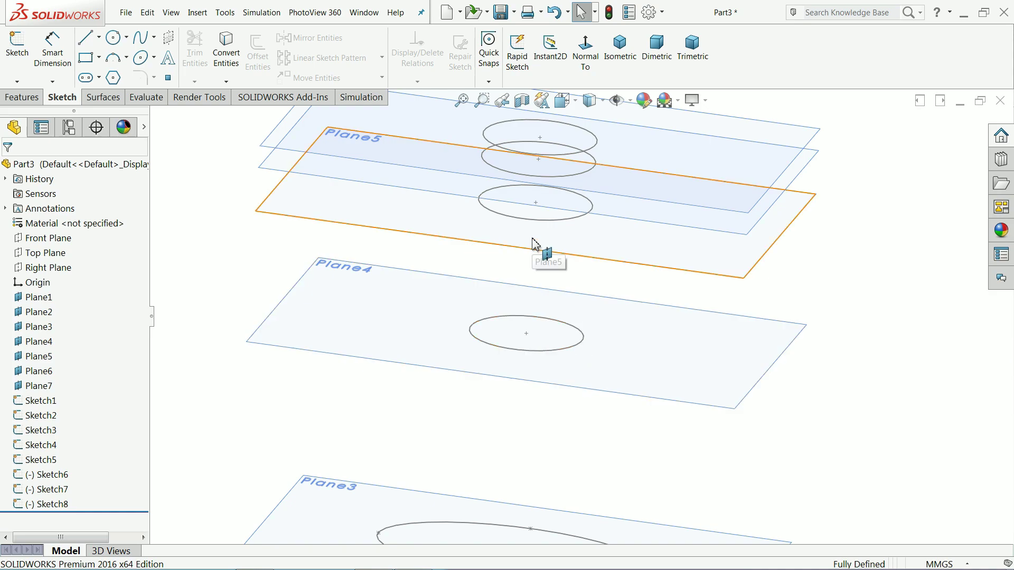
pyautogui.click(561, 219)
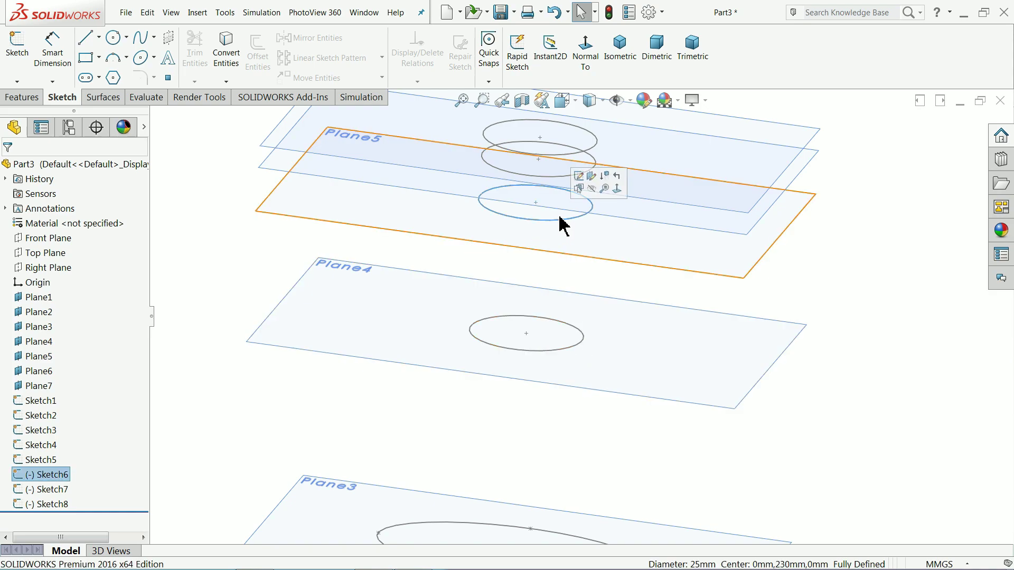
pyautogui.click(579, 176)
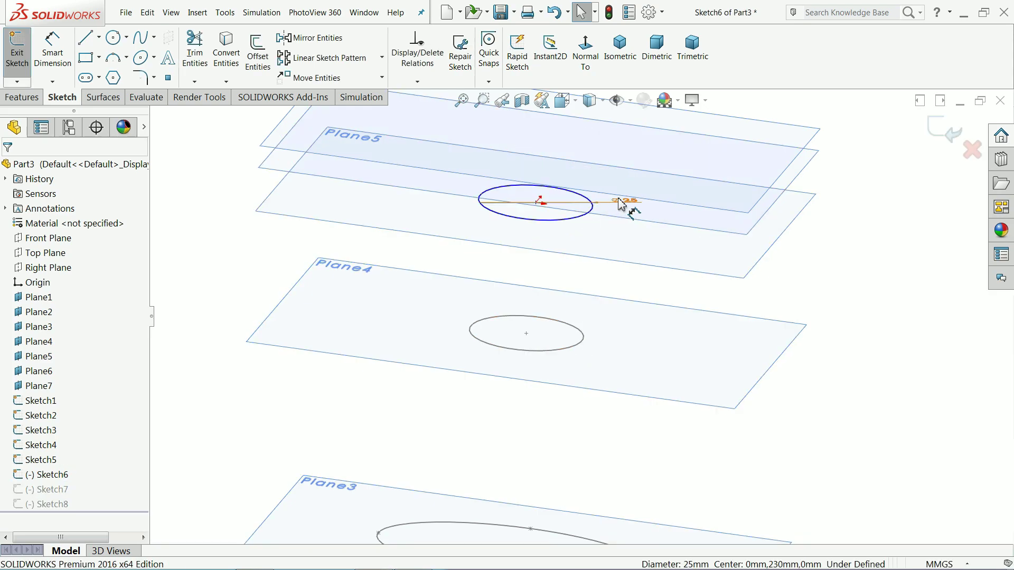
pyautogui.click(628, 208)
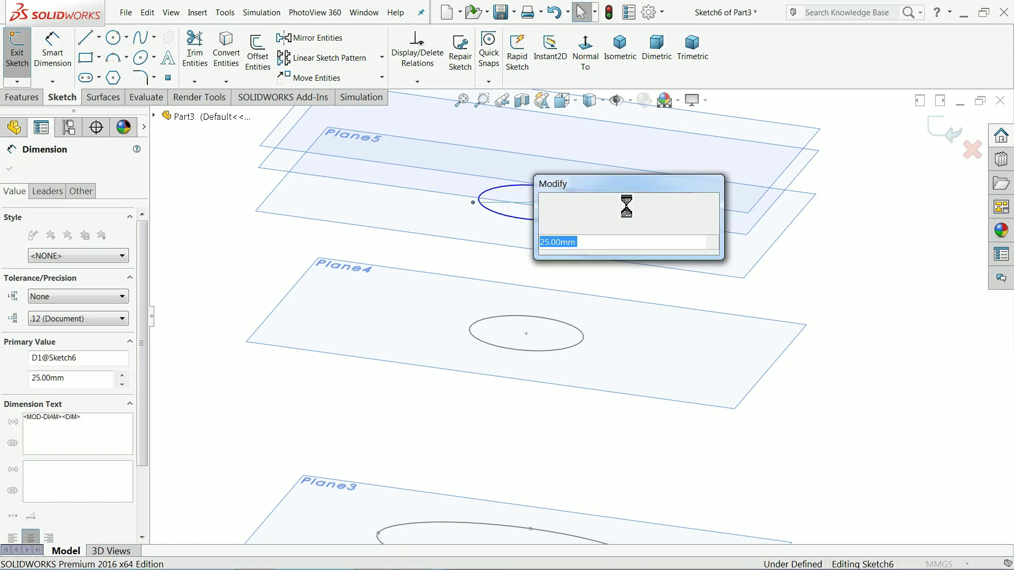
pyautogui.write('40')
pyautogui.click(549, 205)
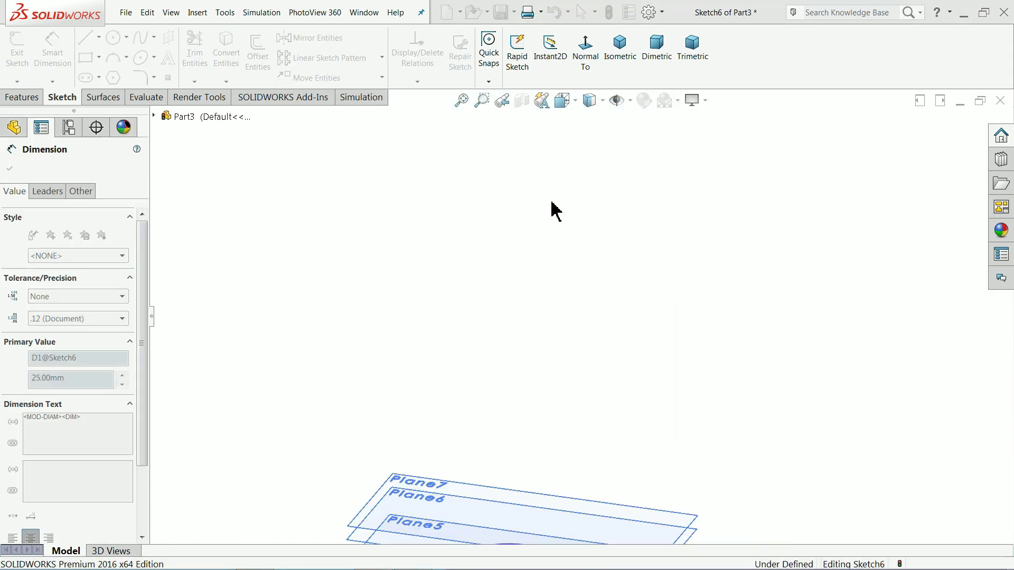
# - Snap the circle's centre onto the origin and close the Plane5 sketch
pyautogui.scroll(5, 560, 315)
pyautogui.scroll(-6, 593, 414)
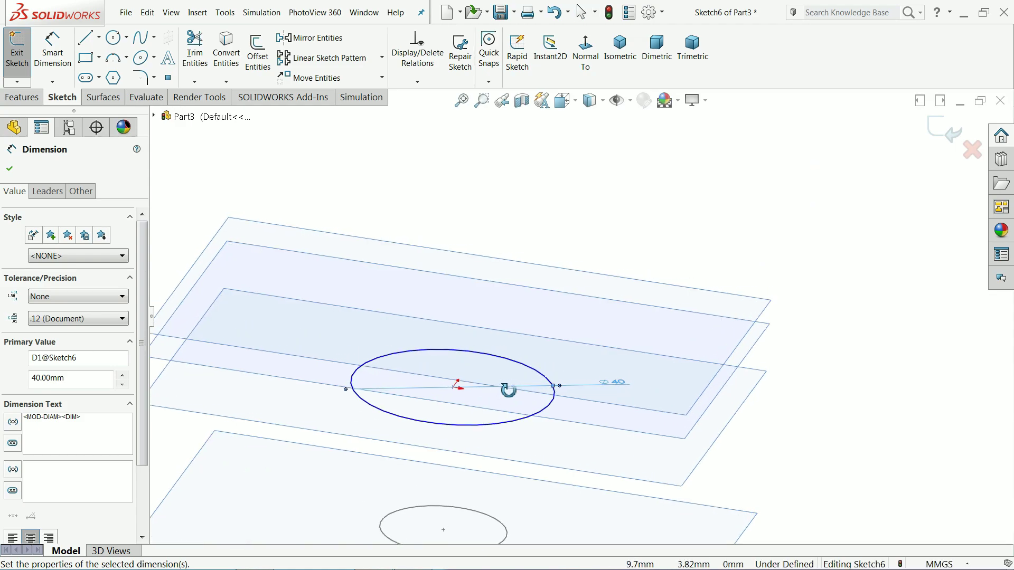
pyautogui.scroll(4, 499, 411)
pyautogui.scroll(-6, 521, 366)
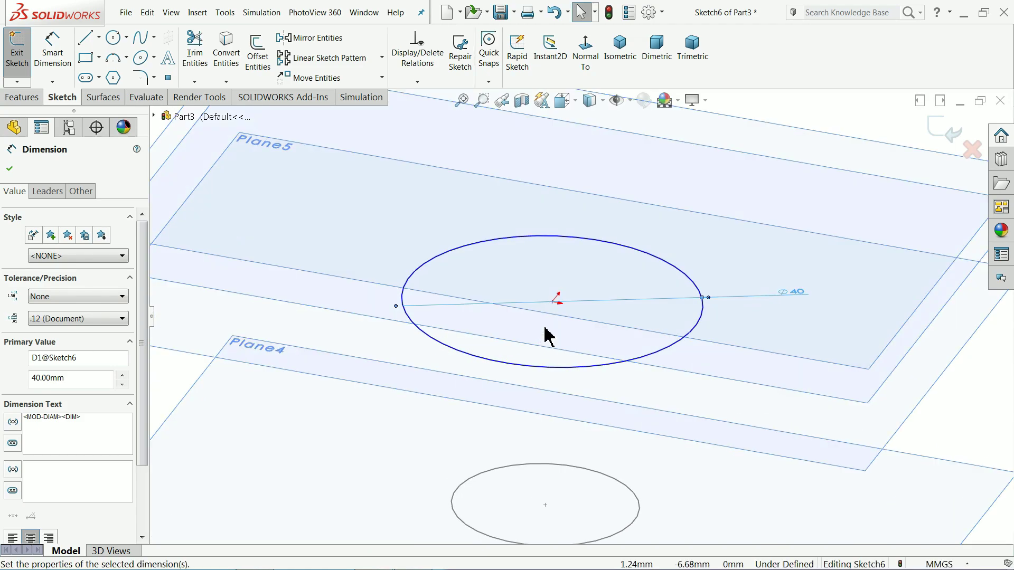
pyautogui.click(552, 303)
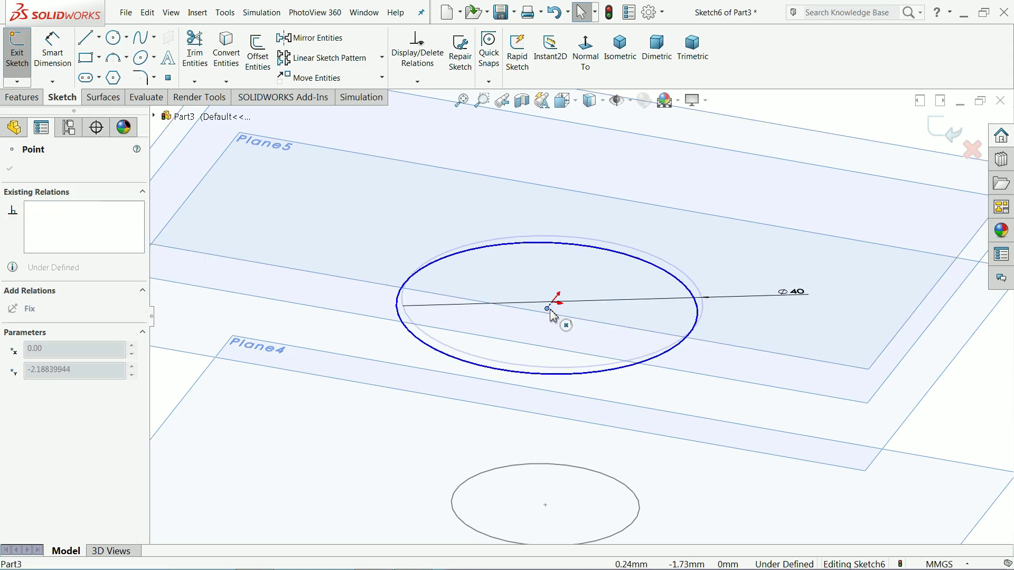
pyautogui.moveTo(555, 309); pyautogui.dragTo(555, 310)
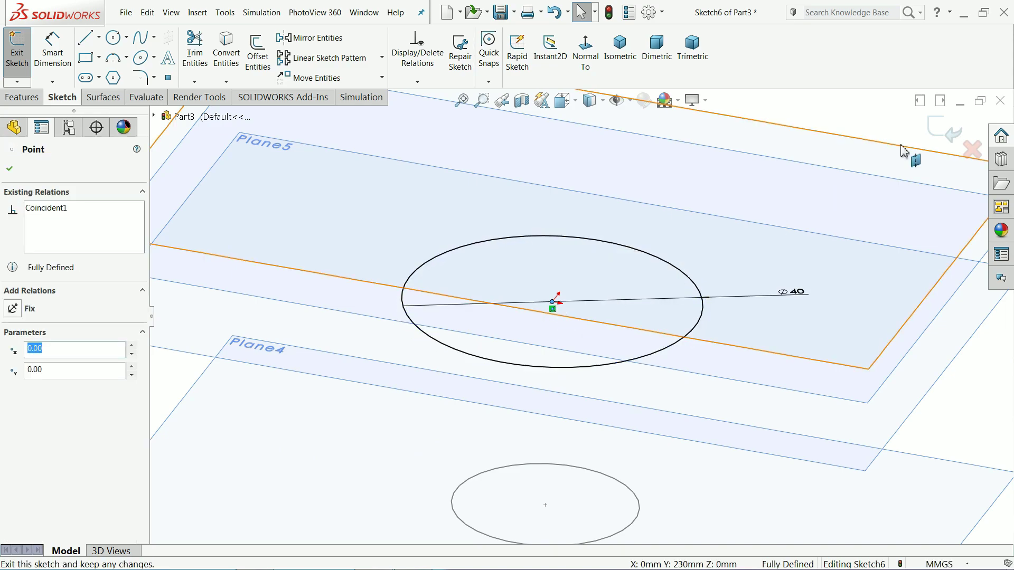
pyautogui.click(933, 135)
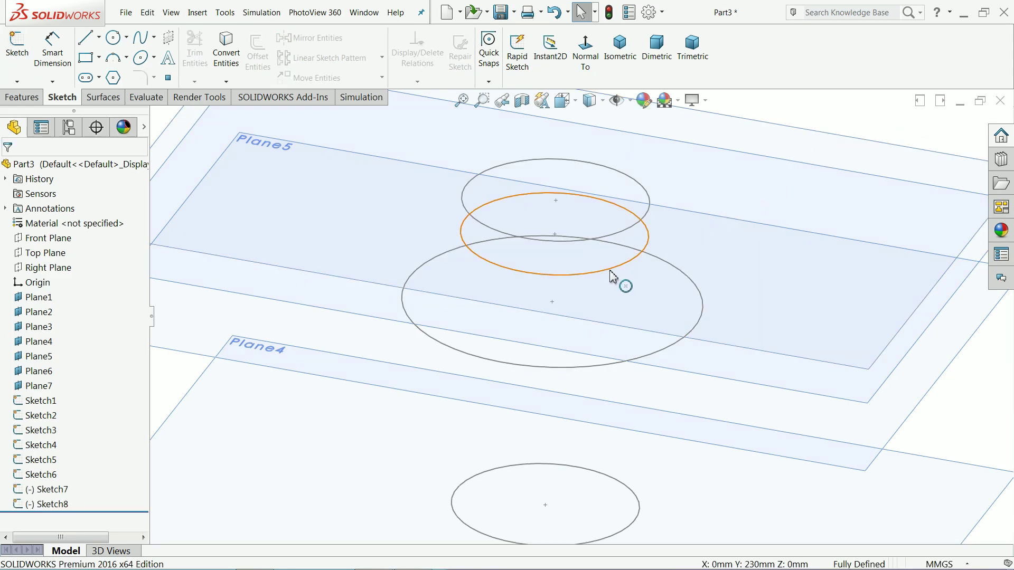
# - Change the Sketch7 circle from ⌀25 to ⌀35, snap its centre to the origin, and exit
pyautogui.press('Left')
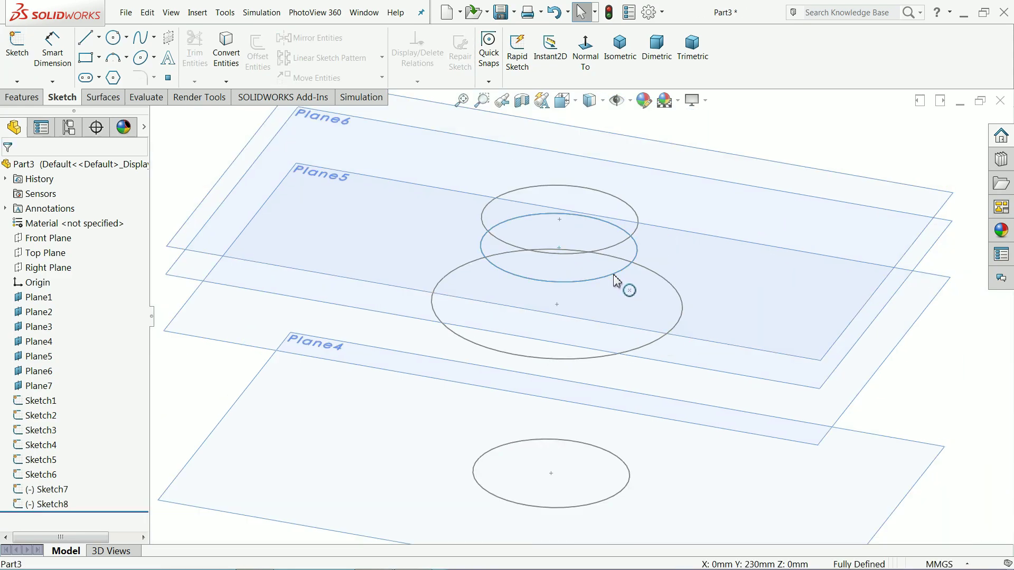
pyautogui.click(615, 281)
pyautogui.click(643, 231)
pyautogui.doubleClick(688, 243)
pyautogui.write('35')
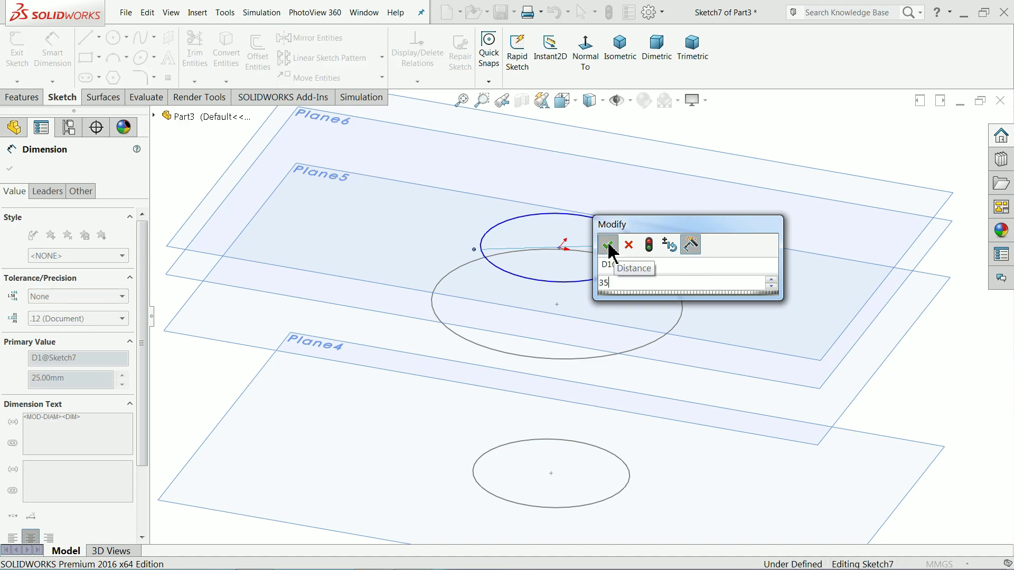
pyautogui.click(608, 244)
pyautogui.scroll(-5, 602, 426)
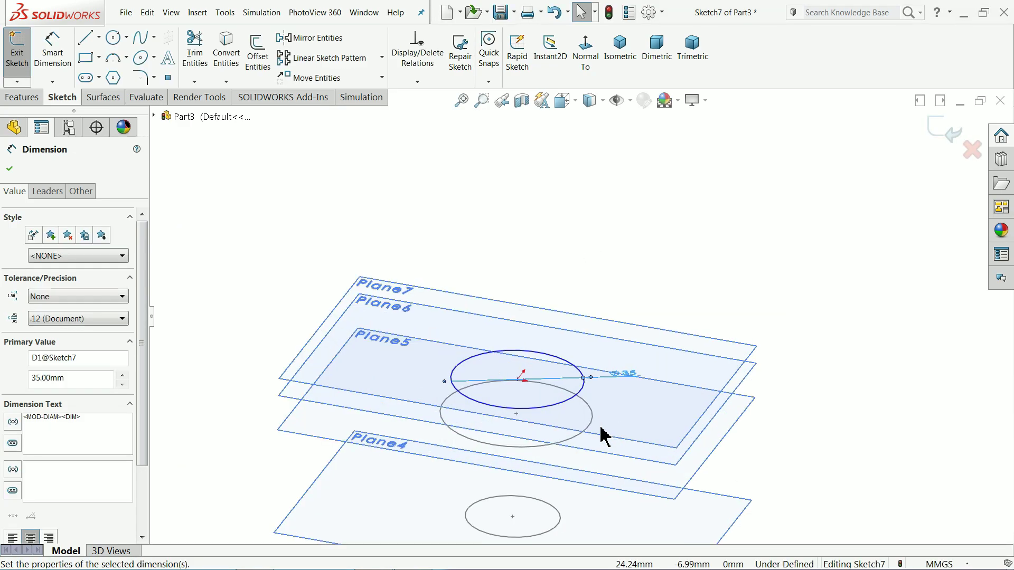
pyautogui.scroll(-4, 560, 385)
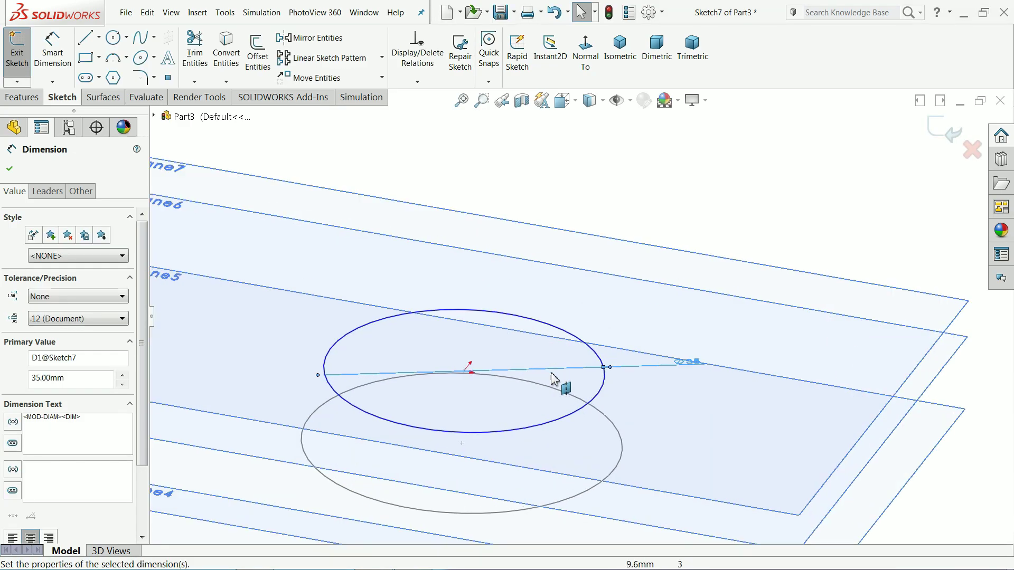
pyautogui.click(465, 373)
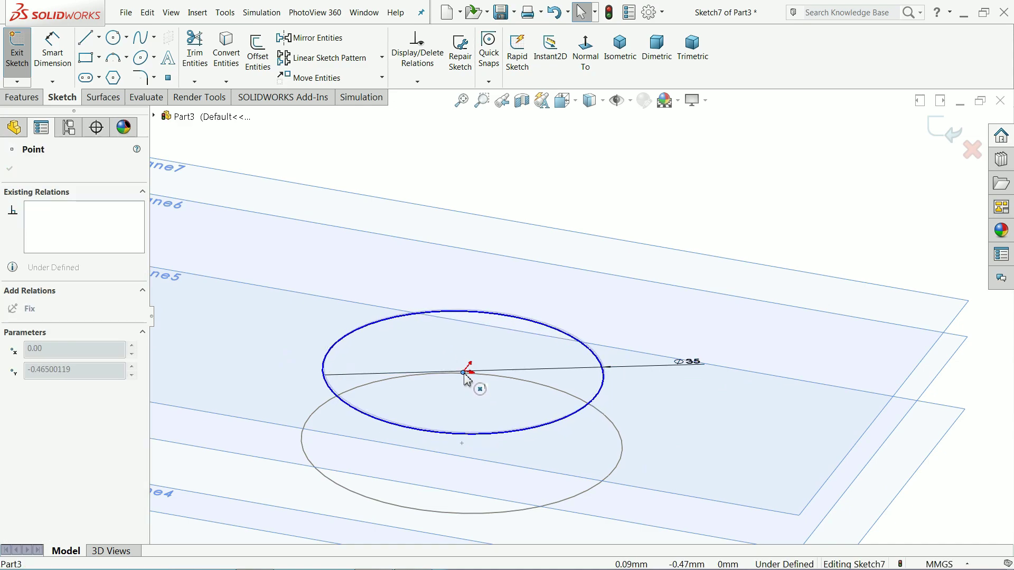
pyautogui.moveTo(464, 375); pyautogui.dragTo(465, 375)
pyautogui.click(948, 129)
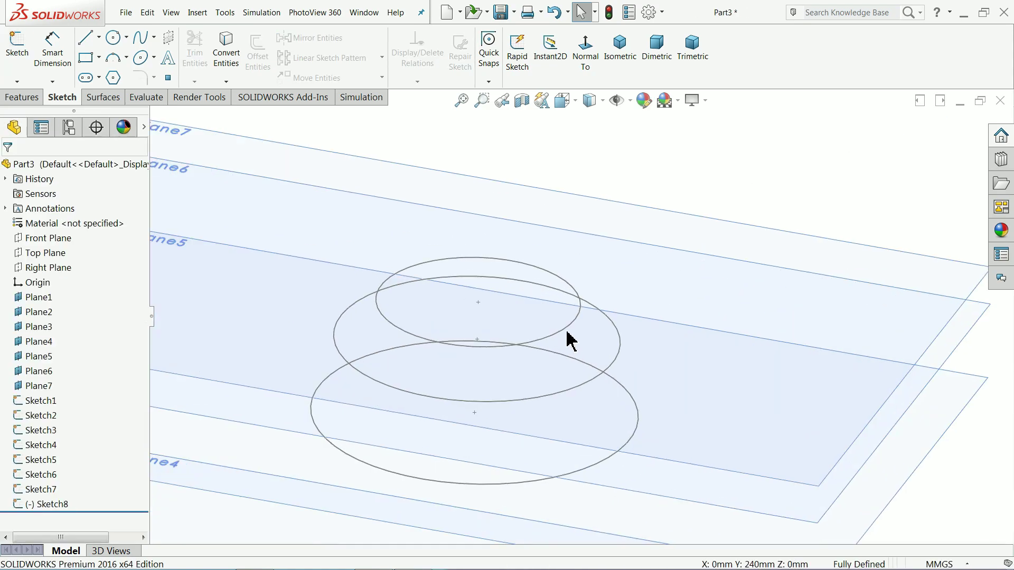
# - Set the Sketch8 circle on Plane7 to a 22 mm diameter and exit the sketch
pyautogui.click(559, 335)
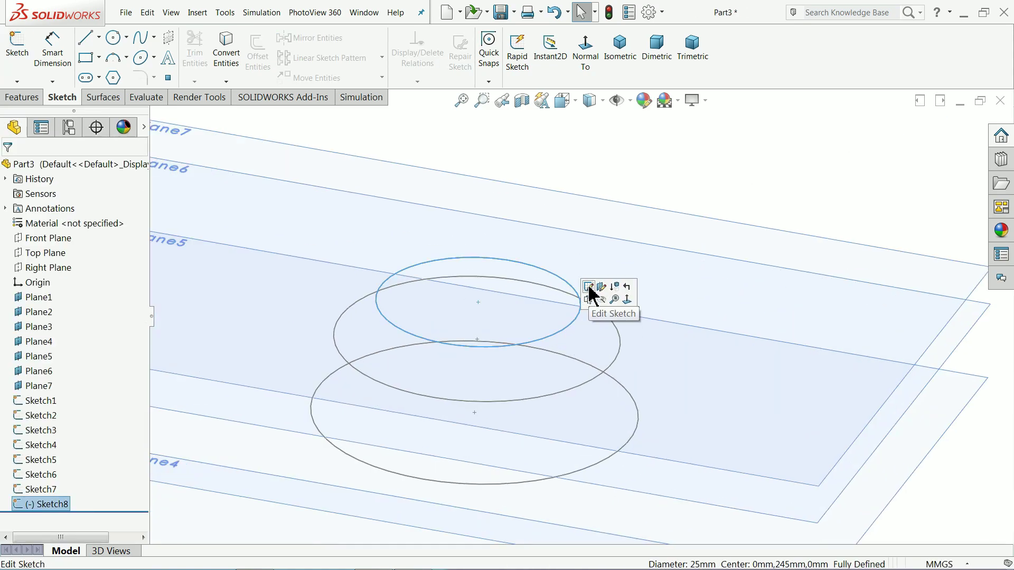
pyautogui.click(591, 288)
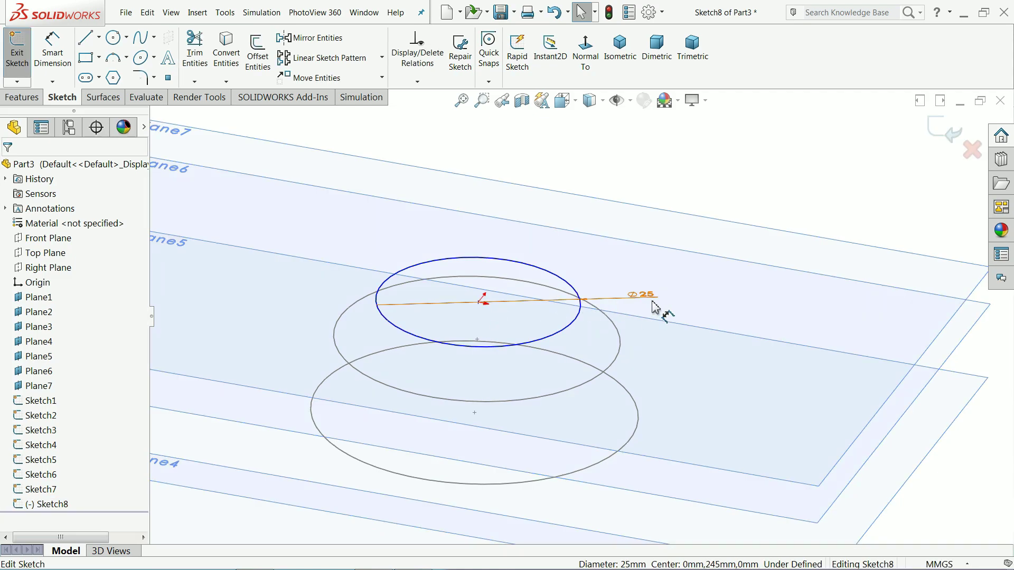
pyautogui.click(653, 303)
pyautogui.write('22')
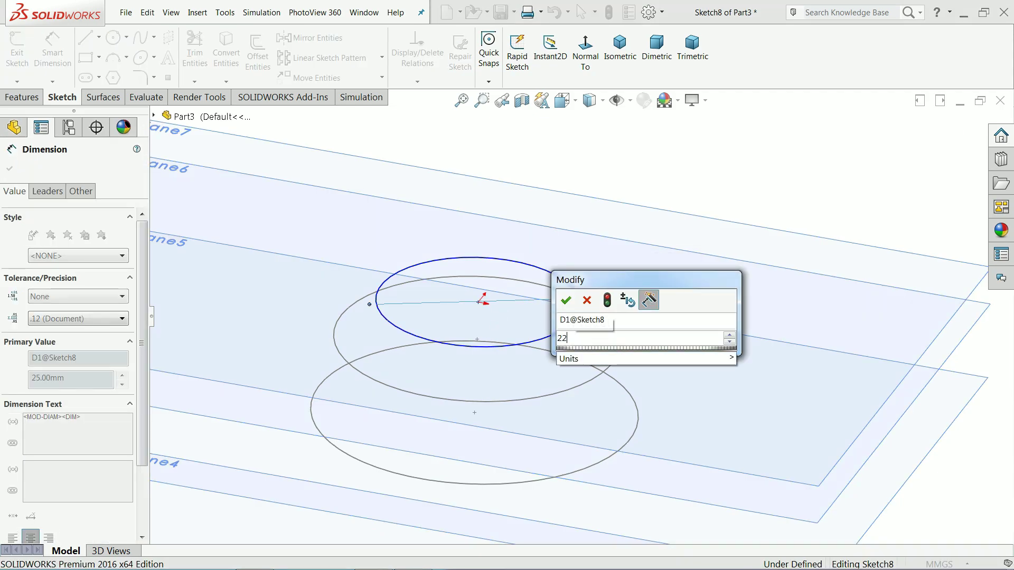
pyautogui.click(566, 300)
pyautogui.scroll(-3, 563, 310)
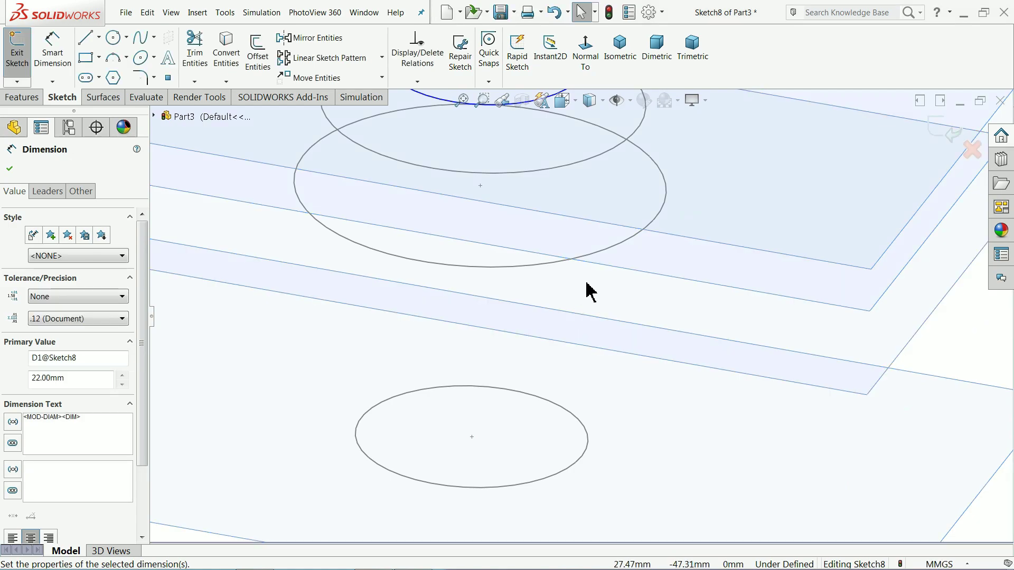
pyautogui.scroll(5, 586, 282)
pyautogui.scroll(-6, 555, 222)
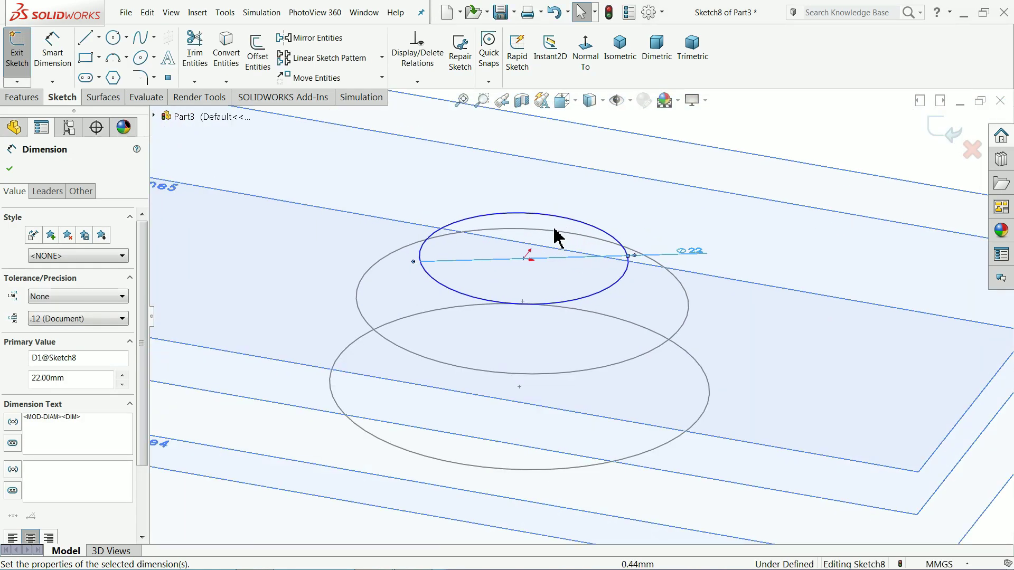
pyautogui.click(524, 259)
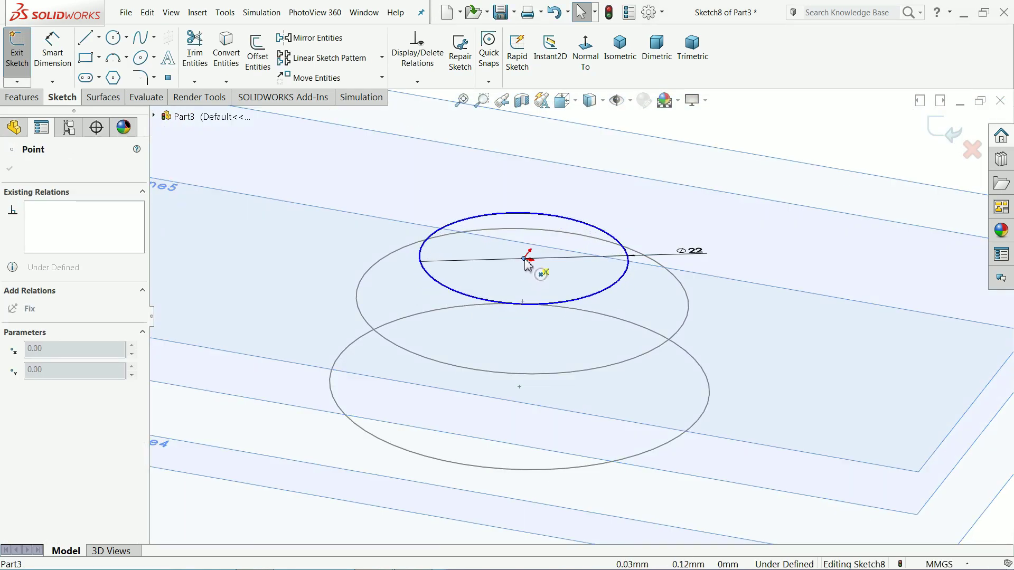
pyautogui.click(919, 152)
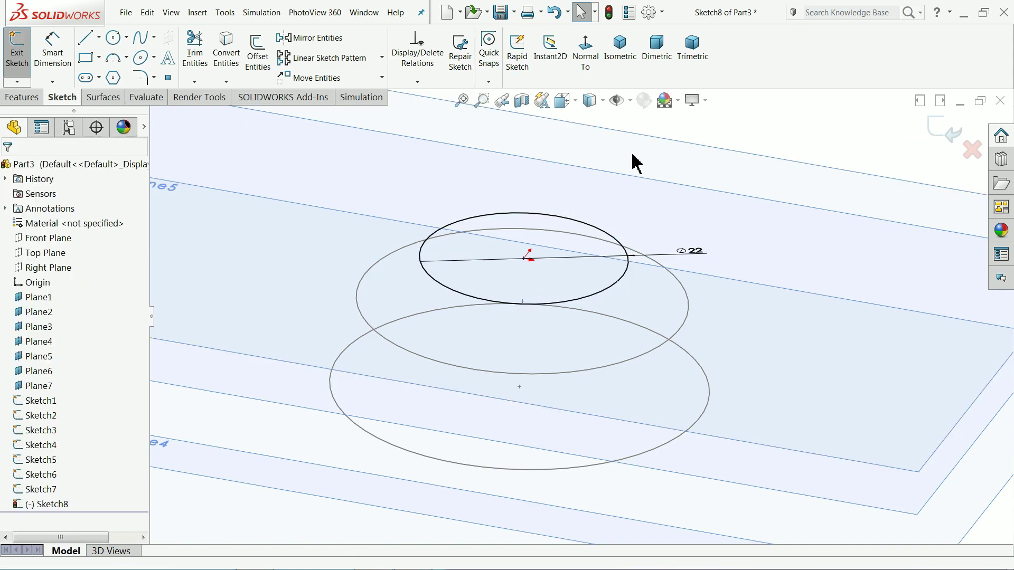
pyautogui.press('f')
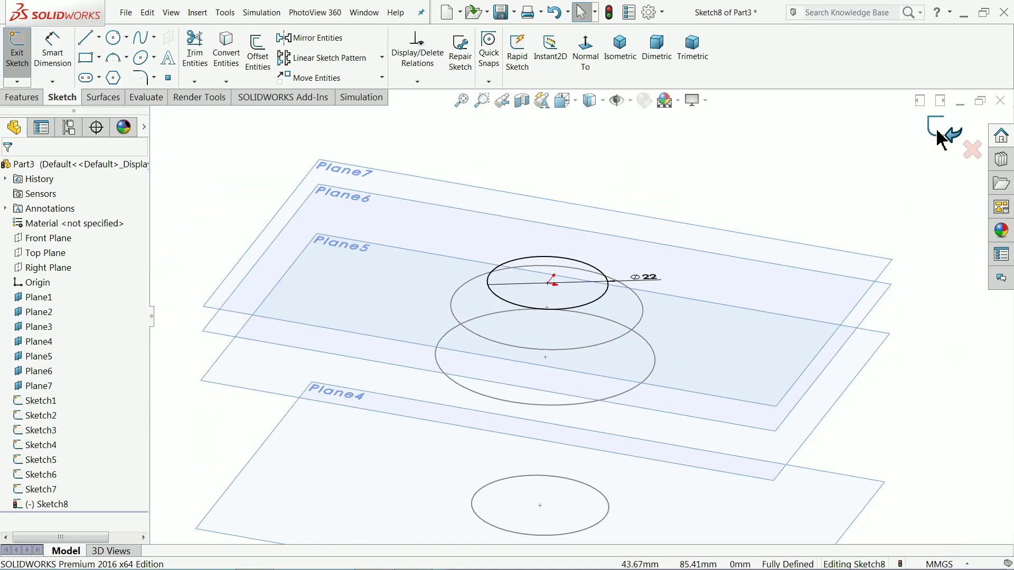
pyautogui.click(939, 138)
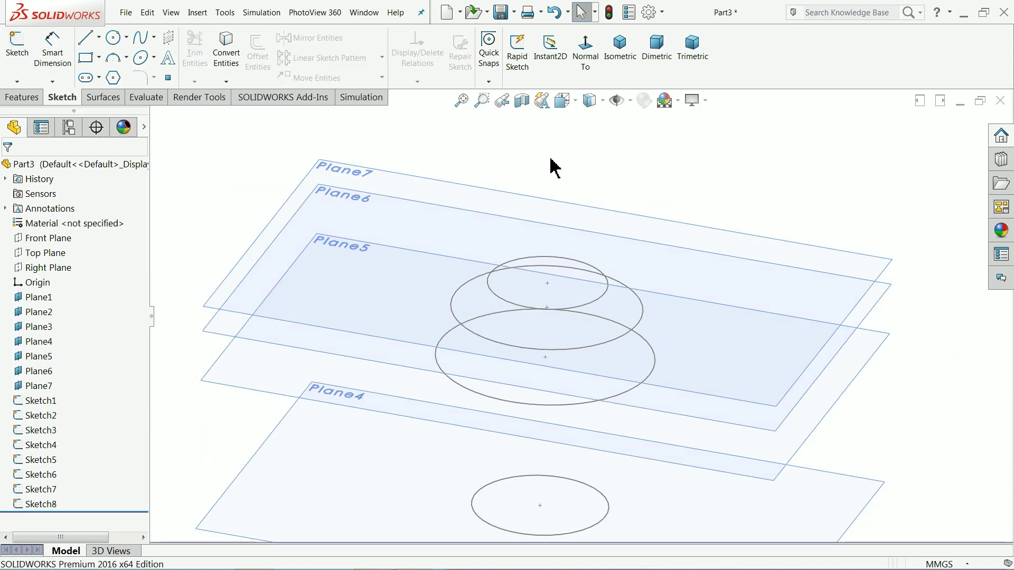
# - Select Plane1 through Plane7 in the FeatureManager tree and hide them
pyautogui.scroll(3, 589, 290)
pyautogui.scroll(-2, 607, 407)
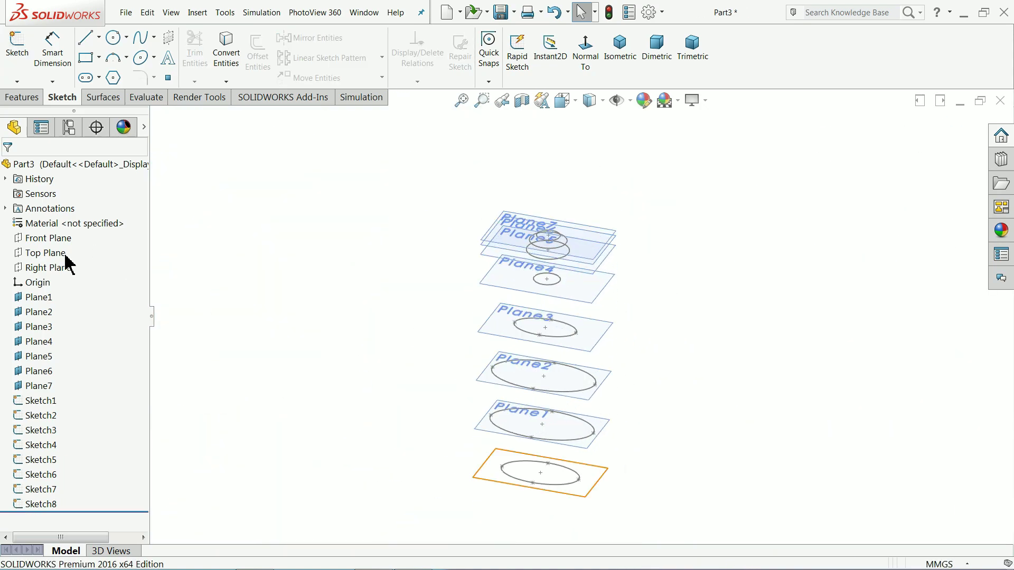
pyautogui.click(39, 299)
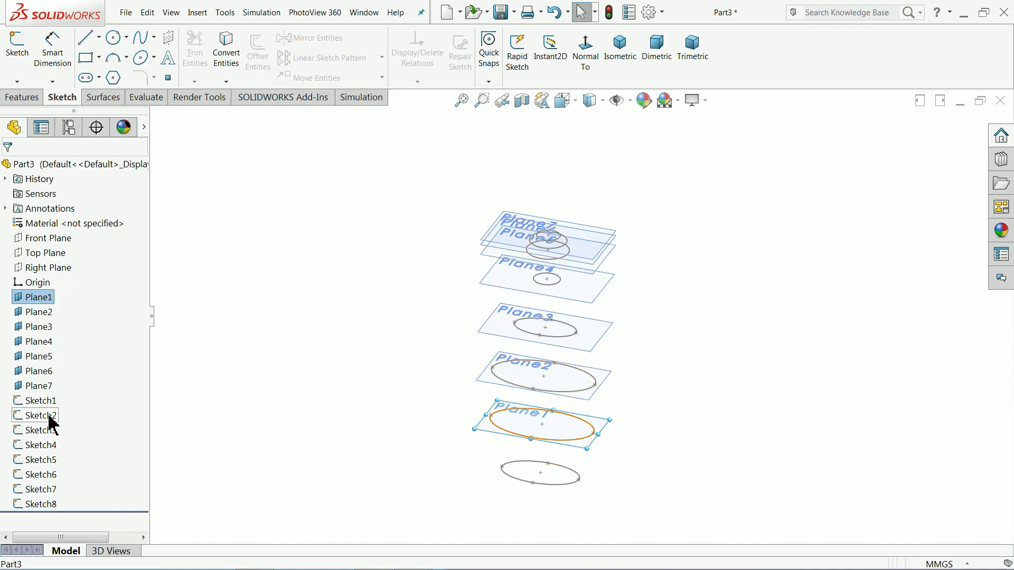
pyautogui.keyDown('shift'); pyautogui.click(41, 389); pyautogui.keyUp('shift')
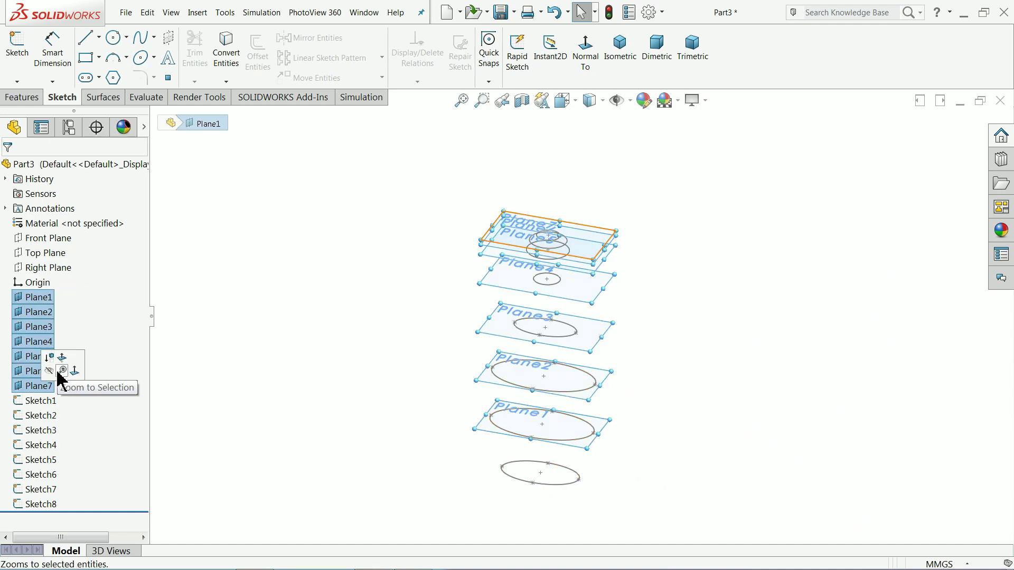
pyautogui.click(49, 371)
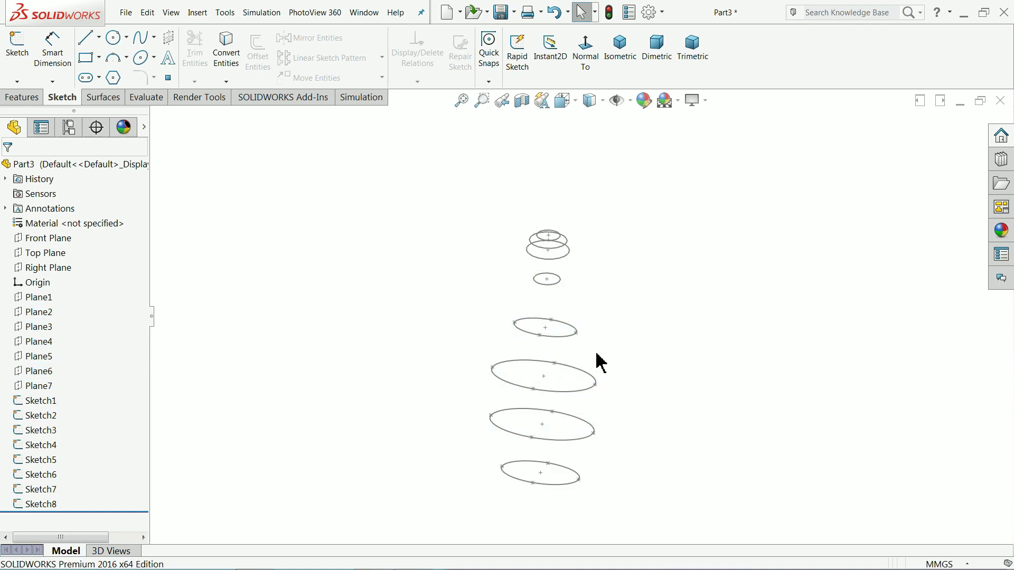
# - Start a lofted surface with the bottom ellipse Sketch1 as the first profile
pyautogui.hotkey('ctrl', 'Up')
pyautogui.hotkey('ctrl', 'Up')
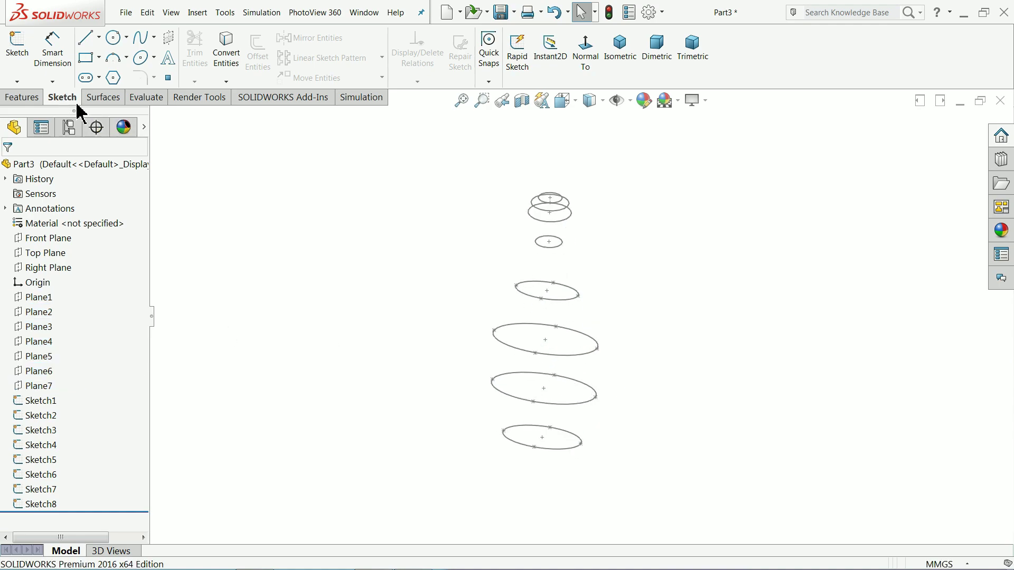
pyautogui.click(100, 102)
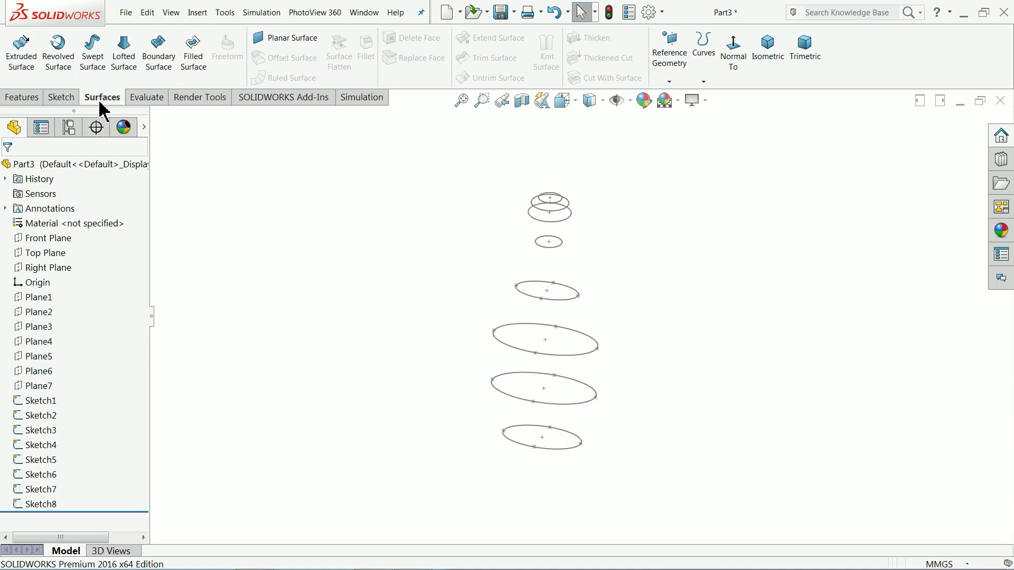
pyautogui.click(127, 74)
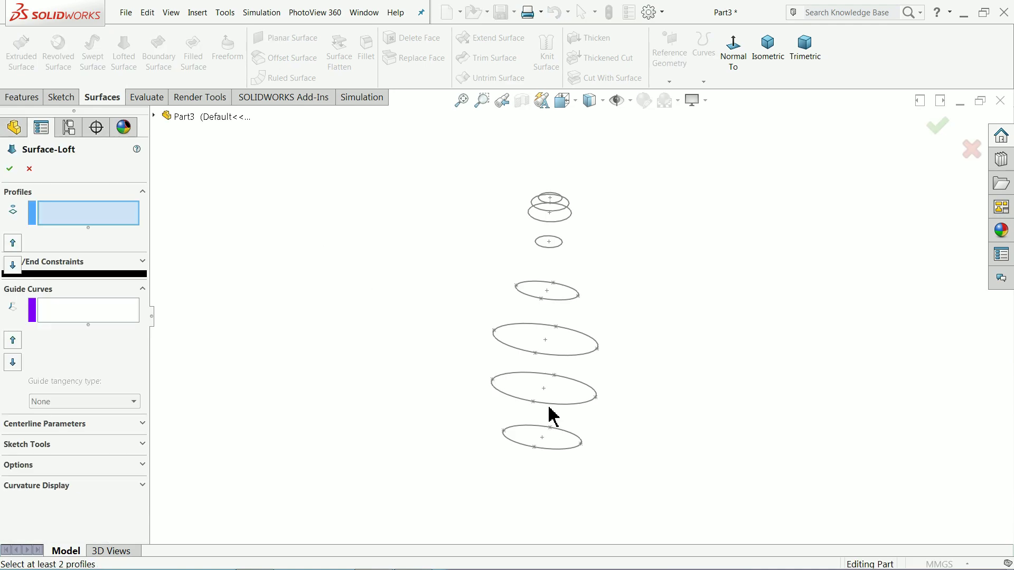
pyautogui.scroll(-6, 549, 417)
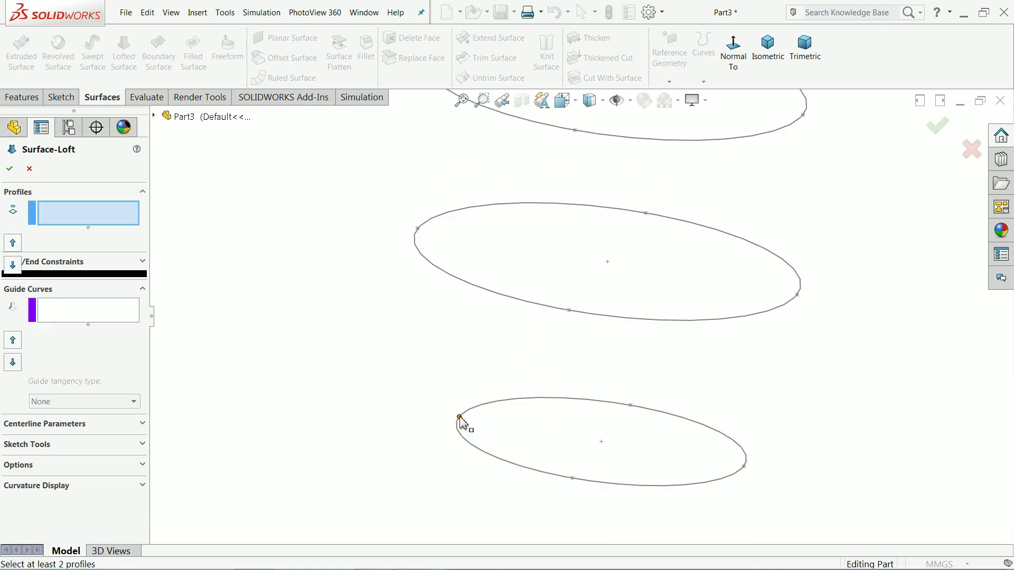
pyautogui.click(460, 419)
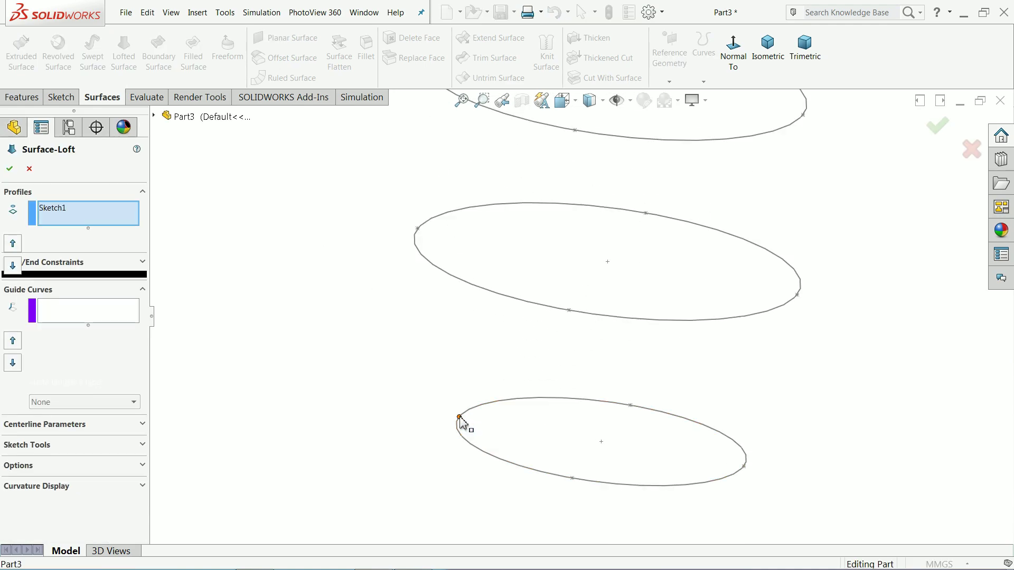
# - Add Sketch2 through Sketch8 in order as the remaining loft profiles
pyautogui.click(418, 230)
pyautogui.scroll(2, 502, 227)
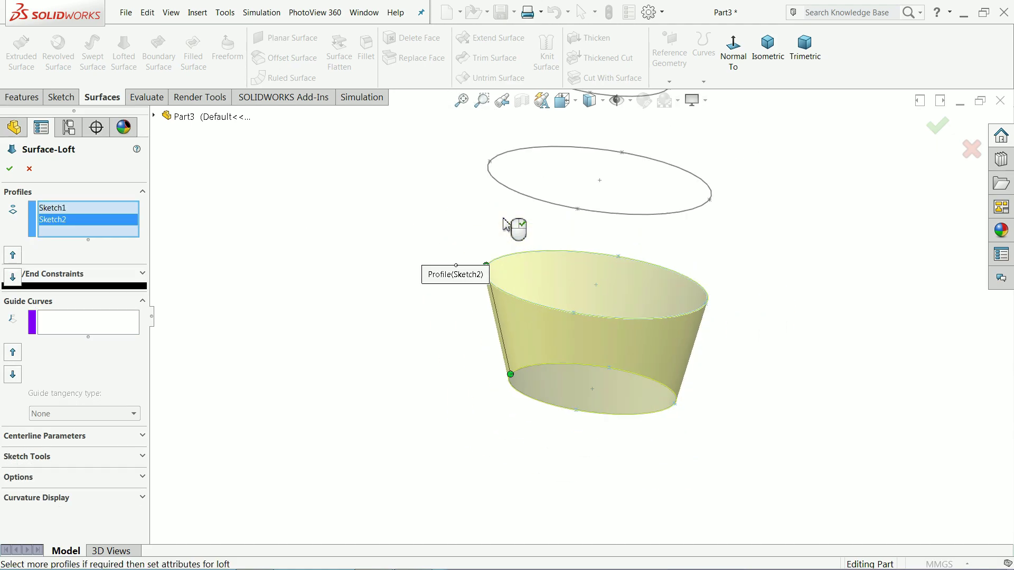
pyautogui.click(489, 163)
pyautogui.scroll(3, 575, 190)
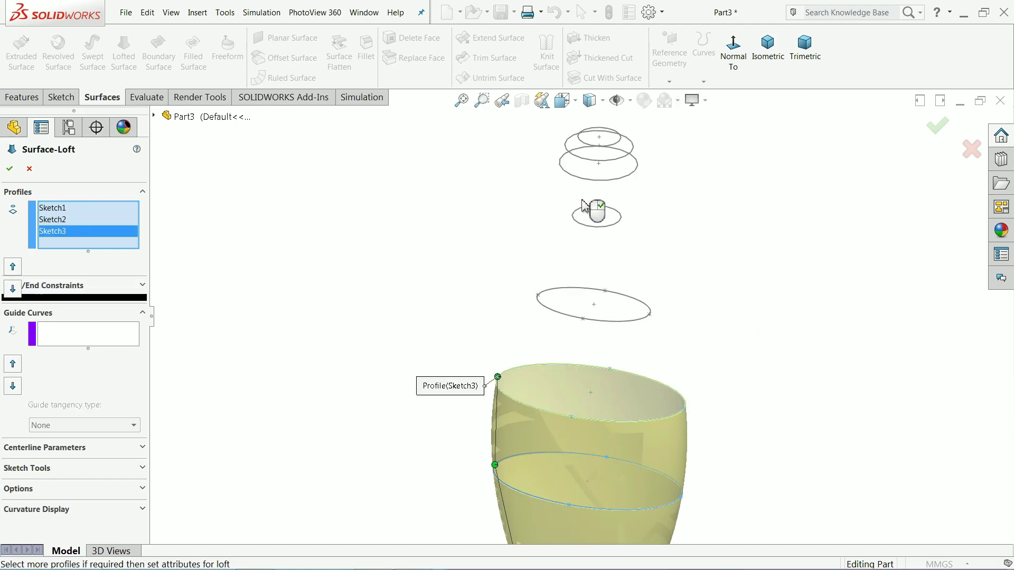
pyautogui.scroll(-2, 583, 204)
pyautogui.click(520, 351)
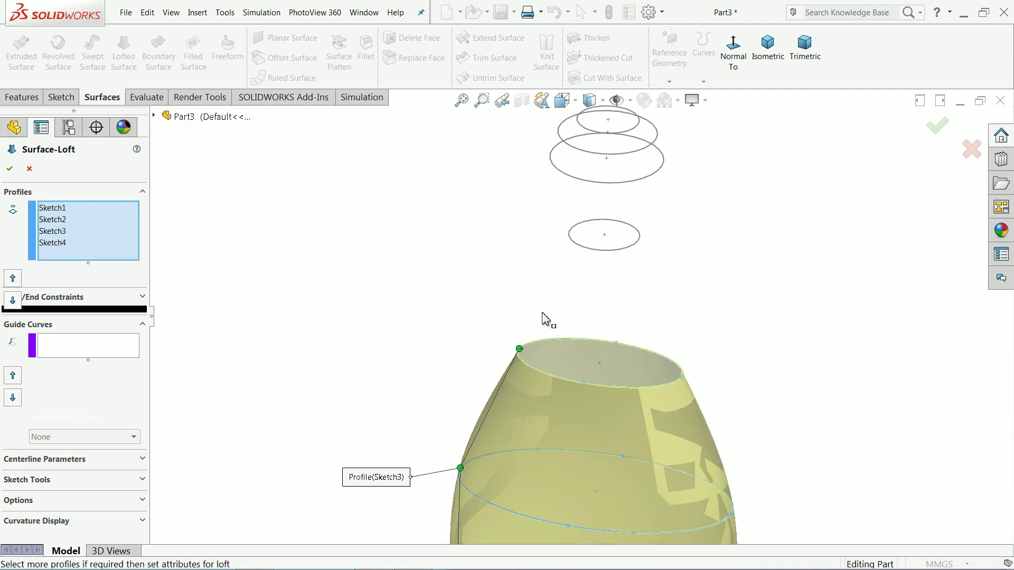
pyautogui.click(571, 232)
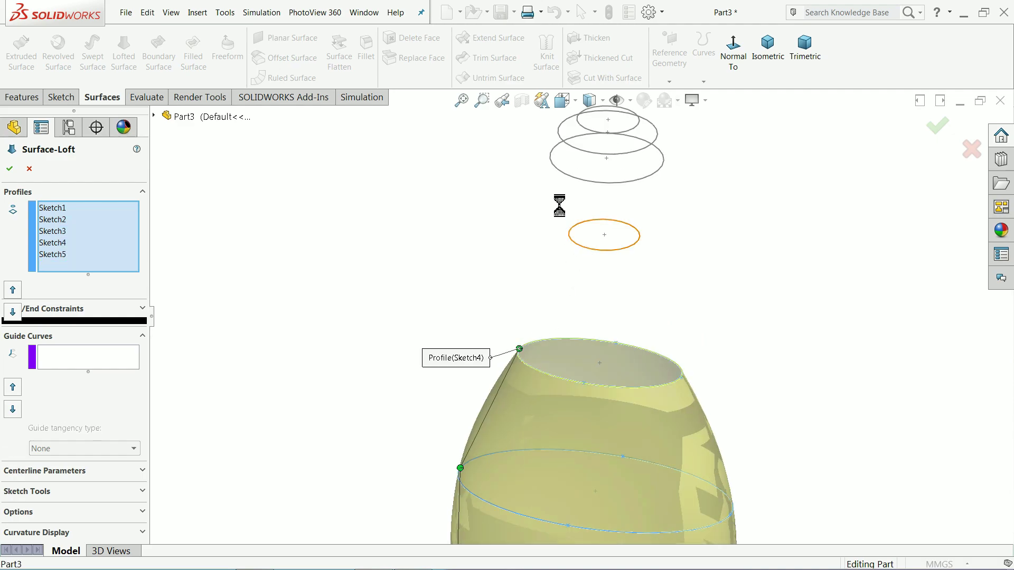
pyautogui.click(554, 148)
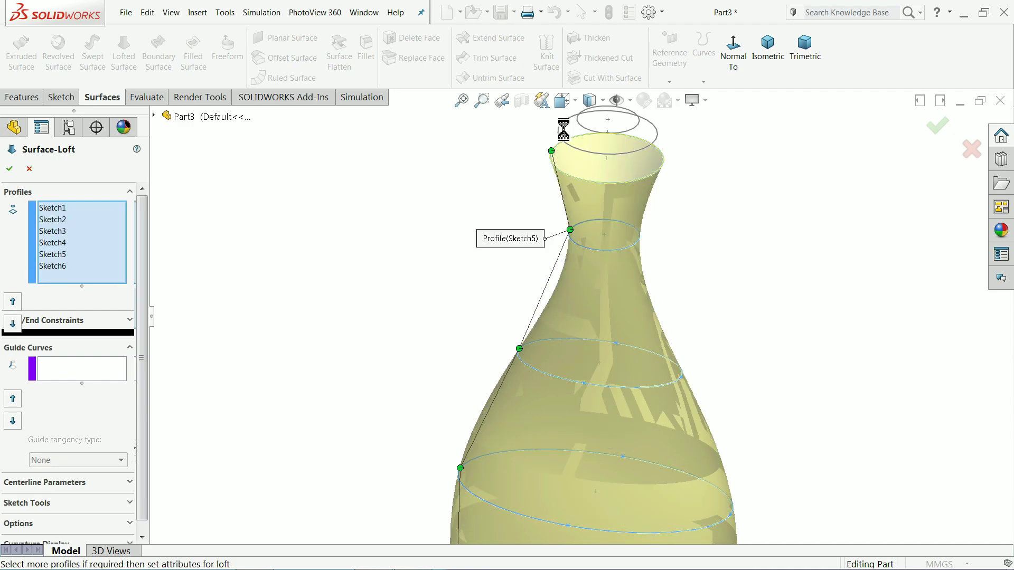
pyautogui.click(582, 127)
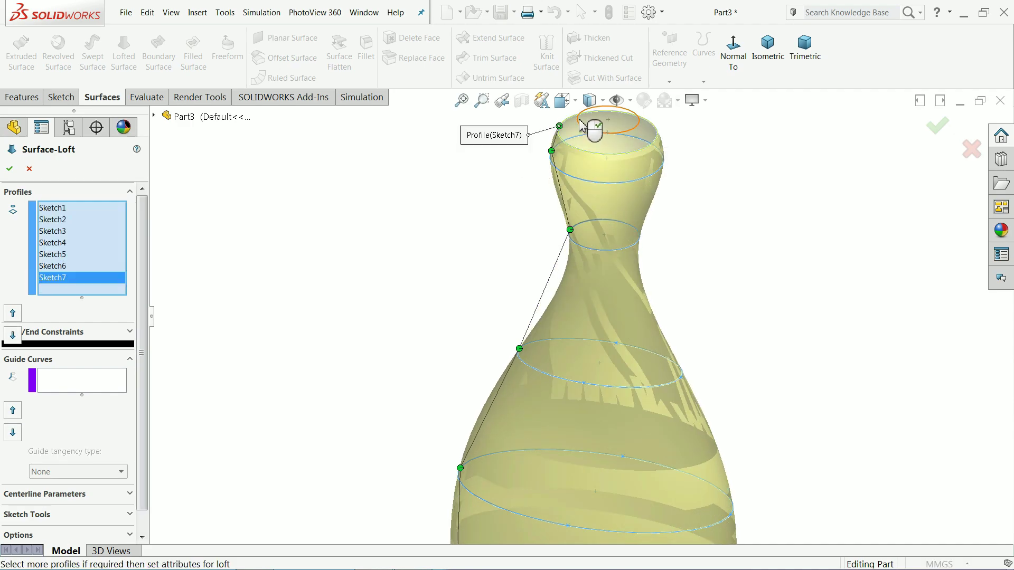
pyautogui.click(592, 130)
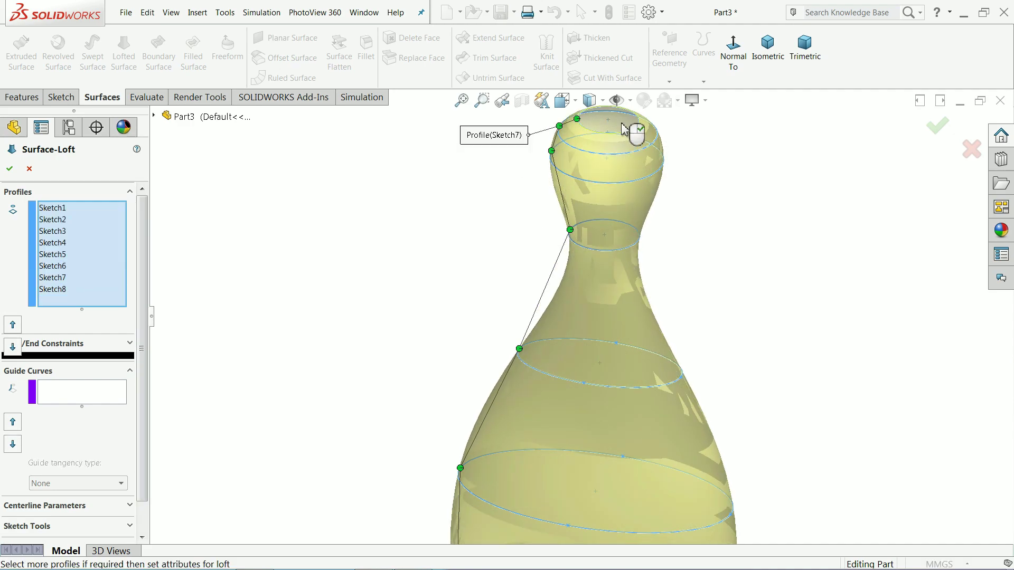
pyautogui.click(603, 101)
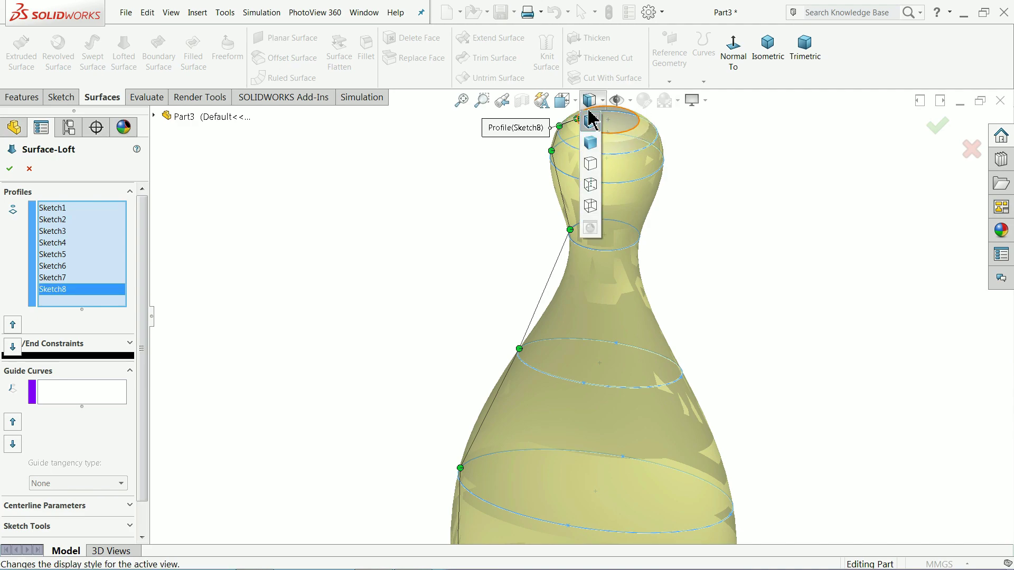
pyautogui.click(574, 100)
# - View the loft preview from the front and zoom in to check its shape
pyautogui.click(584, 164)
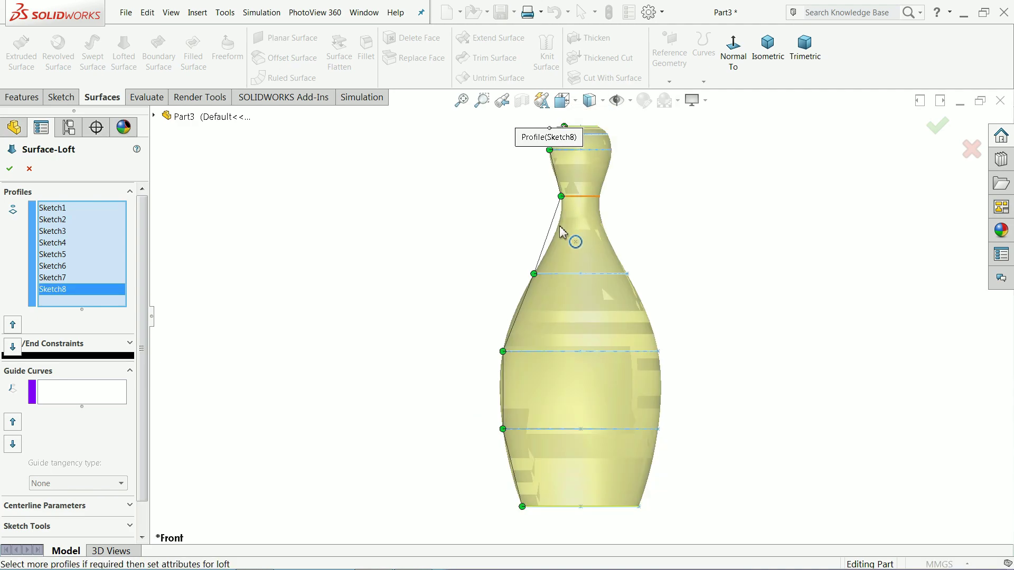
pyautogui.scroll(-2, 520, 323)
pyautogui.scroll(8, 549, 412)
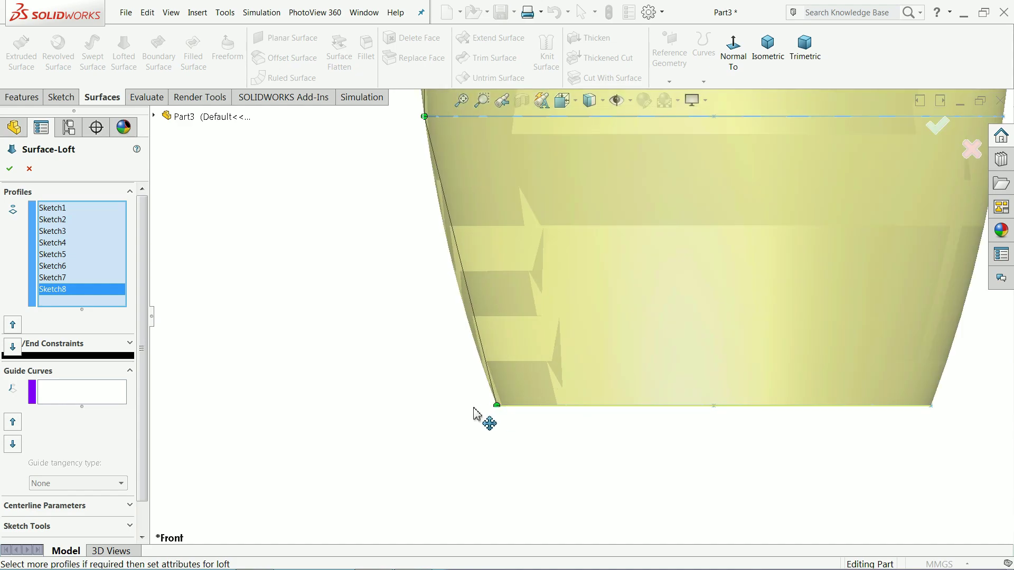
pyautogui.scroll(-2, 496, 244)
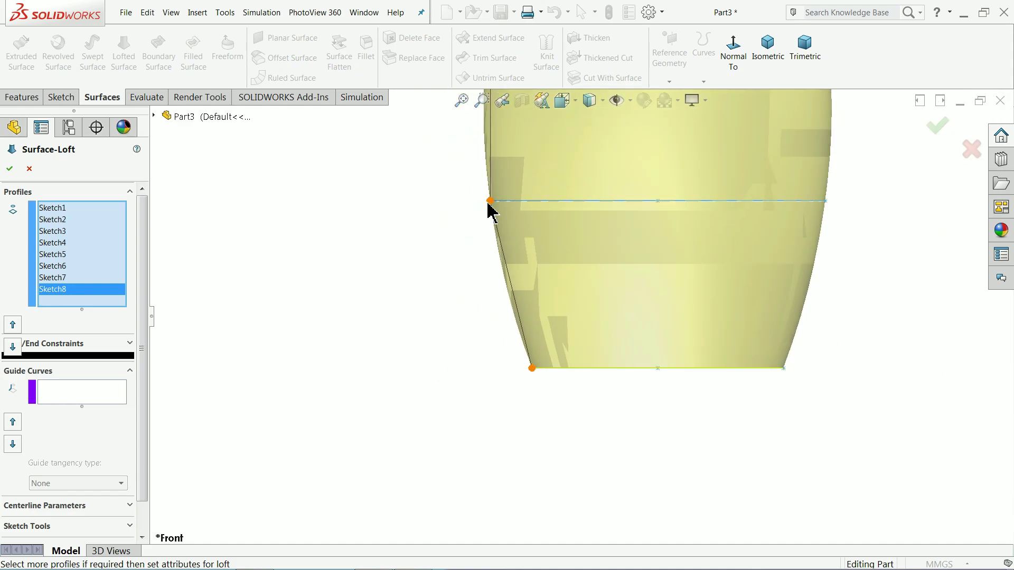
pyautogui.scroll(-3, 472, 217)
pyautogui.scroll(5, 573, 199)
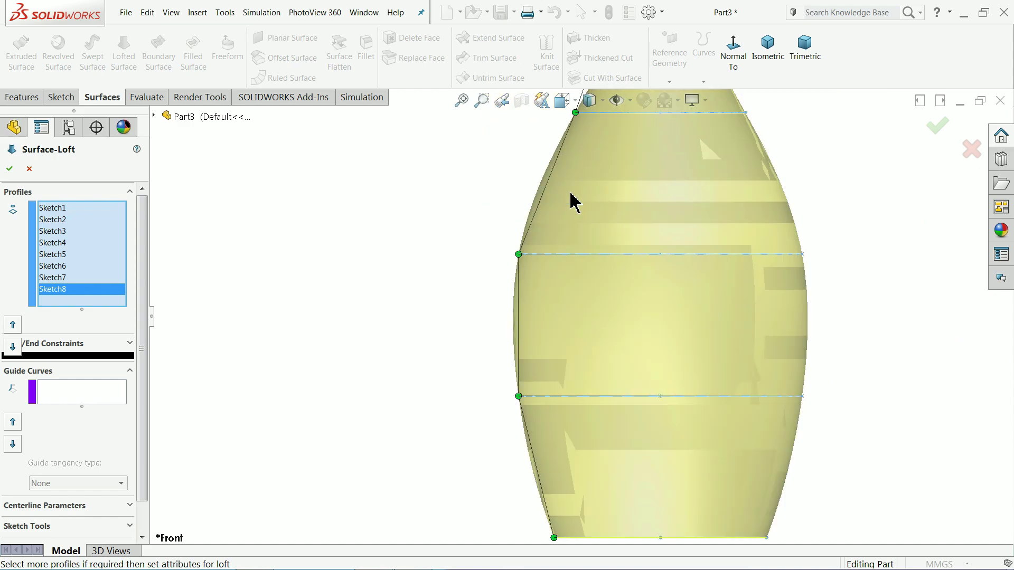
pyautogui.scroll(-3, 559, 256)
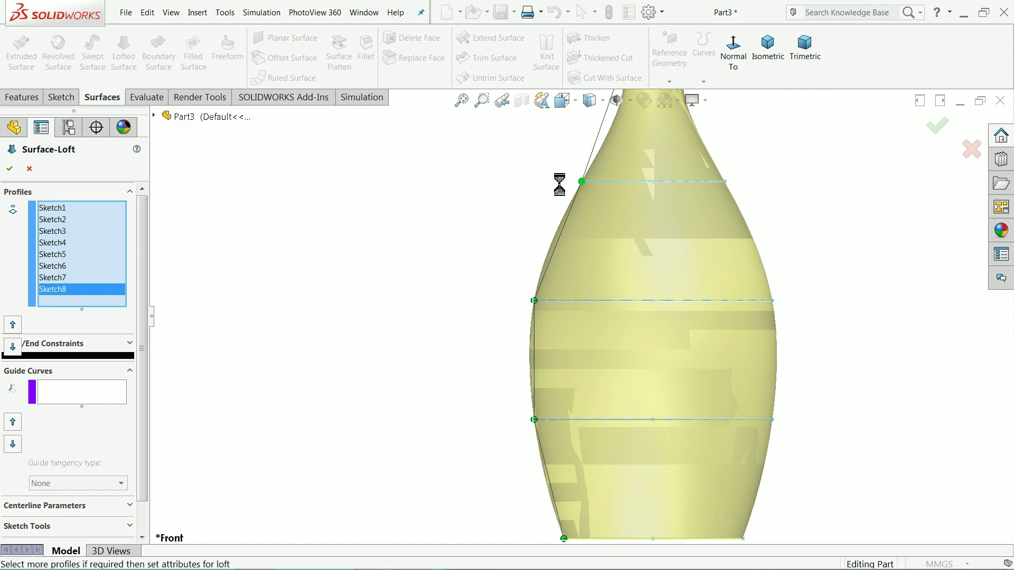
pyautogui.scroll(-3, 641, 195)
pyautogui.scroll(4, 607, 220)
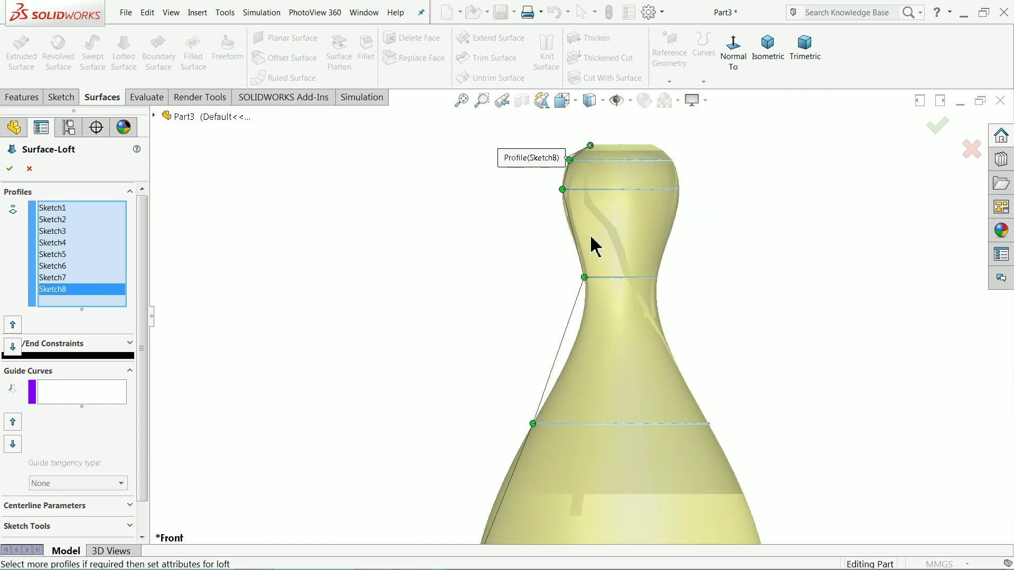
pyautogui.scroll(2, 591, 270)
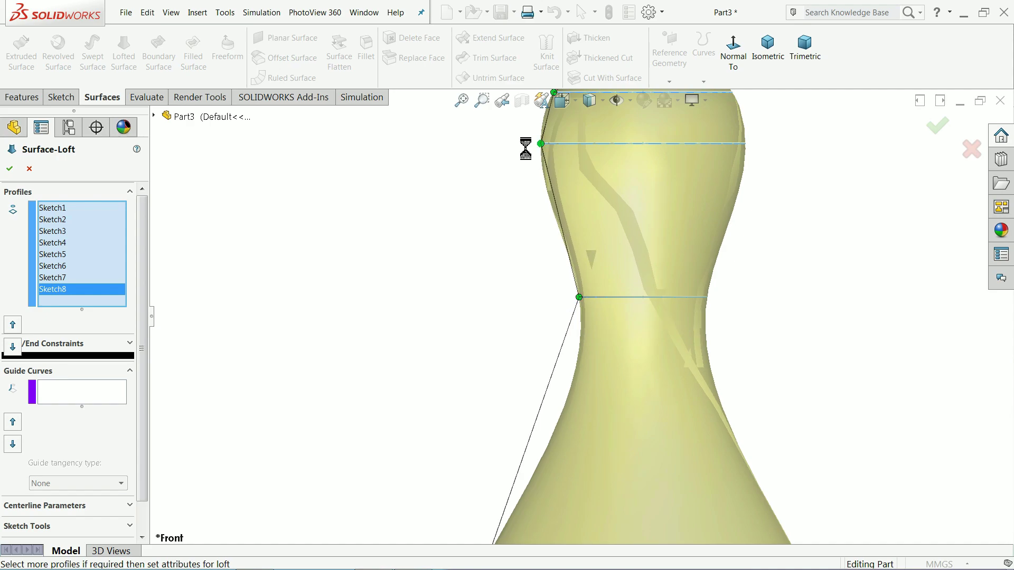
pyautogui.scroll(-2, 560, 170)
pyautogui.scroll(5, 576, 267)
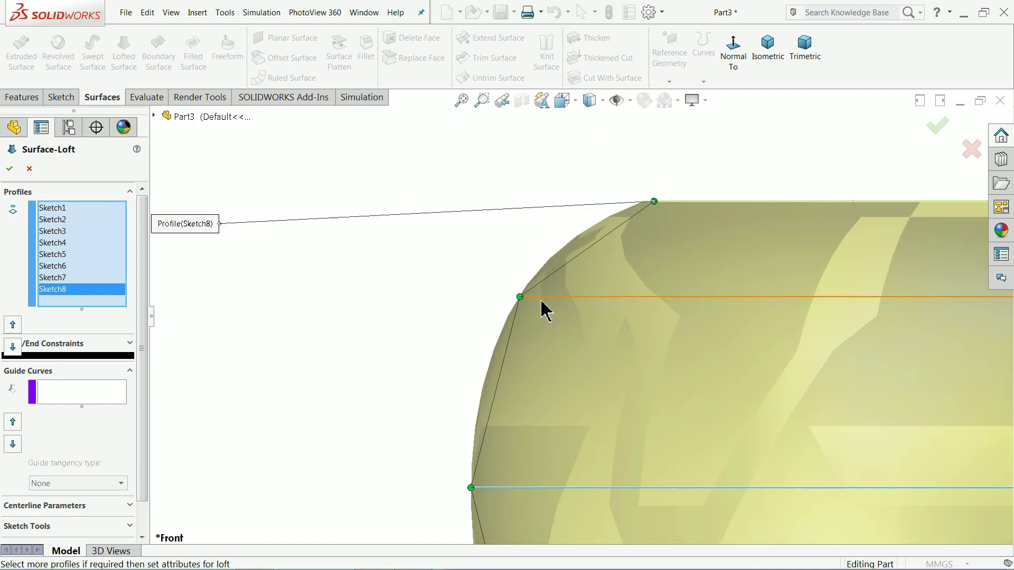
# - Drag the top profile's connector points along its edge to straighten the loft
pyautogui.moveTo(525, 301); pyautogui.dragTo(510, 294)
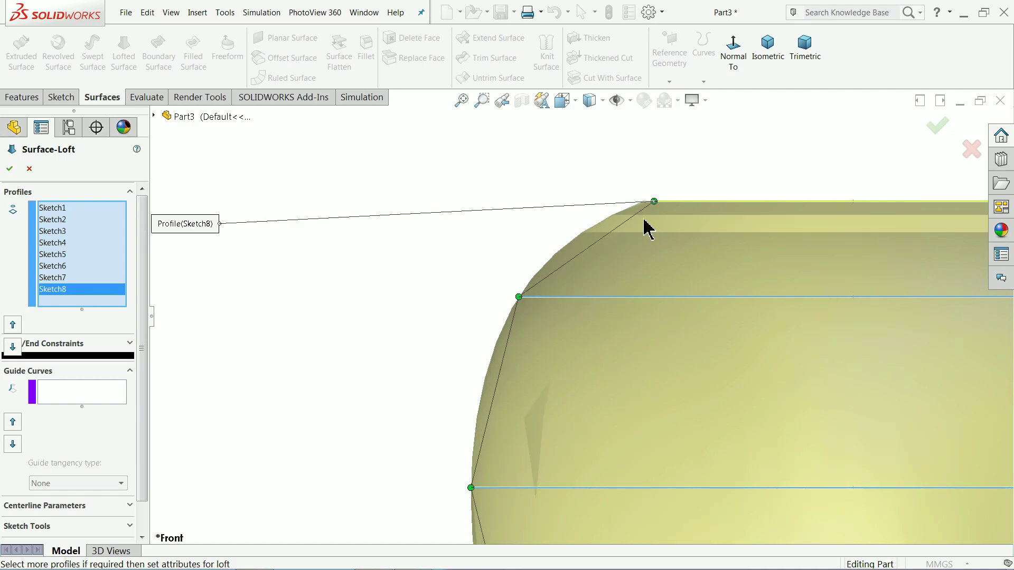
pyautogui.moveTo(656, 204); pyautogui.dragTo(580, 215)
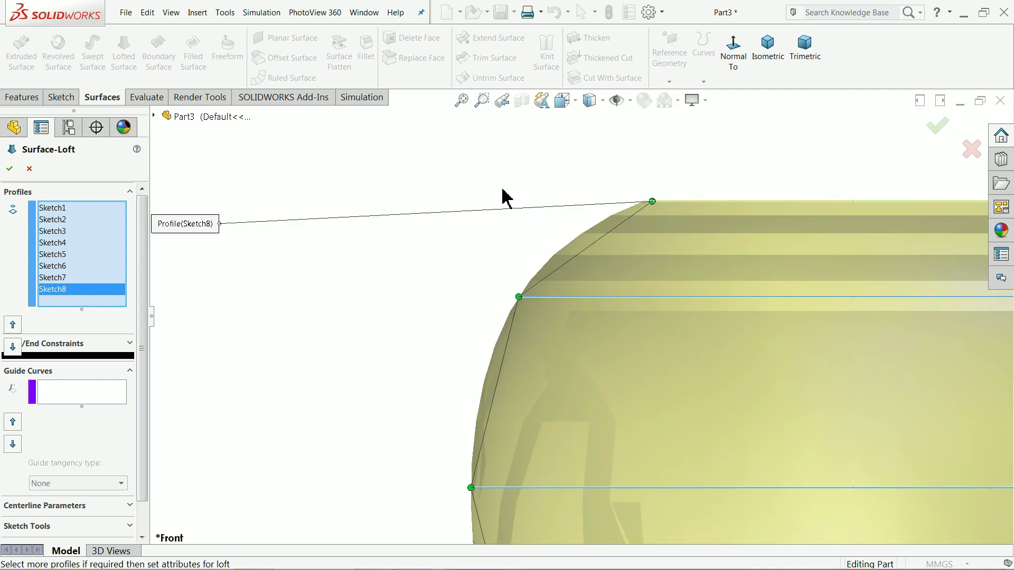
pyautogui.scroll(-2, 453, 174)
pyautogui.scroll(-8, 453, 174)
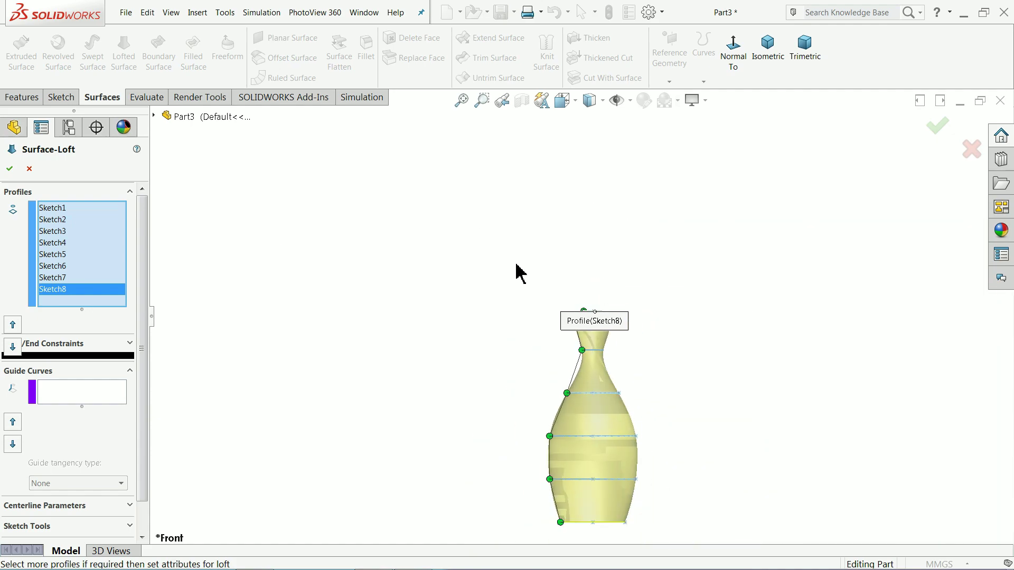
pyautogui.scroll(4, 596, 373)
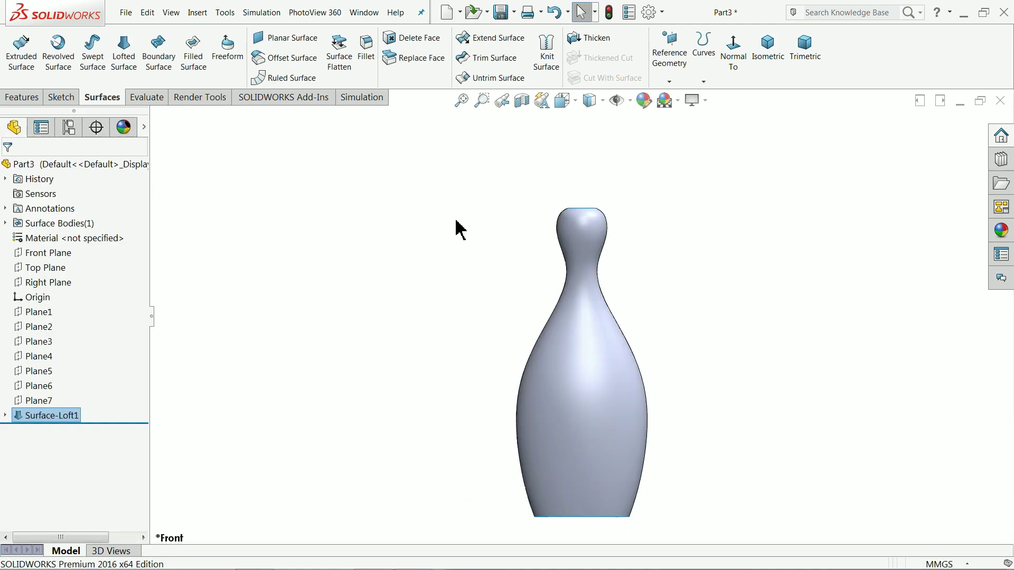
# - Orbit around the lofted bottle surface to inspect its top opening and overall shape
pyautogui.moveTo(486, 263); pyautogui.dragTo(464, 312, button='middle')
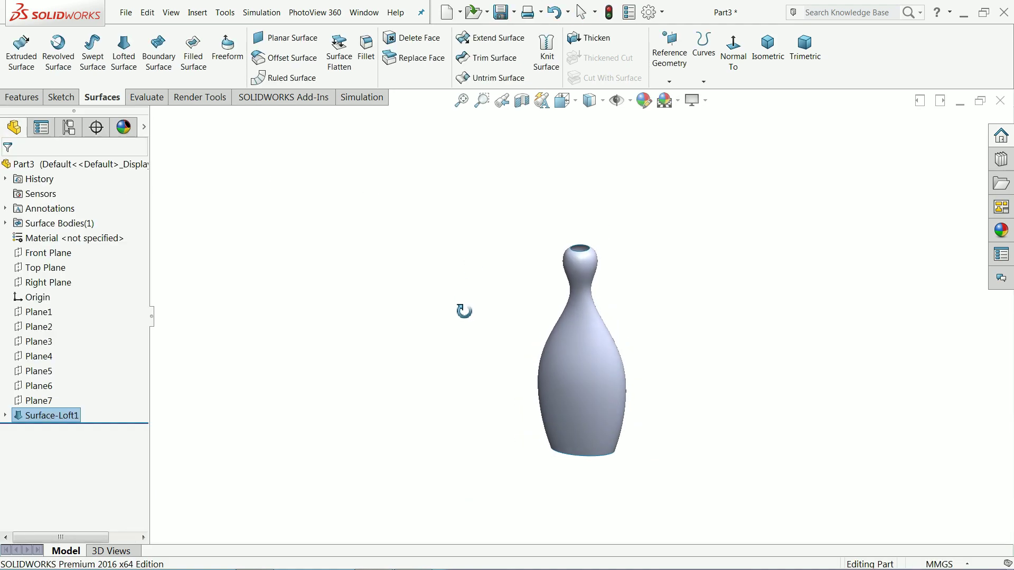
pyautogui.scroll(5, 600, 378)
pyautogui.moveTo(591, 320); pyautogui.dragTo(539, 256, button='middle')
# - Cap the bottle's open bottom edge with a planar surface
pyautogui.click(280, 40)
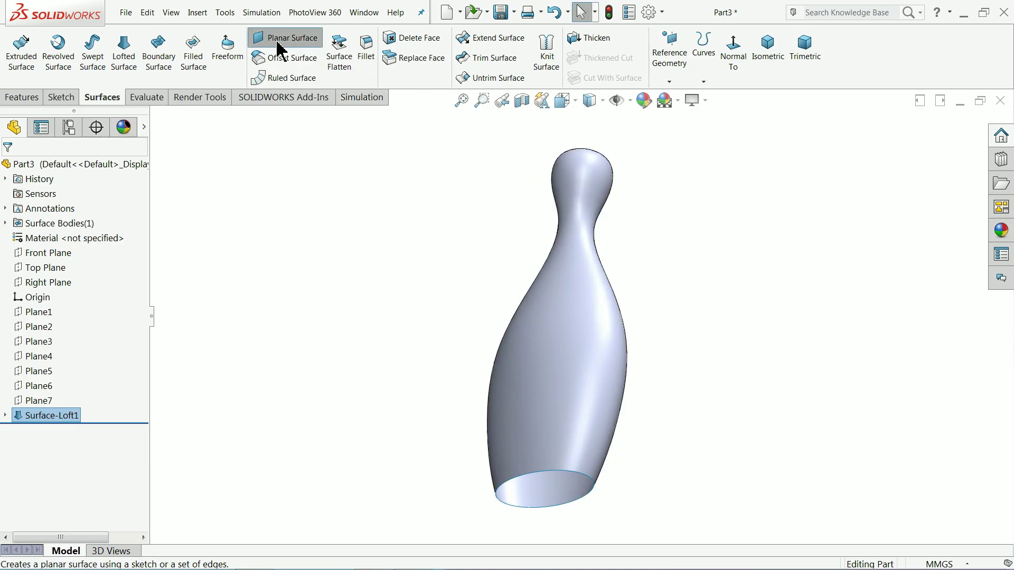
pyautogui.click(532, 480)
pyautogui.scroll(-5, 572, 504)
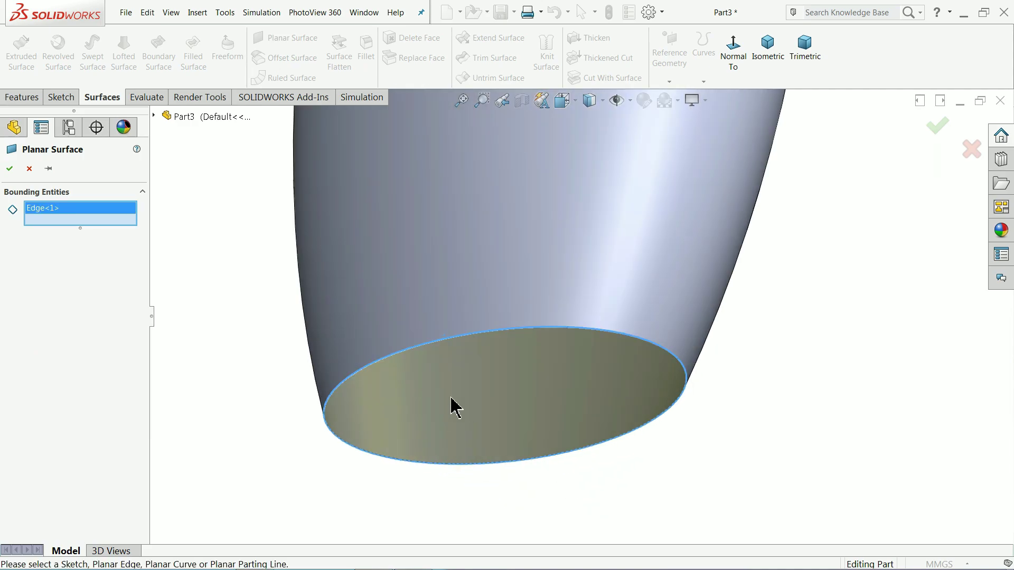
pyautogui.click(15, 175)
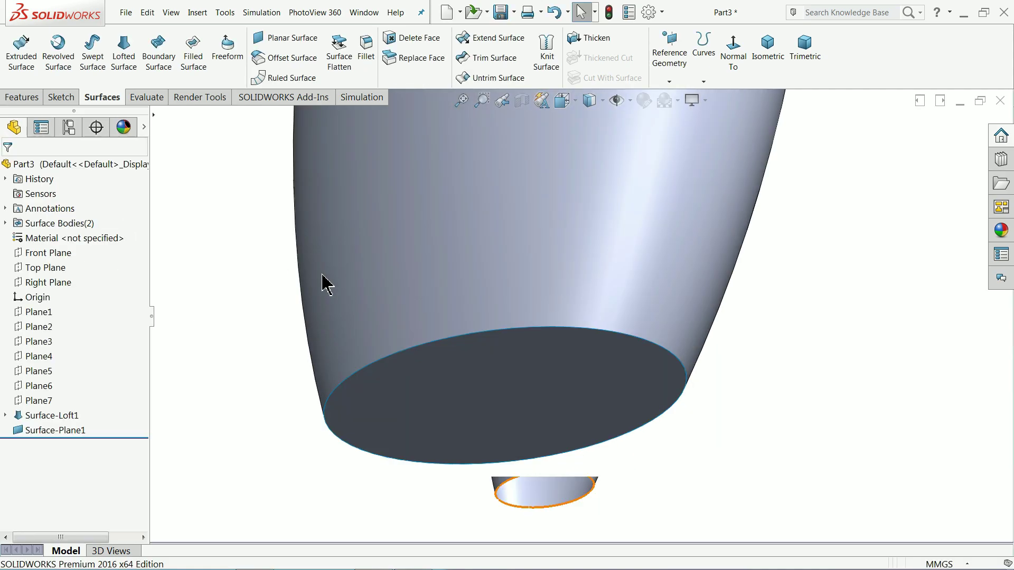
pyautogui.moveTo(333, 288); pyautogui.dragTo(564, 340, button='middle')
pyautogui.scroll(3, 490, 305)
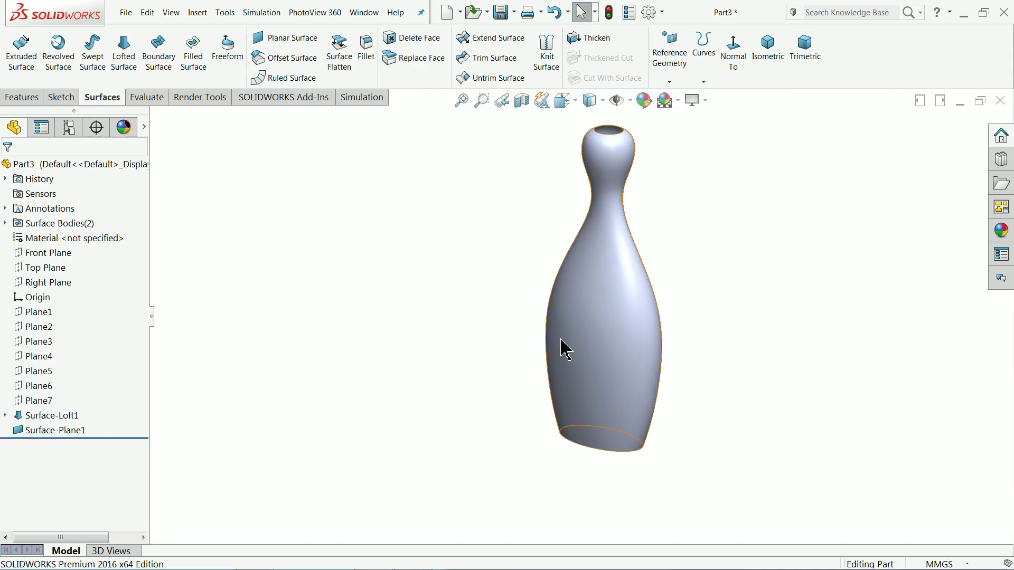
# - Return to the isometric view and bring up the dimensioned bottle reference drawing
pyautogui.hotkey('ctrl', '7')
pyautogui.scroll(-2, 650, 264)
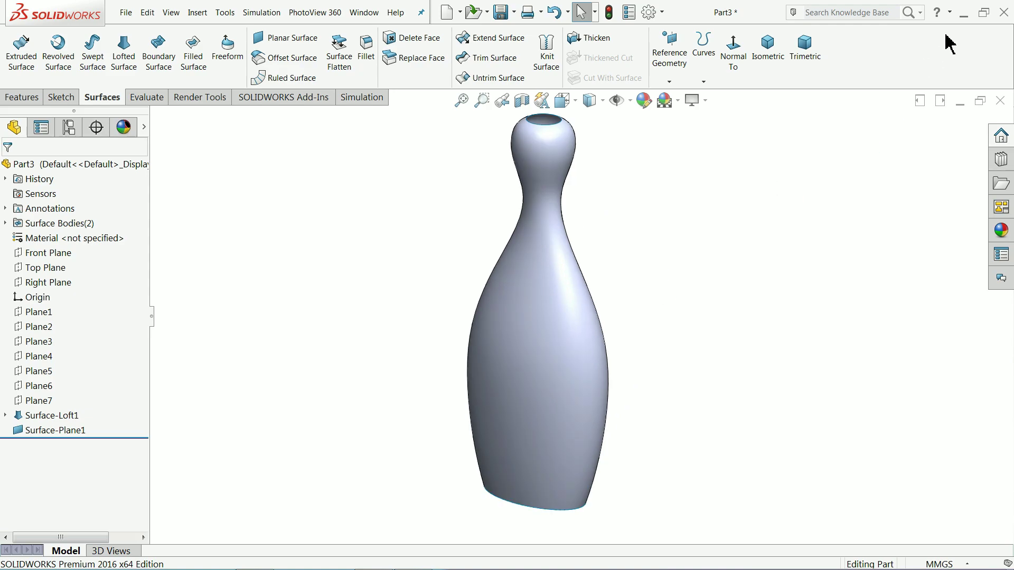
pyautogui.click(964, 12)
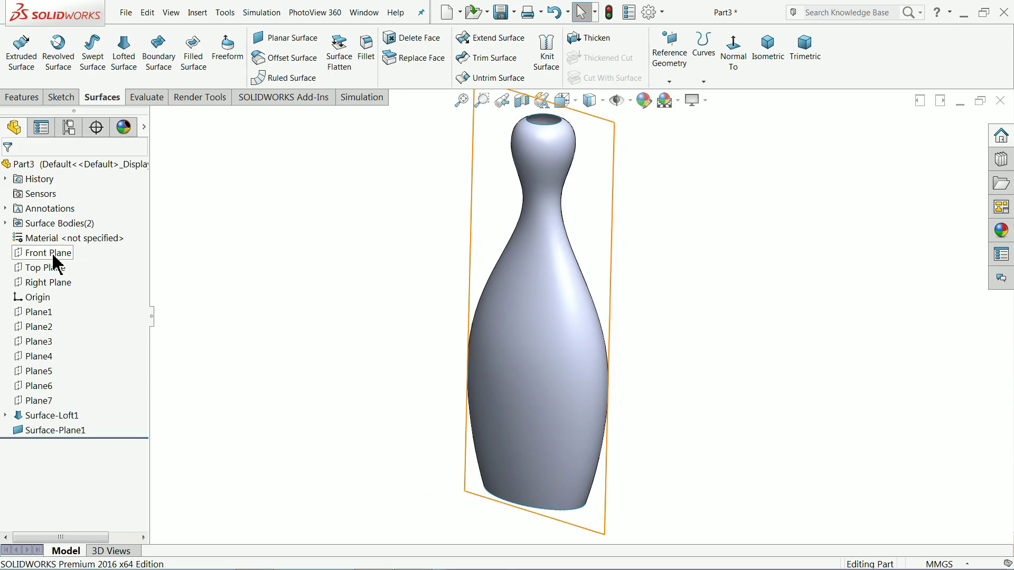
# - Start Sketch9 on the Front Plane and view it face-on
pyautogui.click(55, 254)
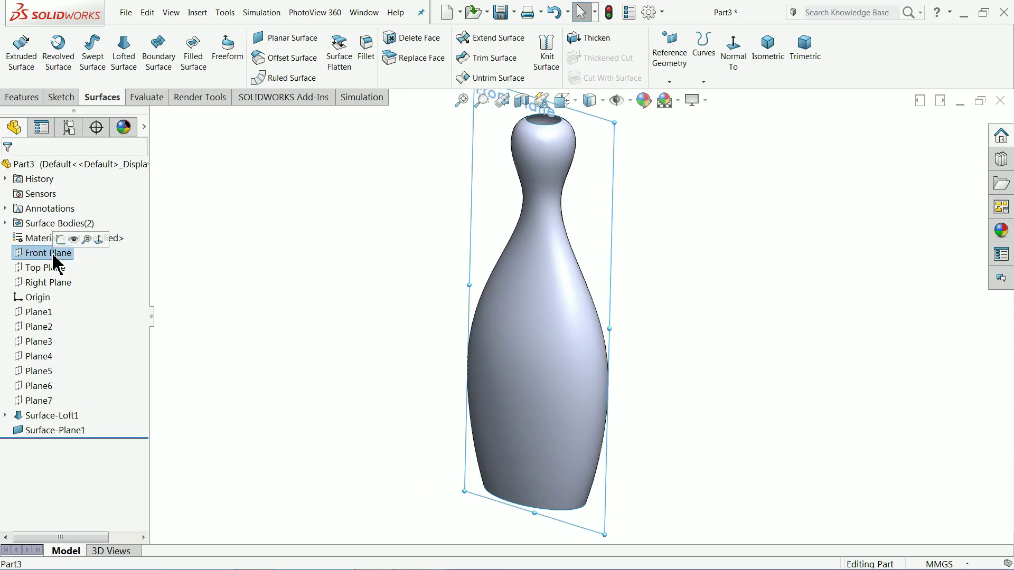
pyautogui.click(61, 240)
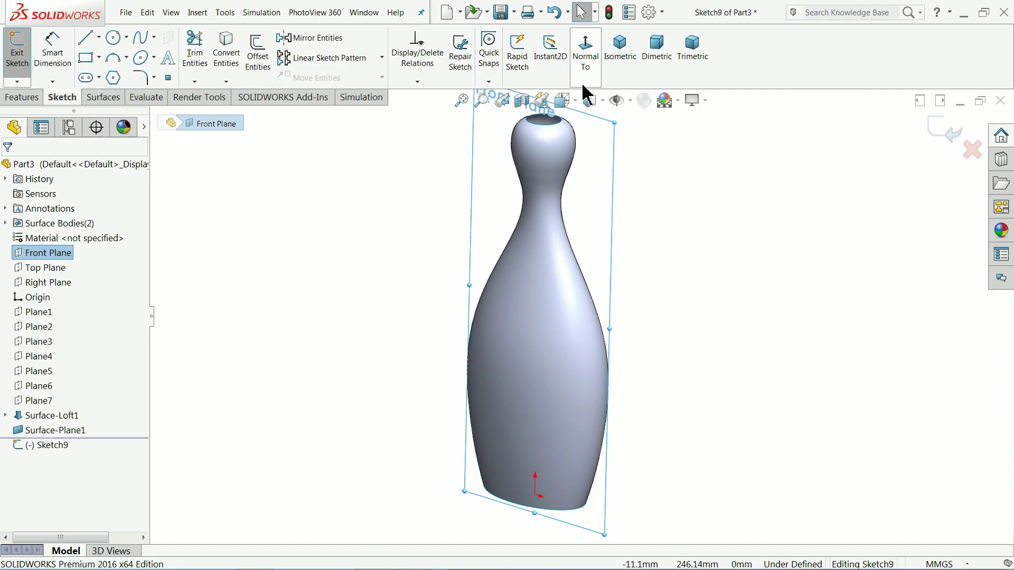
pyautogui.click(587, 53)
pyautogui.scroll(-3, 665, 465)
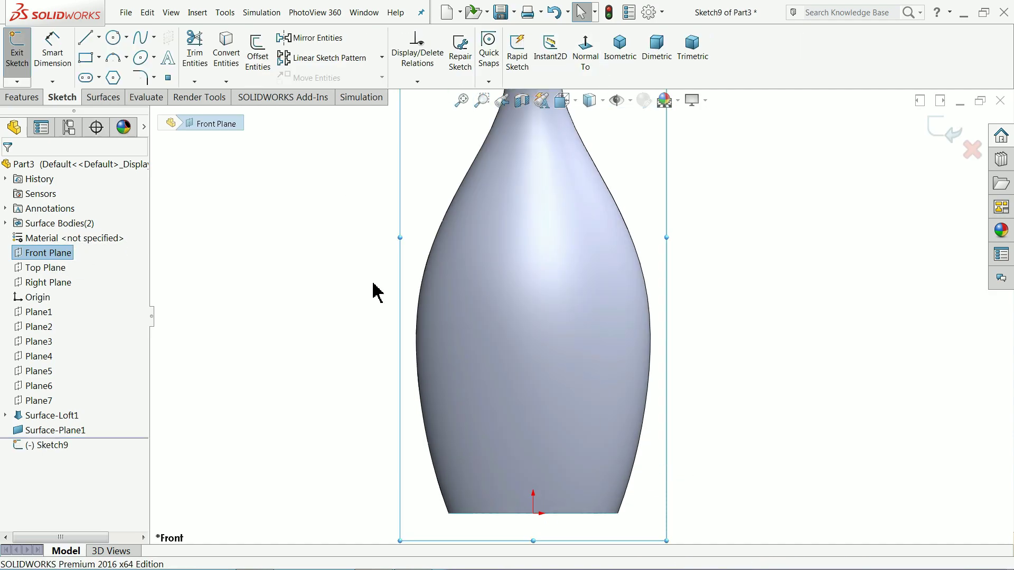
# - Draw the label outline: bottom line, tangent corner arcs, tall side arcs and an arched top
pyautogui.click(87, 38)
pyautogui.scroll(-2, 544, 449)
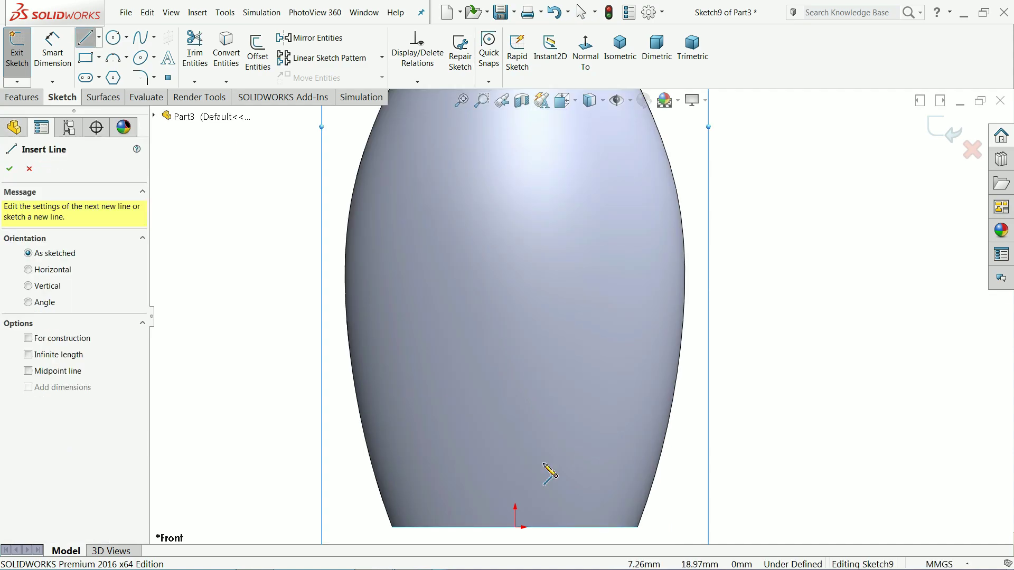
pyautogui.click(441, 471)
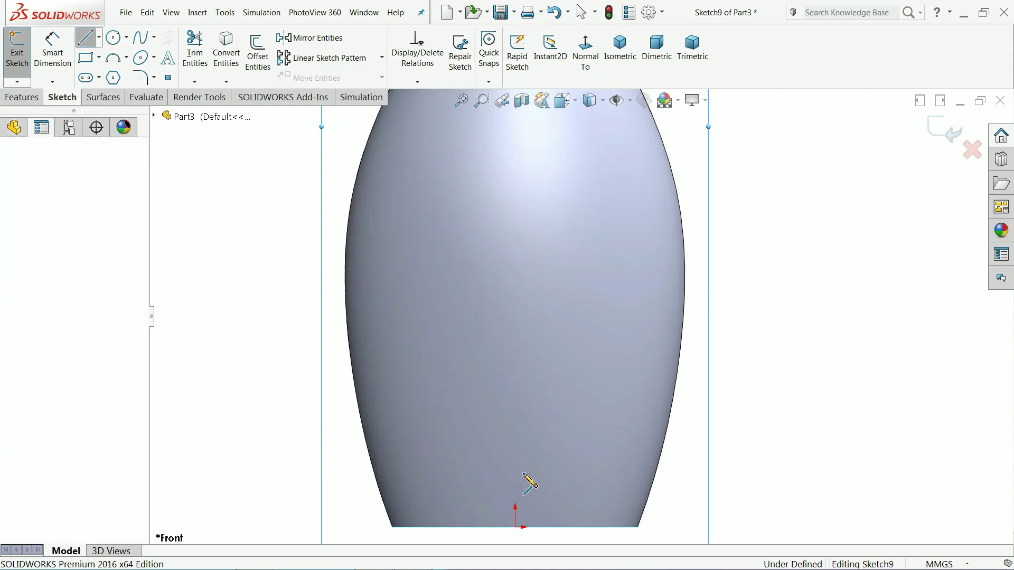
pyautogui.click(576, 471)
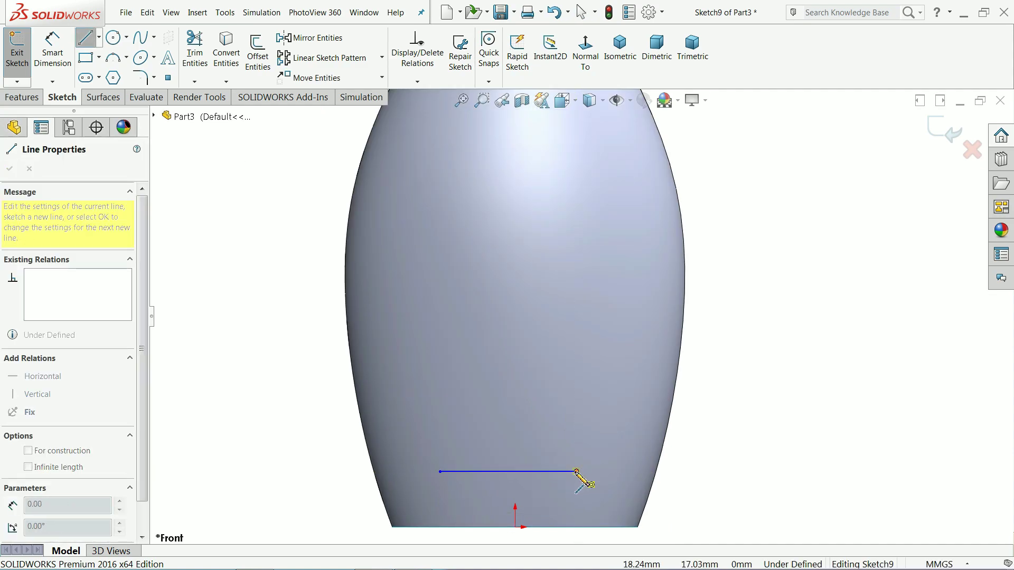
pyautogui.press('a')
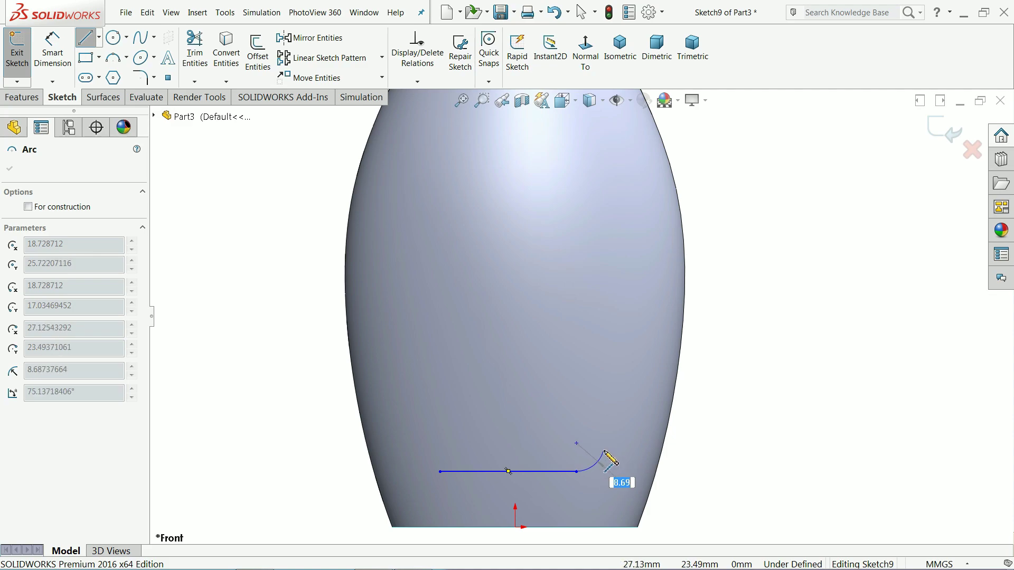
pyautogui.click(603, 452)
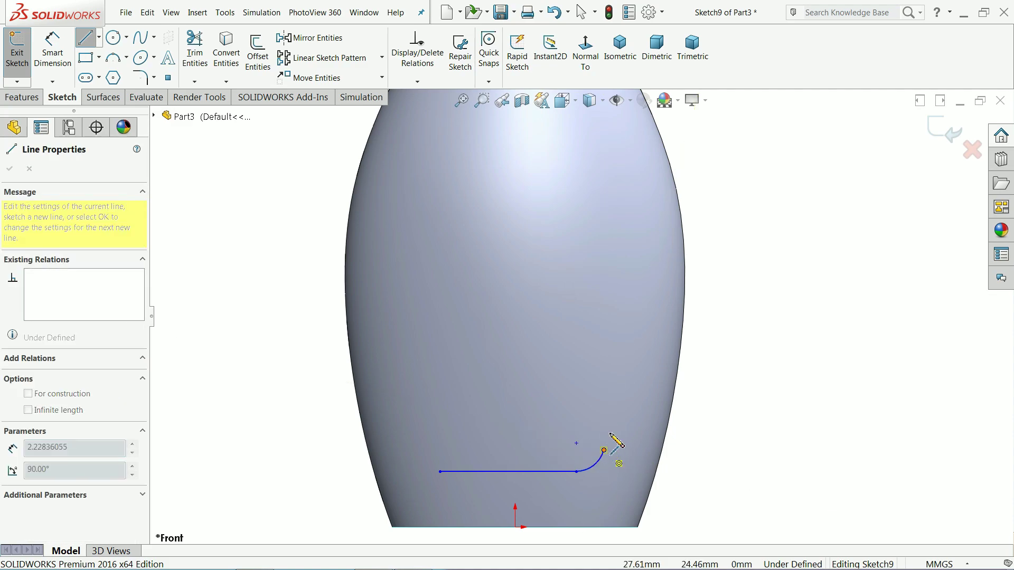
pyautogui.click(604, 452)
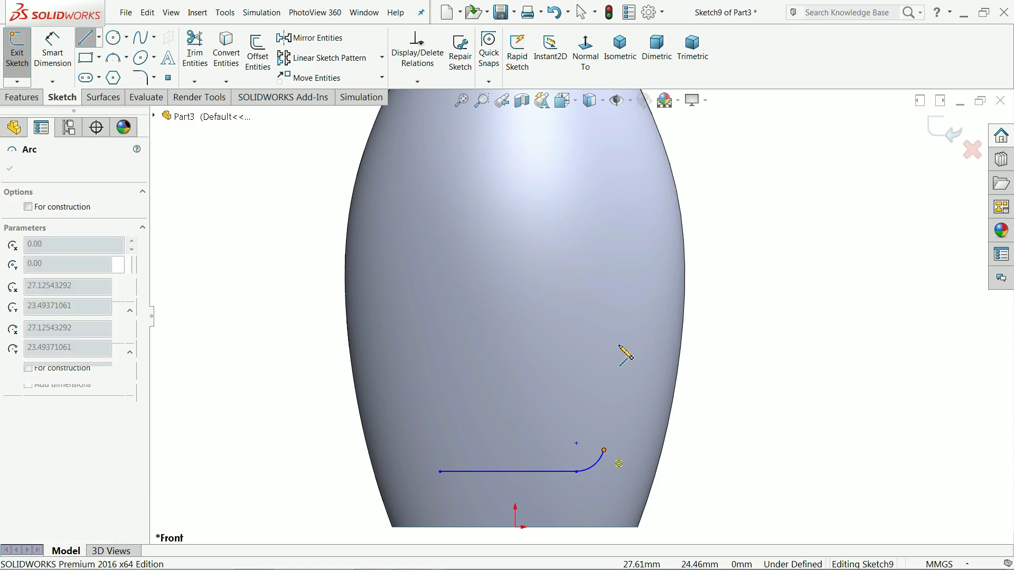
pyautogui.click(611, 184)
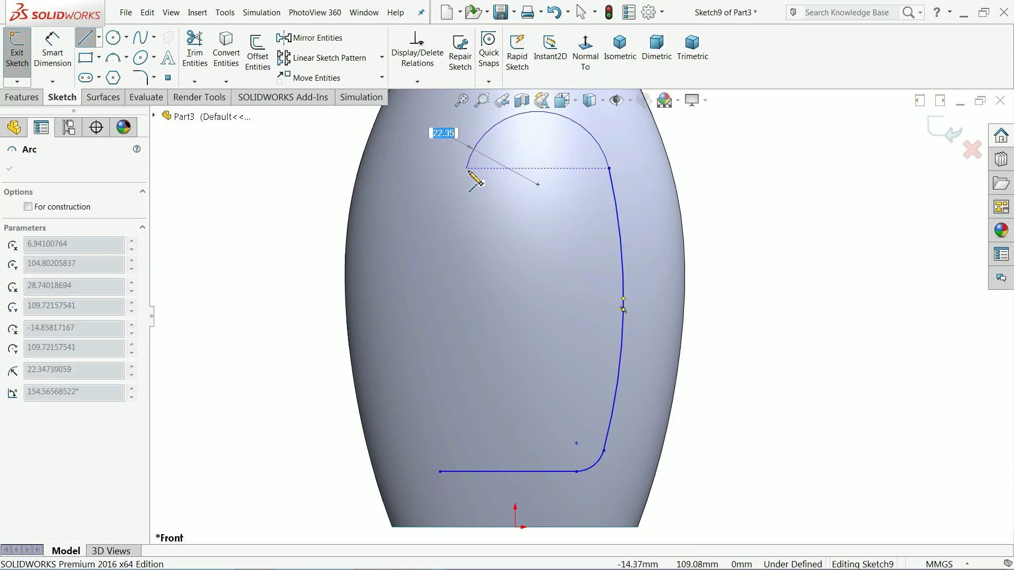
pyautogui.click(468, 169)
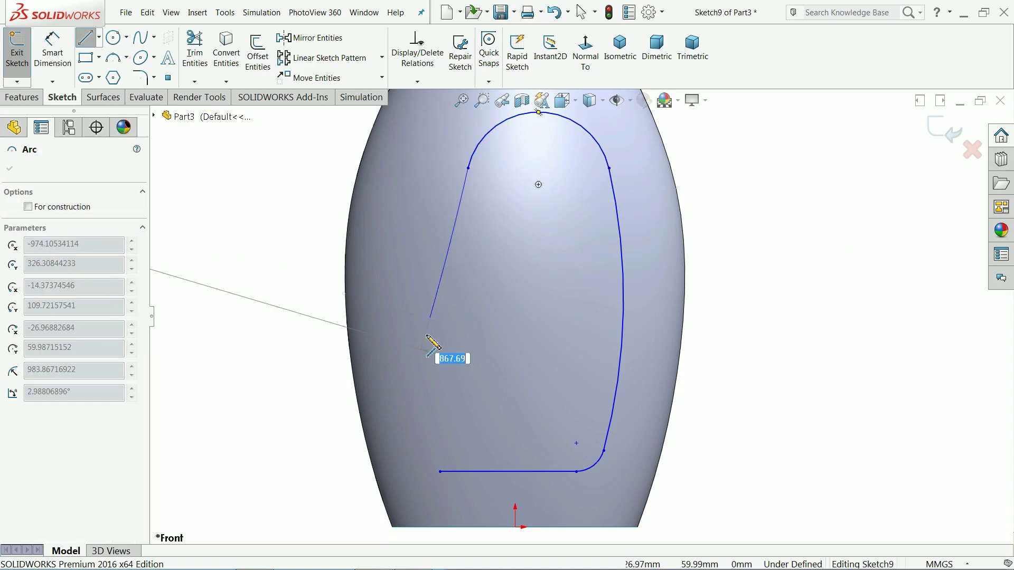
pyautogui.click(433, 444)
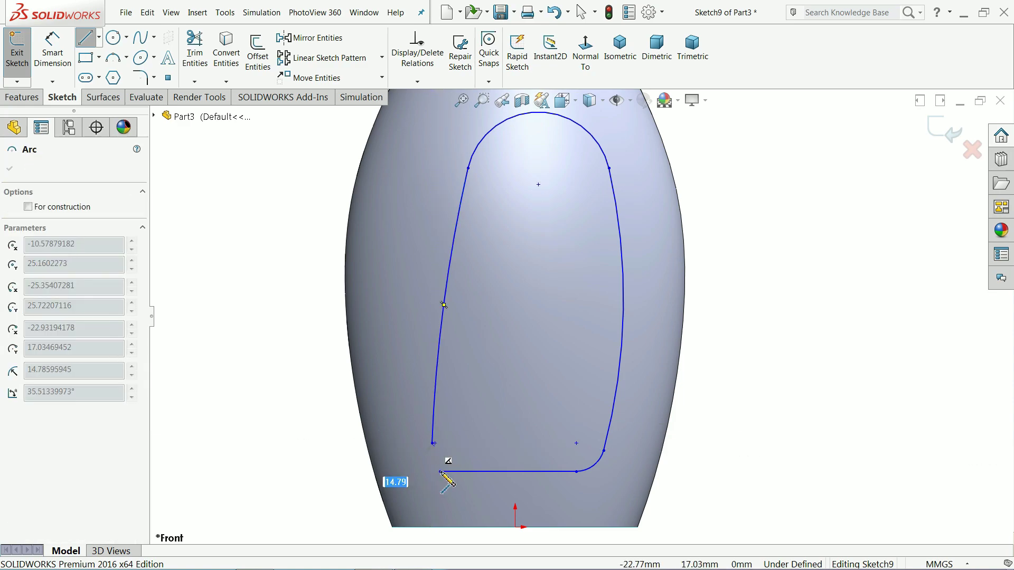
pyautogui.click(441, 472)
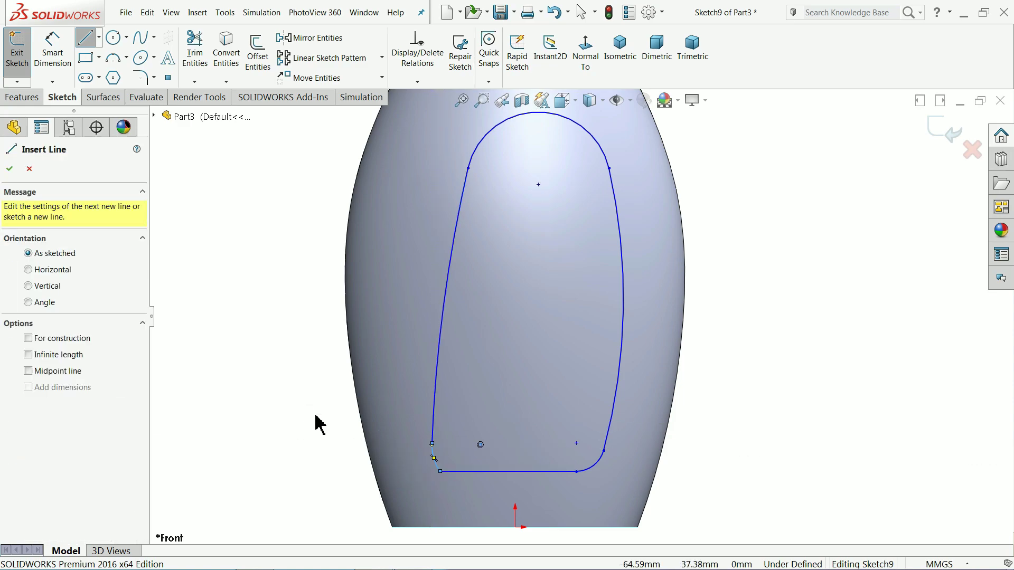
# - Stop sketching, select the bottom-left corner point and switch to the Centerline tool
pyautogui.rightClick(330, 426)
pyautogui.click(329, 414)
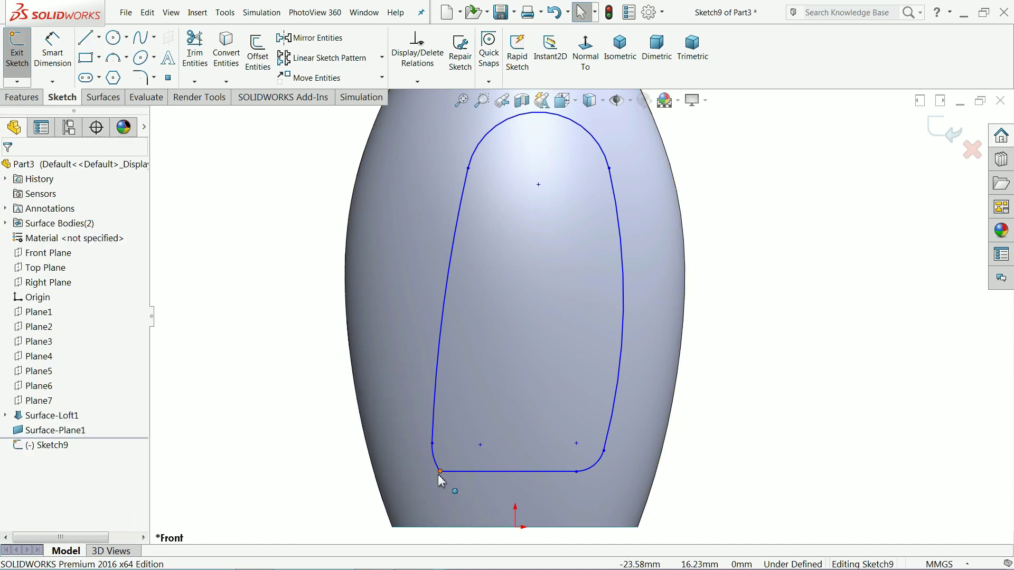
pyautogui.click(441, 472)
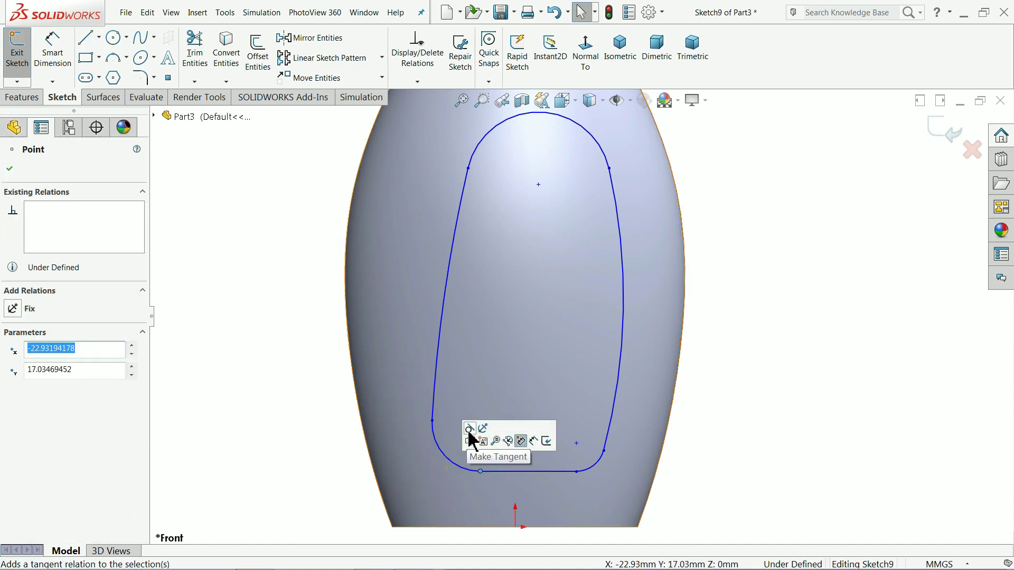
pyautogui.click(99, 37)
pyautogui.click(108, 69)
pyautogui.scroll(-3, 565, 439)
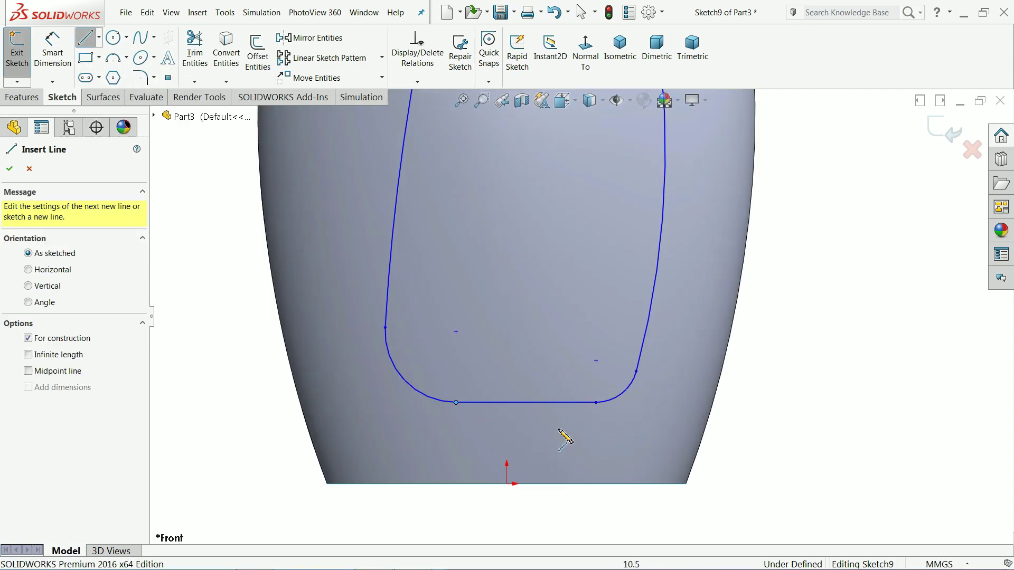
# - Draw a vertical centerline from the origin up to the label's bottom line
pyautogui.click(507, 484)
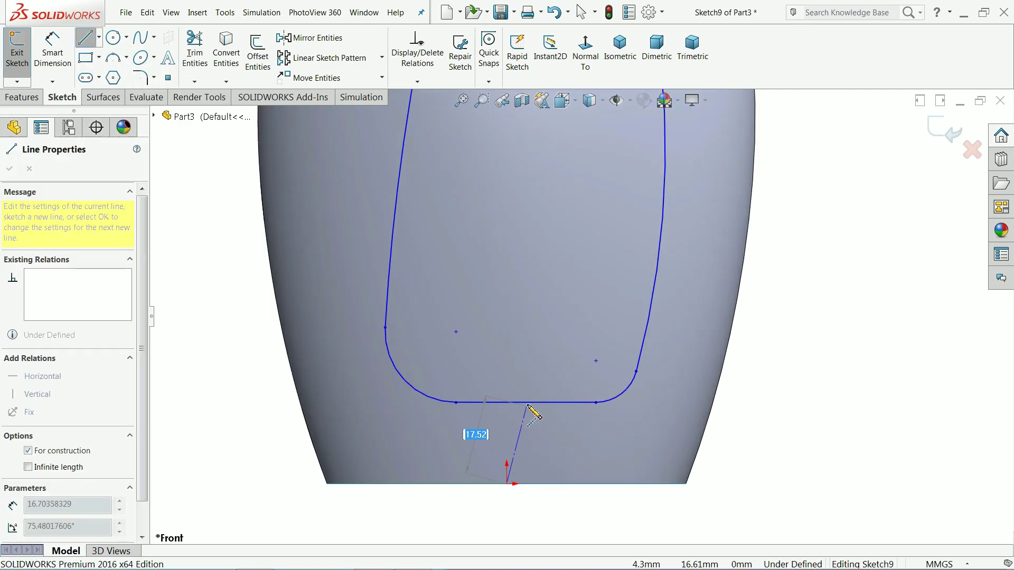
pyautogui.click(525, 402)
pyautogui.rightClick(545, 388)
pyautogui.click(580, 419)
pyautogui.press('Escape')
pyautogui.click(522, 426)
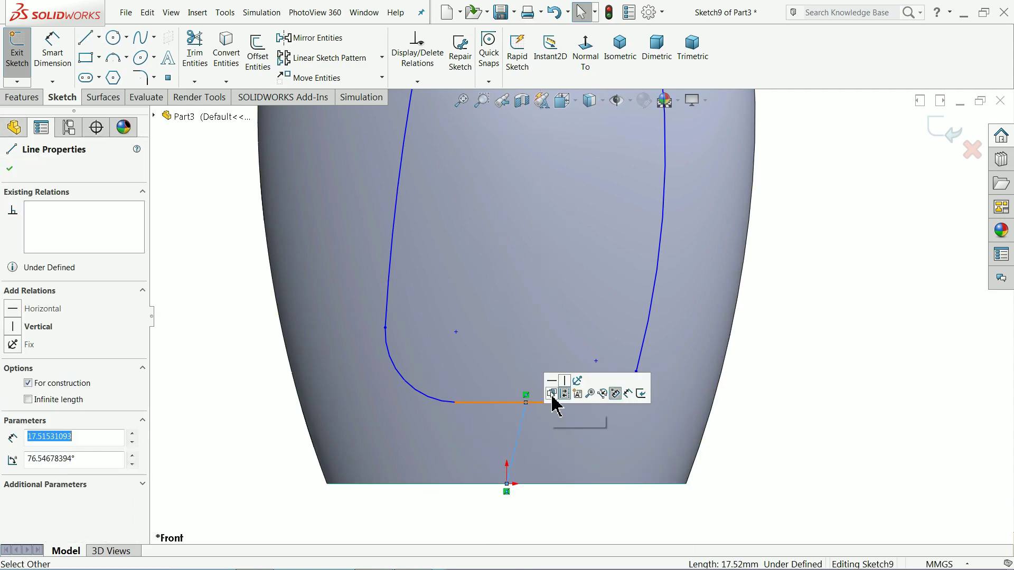
pyautogui.click(568, 389)
pyautogui.click(795, 381)
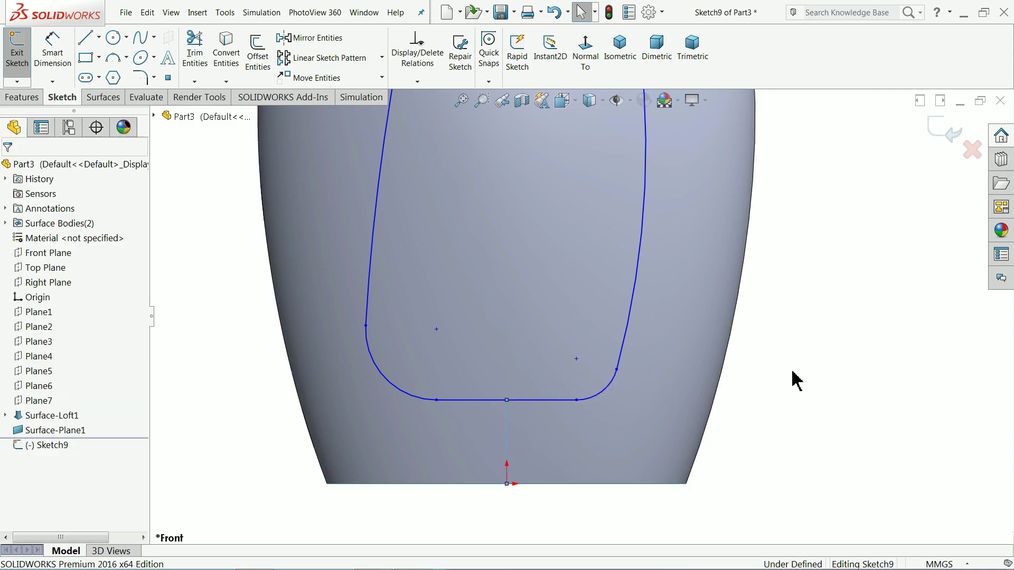
# - Make the two bottom-corner arcs symmetric about the centerline
pyautogui.click(608, 394)
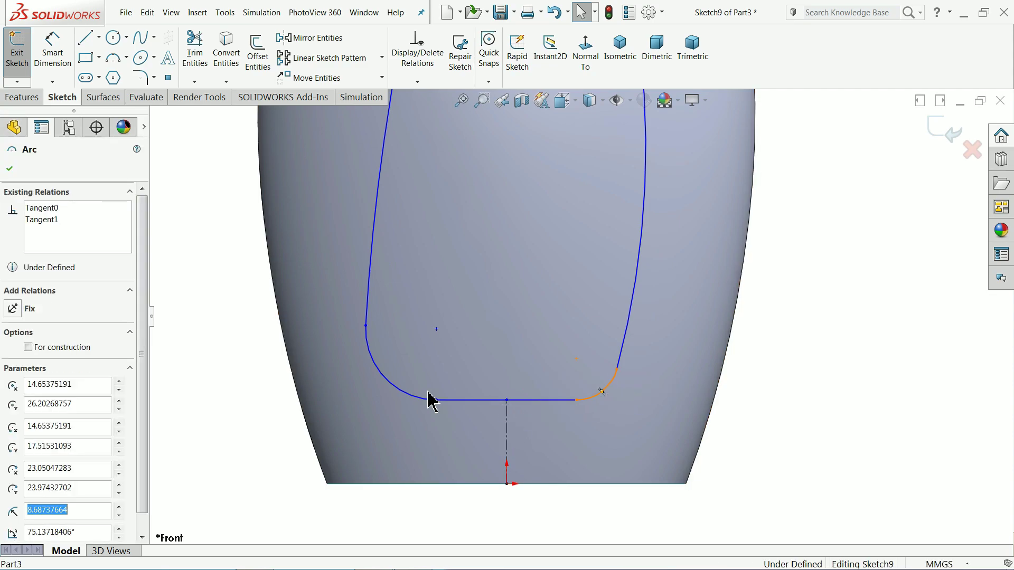
pyautogui.keyDown('ctrl'); pyautogui.click(401, 393); pyautogui.keyUp('ctrl')
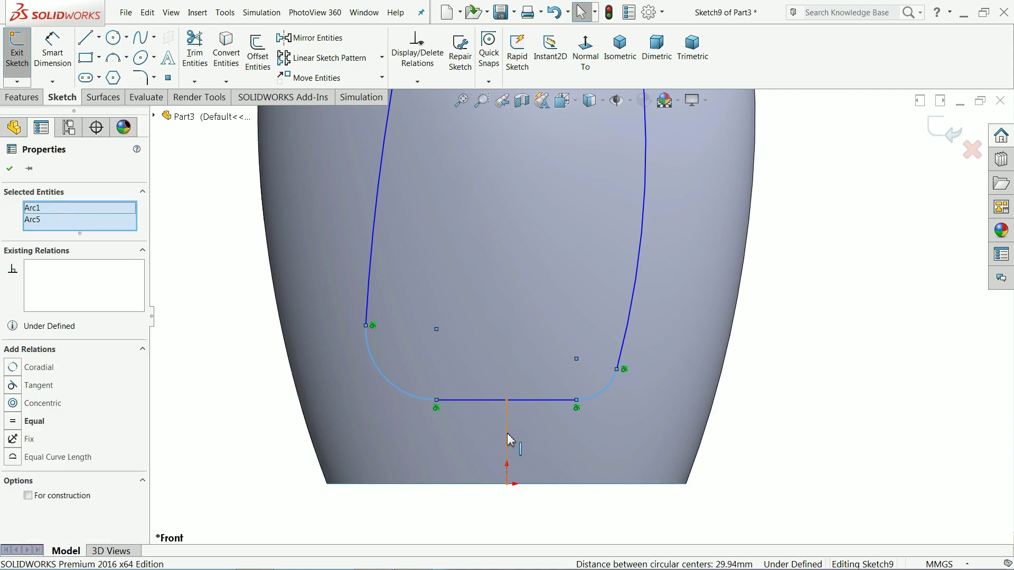
pyautogui.keyDown('ctrl'); pyautogui.click(508, 440); pyautogui.keyUp('ctrl')
pyautogui.click(537, 400)
pyautogui.click(751, 385)
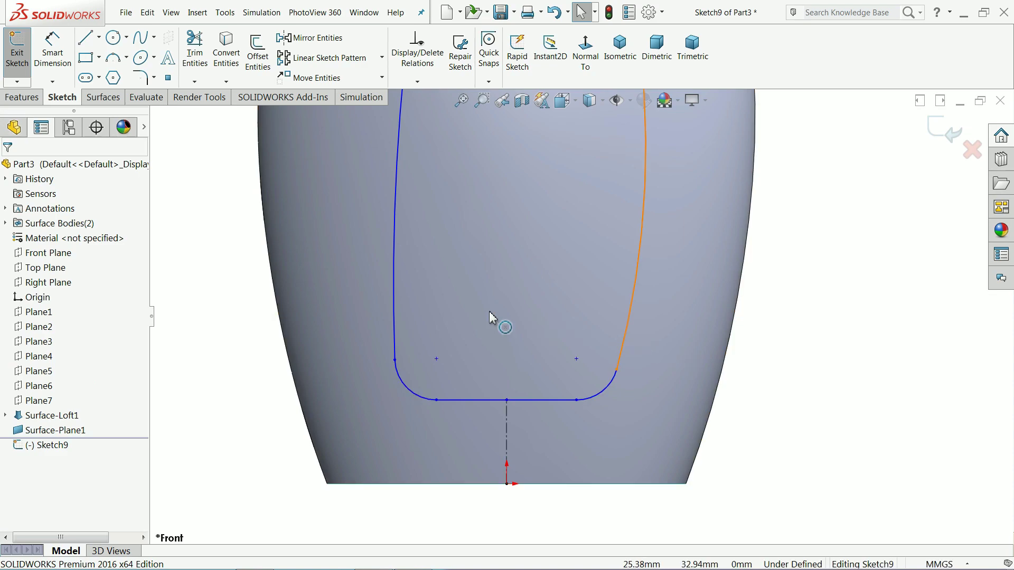
# - Make the left and right side arcs symmetric about the centerline
pyautogui.click(396, 323)
pyautogui.keyDown('ctrl'); pyautogui.click(631, 295); pyautogui.keyUp('ctrl')
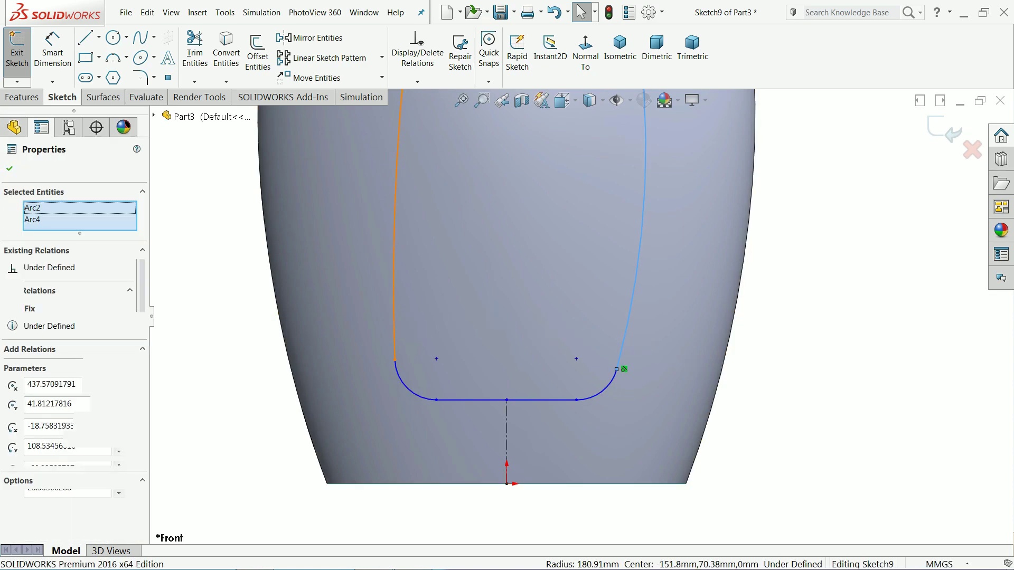
pyautogui.keyDown('ctrl'); pyautogui.click(507, 436); pyautogui.keyUp('ctrl')
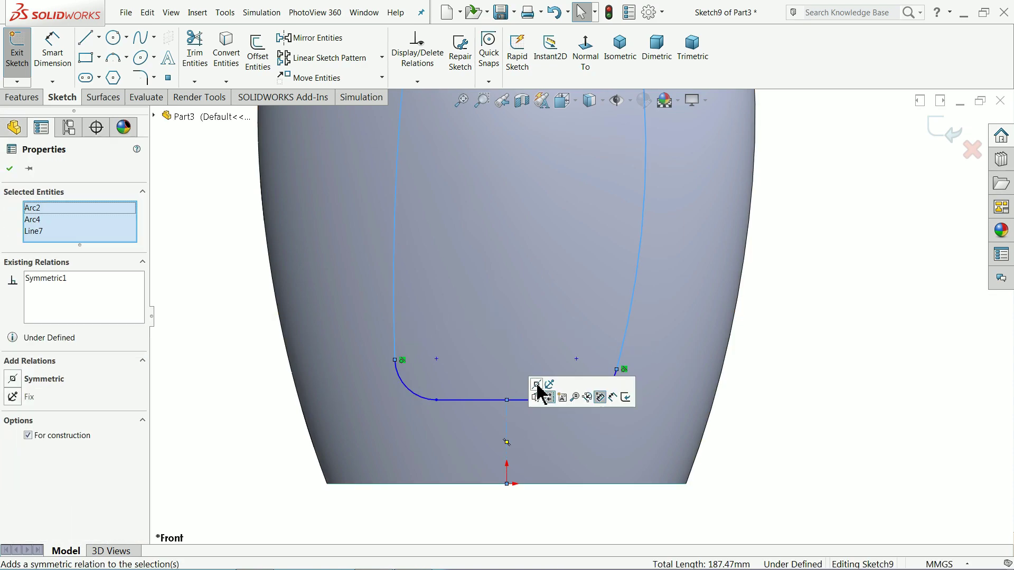
pyautogui.click(549, 389)
# - Dimension the top arc's centre 120 above the origin
pyautogui.click(758, 390)
pyautogui.press('f')
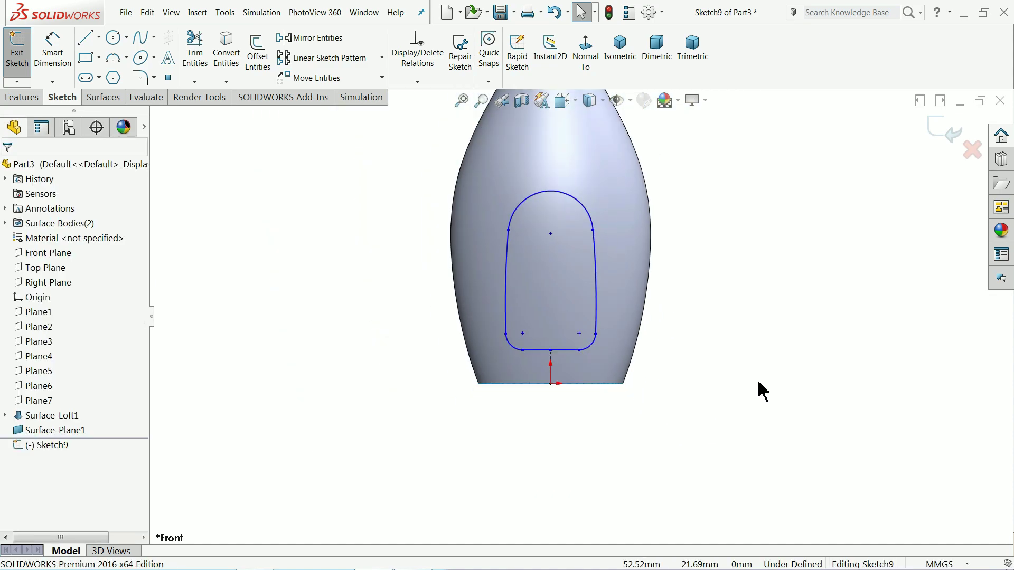
pyautogui.scroll(-2, 586, 264)
pyautogui.click(52, 53)
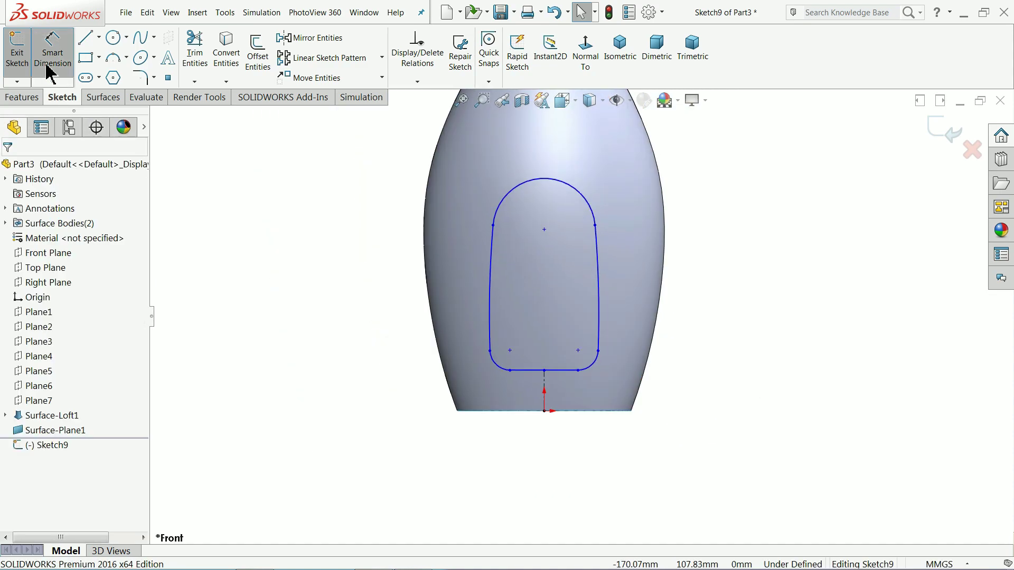
pyautogui.click(544, 230)
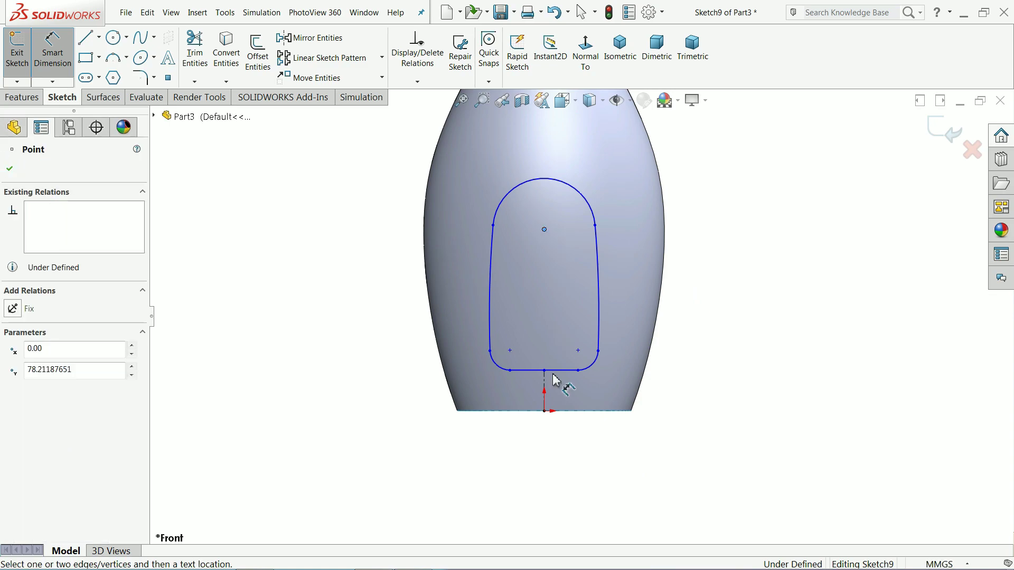
pyautogui.click(545, 411)
pyautogui.click(744, 301)
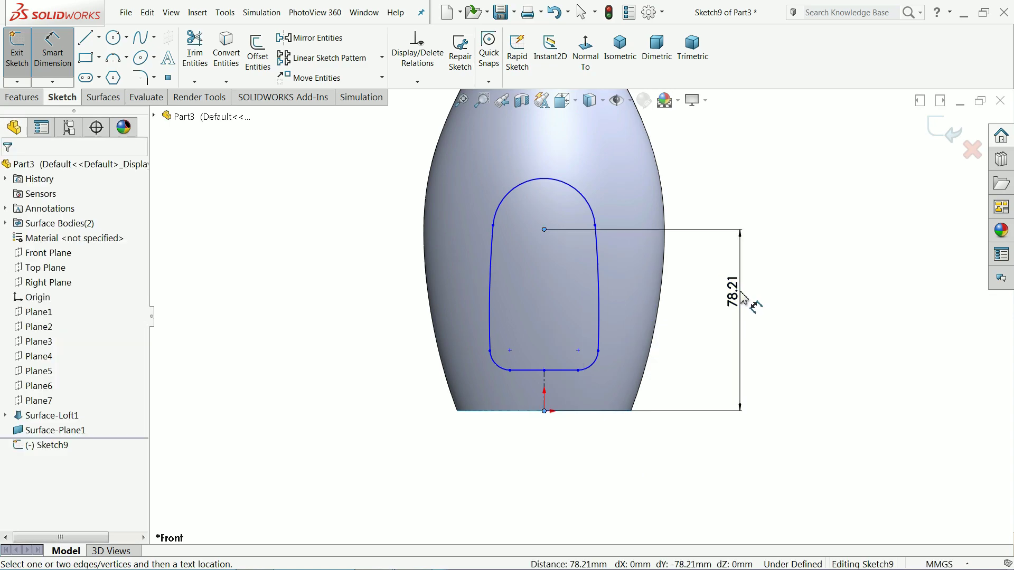
pyautogui.write('120')
pyautogui.press('Return')
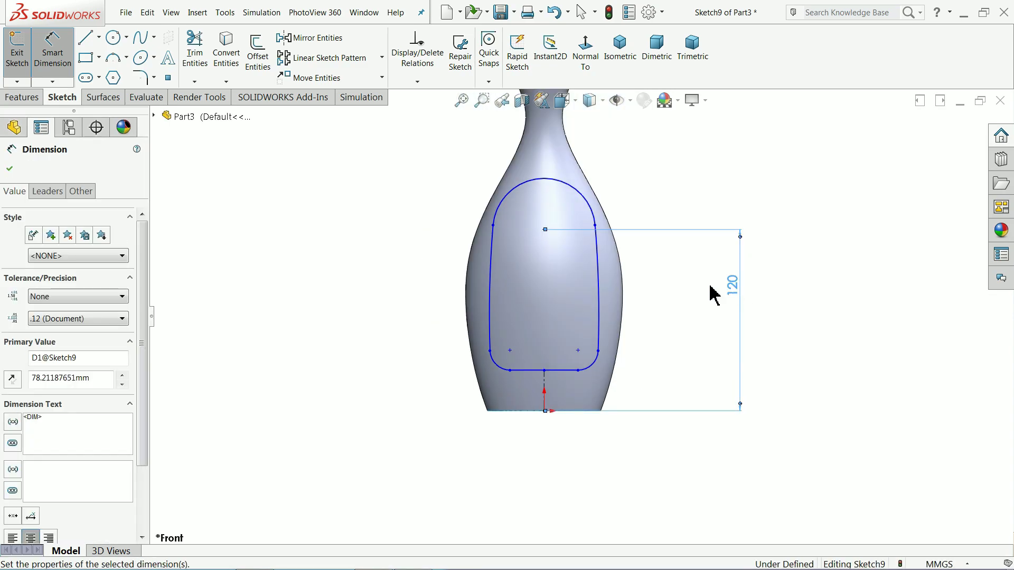
# - Place the bottom line 18 above the origin and dimension its 45 length
pyautogui.scroll(-2, 622, 291)
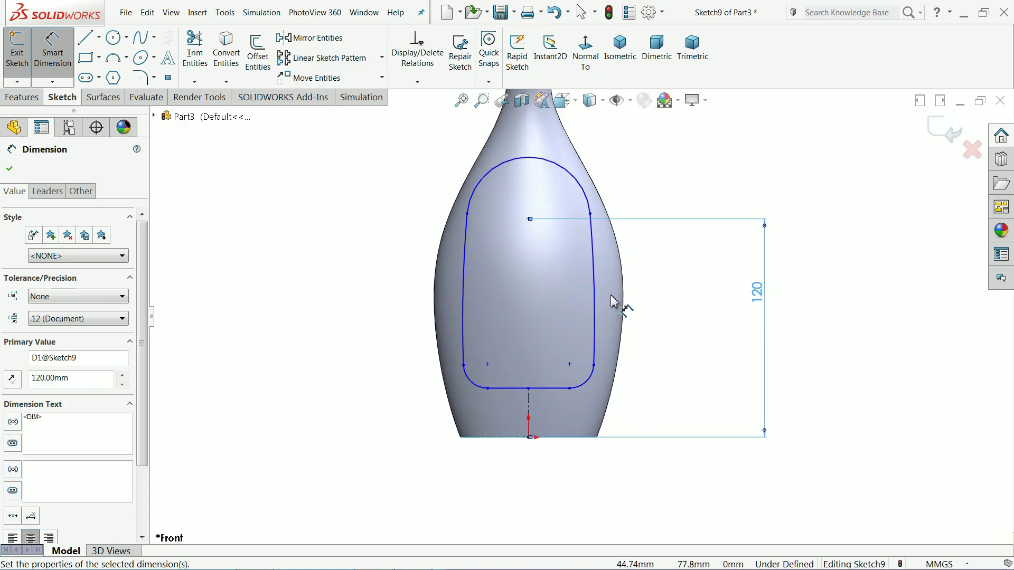
pyautogui.click(549, 393)
pyautogui.click(530, 438)
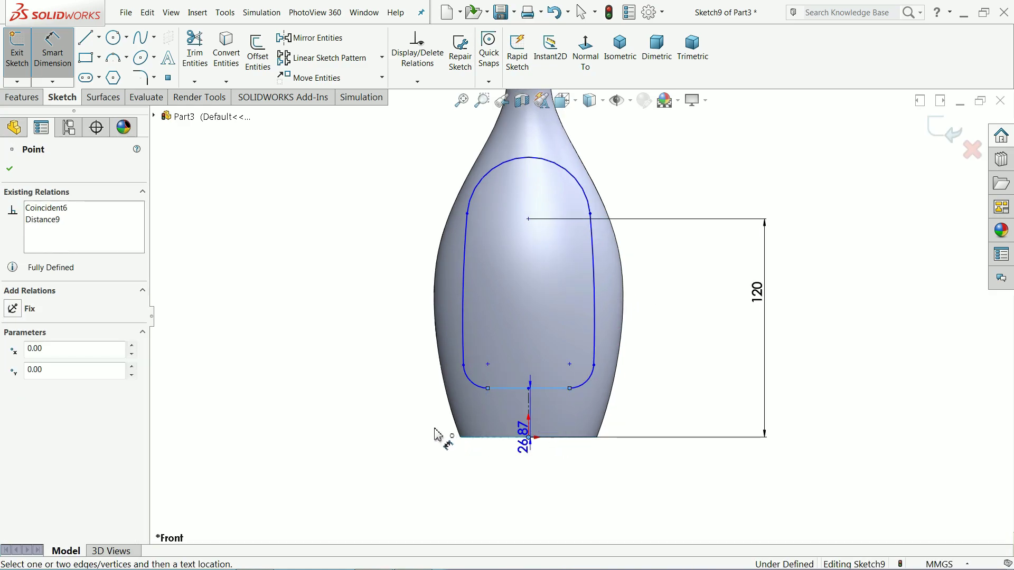
pyautogui.click(402, 434)
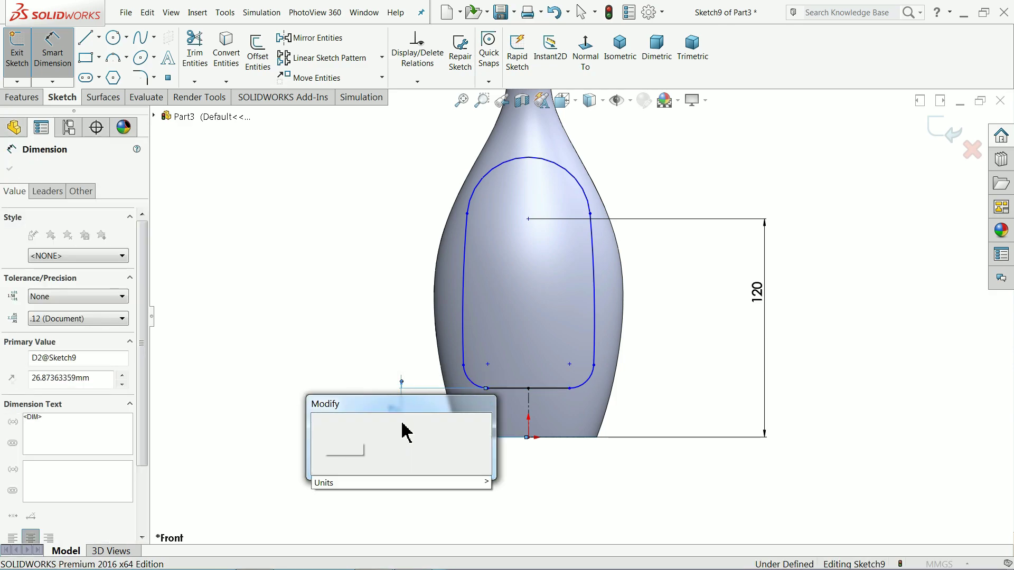
pyautogui.write('18')
pyautogui.press('Return')
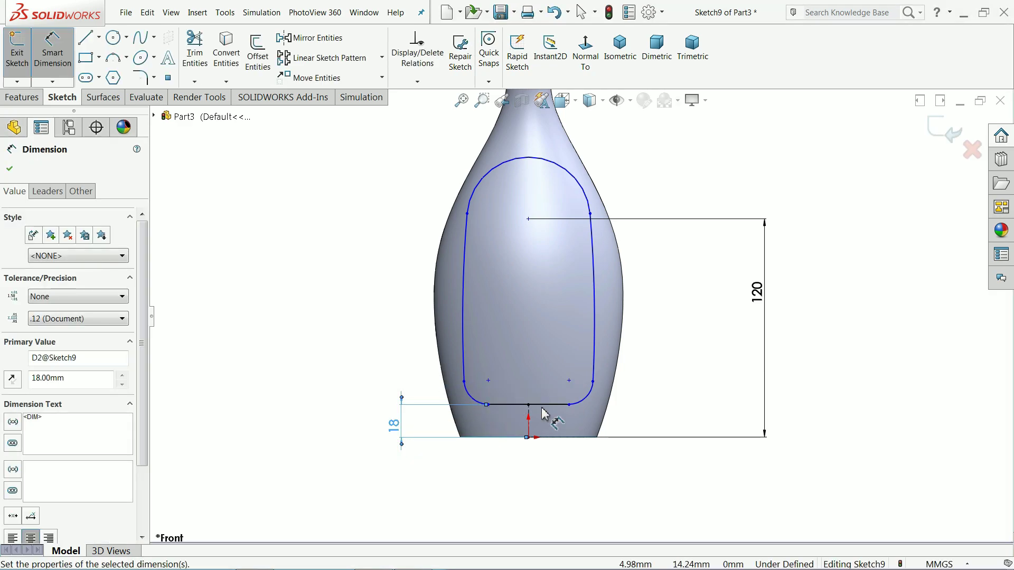
pyautogui.click(552, 406)
pyautogui.click(530, 469)
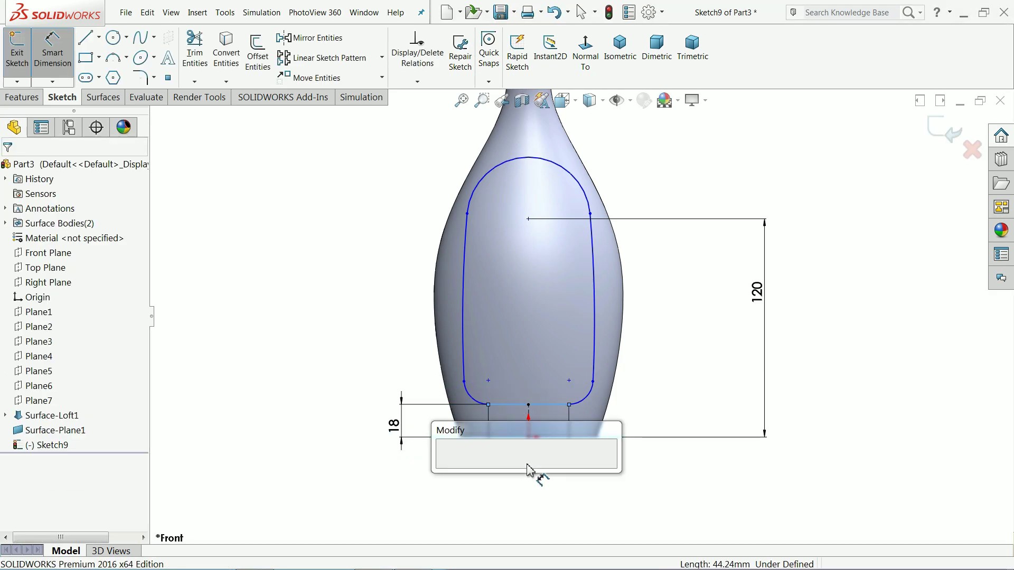
pyautogui.press('Return')
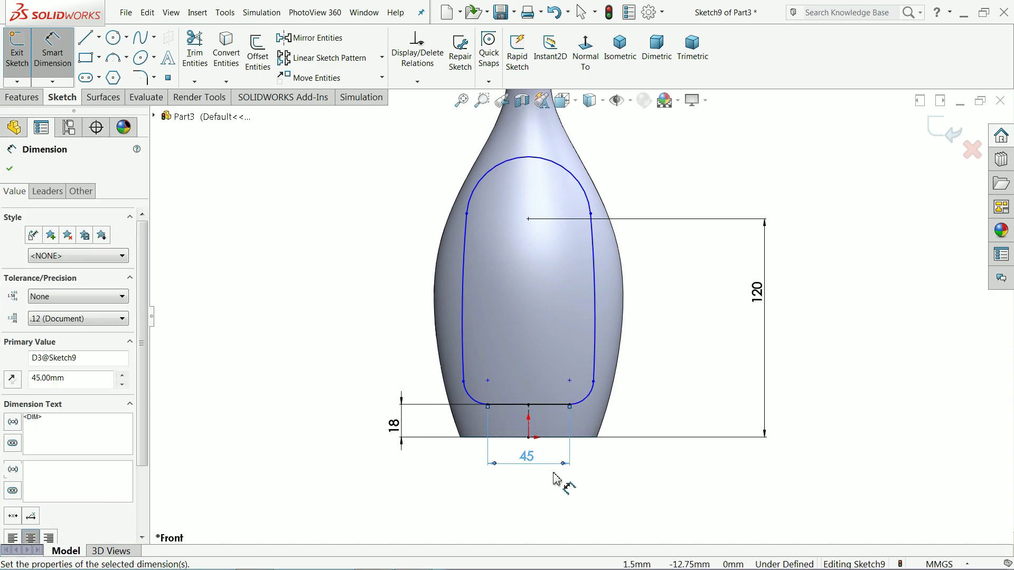
# - Give the bottom corner arcs R9 and the top arc R20
pyautogui.scroll(-3, 581, 399)
pyautogui.click(590, 406)
pyautogui.click(649, 445)
pyautogui.write('9')
pyautogui.press('Return')
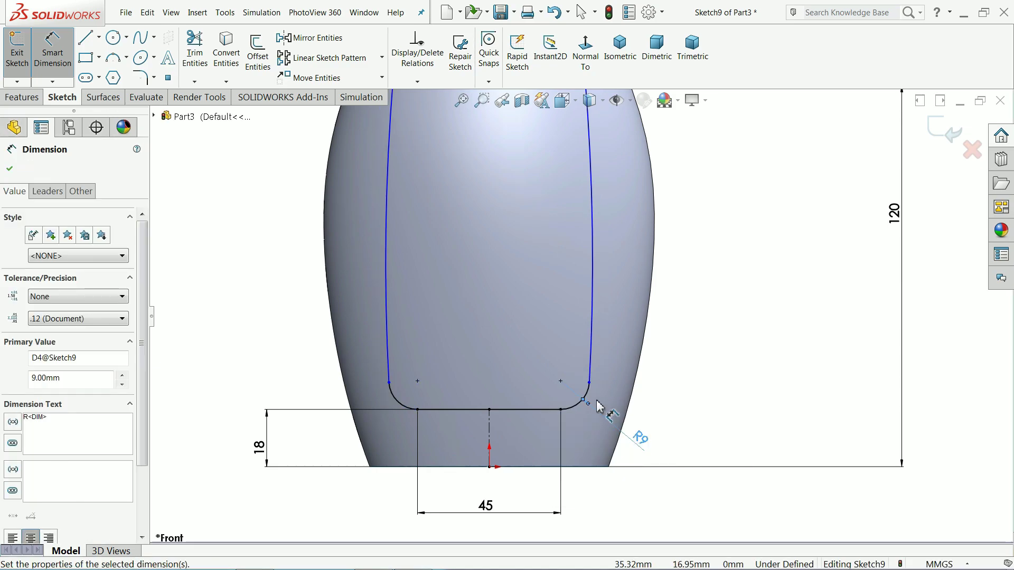
pyautogui.scroll(3, 589, 380)
pyautogui.scroll(-4, 553, 178)
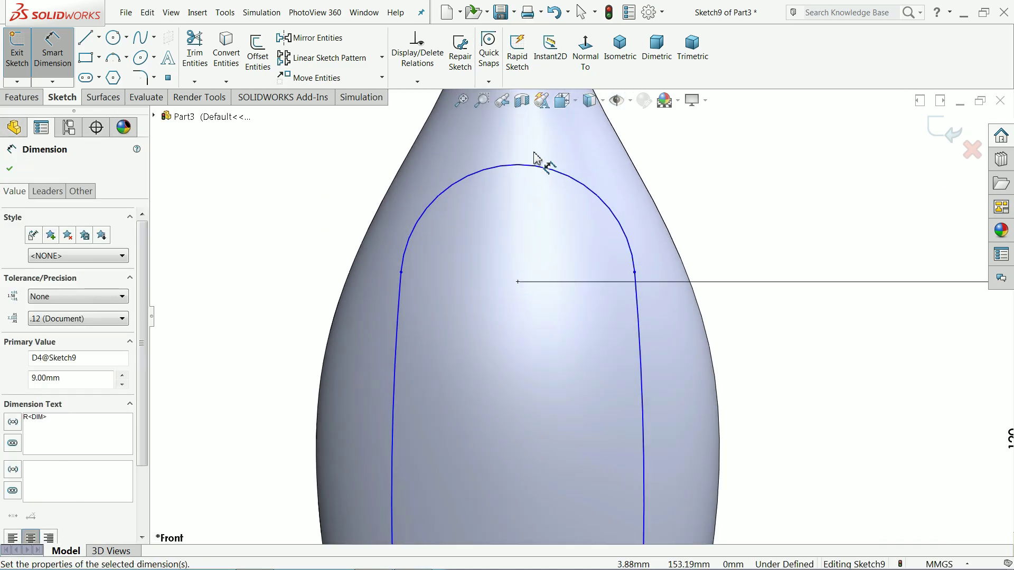
pyautogui.click(532, 171)
pyautogui.click(642, 138)
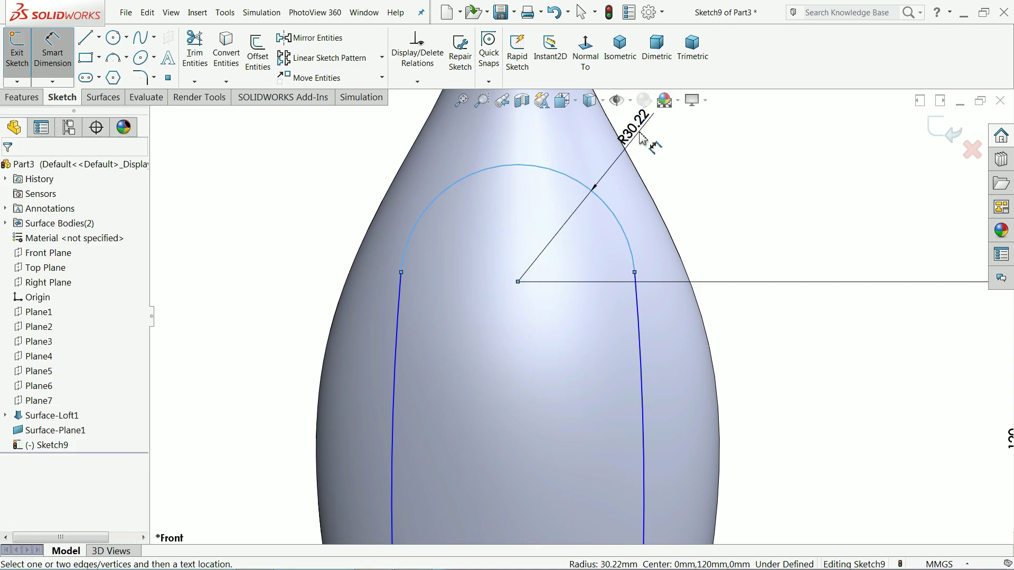
pyautogui.write('20')
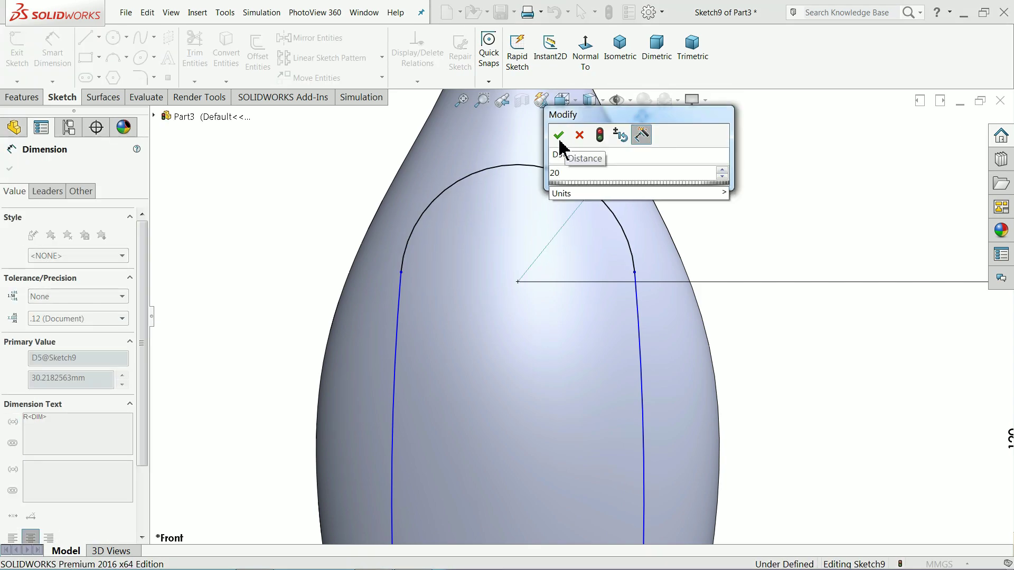
pyautogui.click(559, 137)
# - Set the side arc radius to 110 mm, fully defining the sketch
pyautogui.scroll(3, 630, 346)
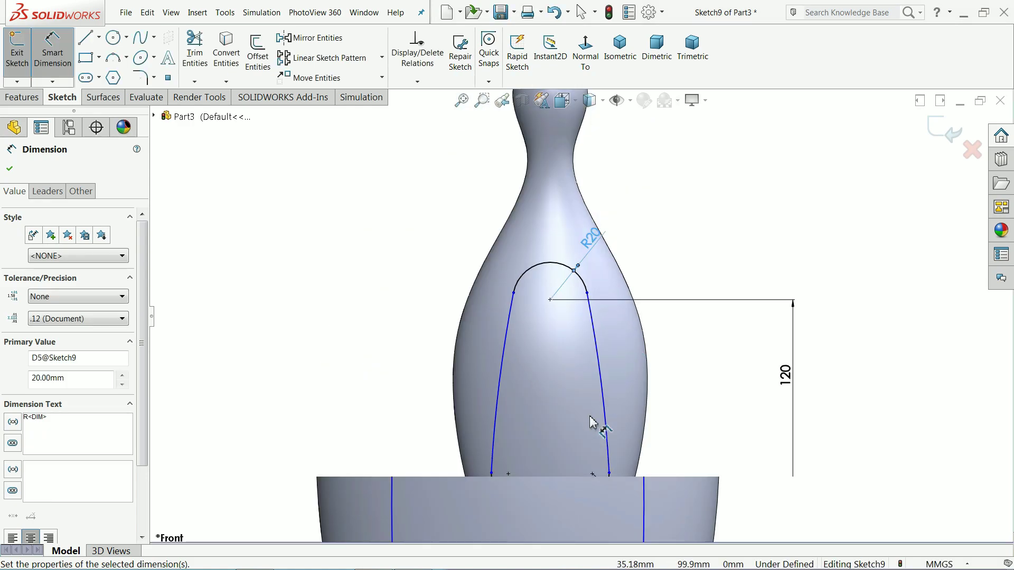
pyautogui.scroll(-3, 603, 403)
pyautogui.click(608, 362)
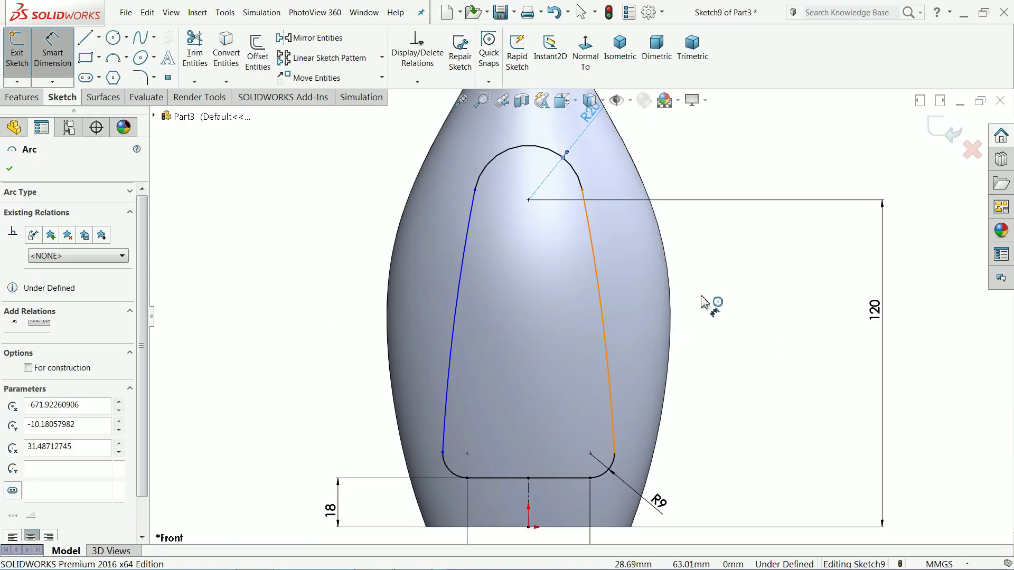
pyautogui.click(713, 299)
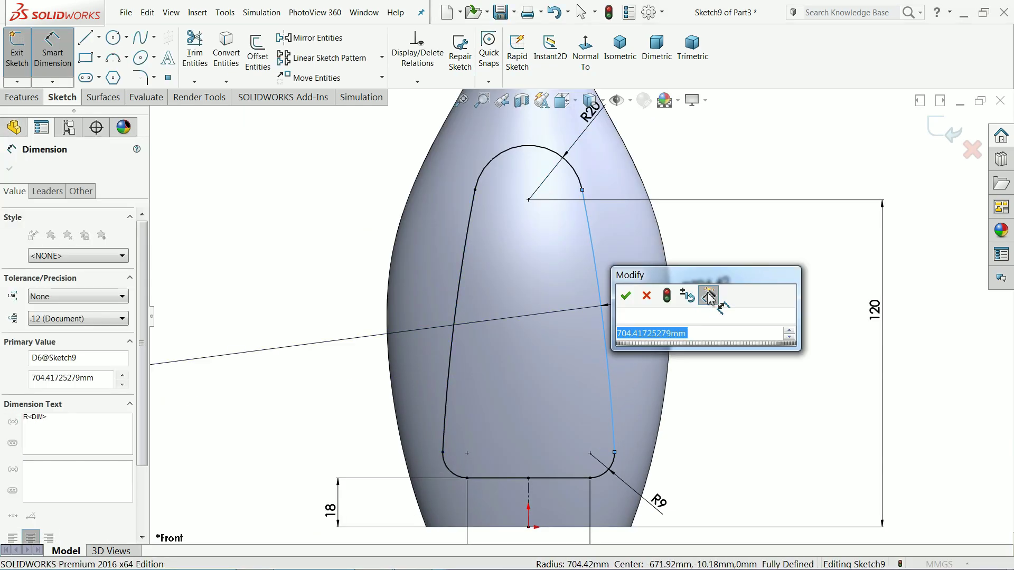
pyautogui.click(626, 296)
pyautogui.write('110')
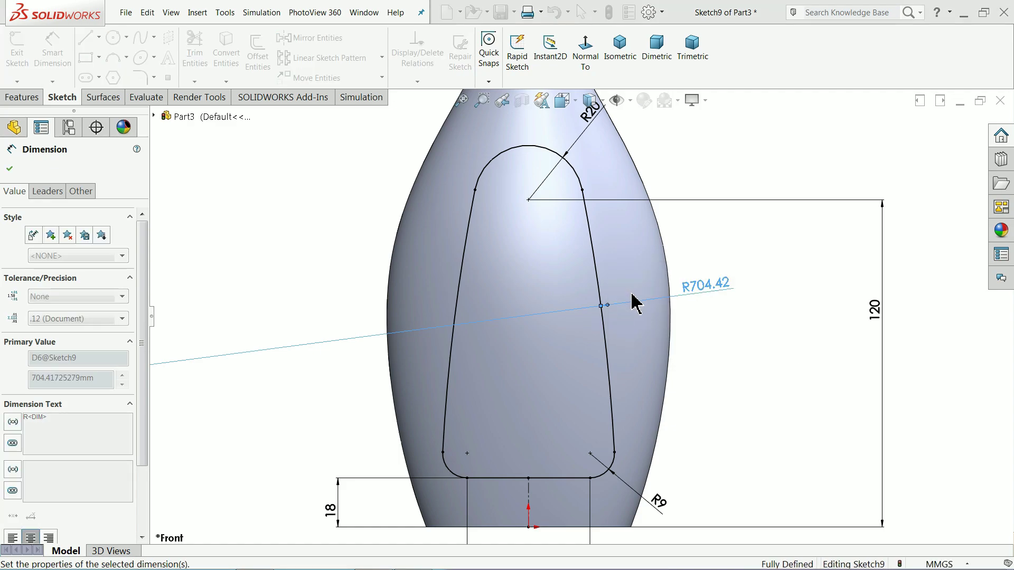
pyautogui.press('Return')
pyautogui.scroll(2, 644, 341)
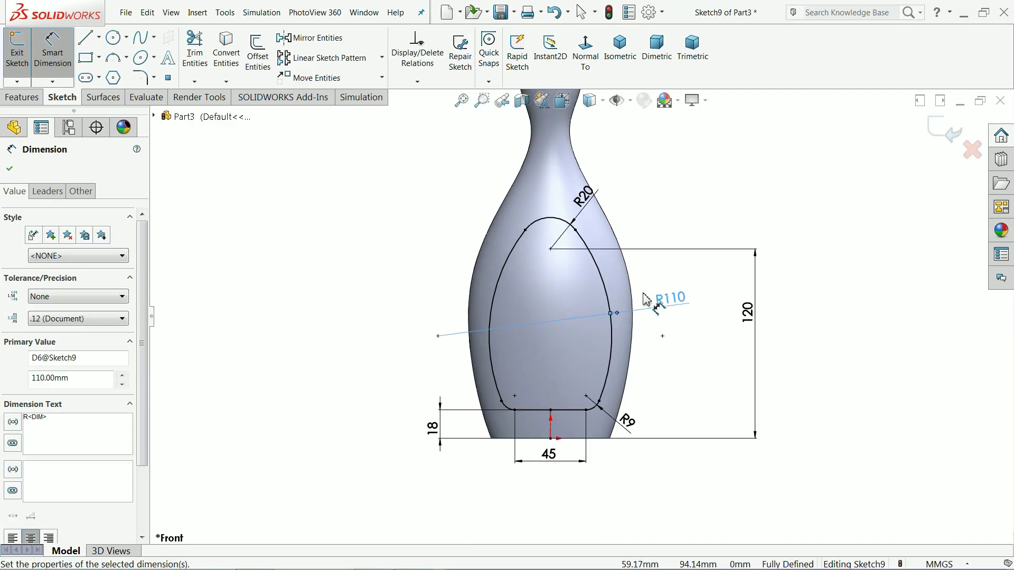
# - Exit Sketch9 and orbit the bottle to inspect the label outline
pyautogui.click(951, 140)
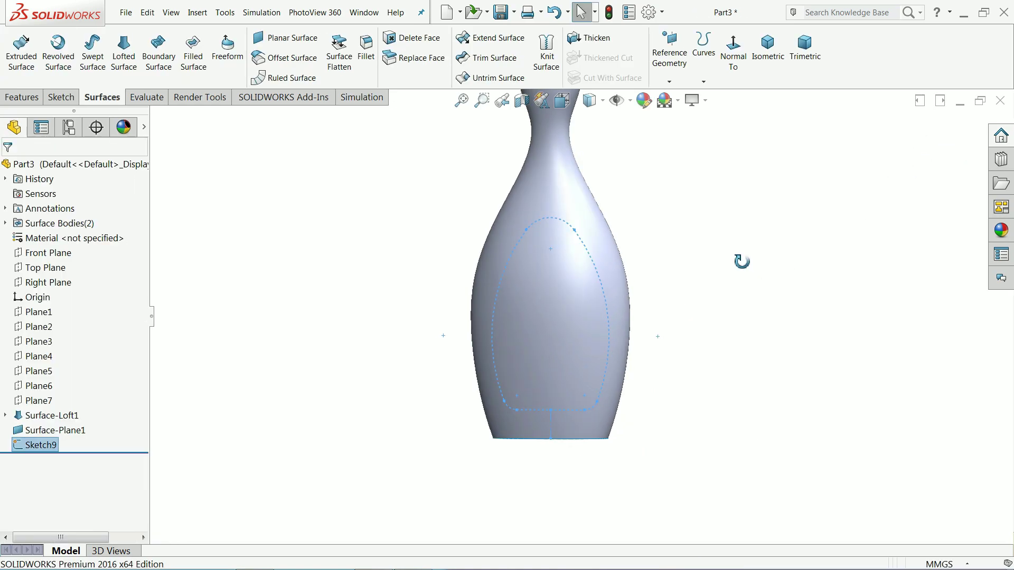
pyautogui.moveTo(741, 261); pyautogui.dragTo(698, 299, button='middle')
pyautogui.click(702, 300)
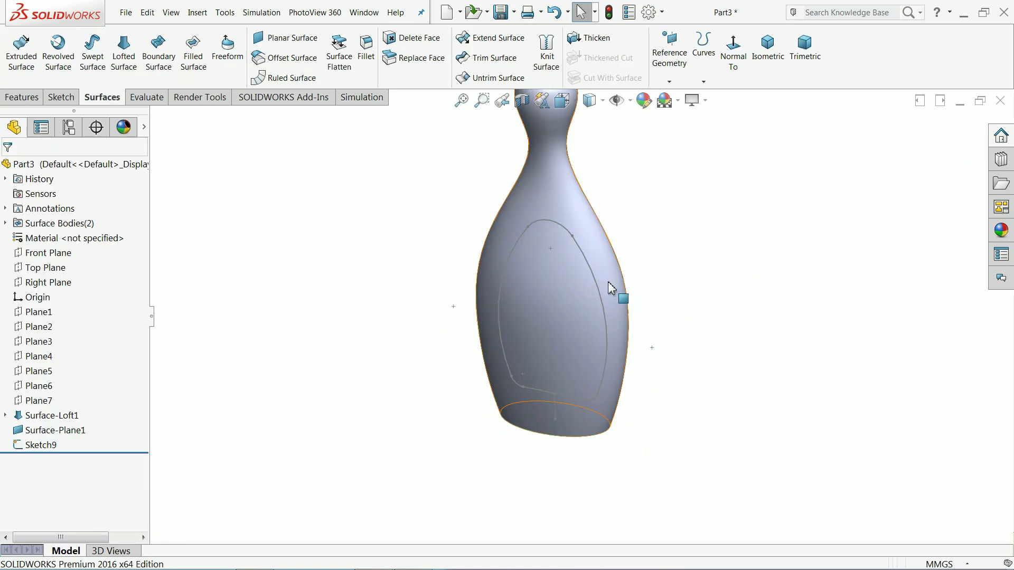
pyautogui.moveTo(611, 288)
pyautogui.mouseDown(button='middle')
pyautogui.moveTo(543, 276)
pyautogui.moveTo(607, 280)
pyautogui.mouseUp(button='middle')
pyautogui.click(602, 281)
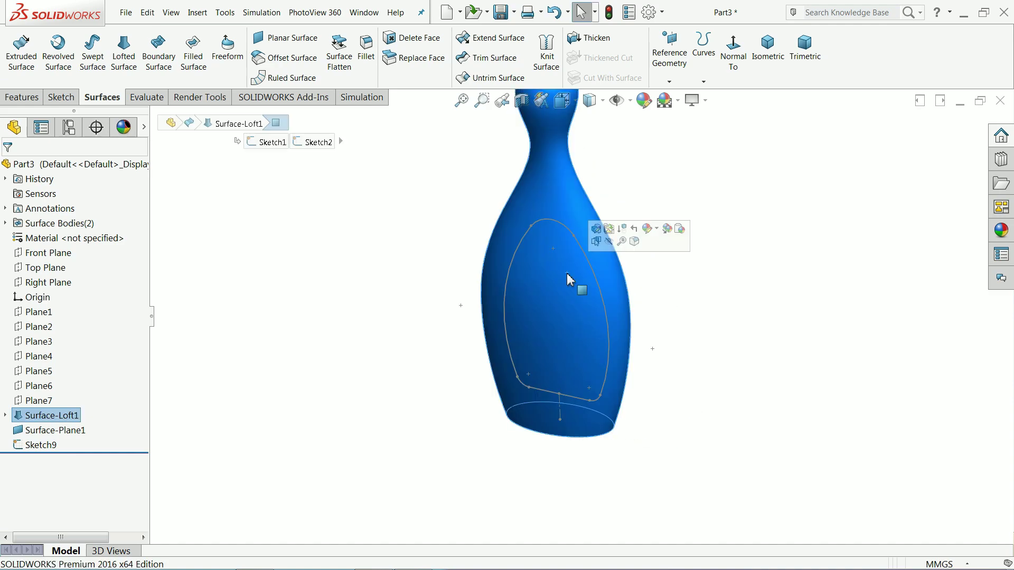
pyautogui.click(438, 284)
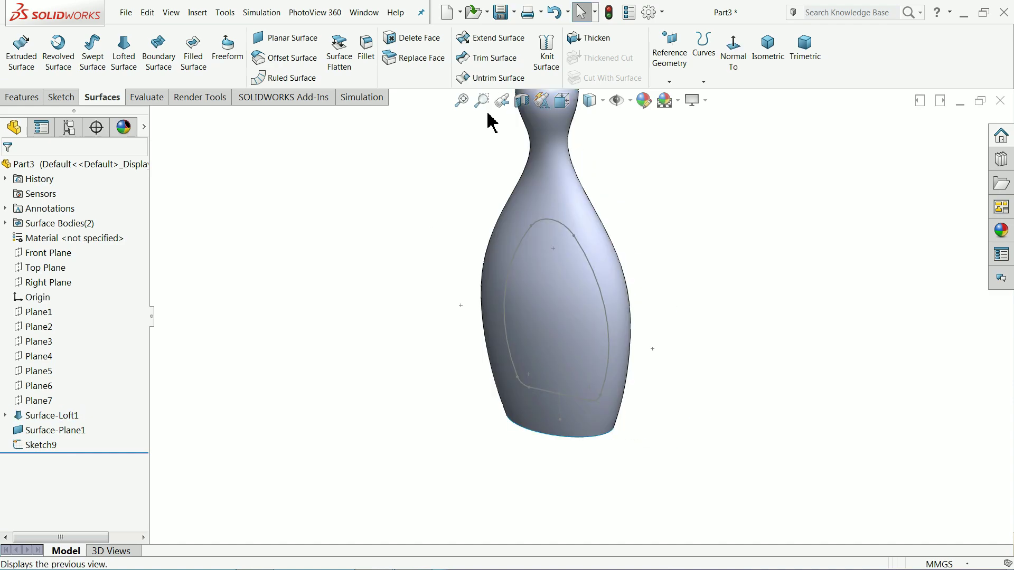
# - Project Sketch9 onto the bottle's lofted front face to create Curve1
pyautogui.click(704, 83)
pyautogui.click(746, 122)
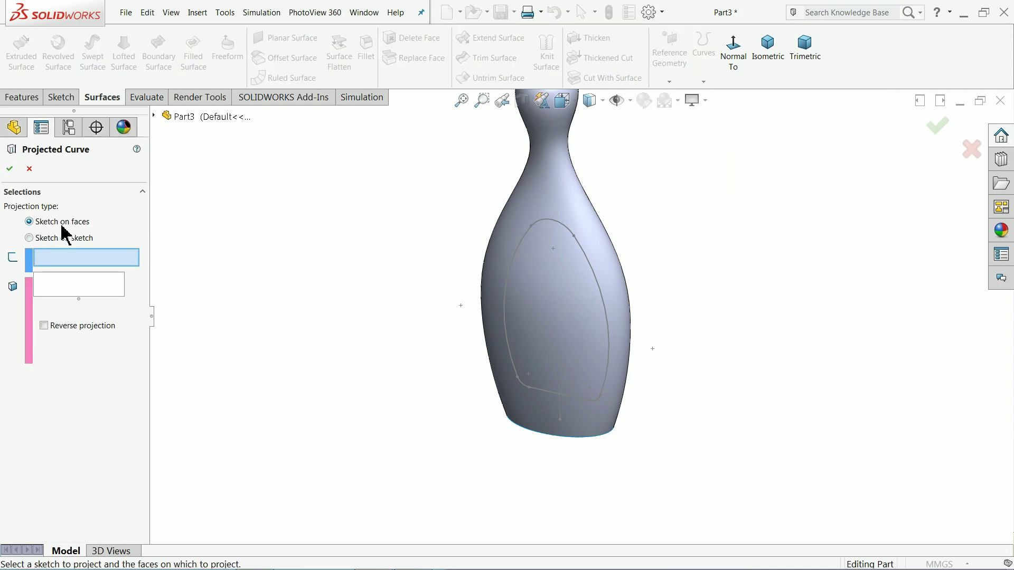
pyautogui.click(552, 227)
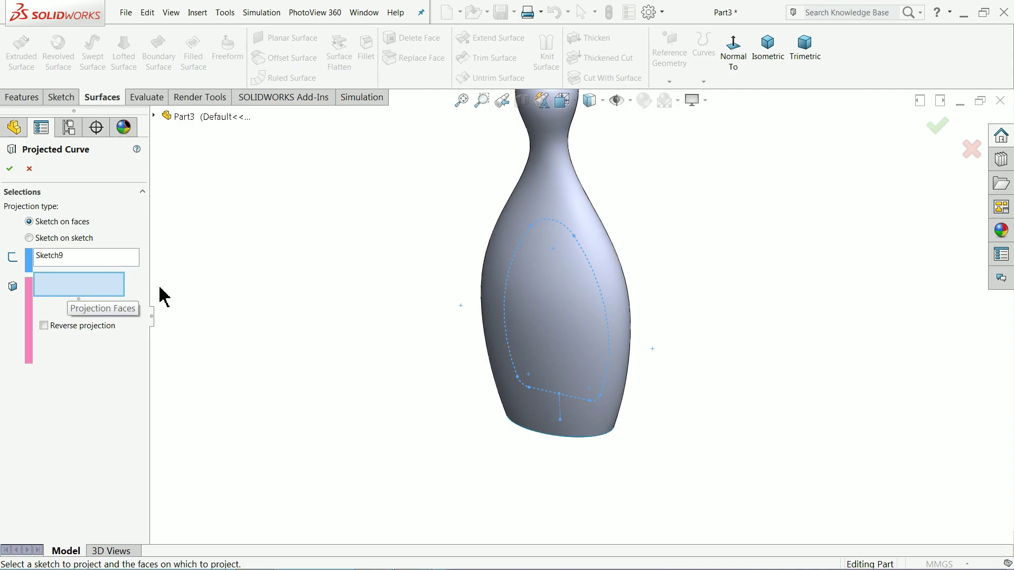
pyautogui.click(556, 308)
pyautogui.scroll(-2, 601, 307)
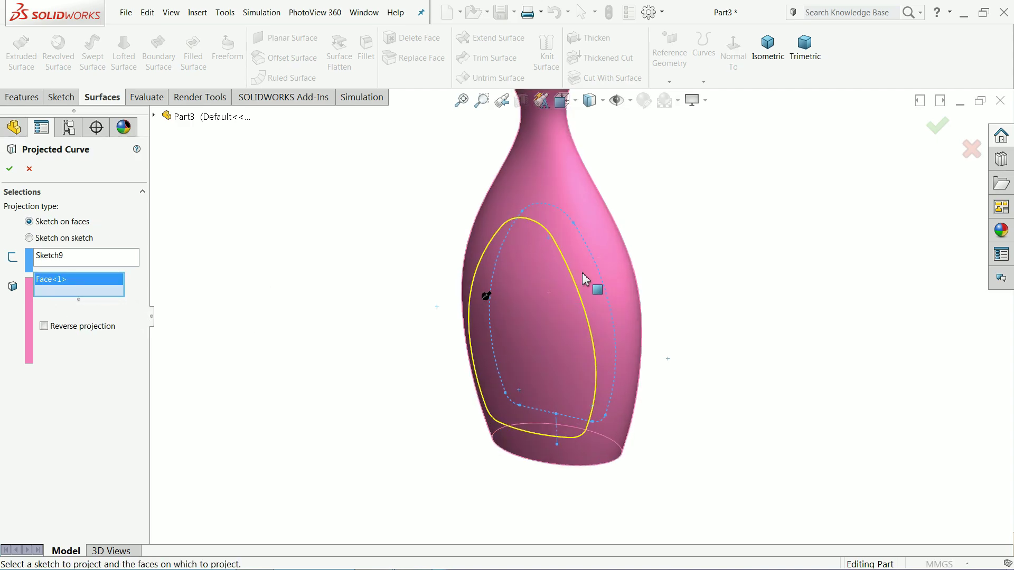
pyautogui.click(10, 169)
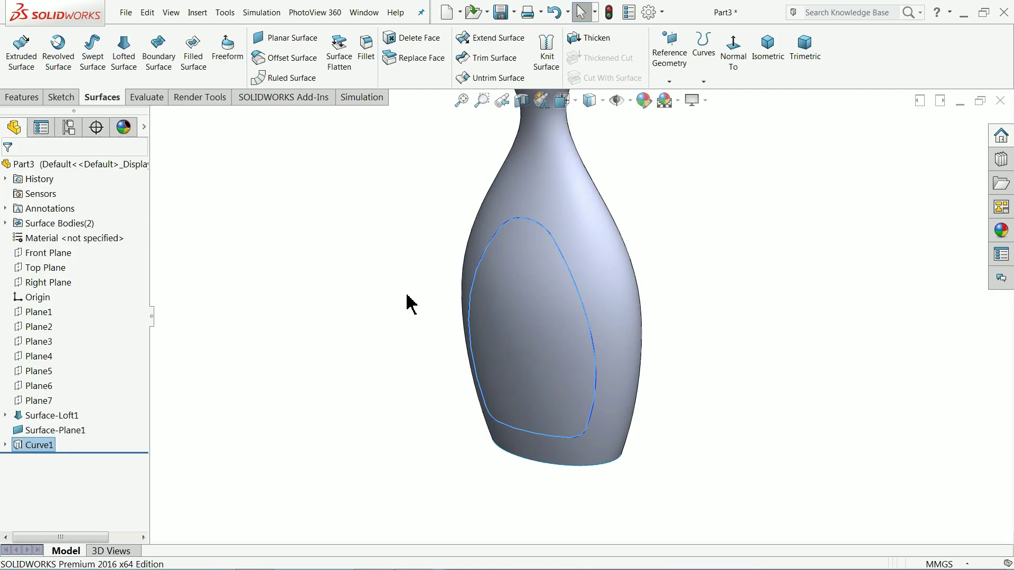
pyautogui.click(412, 288)
pyautogui.moveTo(412, 287)
pyautogui.mouseDown(button='middle')
pyautogui.moveTo(322, 285)
pyautogui.moveTo(414, 311)
pyautogui.moveTo(425, 279)
pyautogui.moveTo(411, 306)
pyautogui.mouseUp(button='middle')
# - Sweep a 3 mm circular profile along Curve1 to create Surface-Sweep1
pyautogui.scroll(-2, 537, 284)
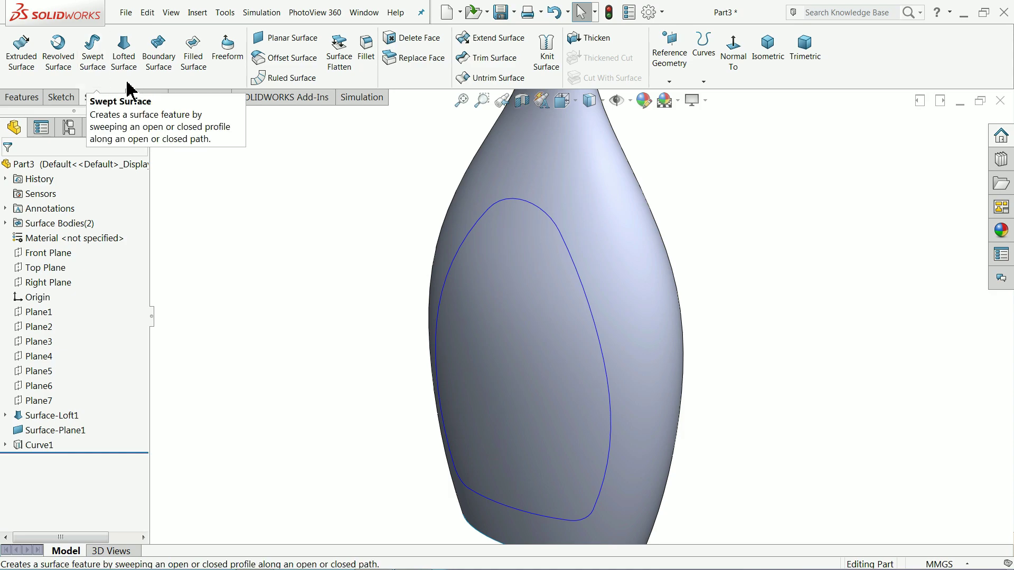
pyautogui.click(97, 64)
pyautogui.click(30, 223)
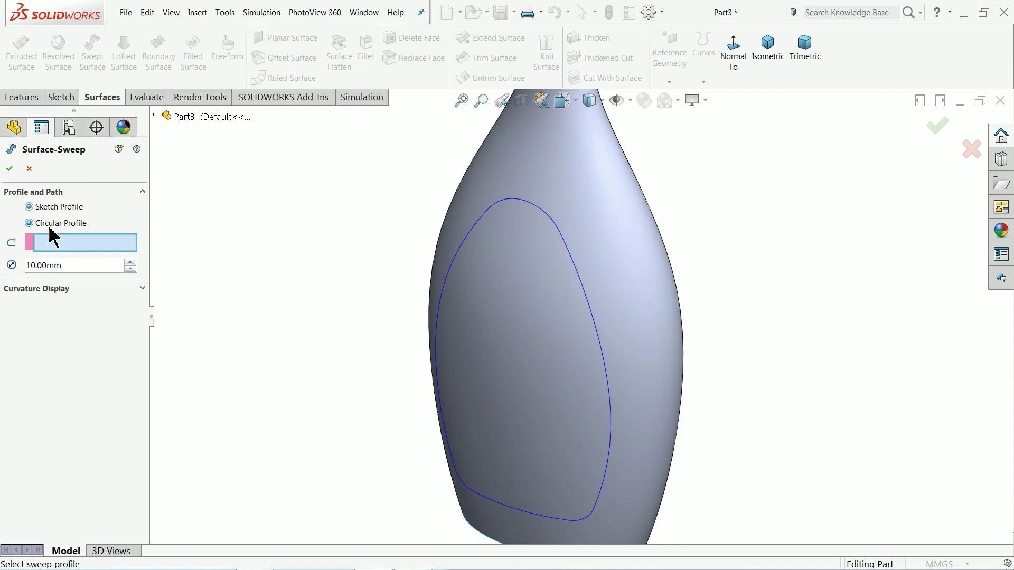
pyautogui.click(520, 204)
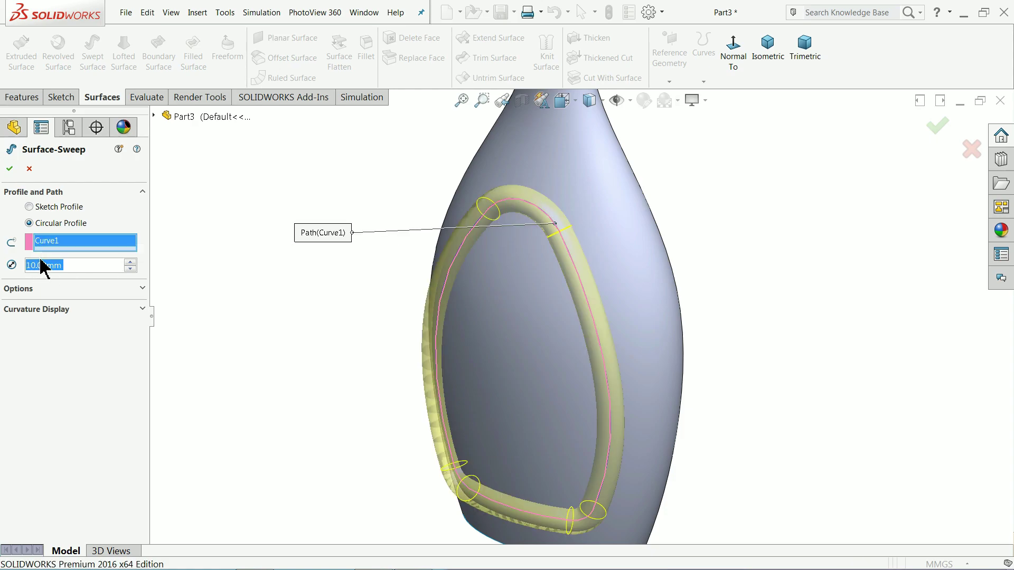
pyautogui.write('3')
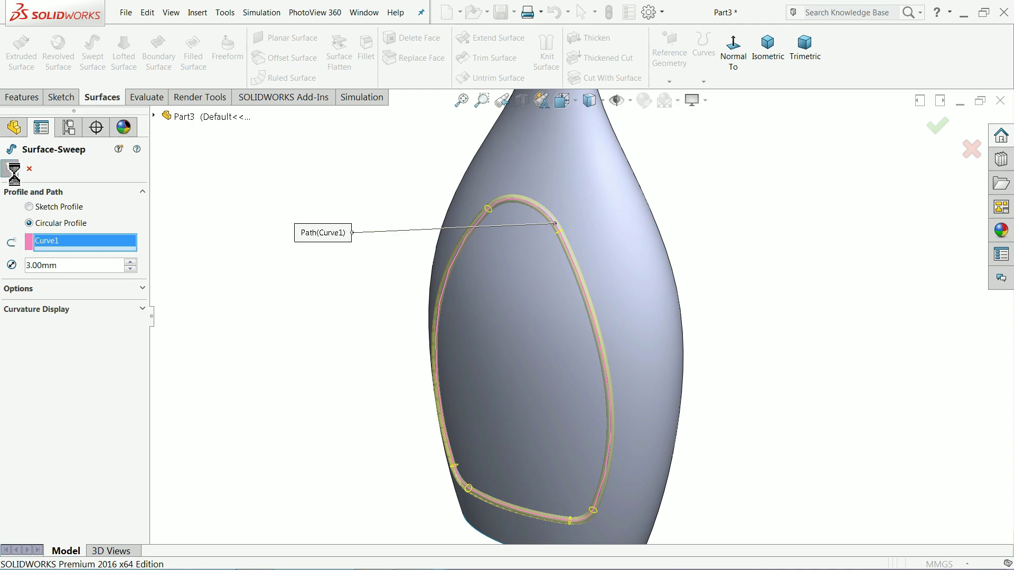
pyautogui.moveTo(267, 333); pyautogui.dragTo(299, 343, button='middle')
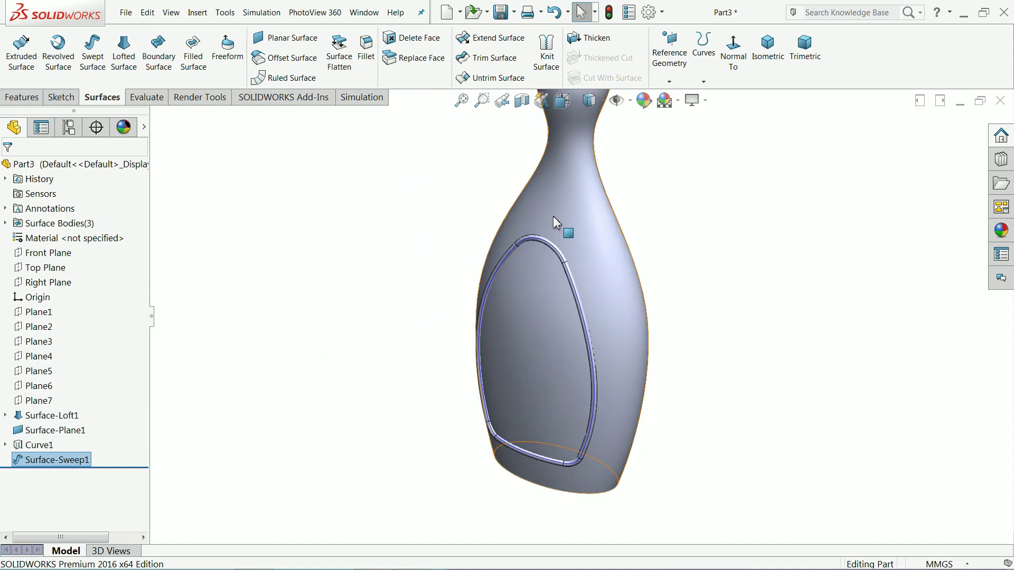
# - Mirror Surface-Sweep1 across the Front Plane to create Mirror1 on the bottle's back
pyautogui.click(340, 217)
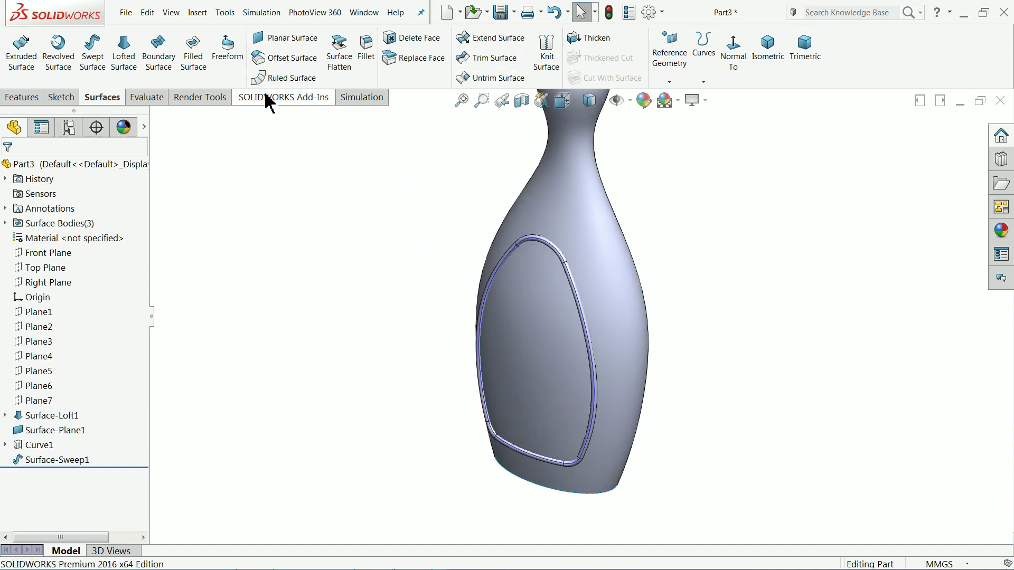
pyautogui.click(22, 97)
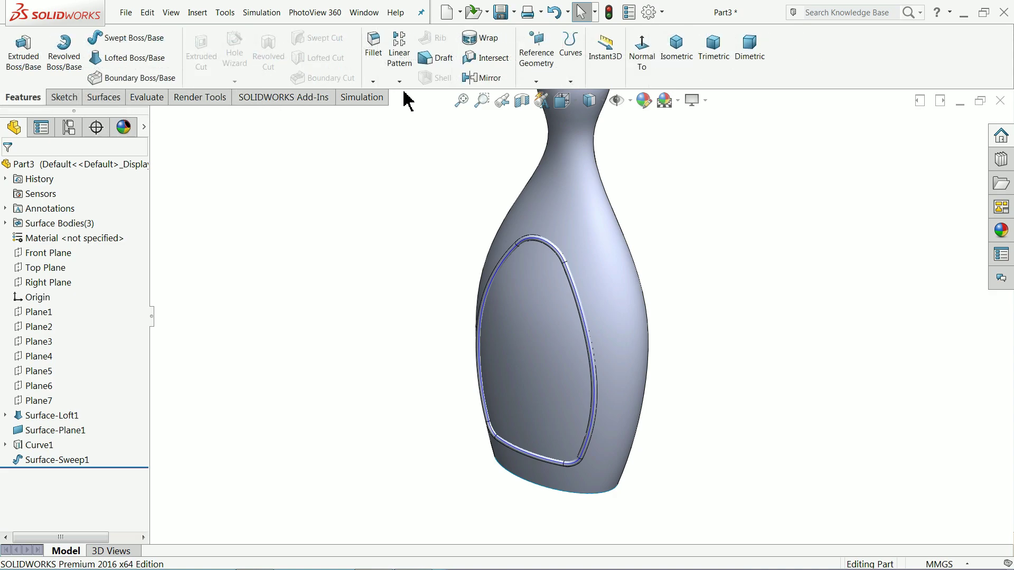
pyautogui.click(481, 78)
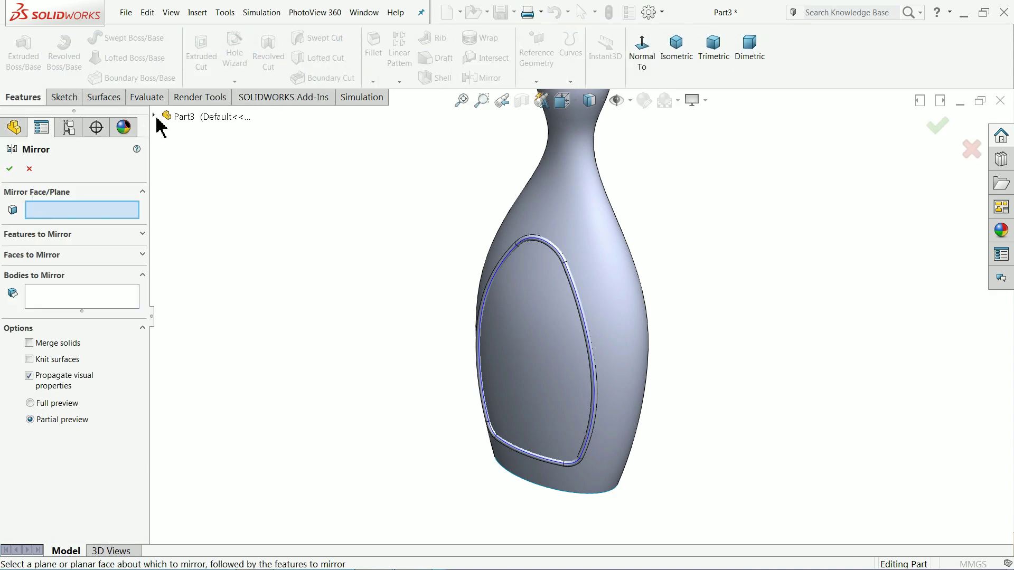
pyautogui.click(154, 115)
pyautogui.click(209, 207)
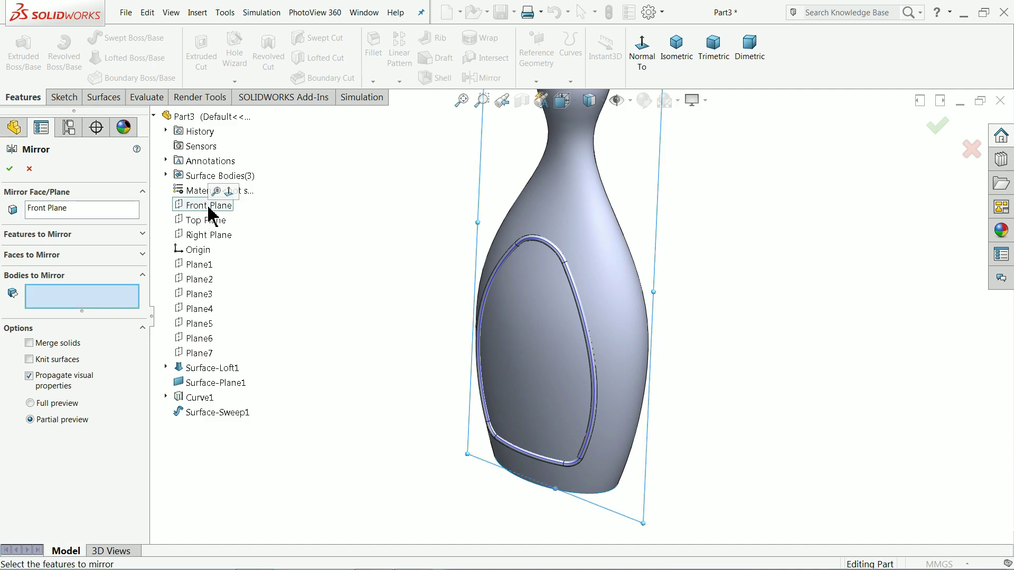
pyautogui.click(561, 261)
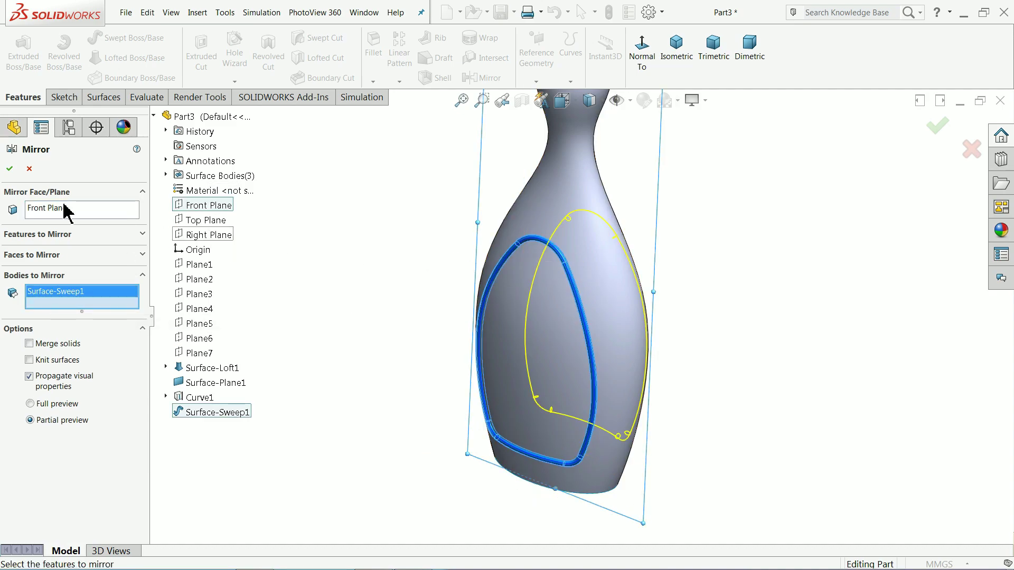
pyautogui.click(9, 170)
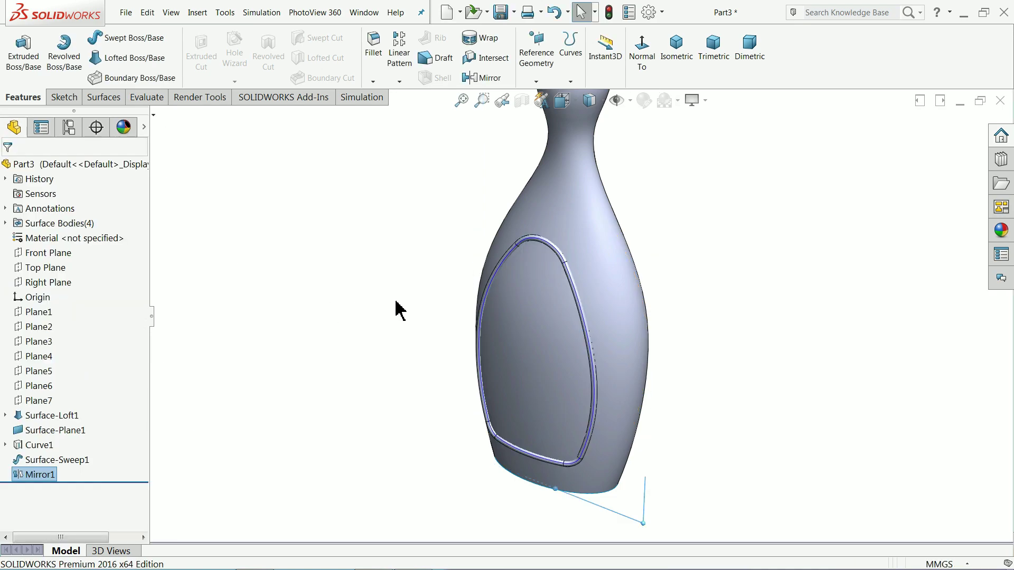
pyautogui.moveTo(396, 308); pyautogui.dragTo(419, 296, button='middle')
pyautogui.scroll(-5, 549, 273)
pyautogui.scroll(-3, 502, 267)
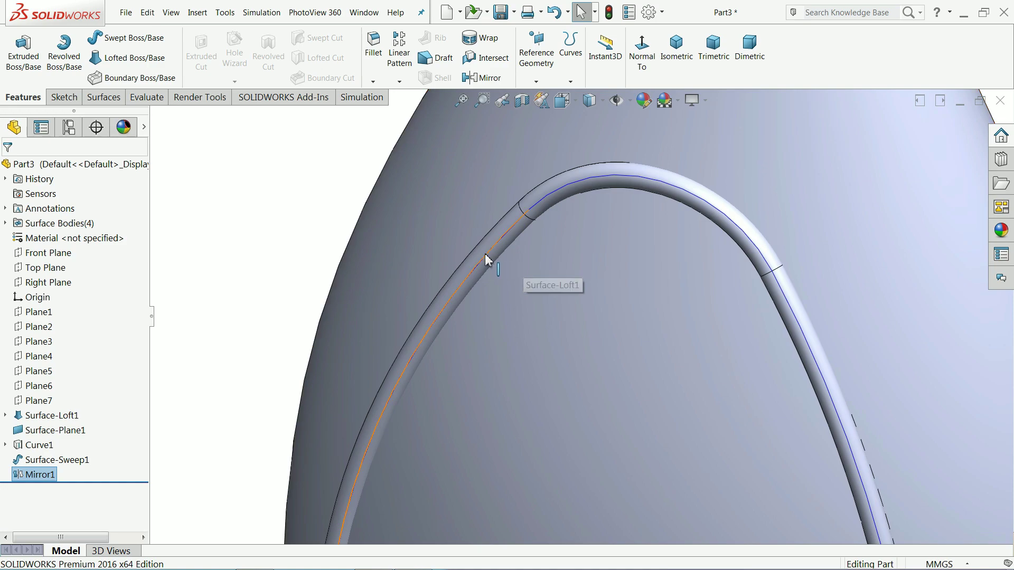
# - Hide Curve1 and turn the bottle to review both tube rims
pyautogui.click(488, 260)
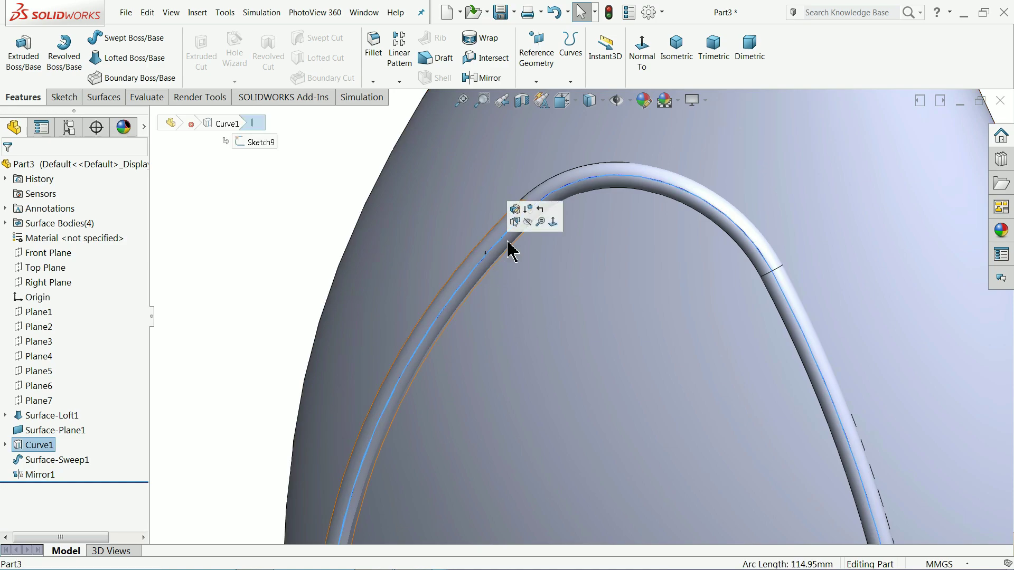
pyautogui.click(528, 222)
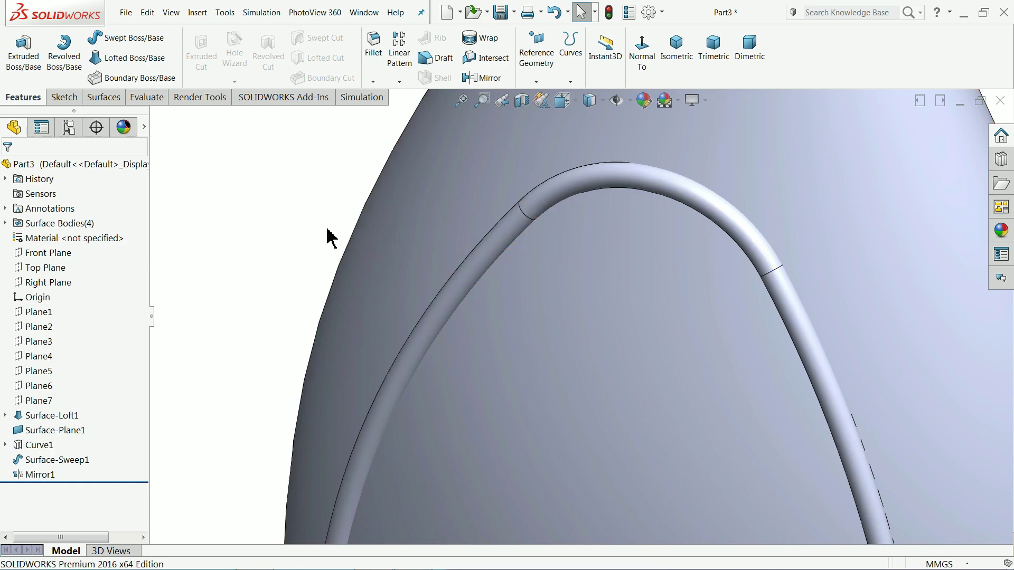
pyautogui.press('f')
pyautogui.scroll(-5, 596, 317)
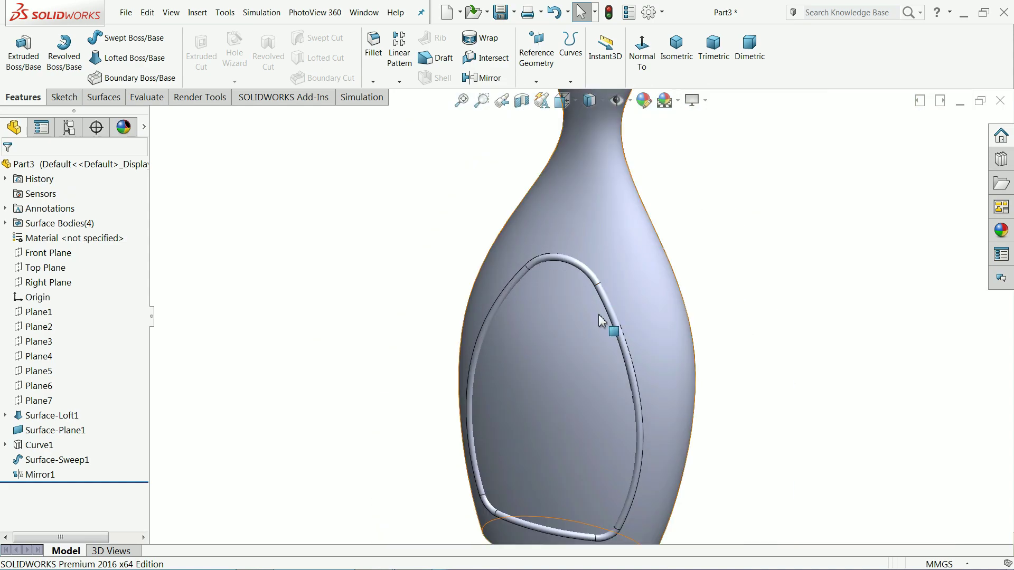
pyautogui.scroll(3, 604, 317)
pyautogui.scroll(-3, 631, 332)
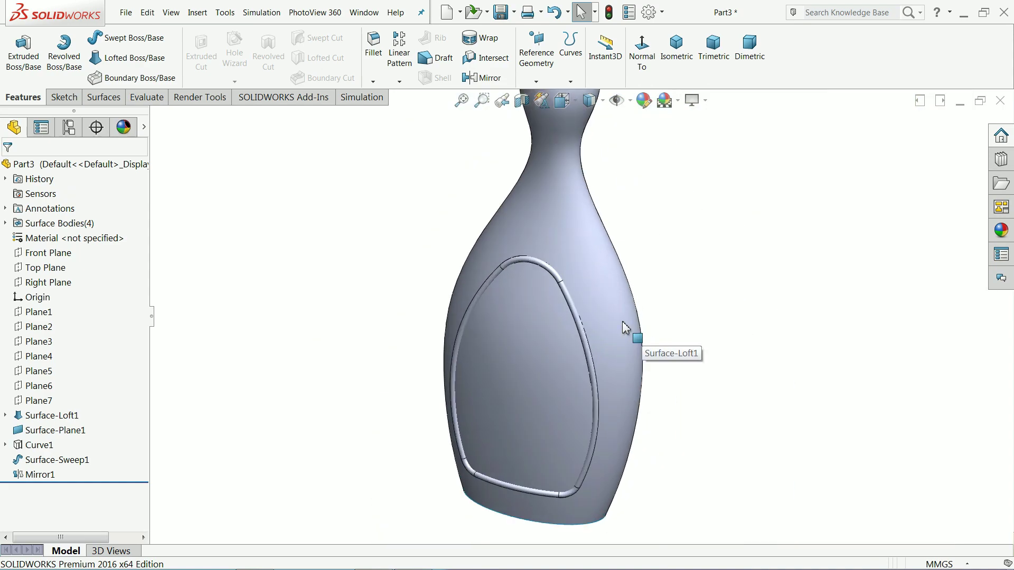
pyautogui.scroll(2, 600, 317)
pyautogui.scroll(-2, 600, 311)
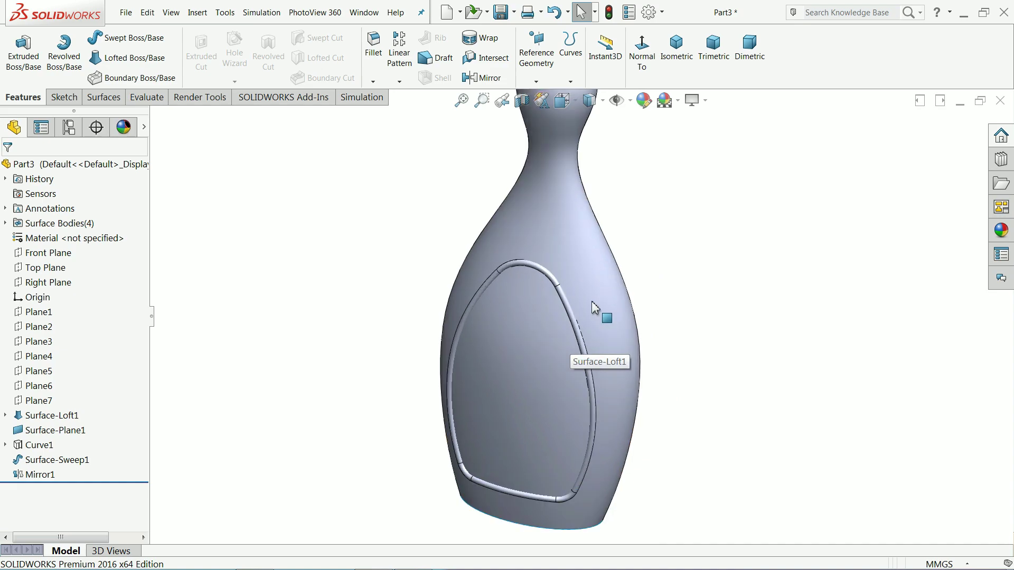
pyautogui.moveTo(600, 310); pyautogui.dragTo(528, 304, button='middle')
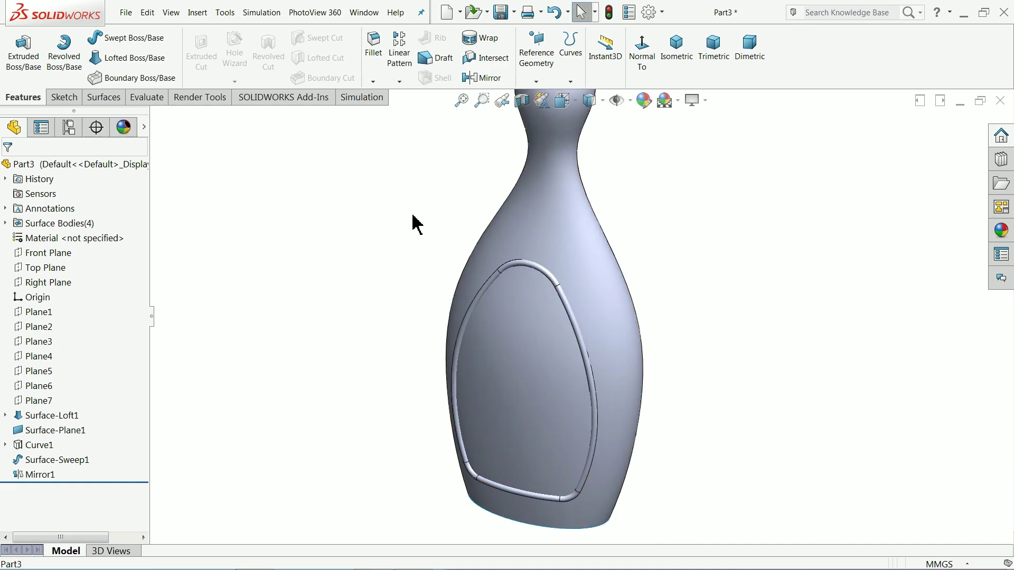
pyautogui.click(102, 98)
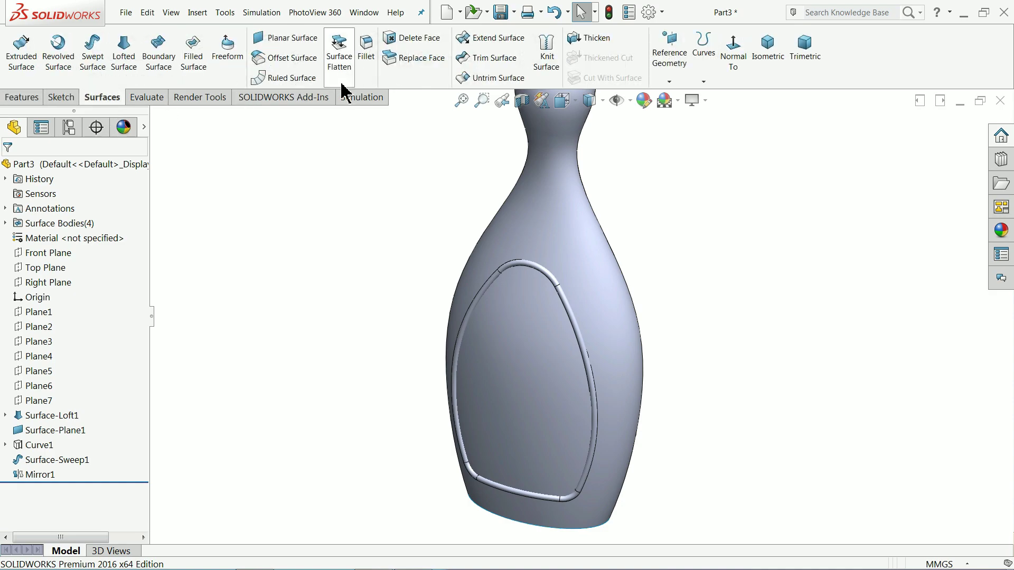
# - Start a mutual surface trim using Surface-Loft1, Surface-Sweep1 and Mirror1
pyautogui.click(498, 63)
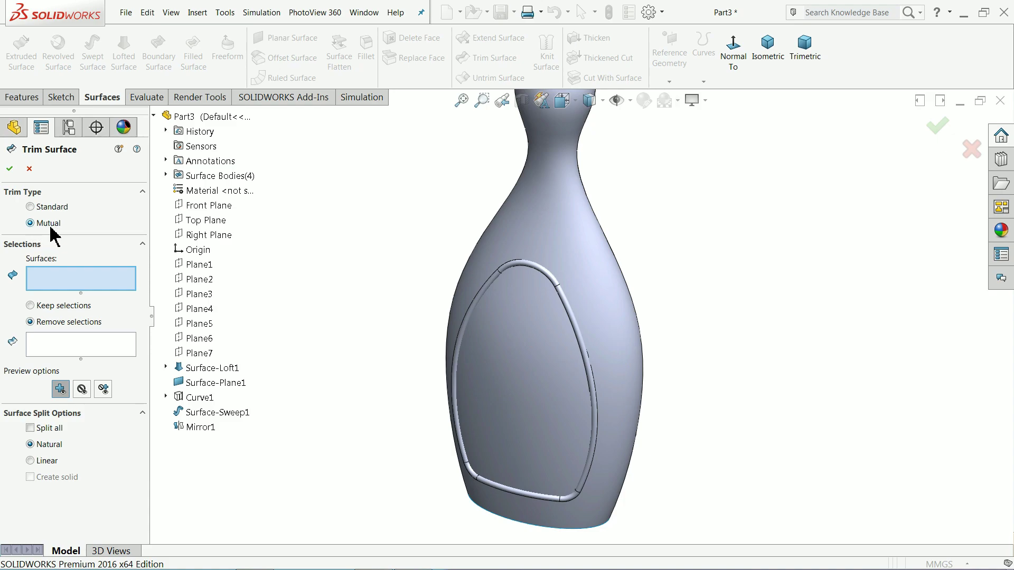
pyautogui.scroll(-3, 598, 397)
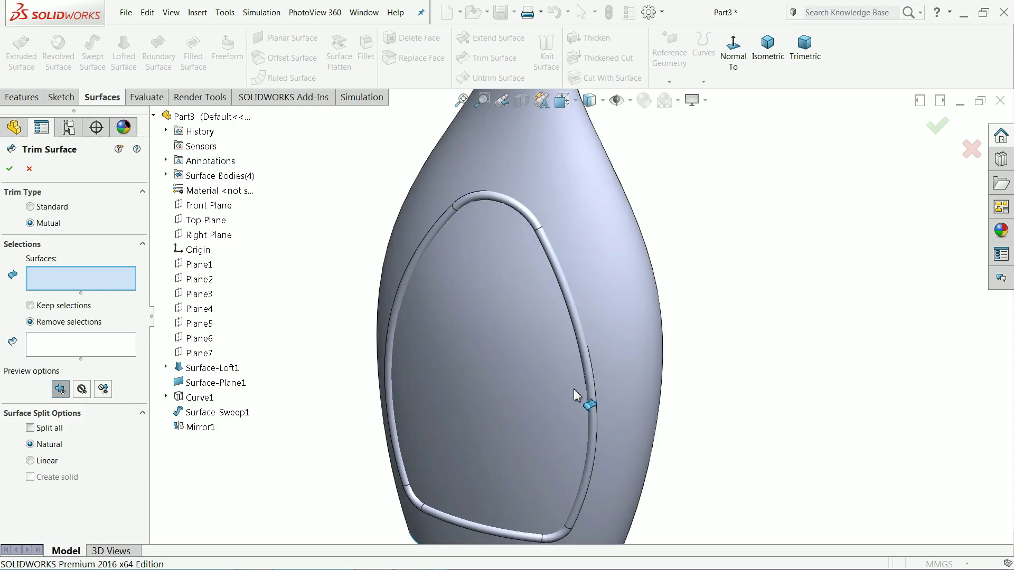
pyautogui.click(549, 186)
pyautogui.click(542, 225)
pyautogui.moveTo(690, 258); pyautogui.dragTo(606, 275, button='middle')
pyautogui.click(722, 249)
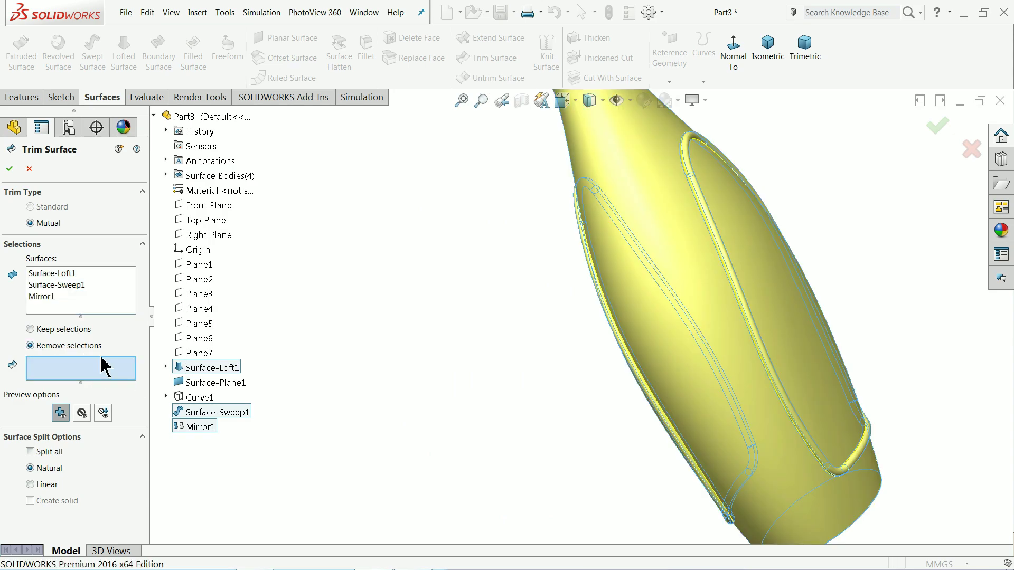
# - Mark the thin orange strip, large outer face piece and orange band for removal
pyautogui.scroll(-5, 720, 245)
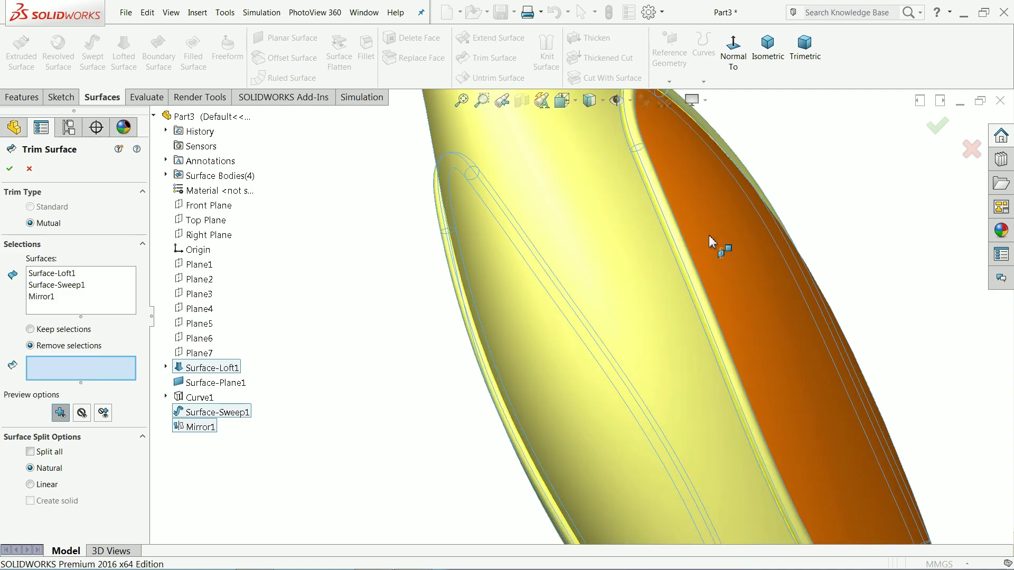
pyautogui.click(669, 265)
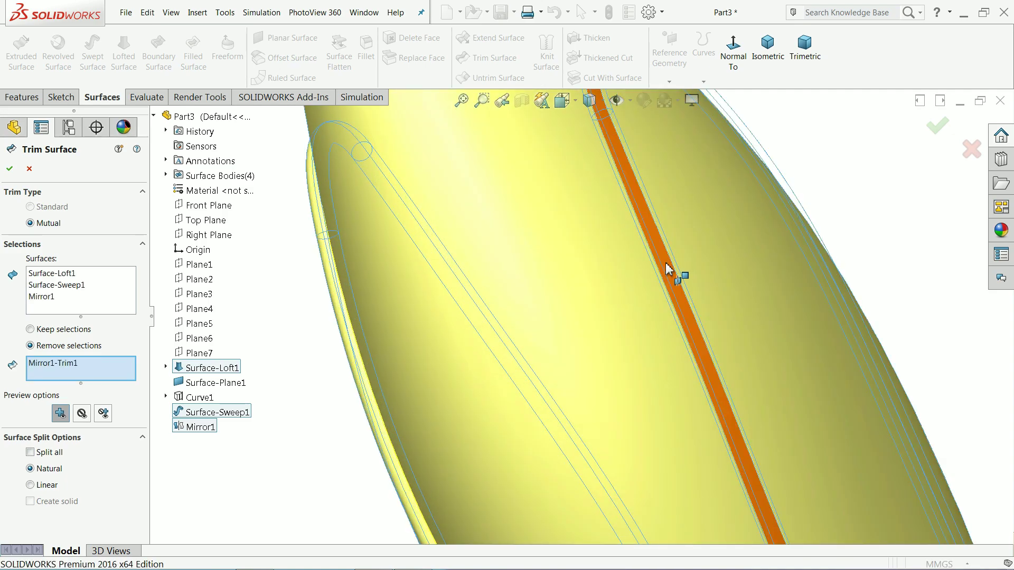
pyautogui.scroll(-3, 689, 268)
pyautogui.scroll(2, 667, 278)
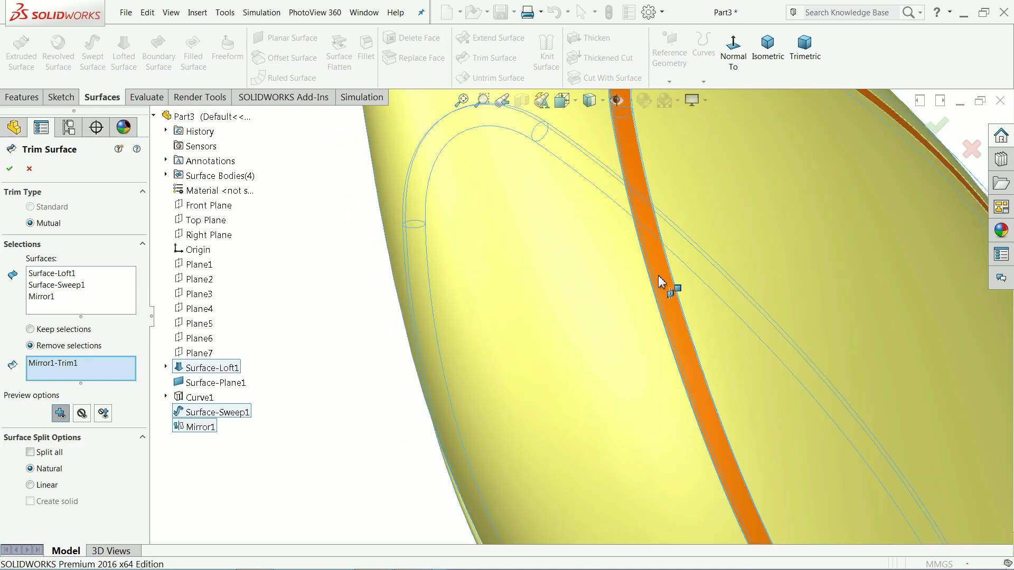
pyautogui.click(664, 279)
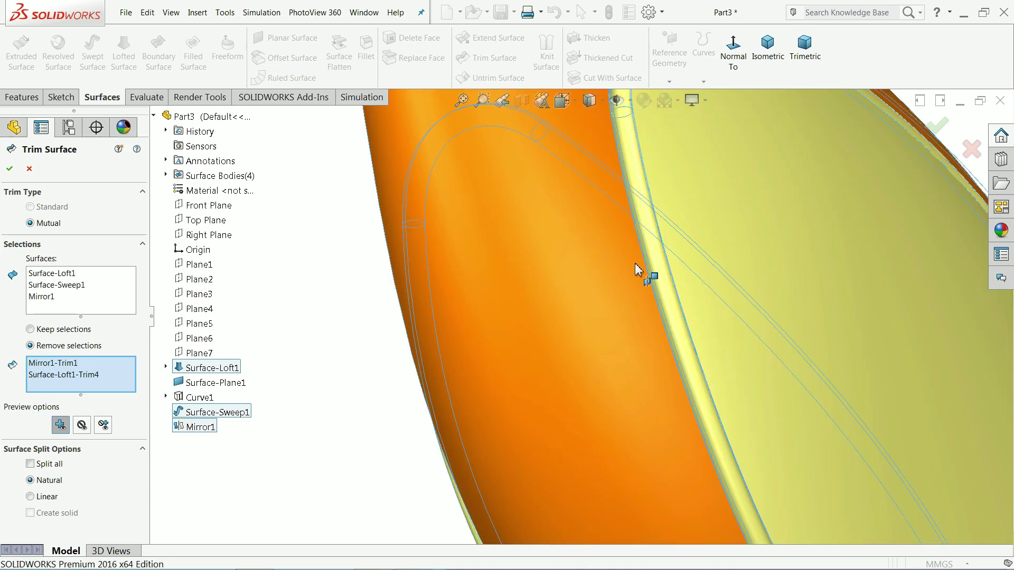
pyautogui.scroll(5, 335, 328)
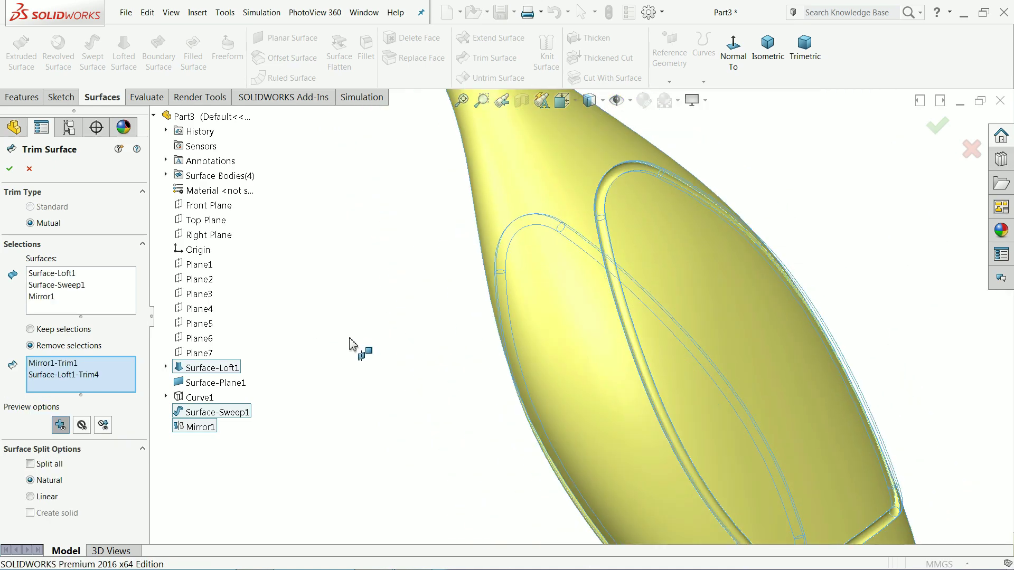
pyautogui.moveTo(356, 347); pyautogui.dragTo(436, 302, button='middle')
pyautogui.scroll(-5, 401, 267)
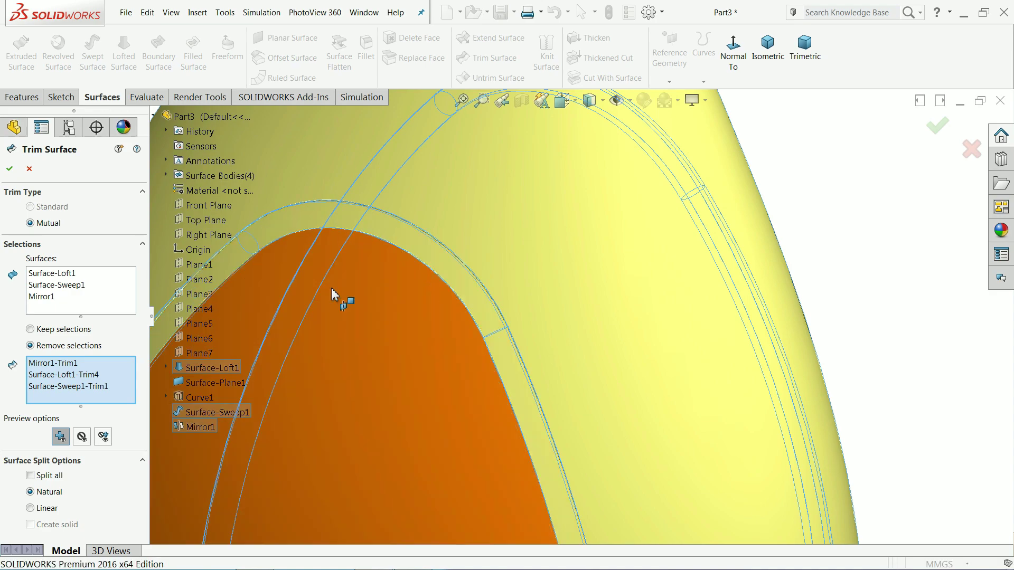
pyautogui.click(404, 244)
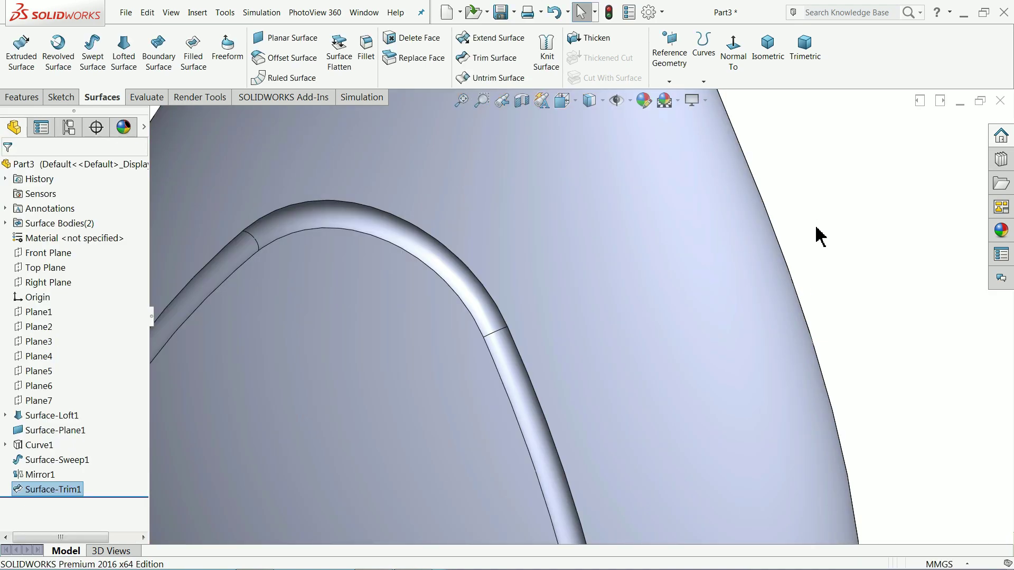
# - Zoom and orbit around the bottle to inspect its trimmed border
pyautogui.scroll(2, 753, 272)
pyautogui.scroll(3, 695, 363)
pyautogui.scroll(-3, 544, 385)
pyautogui.moveTo(544, 385); pyautogui.dragTo(534, 352, button='middle')
pyautogui.scroll(5, 509, 340)
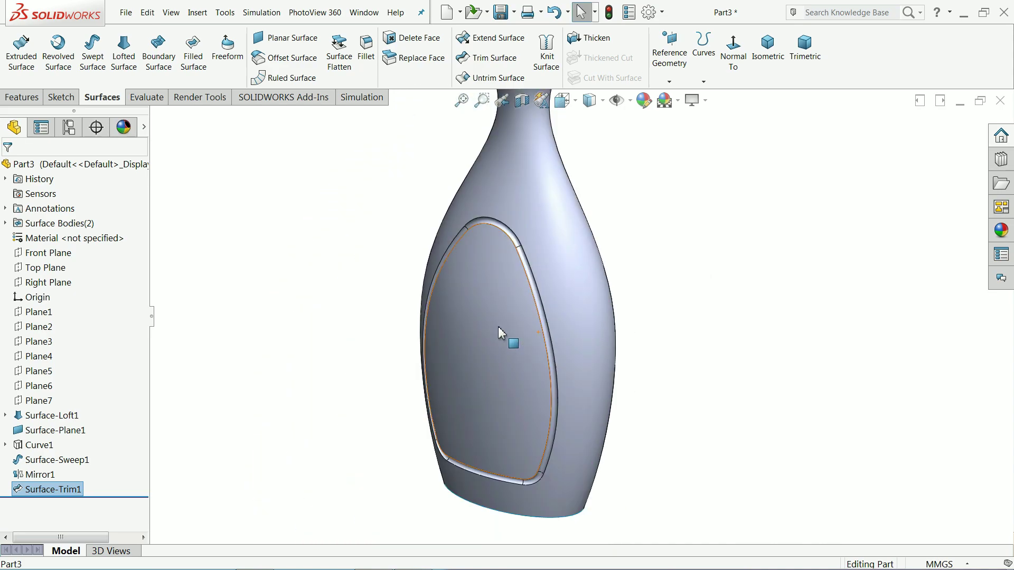
pyautogui.scroll(-3, 570, 236)
pyautogui.scroll(2, 586, 253)
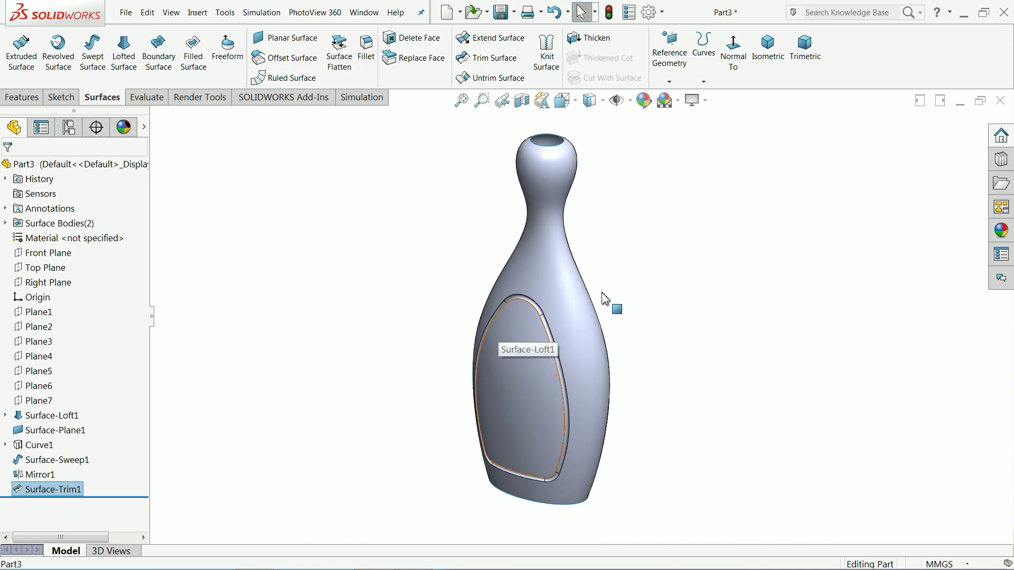
pyautogui.moveTo(607, 340); pyautogui.dragTo(591, 330, button='middle')
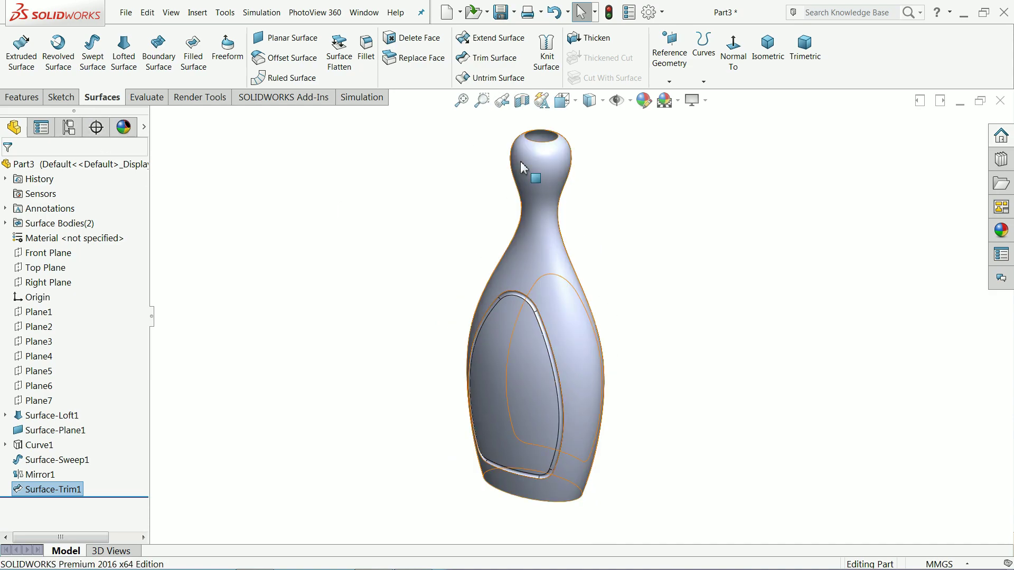
# - Expand Surface Bodies and check the Surface-Plane1 and Surface-Trim1 bodies, then collapse the list
pyautogui.click(5, 223)
pyautogui.click(63, 238)
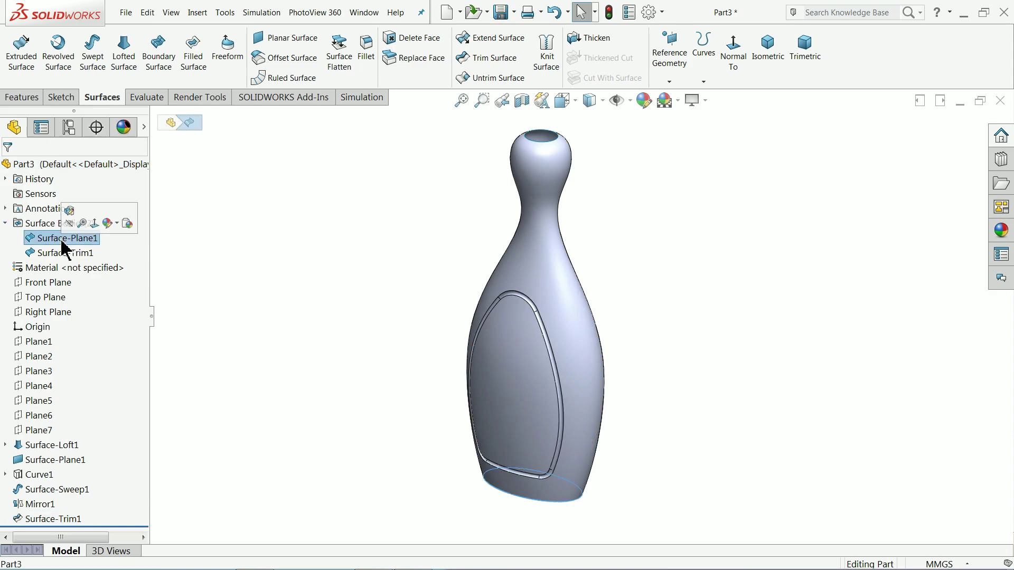
pyautogui.click(65, 255)
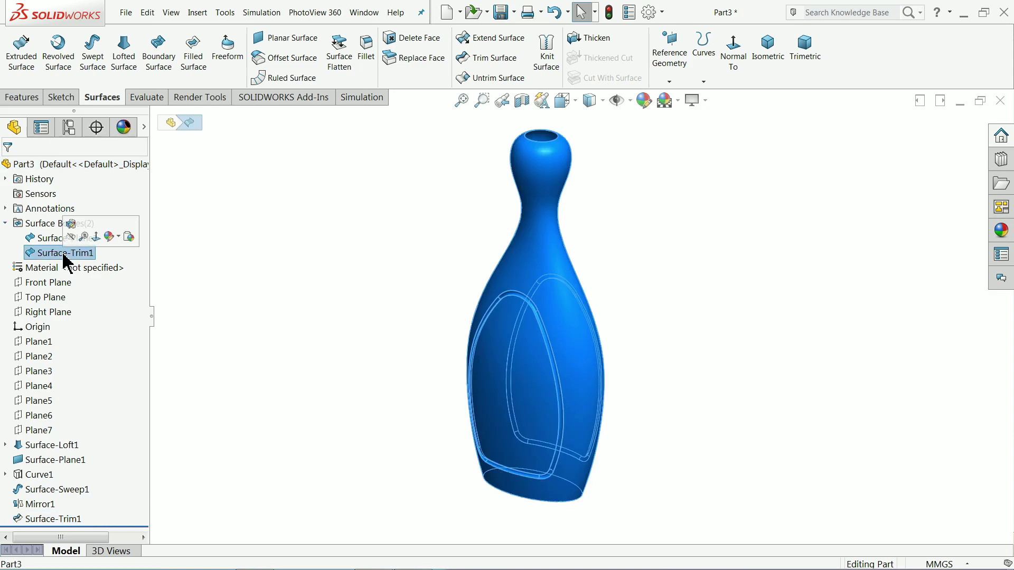
pyautogui.click(6, 223)
pyautogui.click(324, 226)
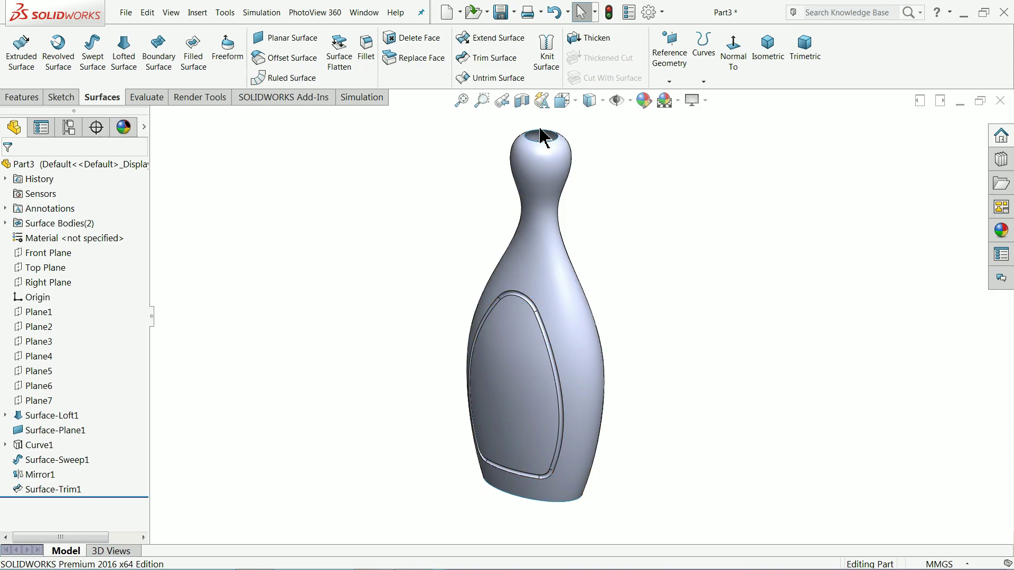
pyautogui.scroll(-5, 544, 142)
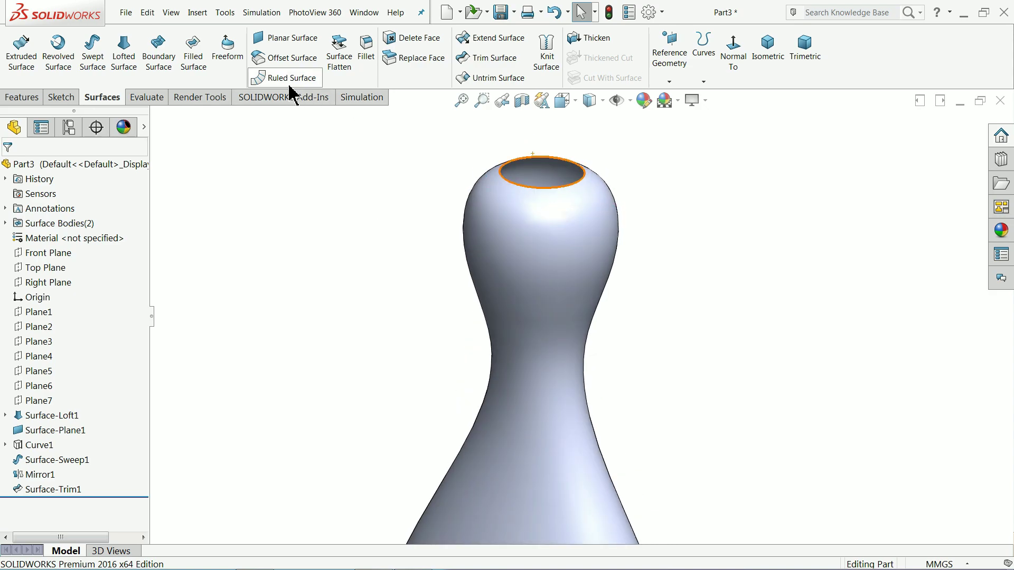
# - Add a 15 mm ruled surface on the top rim edge, directed along the Top Plane
pyautogui.click(289, 82)
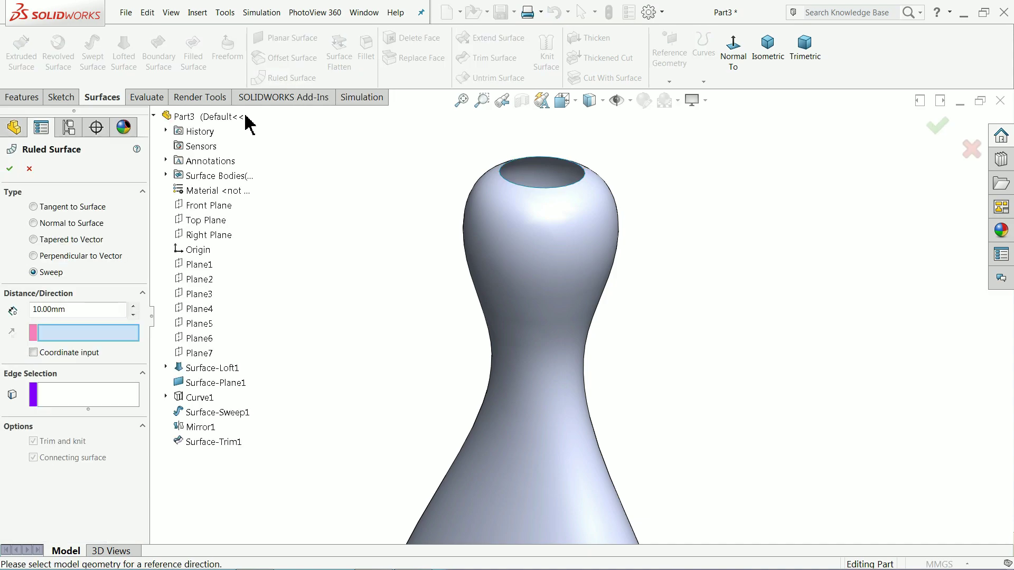
pyautogui.click(70, 310)
pyautogui.write('15')
pyautogui.click(207, 221)
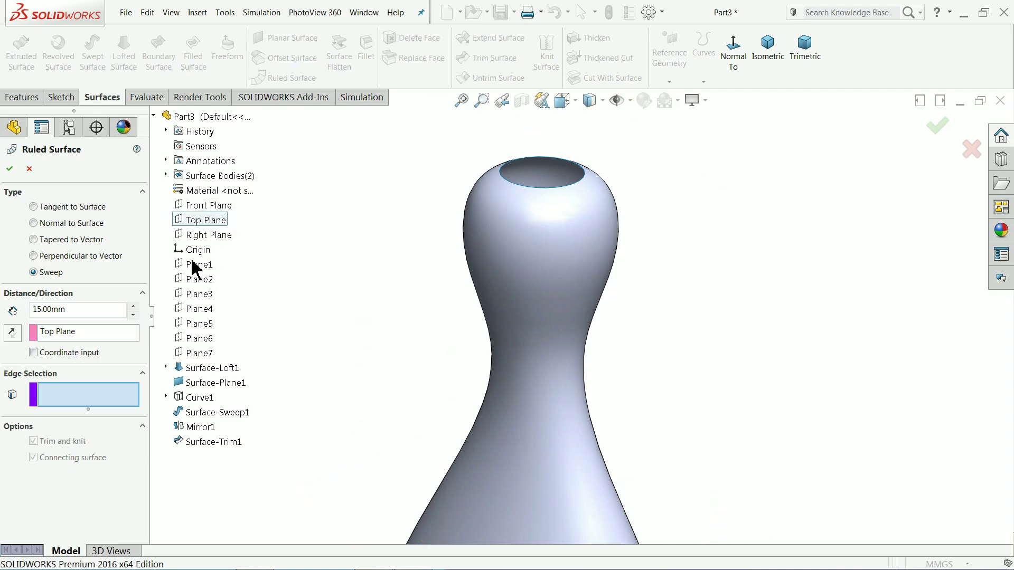
pyautogui.click(518, 186)
pyautogui.scroll(3, 498, 234)
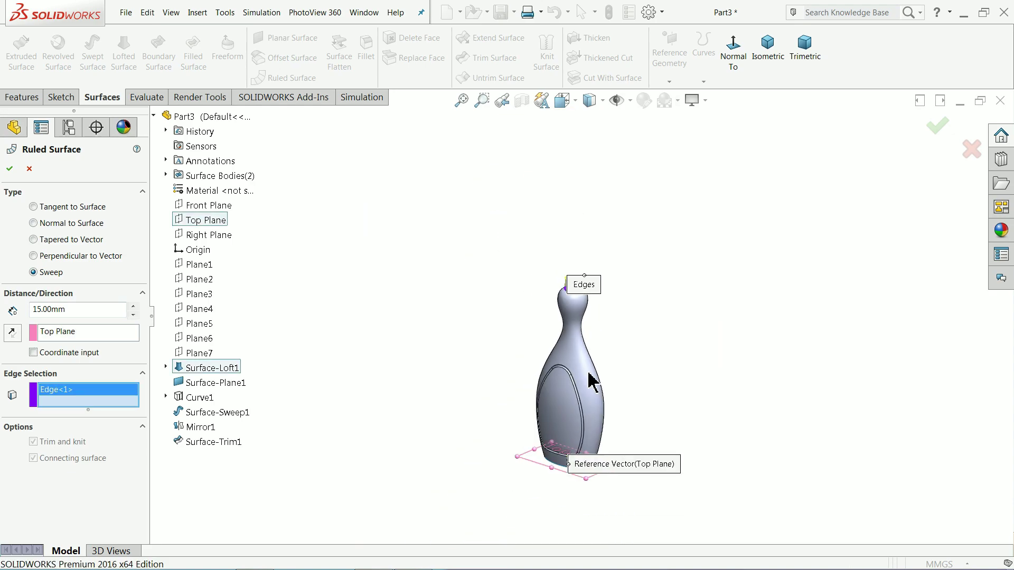
pyautogui.scroll(-3, 555, 453)
pyautogui.scroll(2, 608, 476)
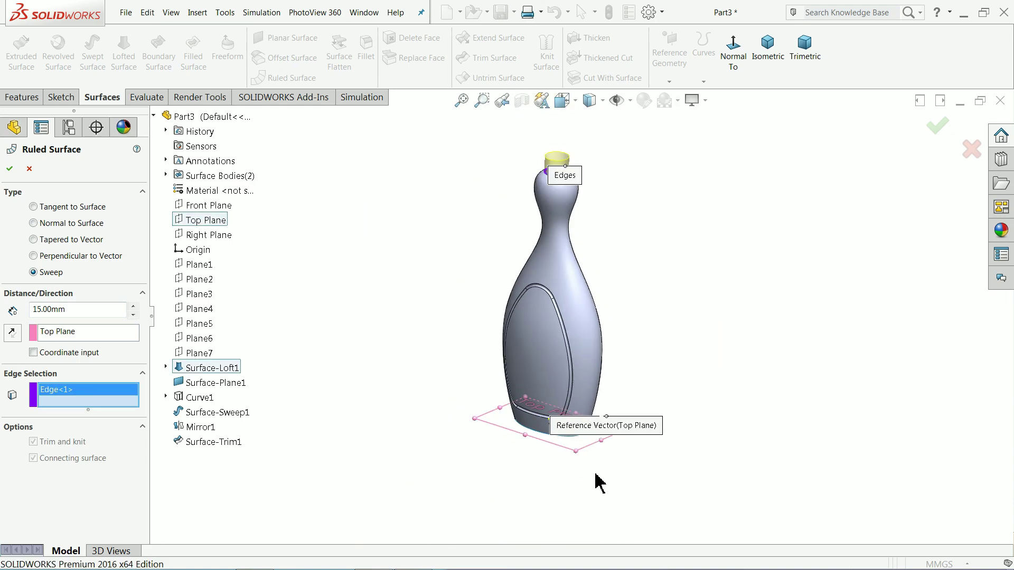
pyautogui.scroll(-5, 571, 370)
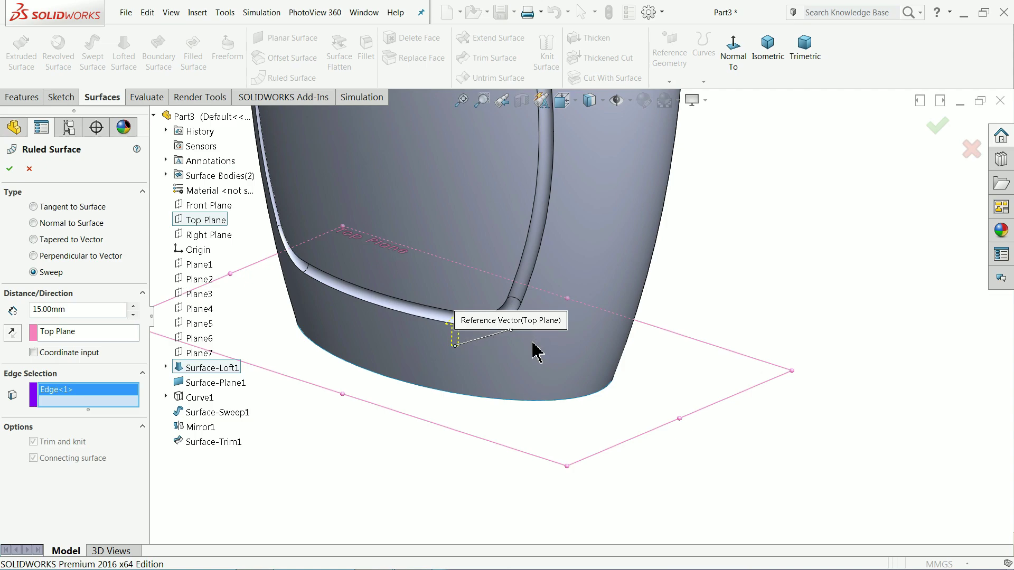
pyautogui.scroll(6, 528, 354)
pyautogui.scroll(-3, 579, 217)
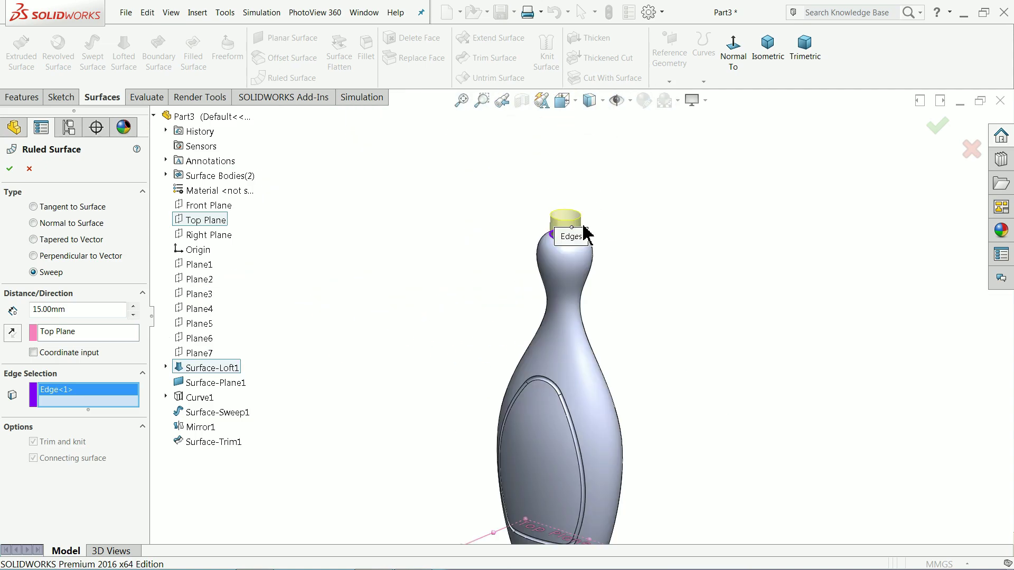
pyautogui.scroll(-4, 584, 227)
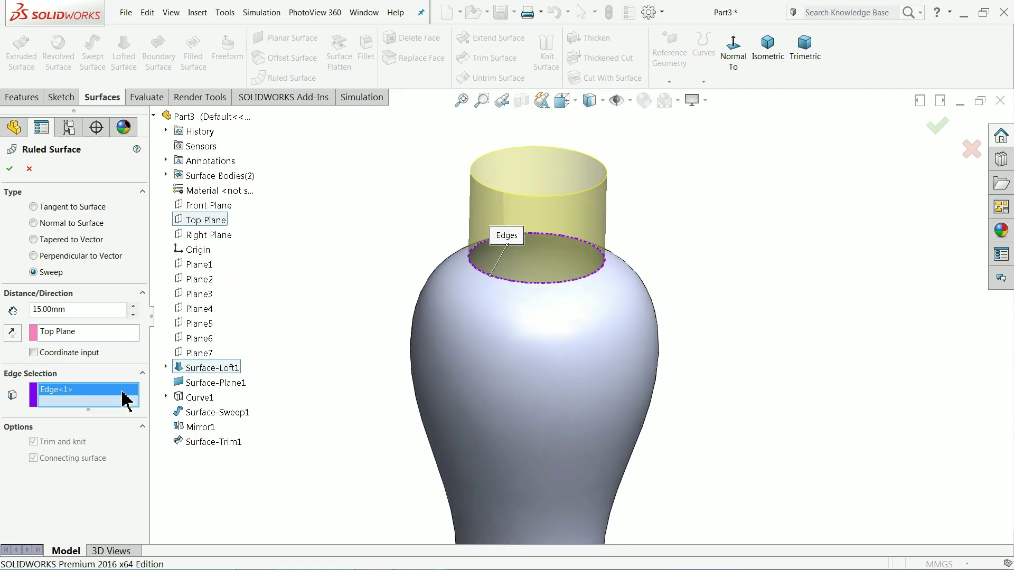
pyautogui.click(10, 169)
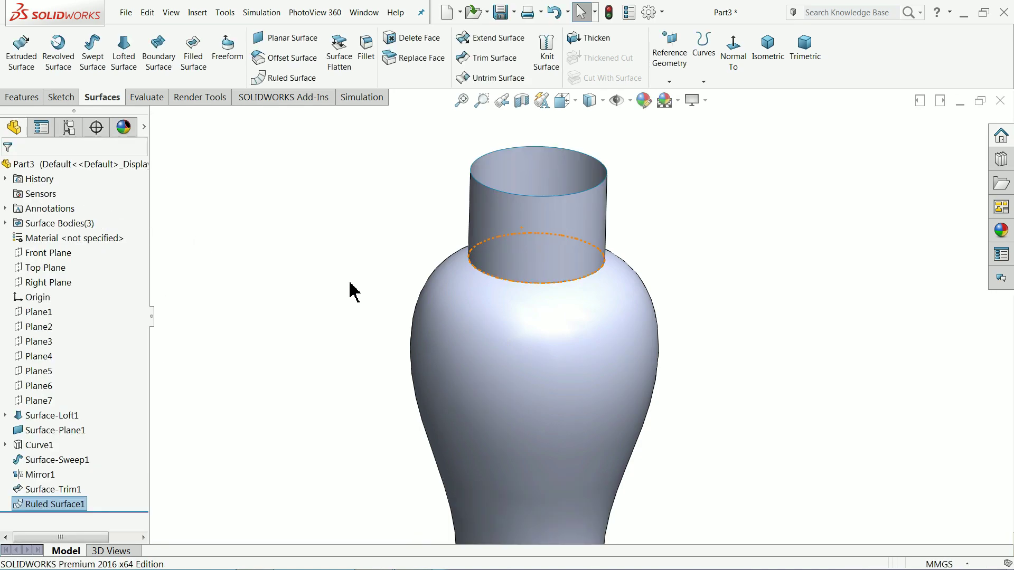
pyautogui.click(5, 223)
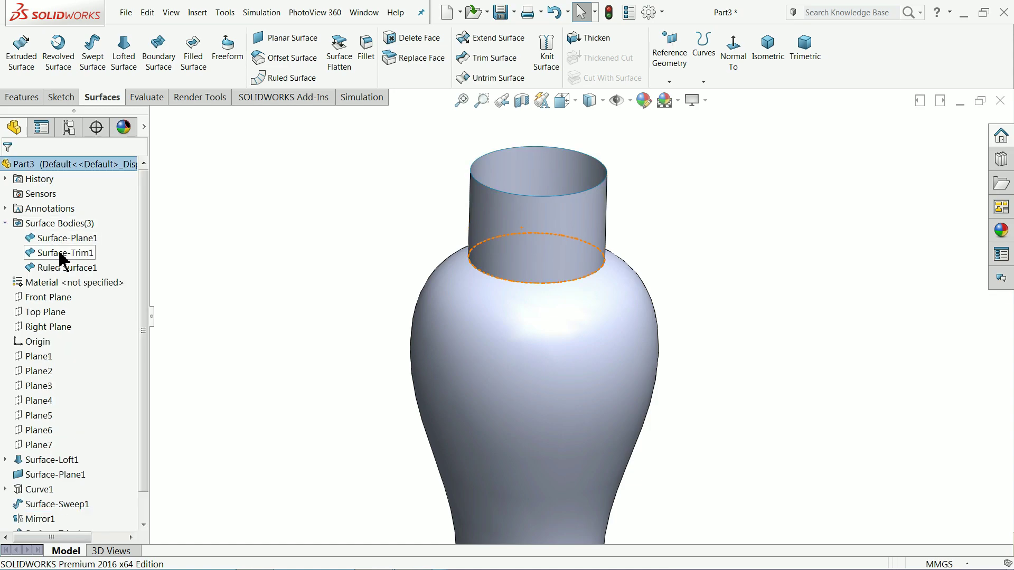
pyautogui.click(273, 236)
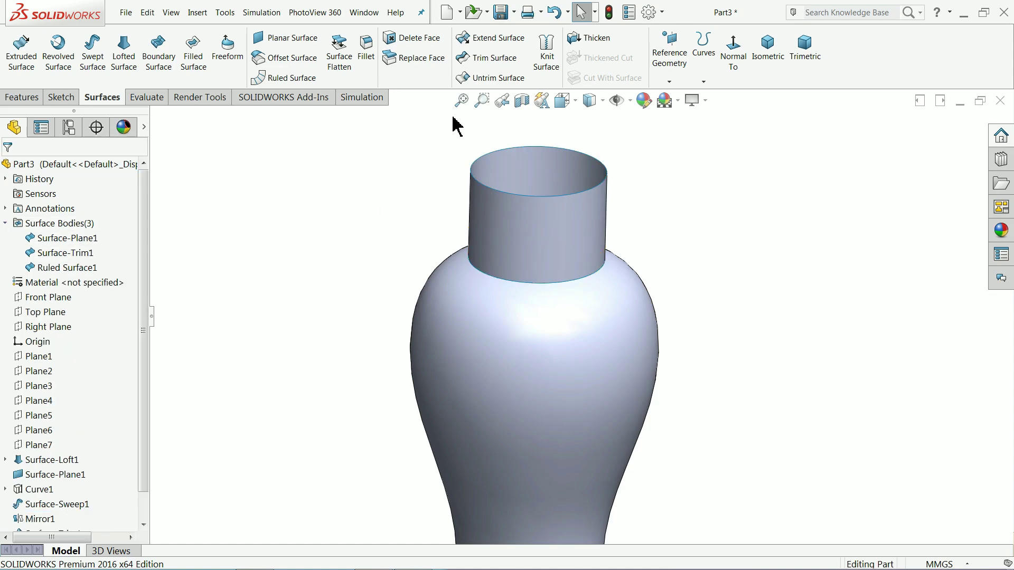
pyautogui.click(547, 47)
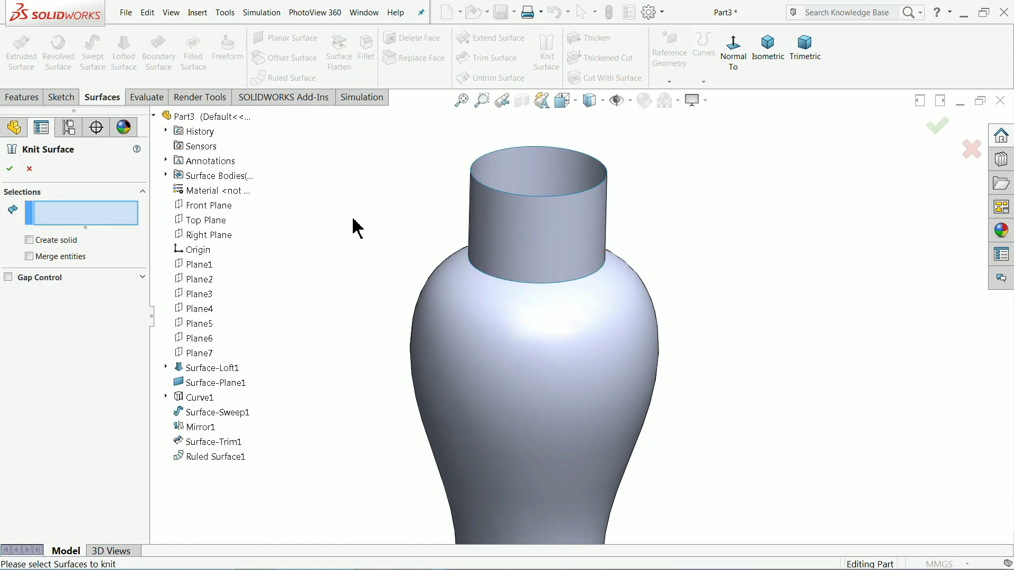
pyautogui.click(521, 246)
pyautogui.click(516, 378)
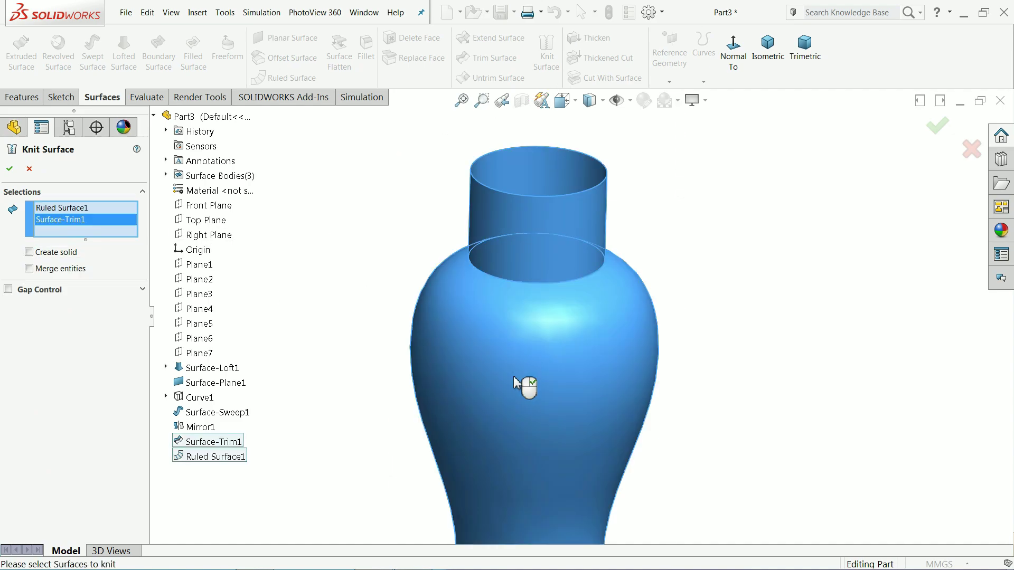
pyautogui.scroll(5, 515, 382)
pyautogui.moveTo(550, 410); pyautogui.dragTo(588, 357, button='middle')
pyautogui.click(594, 376)
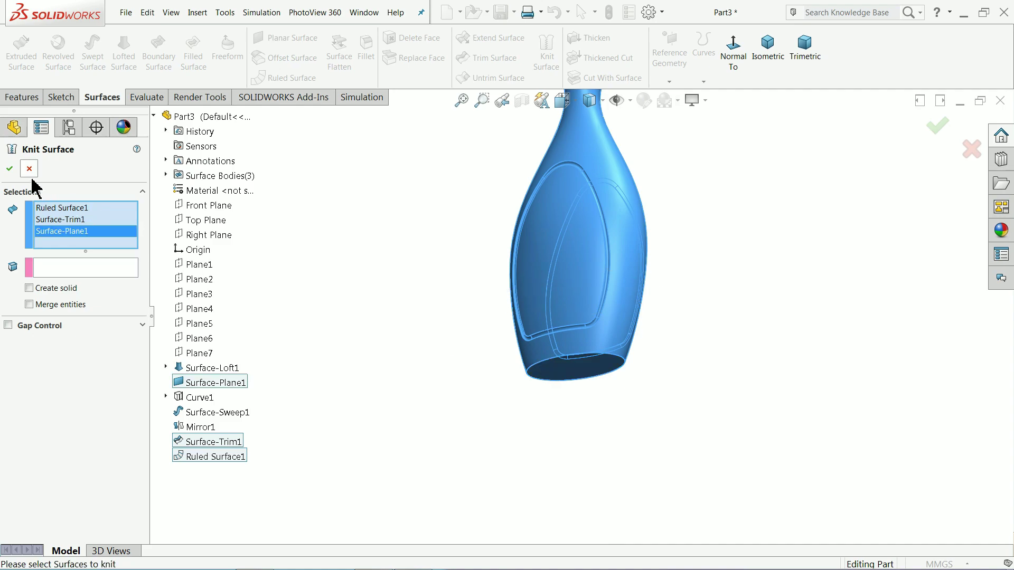
pyautogui.click(9, 169)
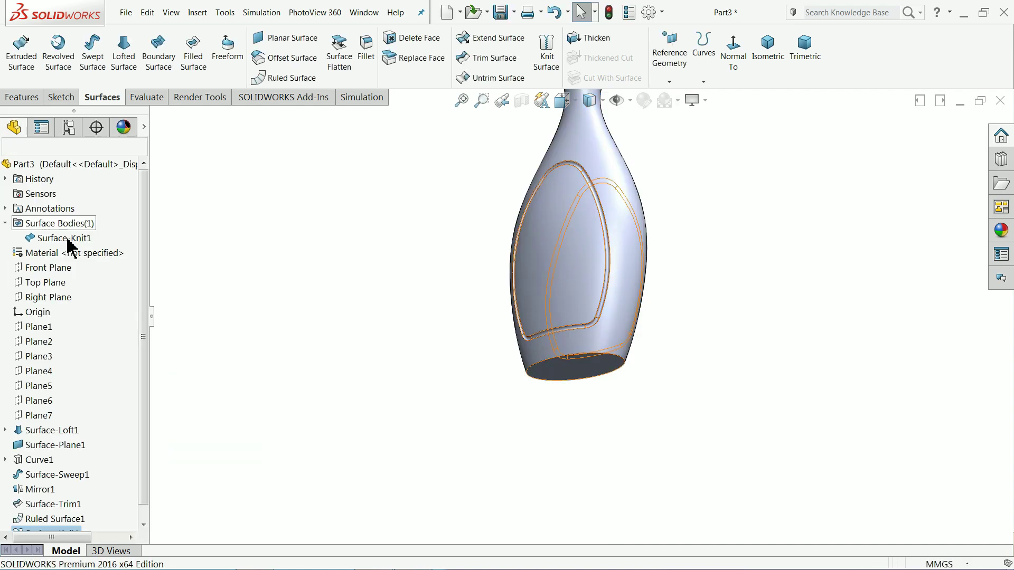
pyautogui.click(68, 246)
pyautogui.click(372, 313)
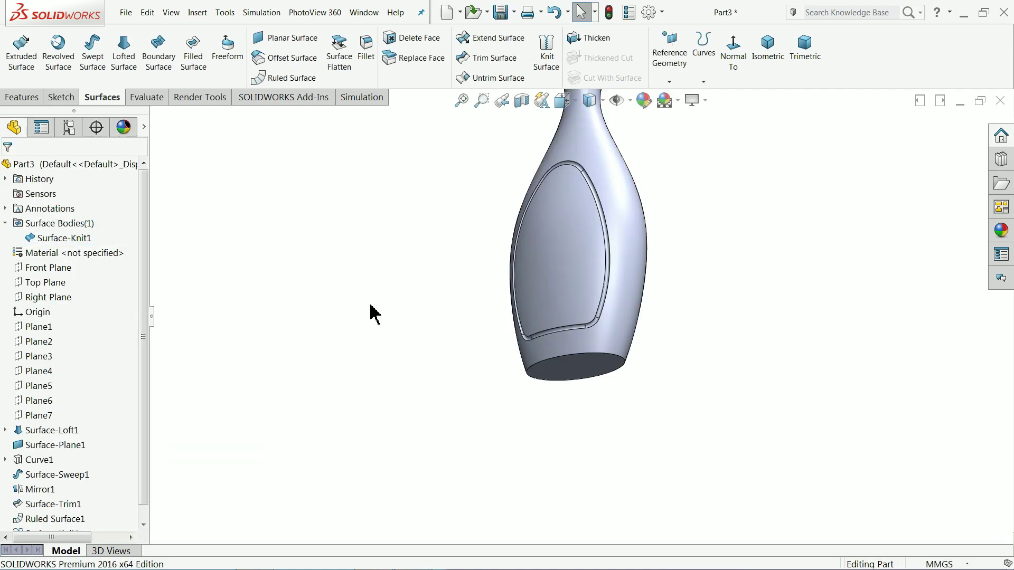
pyautogui.scroll(-6, 566, 208)
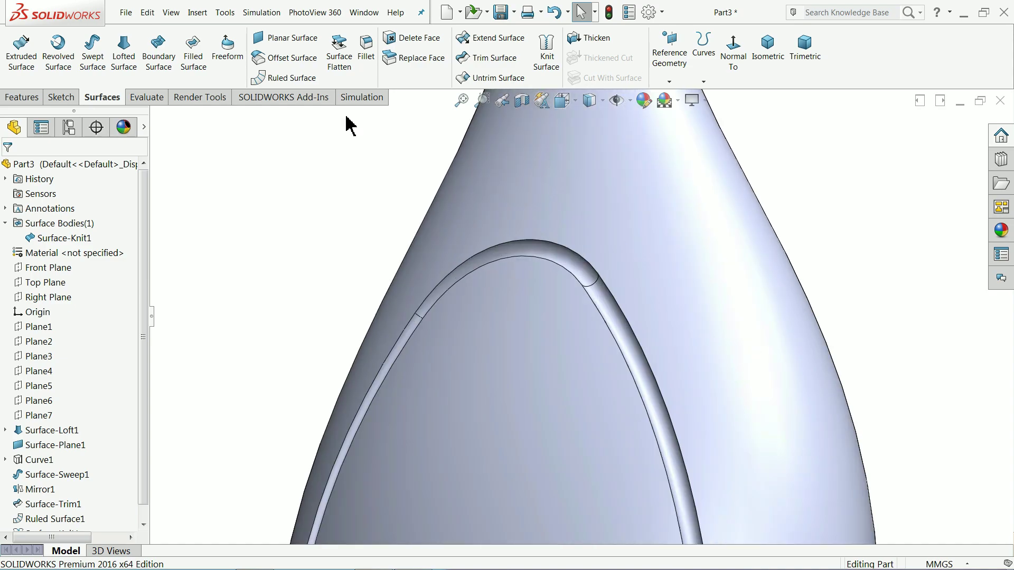
# - Fillet the four edges of the label recess with a 2 mm radius
pyautogui.click(364, 53)
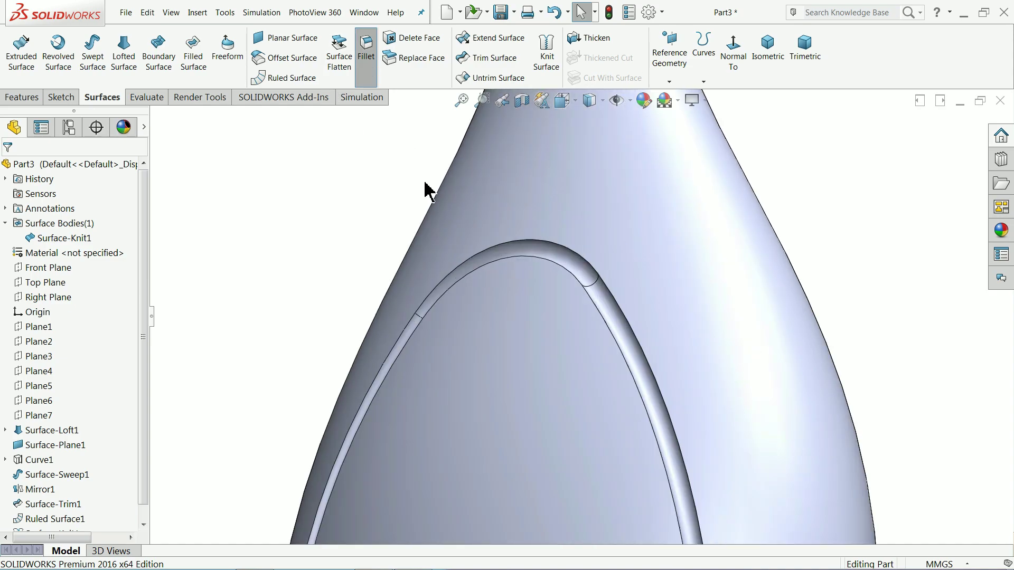
pyautogui.click(467, 268)
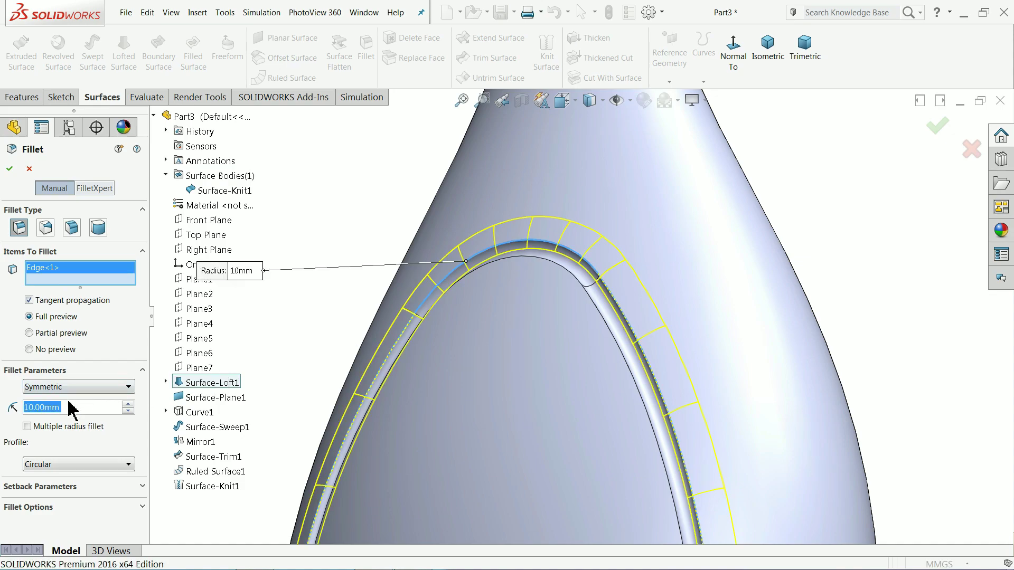
pyautogui.write('2')
pyautogui.press('Return')
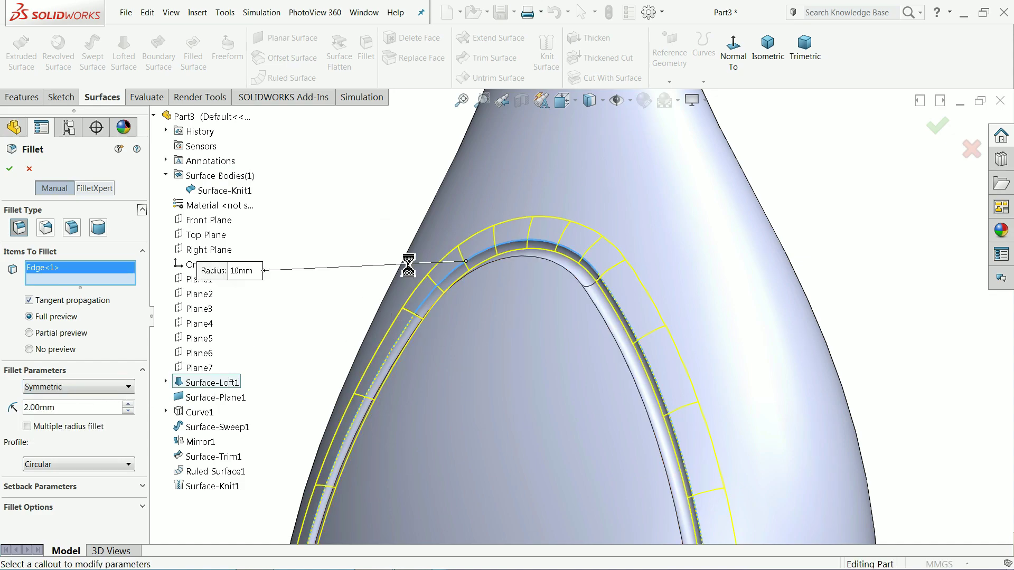
pyautogui.click(483, 267)
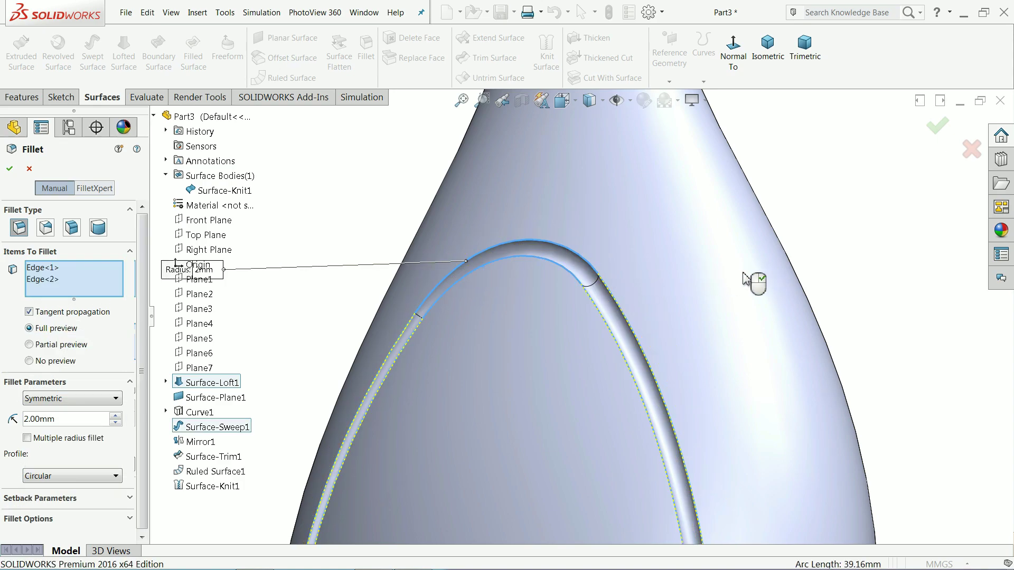
pyautogui.moveTo(794, 288); pyautogui.dragTo(646, 288, button='middle')
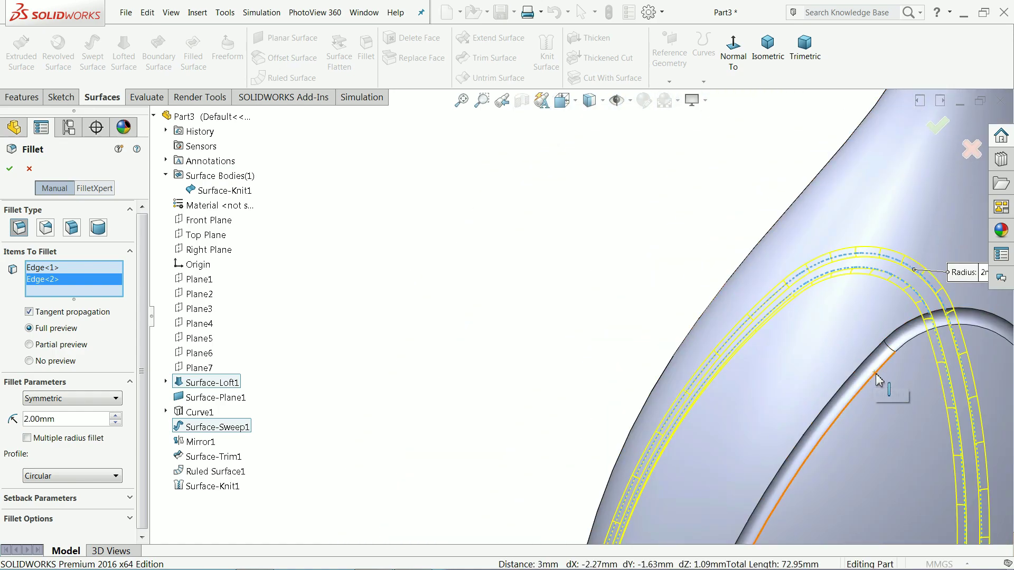
pyautogui.click(877, 376)
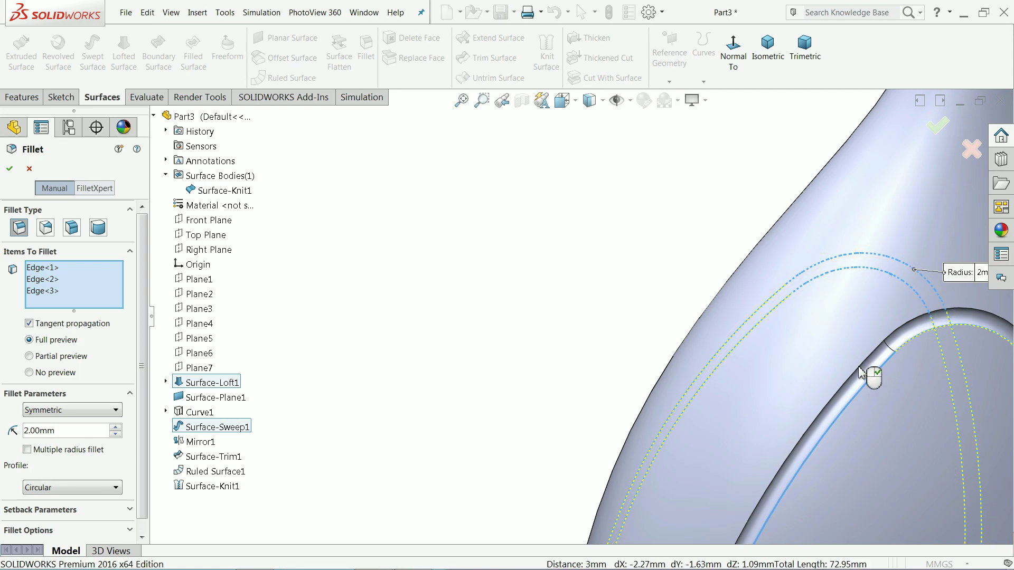
pyautogui.rightClick(861, 372)
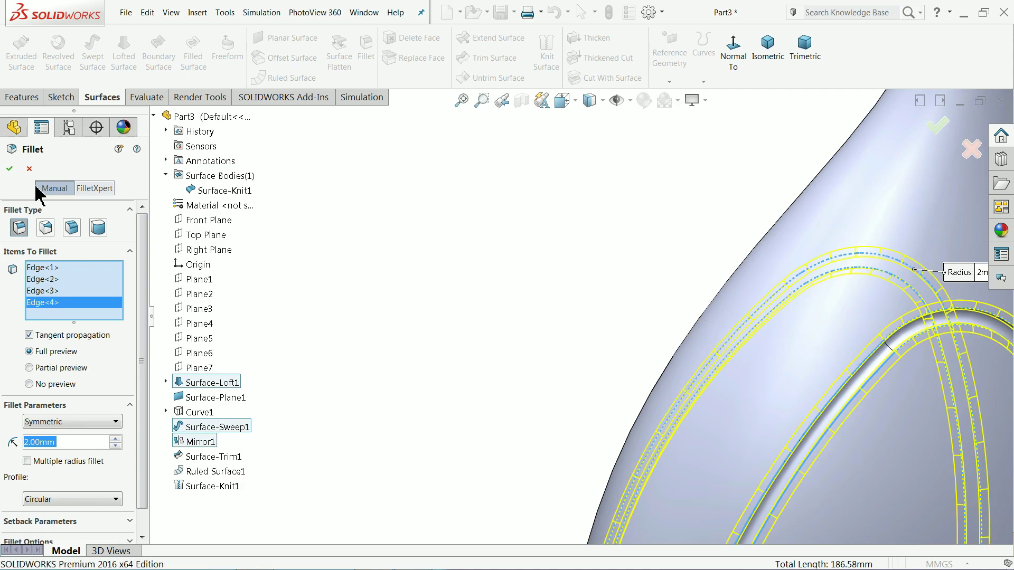
pyautogui.click(10, 168)
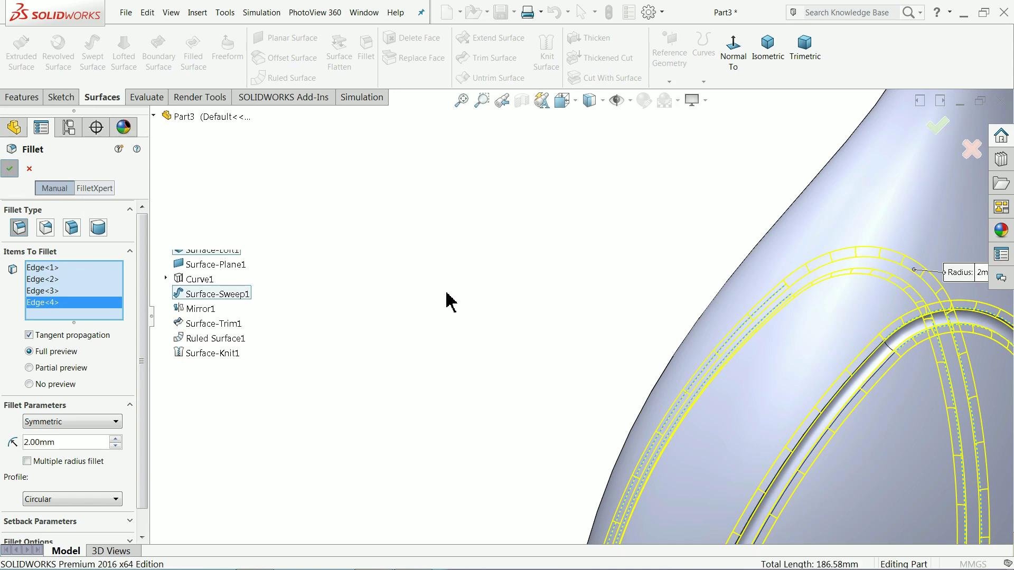
pyautogui.scroll(5, 570, 294)
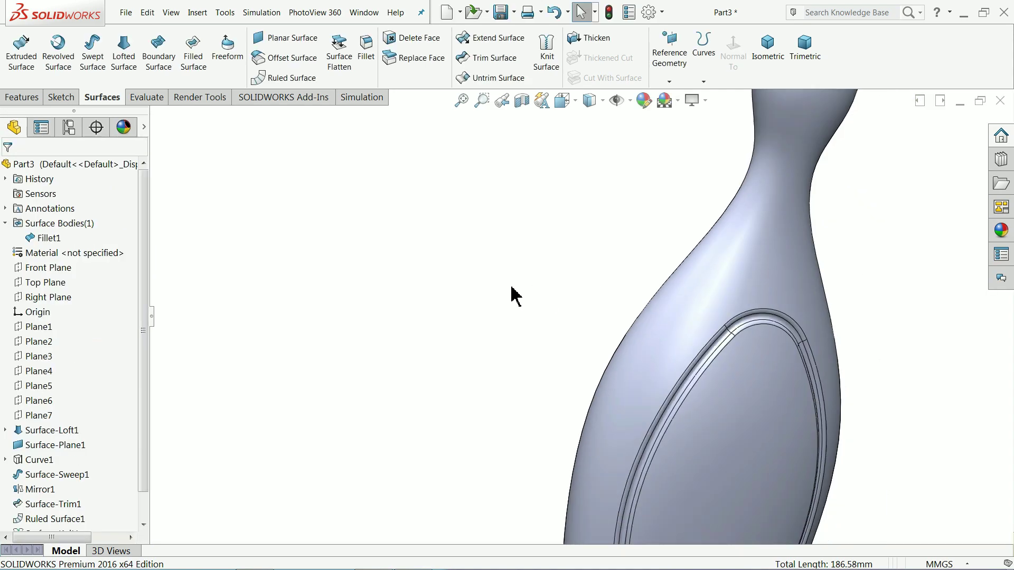
pyautogui.moveTo(528, 342); pyautogui.dragTo(562, 225, button='middle')
pyautogui.scroll(-5, 608, 388)
pyautogui.scroll(-2, 546, 369)
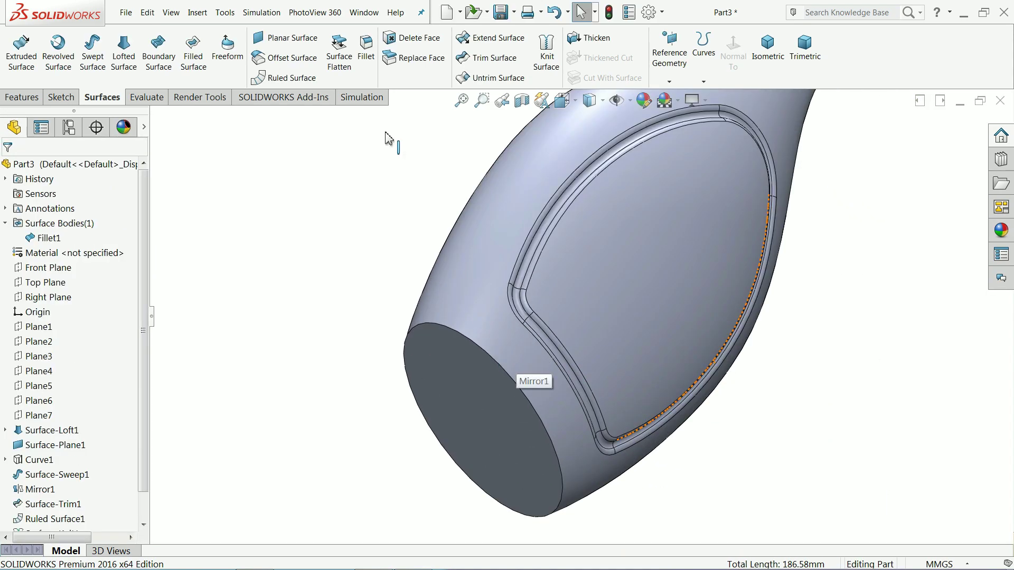
# - Fillet the bottle's base edge with a 10 mm radius
pyautogui.click(367, 60)
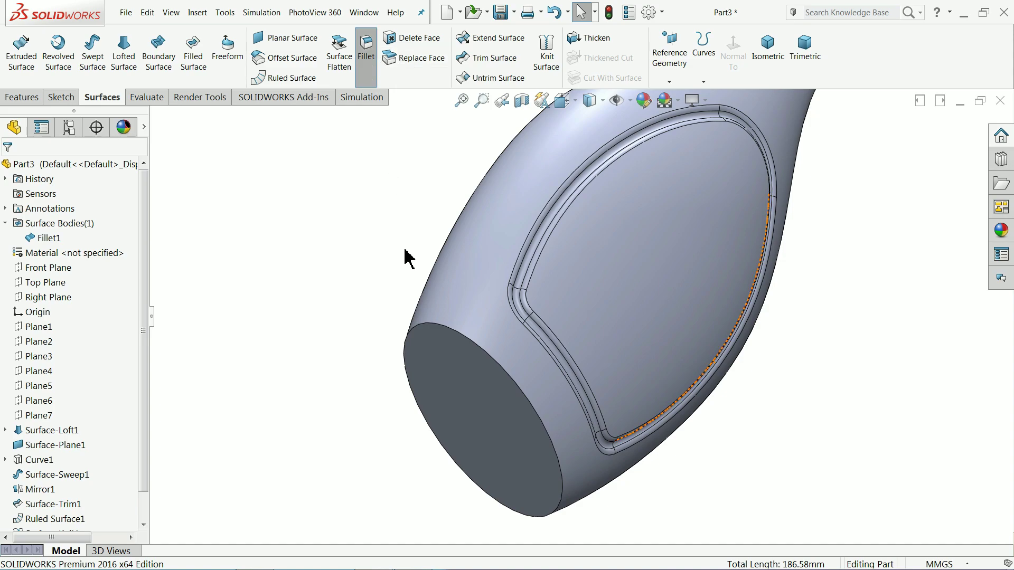
pyautogui.click(429, 331)
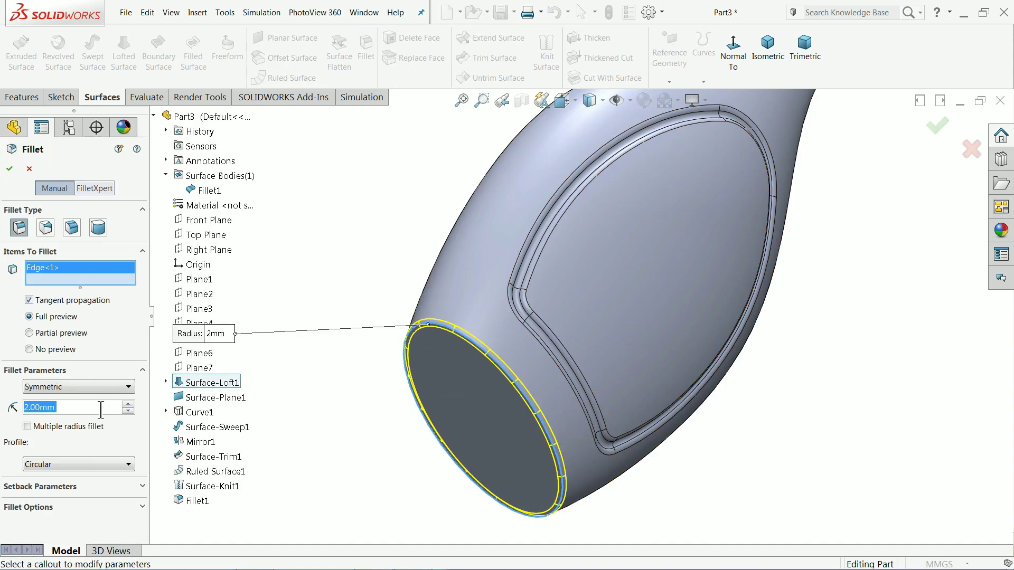
pyautogui.write('10')
pyautogui.press('Return')
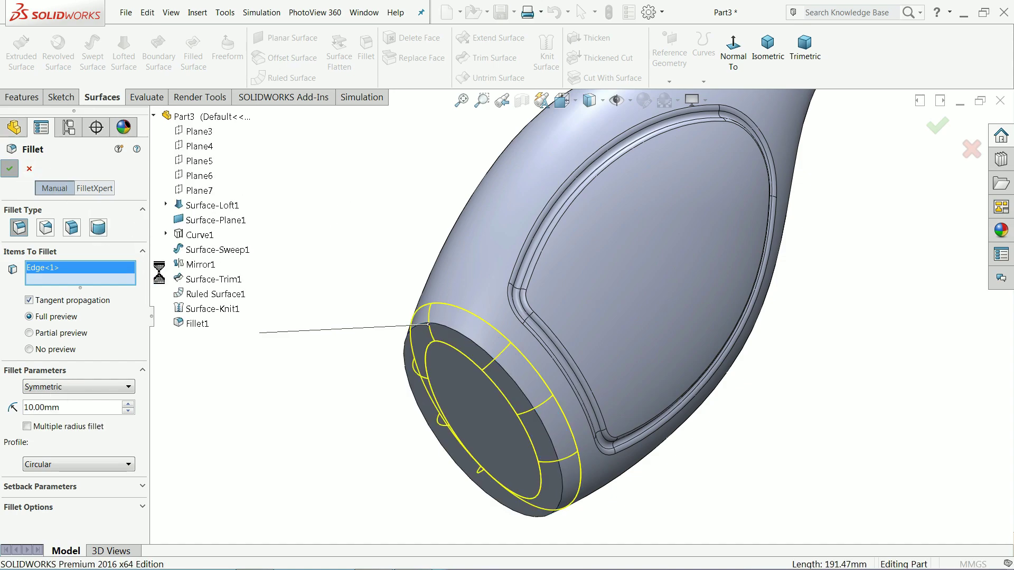
pyautogui.press('Return')
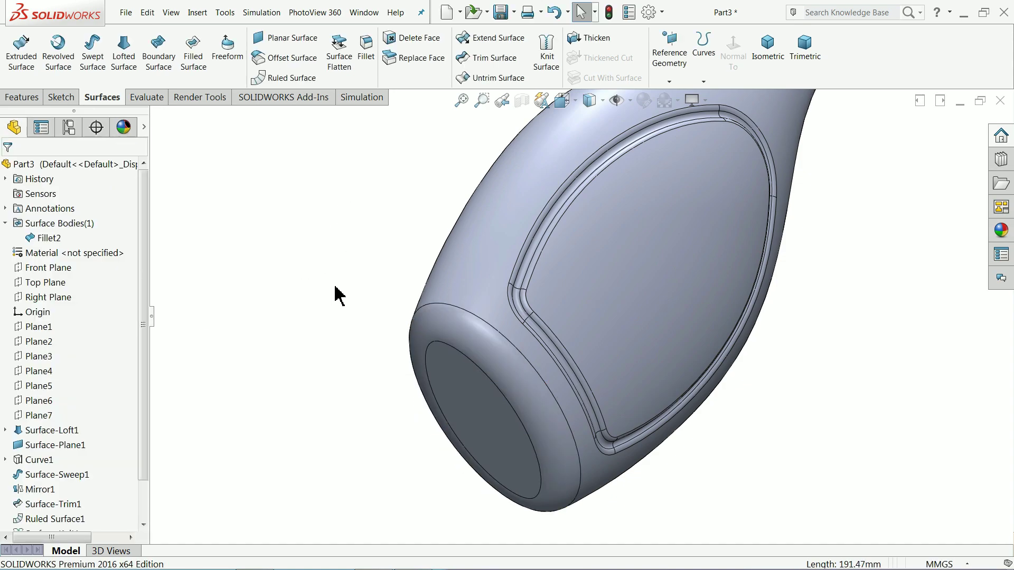
# - Fillet the edge where the neck meets the shoulder with a 2 mm radius
pyautogui.press('f')
pyautogui.moveTo(461, 182); pyautogui.dragTo(611, 366, button='middle')
pyautogui.click(771, 56)
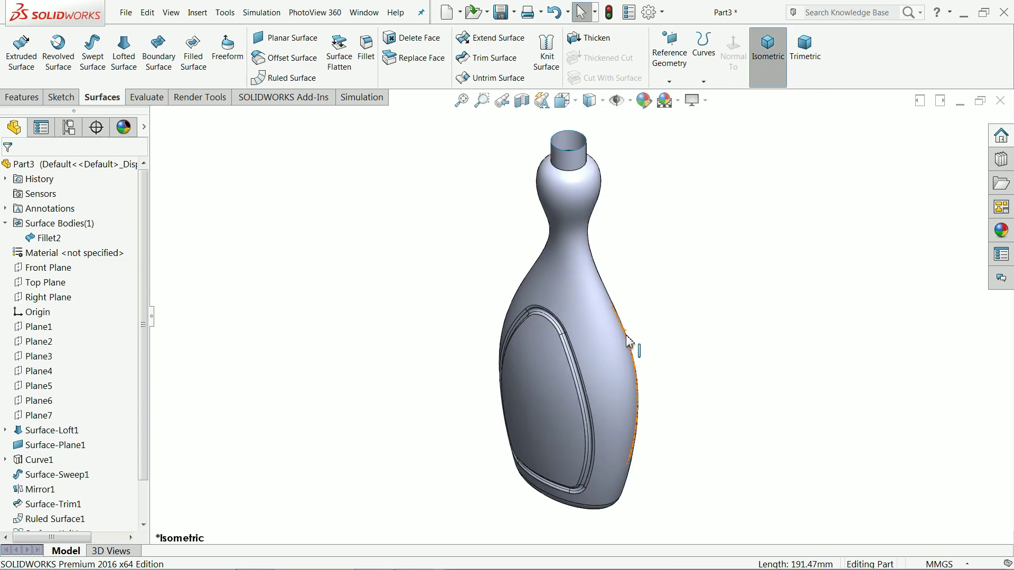
pyautogui.moveTo(658, 338); pyautogui.dragTo(683, 297, button='middle')
pyautogui.scroll(-2, 578, 151)
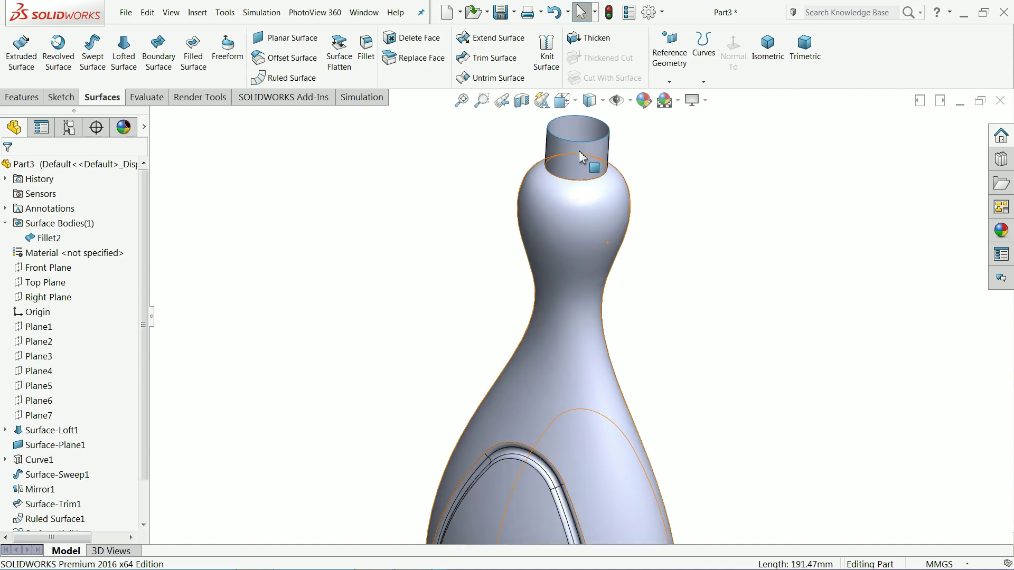
pyautogui.click(368, 53)
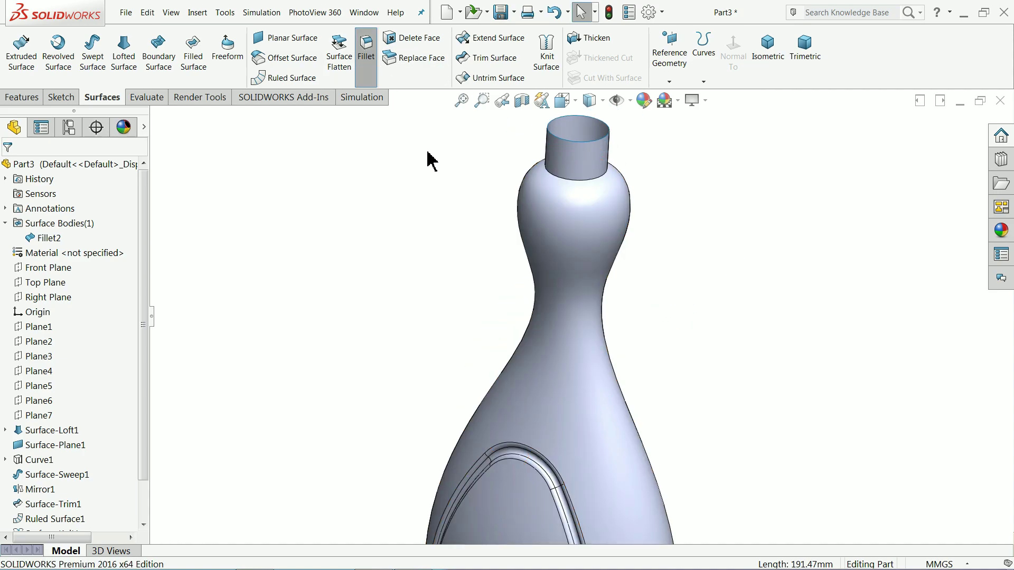
pyautogui.write('2')
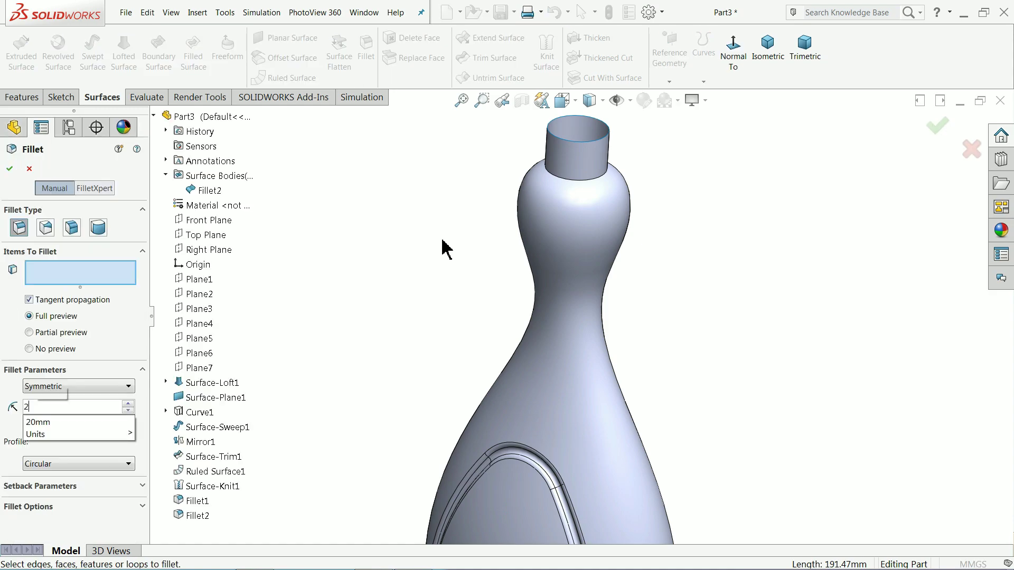
pyautogui.click(591, 181)
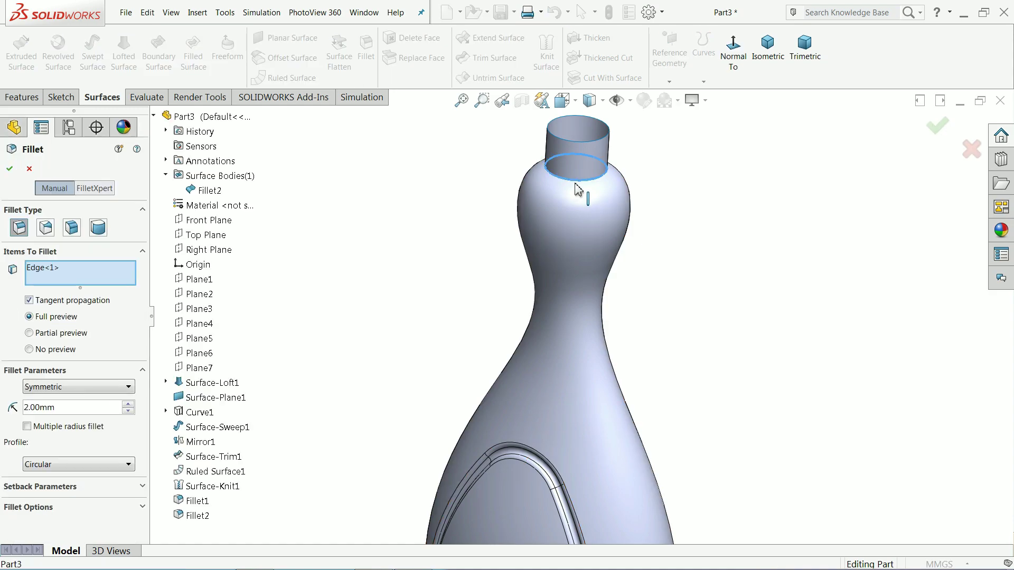
pyautogui.click(10, 169)
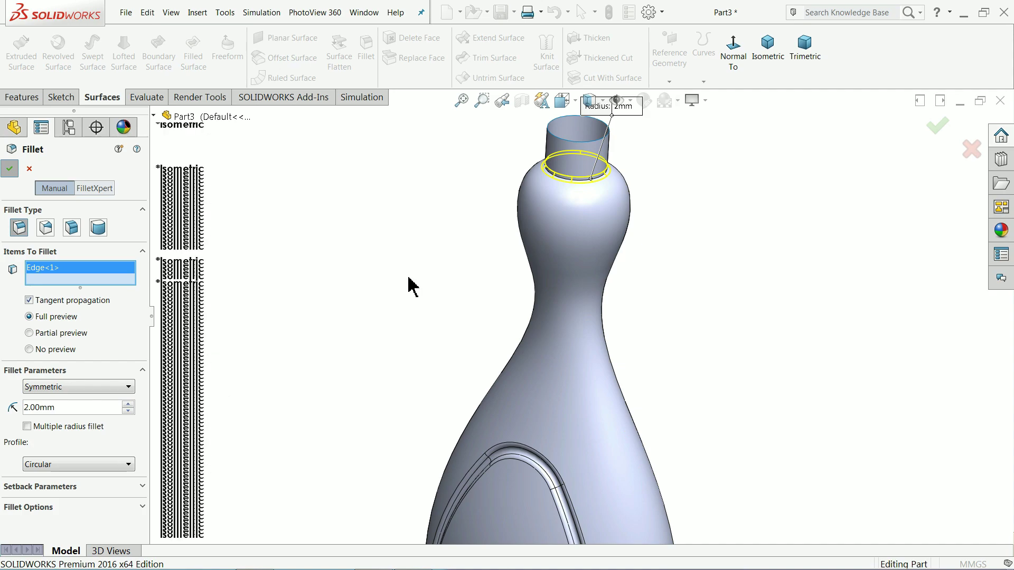
pyautogui.press('f')
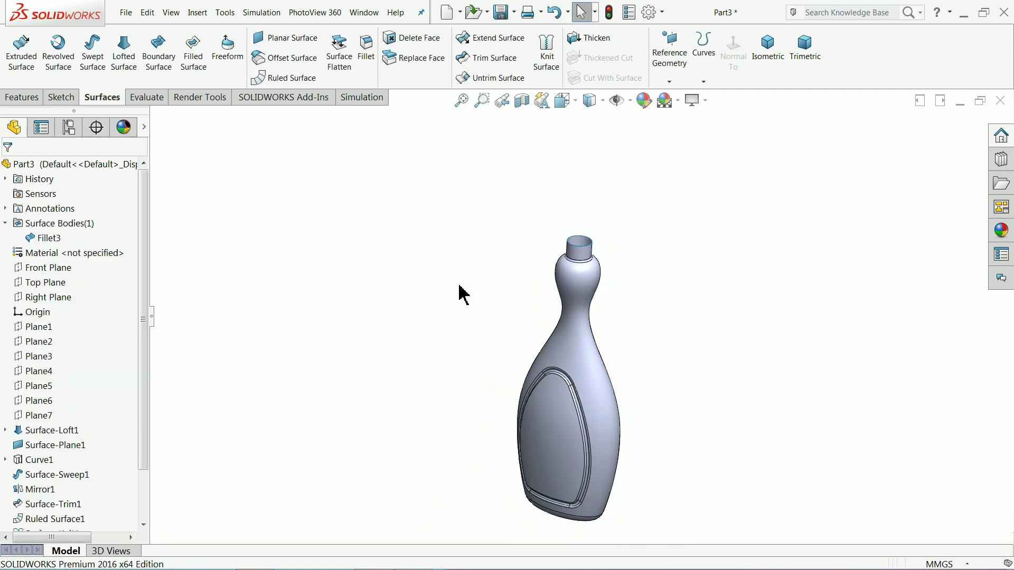
pyautogui.scroll(-5, 626, 407)
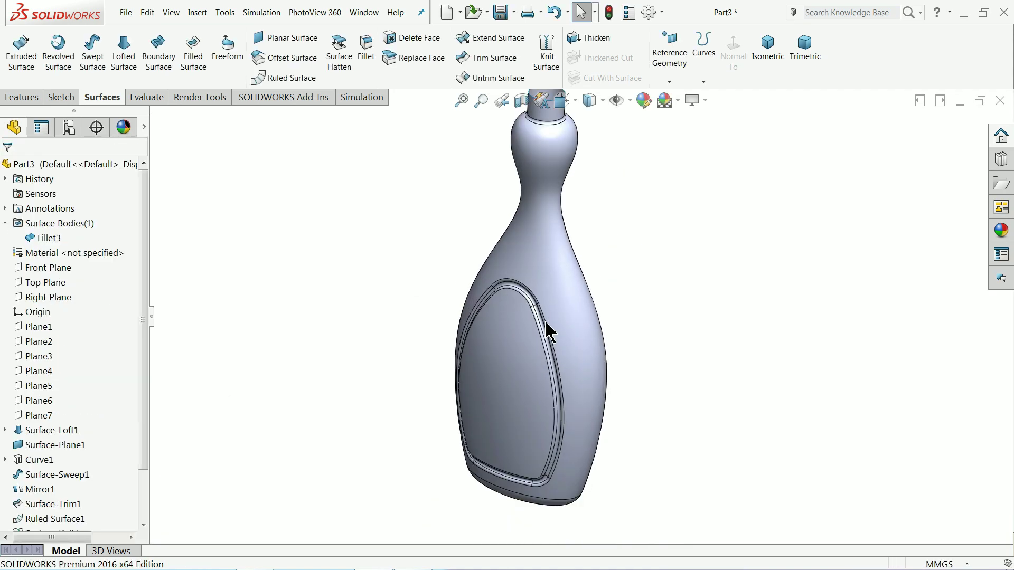
pyautogui.scroll(-1, 572, 302)
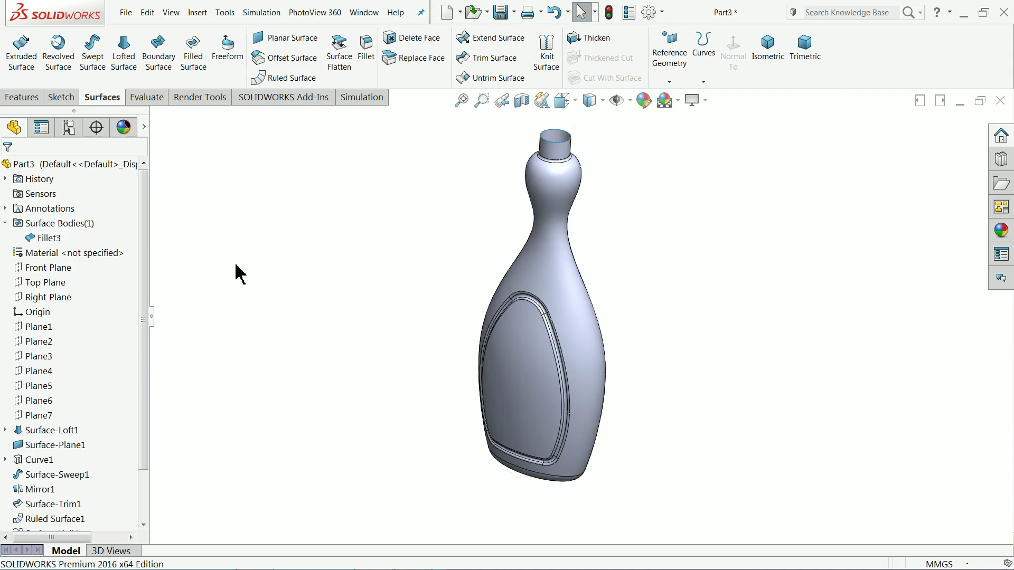
# - Apply the Orange solid colour appearance to the whole bottle part
pyautogui.click(5, 224)
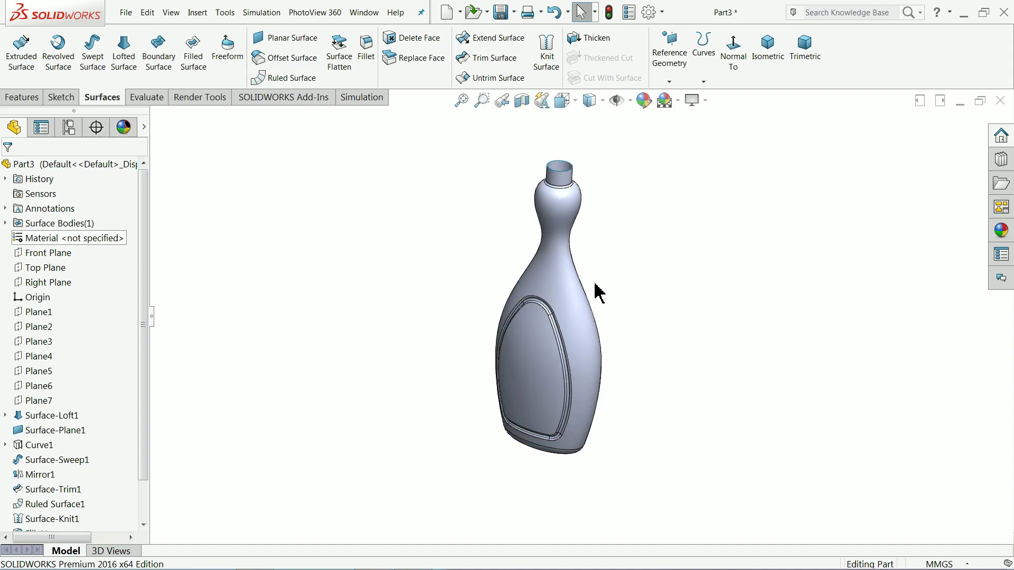
pyautogui.click(302, 189)
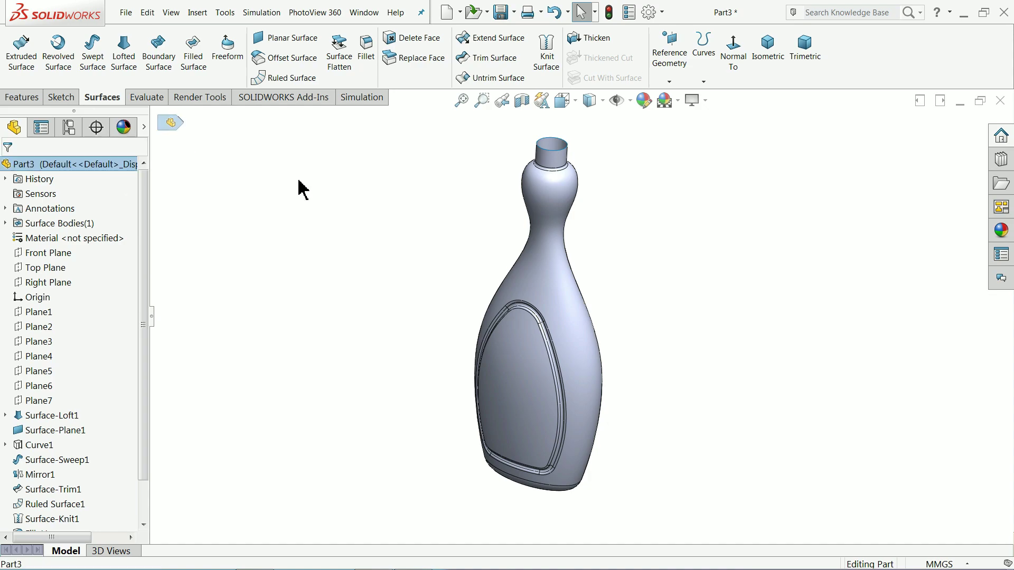
pyautogui.click(999, 231)
pyautogui.scroll(2, 929, 193)
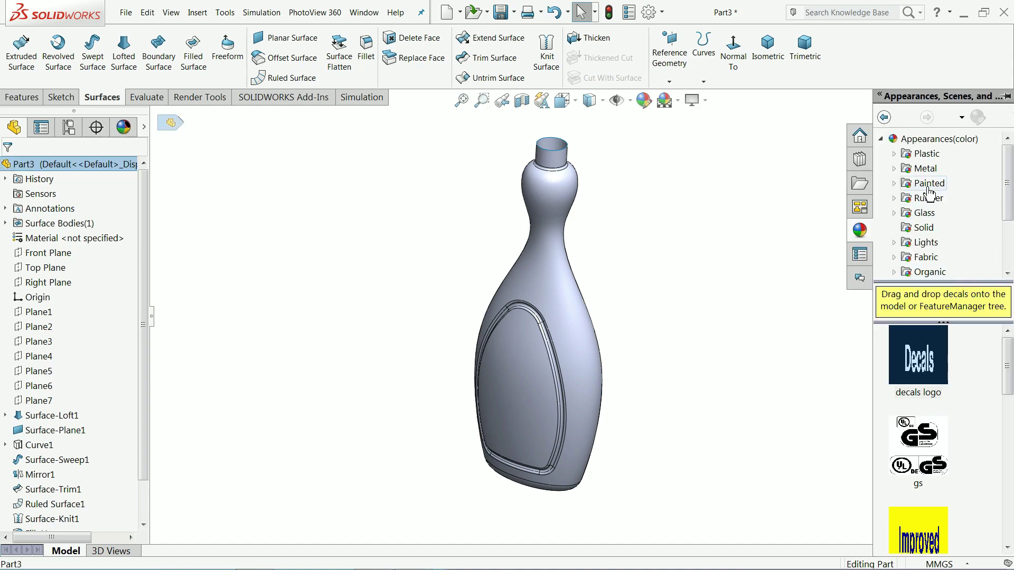
pyautogui.click(933, 227)
pyautogui.moveTo(1006, 361); pyautogui.dragTo(1007, 385)
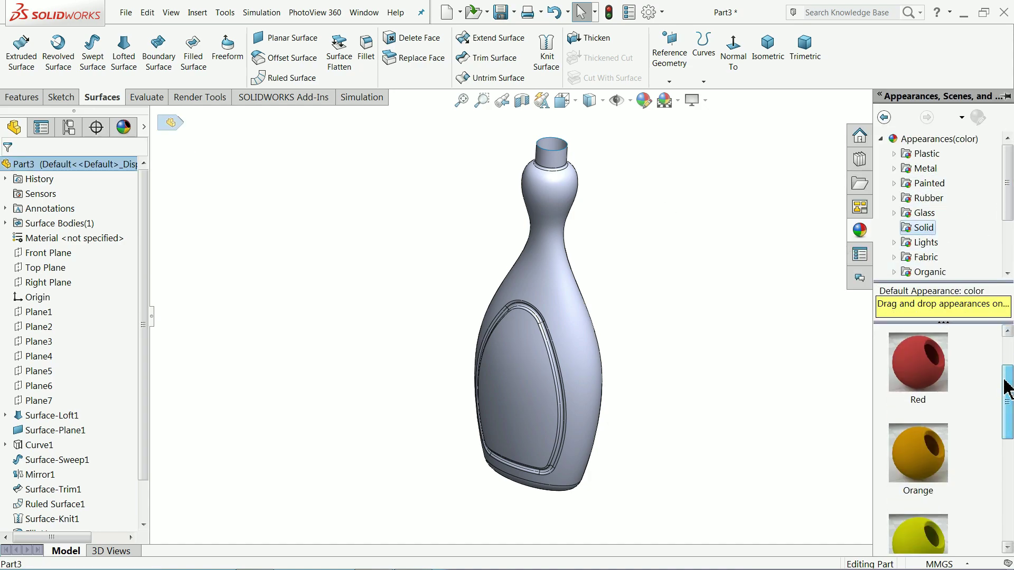
pyautogui.doubleClick(926, 459)
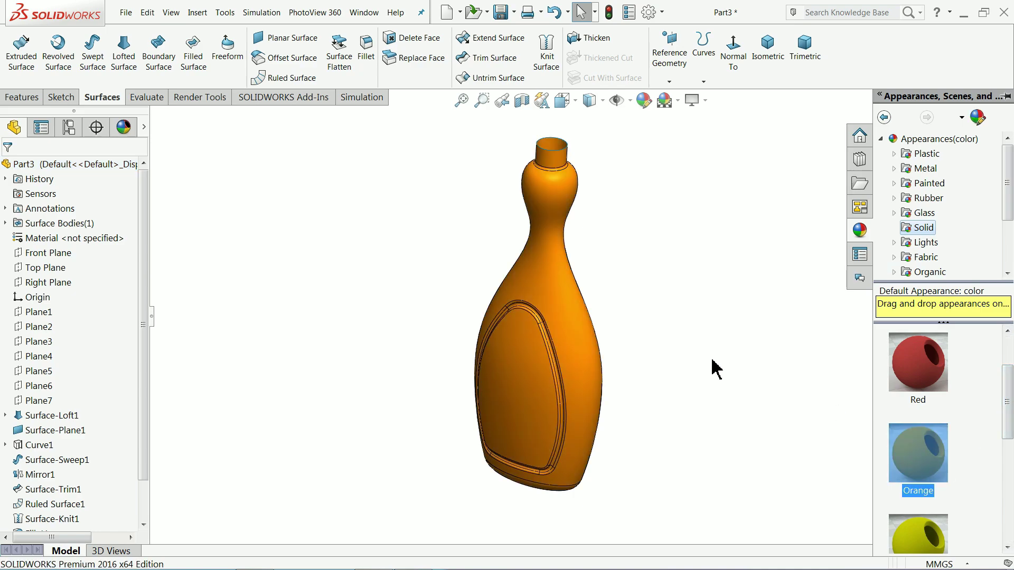
# - Select the recessed label face and browse to the logos folder of the Decals library
pyautogui.click(538, 388)
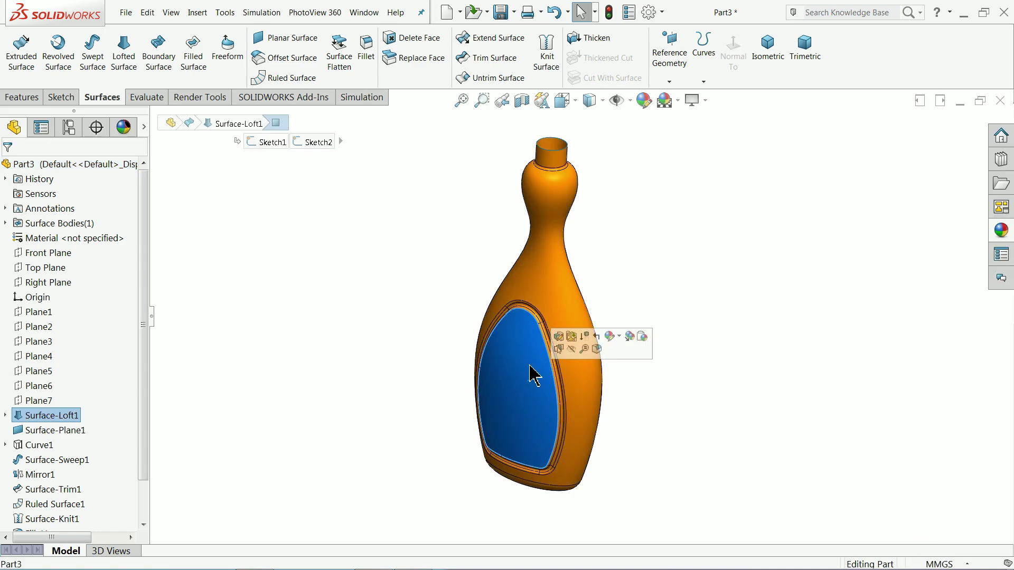
pyautogui.click(1005, 233)
pyautogui.scroll(-2, 924, 257)
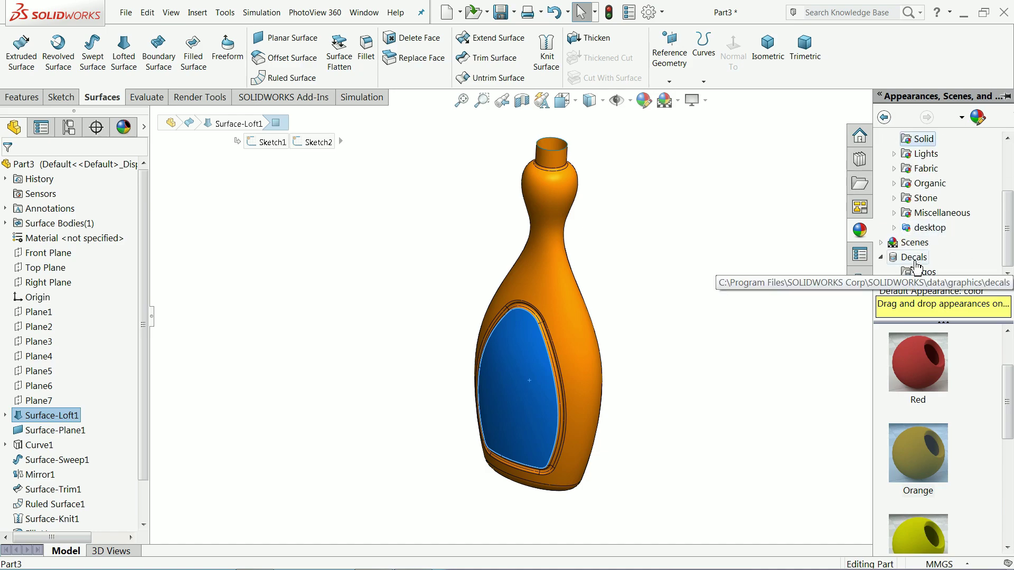
pyautogui.click(916, 260)
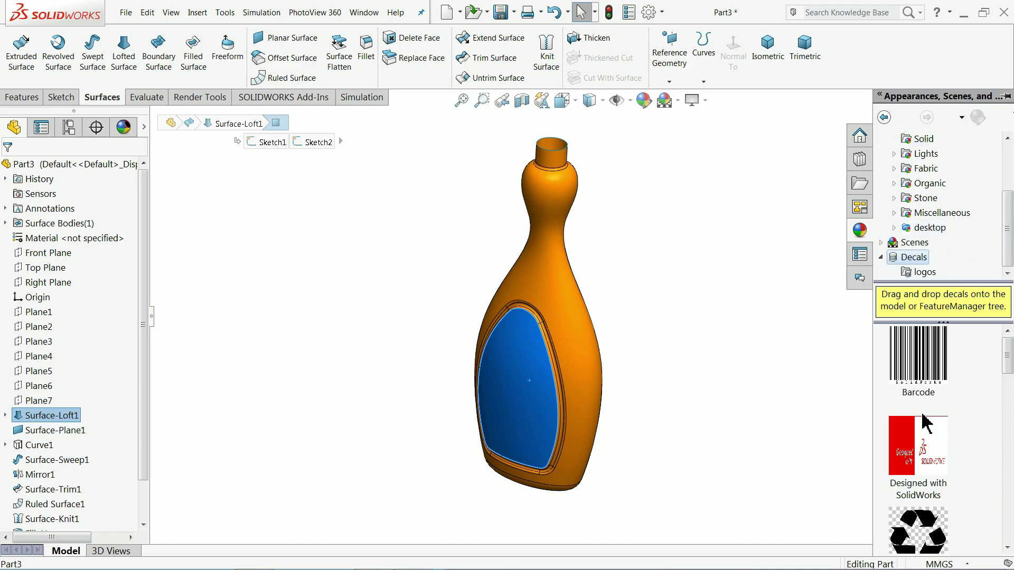
pyautogui.scroll(-3, 925, 404)
pyautogui.scroll(3, 924, 390)
pyautogui.click(926, 274)
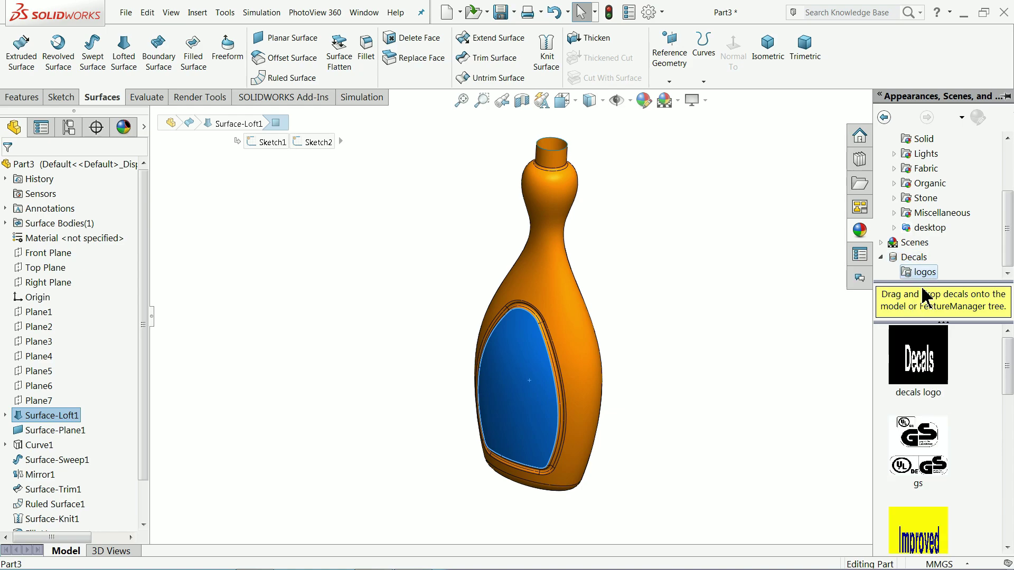
# - Apply a logo decal to the label face and replace its image with tide.jpg
pyautogui.doubleClick(919, 370)
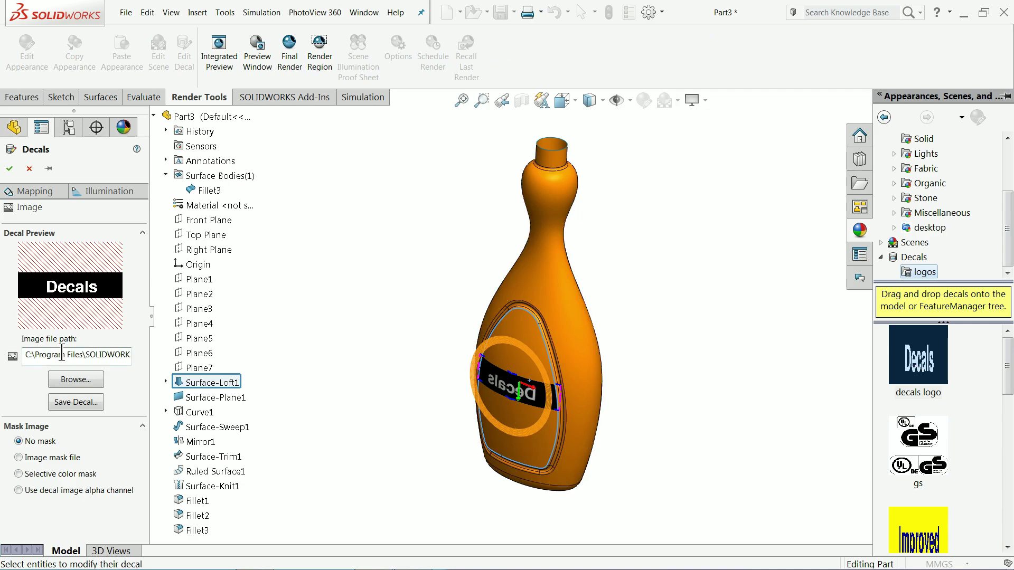
pyautogui.click(74, 379)
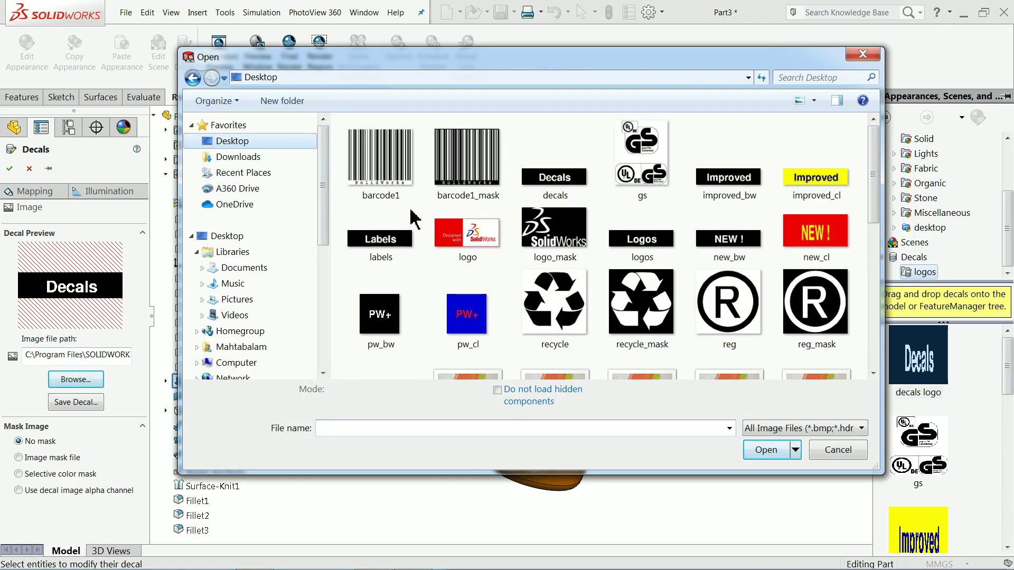
pyautogui.click(608, 267)
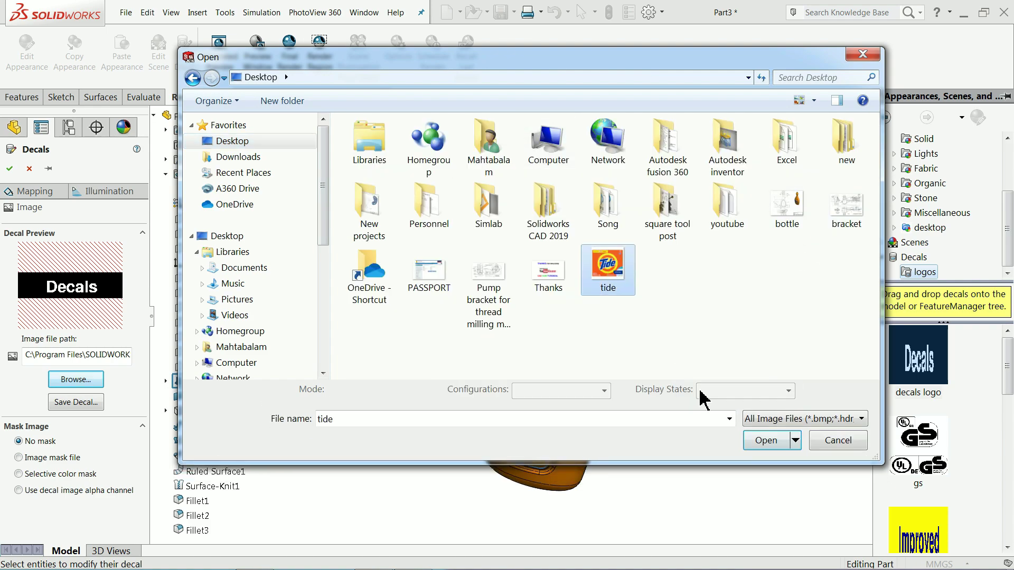
pyautogui.click(765, 440)
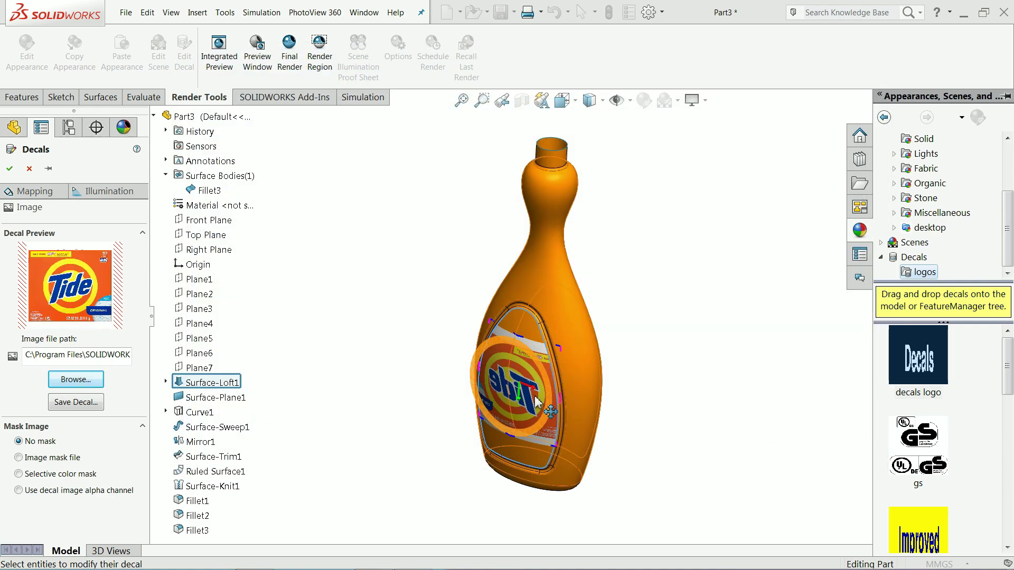
pyautogui.scroll(-3, 536, 401)
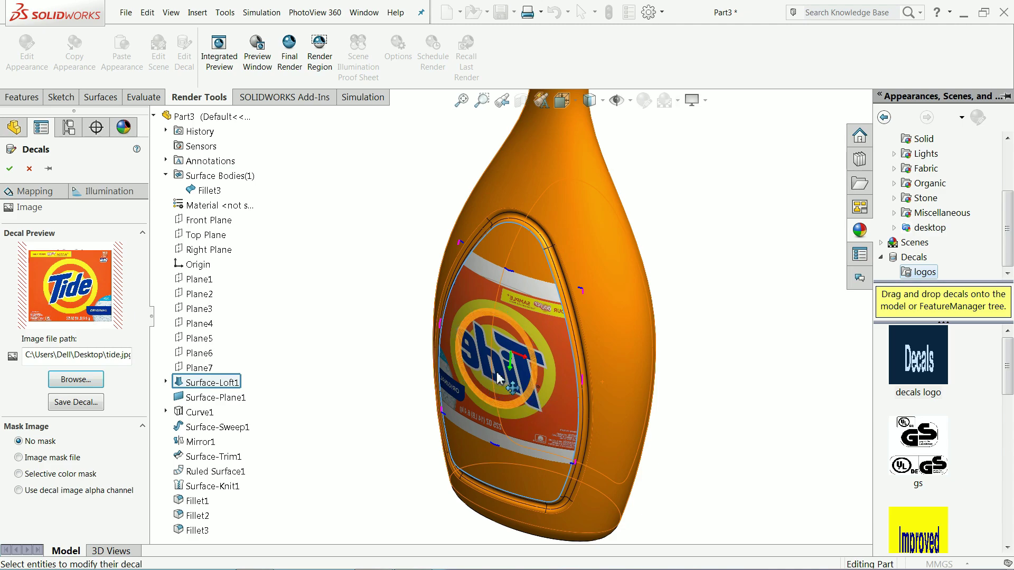
# - Mirror the decal horizontally in its mapping settings so Tide reads correctly
pyautogui.click(35, 196)
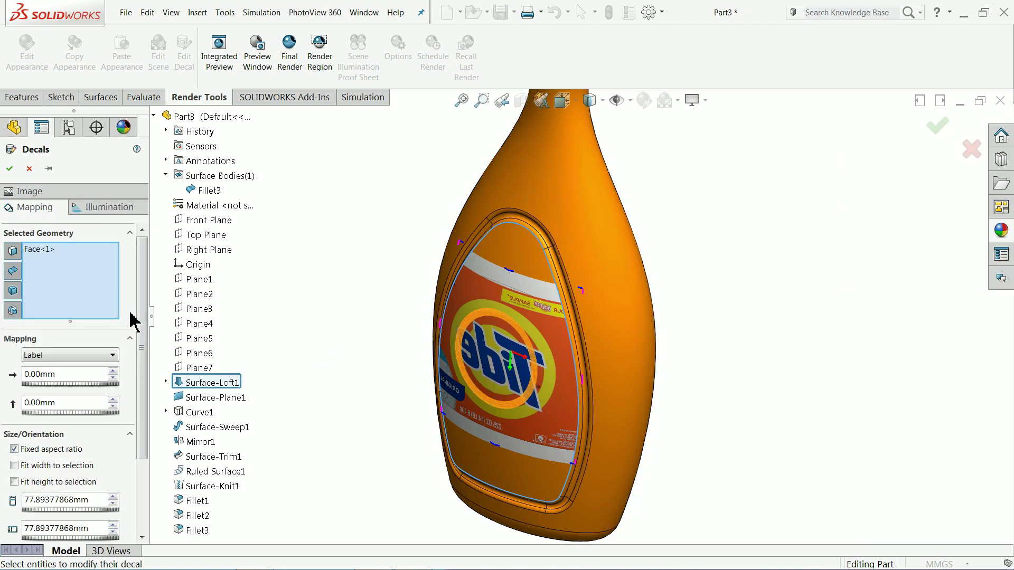
pyautogui.moveTo(144, 355); pyautogui.dragTo(142, 428)
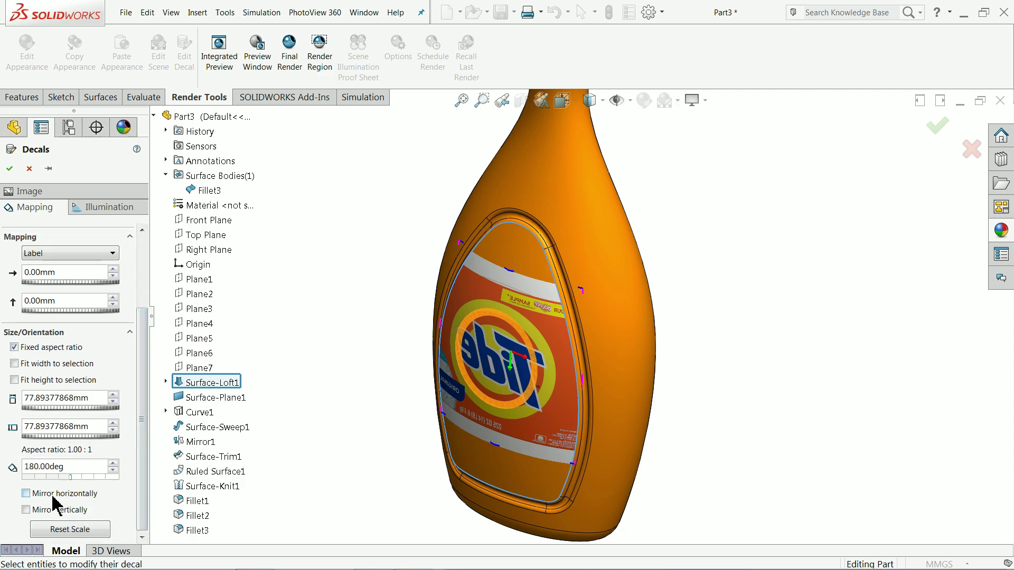
pyautogui.click(26, 493)
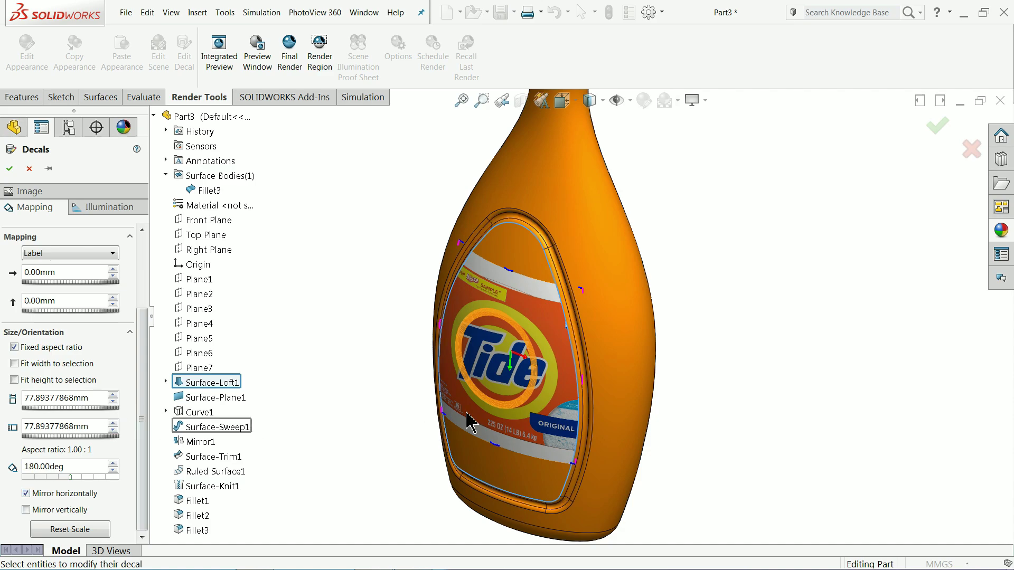
pyautogui.scroll(-3, 525, 419)
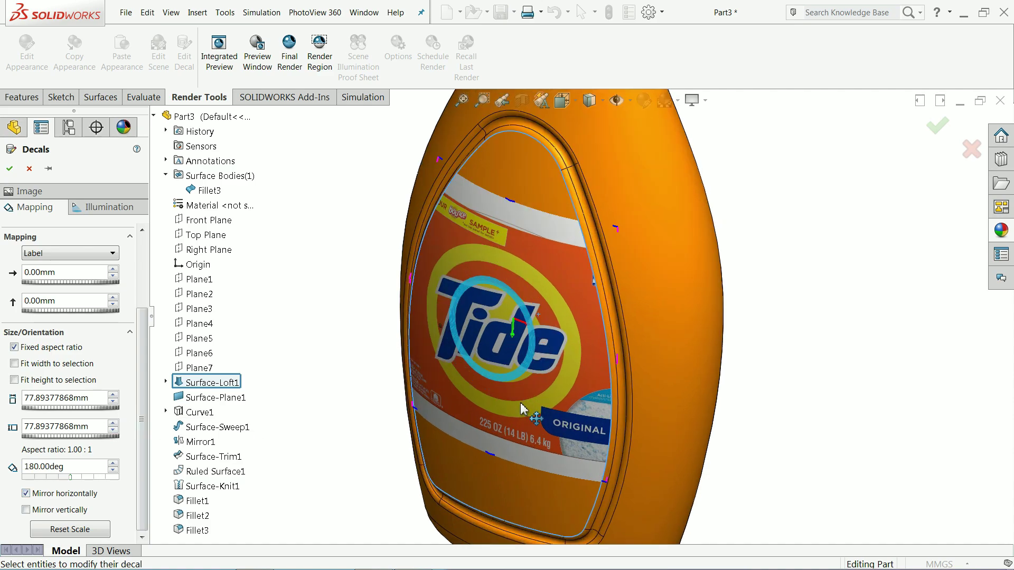
# - Size the decal to 120 mm and confirm it
pyautogui.click(113, 424)
pyautogui.click(112, 424)
pyautogui.click(113, 424)
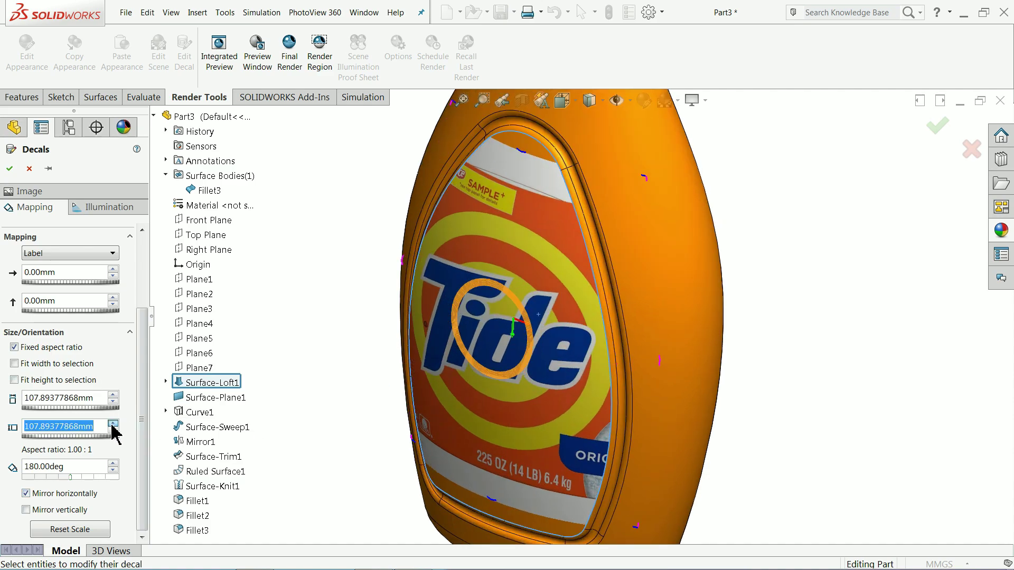
pyautogui.click(113, 424)
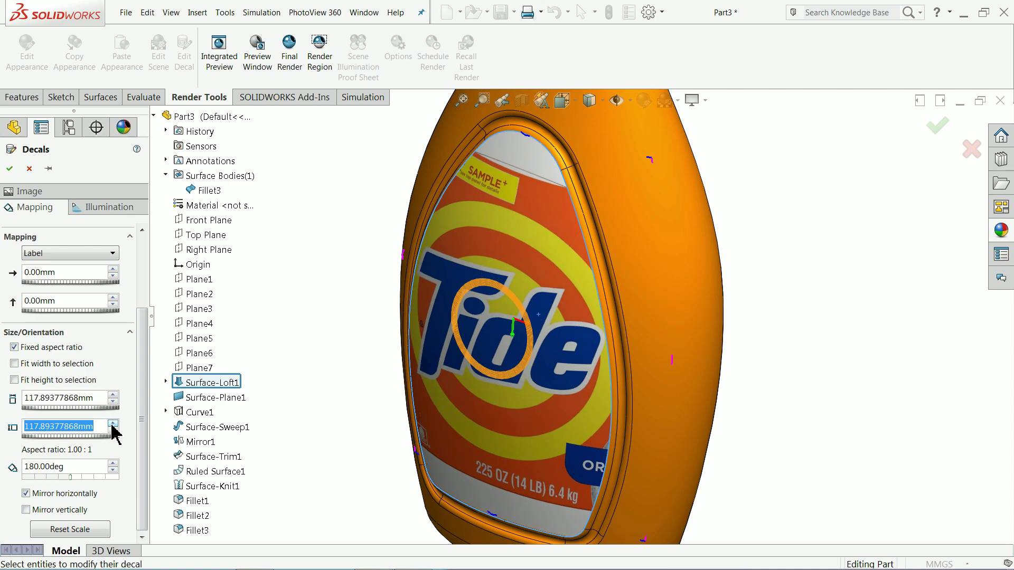
pyautogui.click(112, 424)
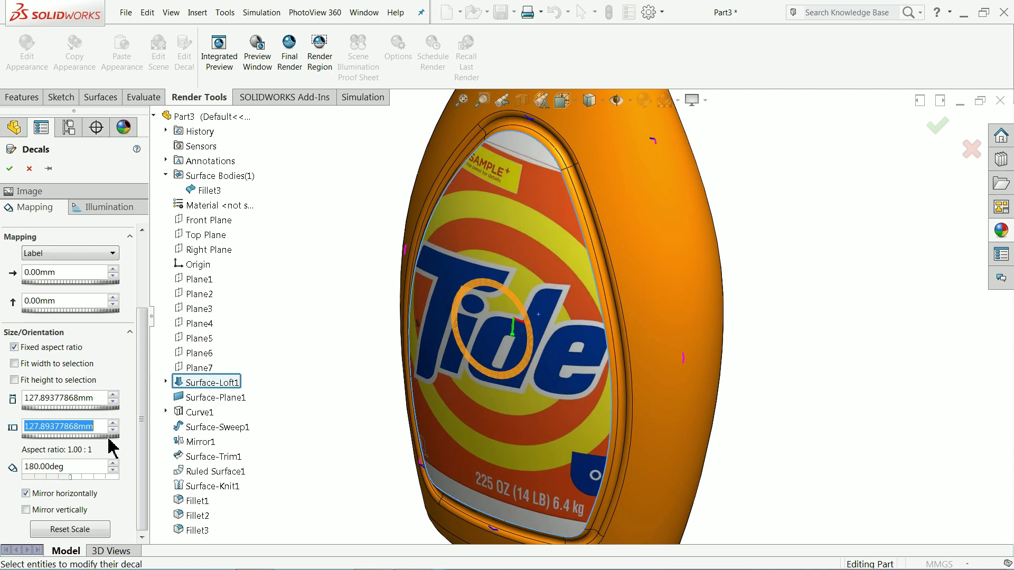
pyautogui.click(113, 430)
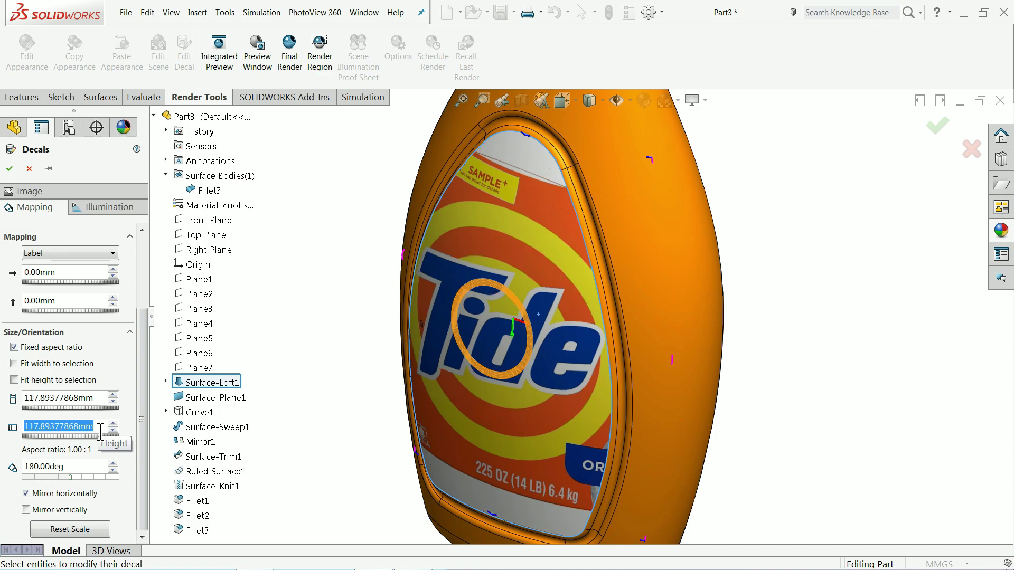
pyautogui.write('120')
pyautogui.press('Return')
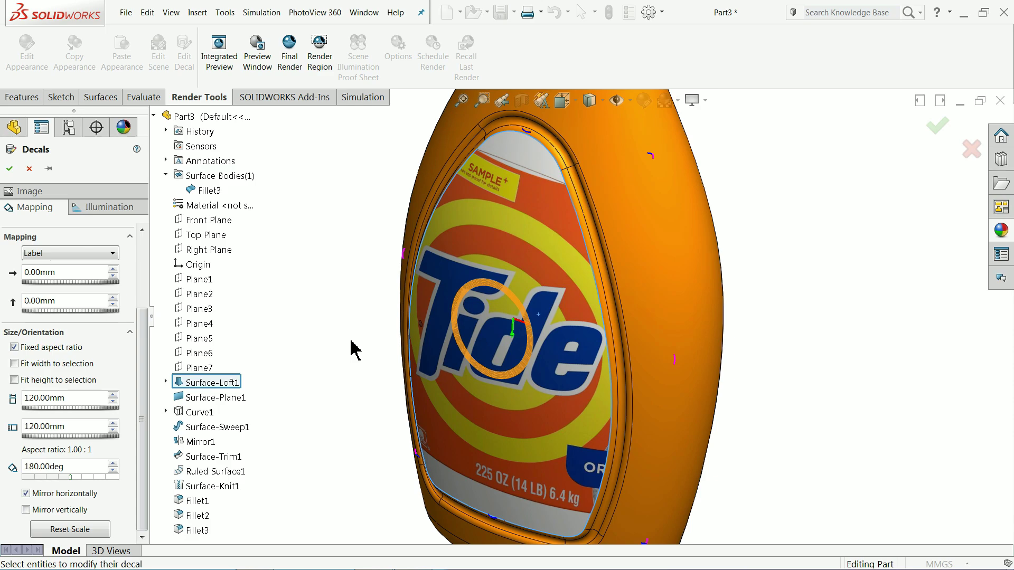
pyautogui.click(10, 169)
pyautogui.scroll(3, 650, 331)
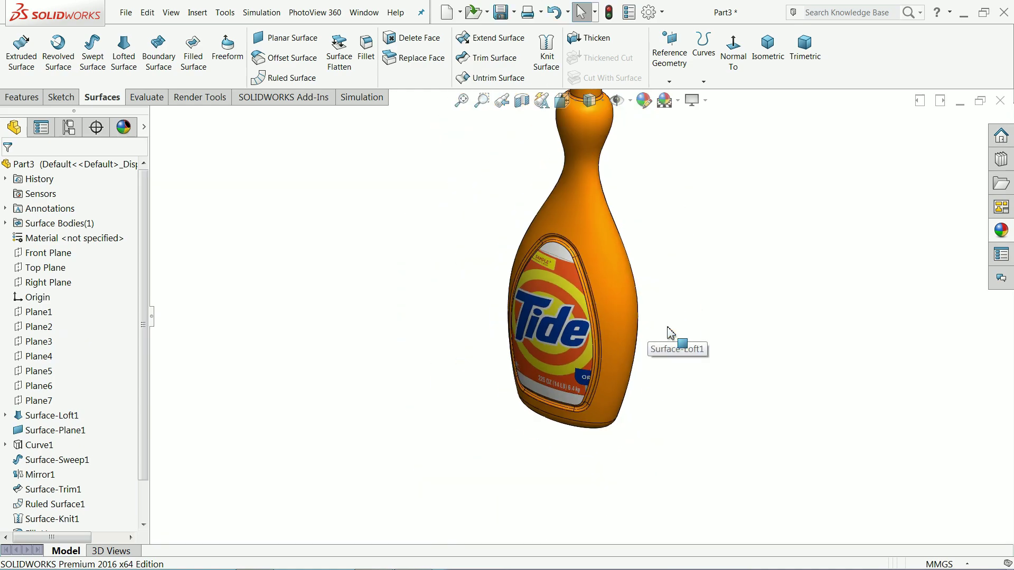
pyautogui.moveTo(690, 315)
pyautogui.mouseDown(button='middle')
pyautogui.moveTo(727, 240)
pyautogui.moveTo(736, 253)
pyautogui.moveTo(691, 335)
pyautogui.moveTo(690, 323)
pyautogui.mouseUp(button='middle')
pyautogui.scroll(3, 690, 323)
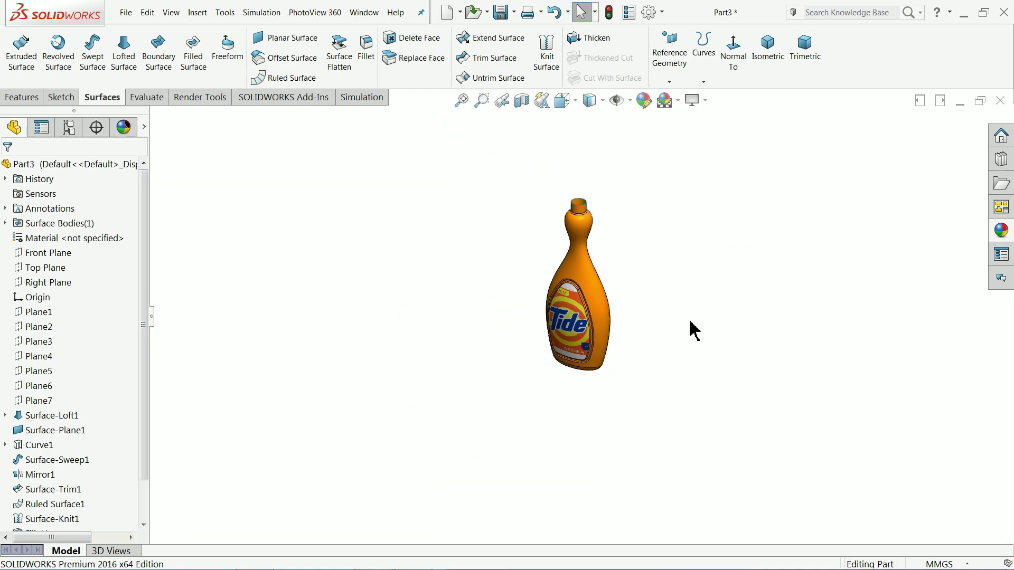
pyautogui.scroll(-2, 623, 293)
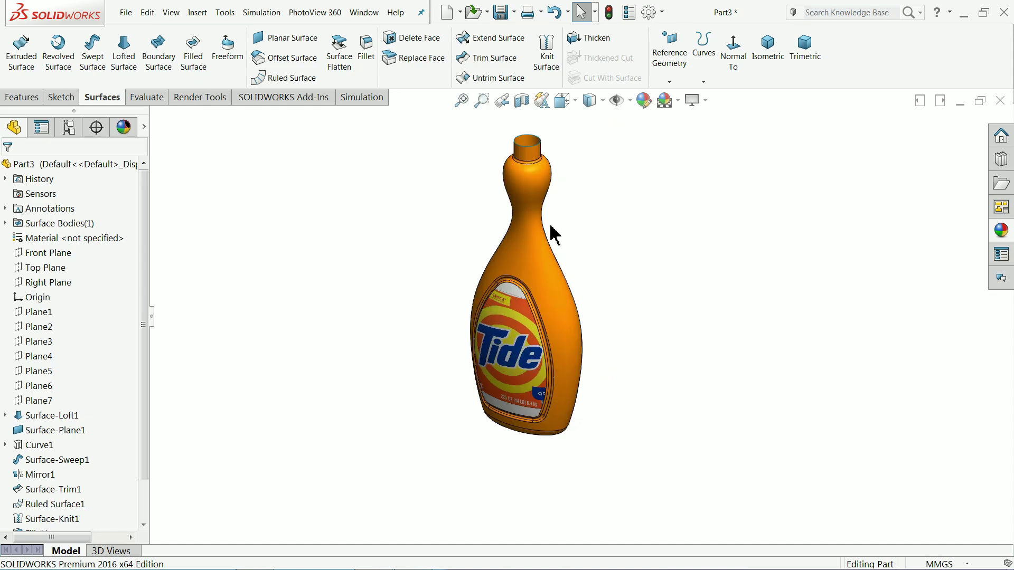
pyautogui.scroll(2, 586, 269)
pyautogui.scroll(-3, 589, 273)
pyautogui.moveTo(588, 308)
pyautogui.mouseDown(button='middle')
pyautogui.moveTo(450, 301)
pyautogui.moveTo(595, 292)
pyautogui.moveTo(590, 321)
pyautogui.mouseUp(button='middle')
pyautogui.scroll(-2, 518, 315)
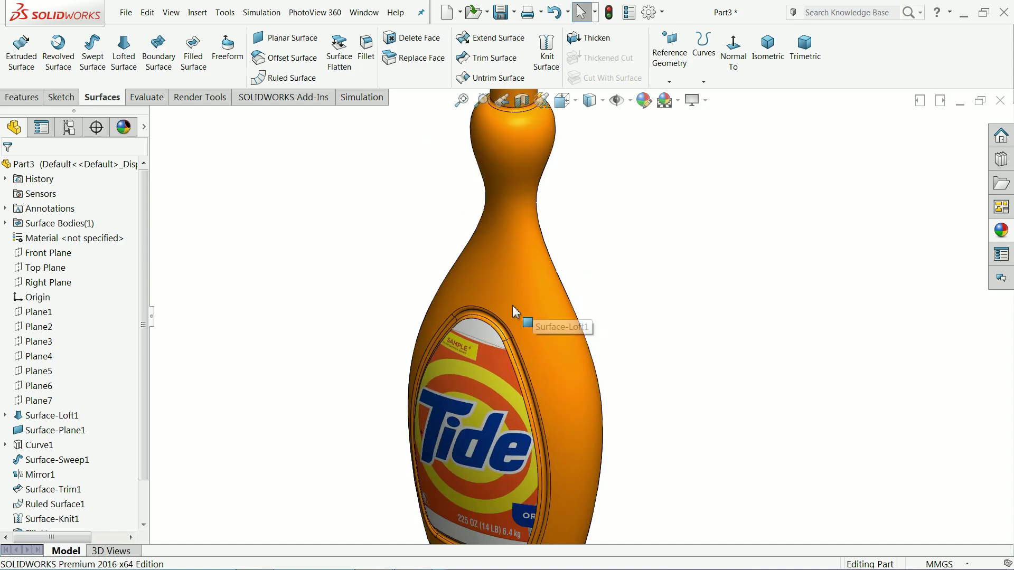
pyautogui.scroll(3, 541, 322)
pyautogui.scroll(-2, 568, 323)
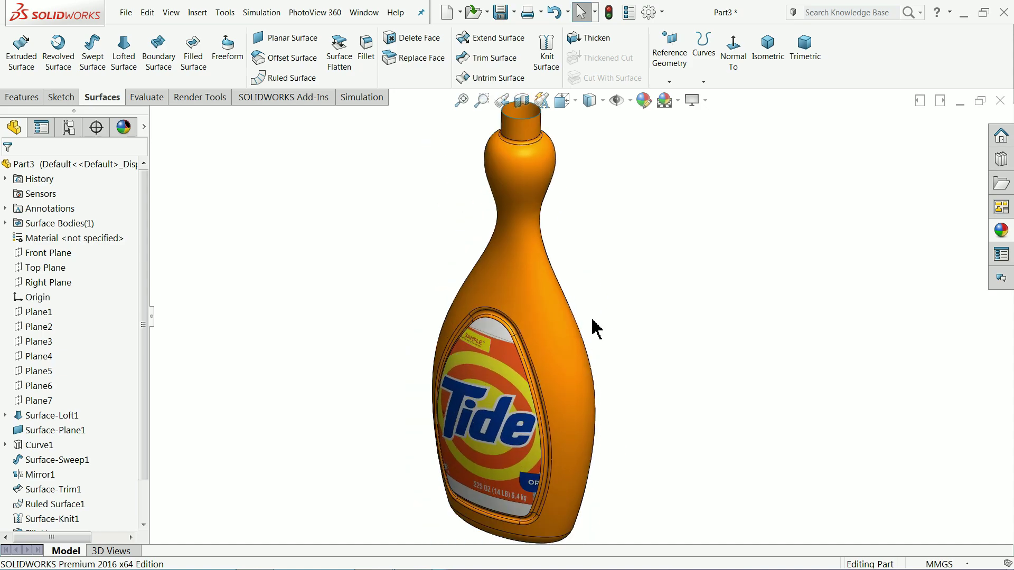
pyautogui.scroll(2, 595, 323)
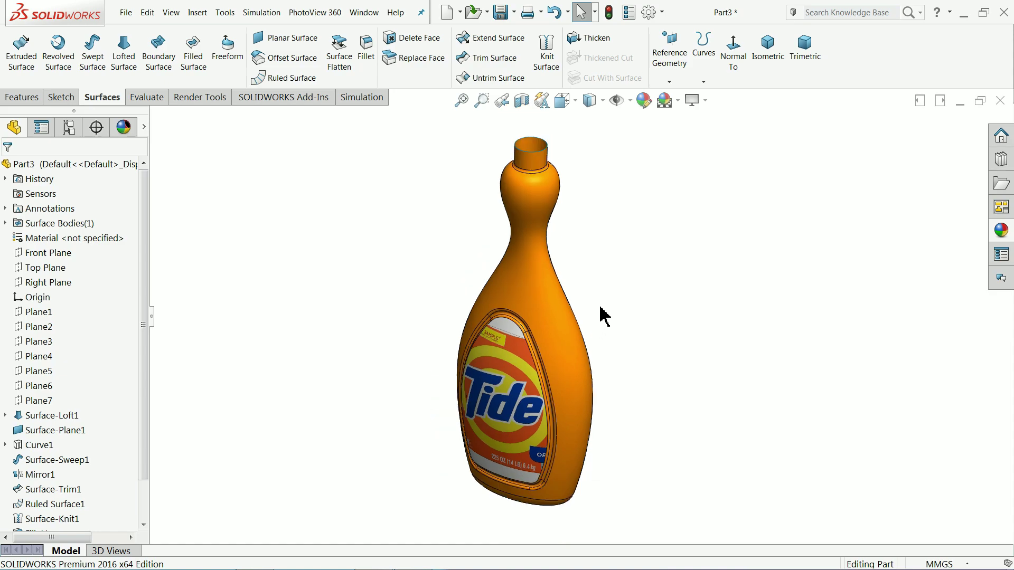
pyautogui.scroll(2, 599, 315)
pyautogui.scroll(-2, 586, 308)
pyautogui.scroll(-2, 581, 320)
pyautogui.scroll(2, 584, 359)
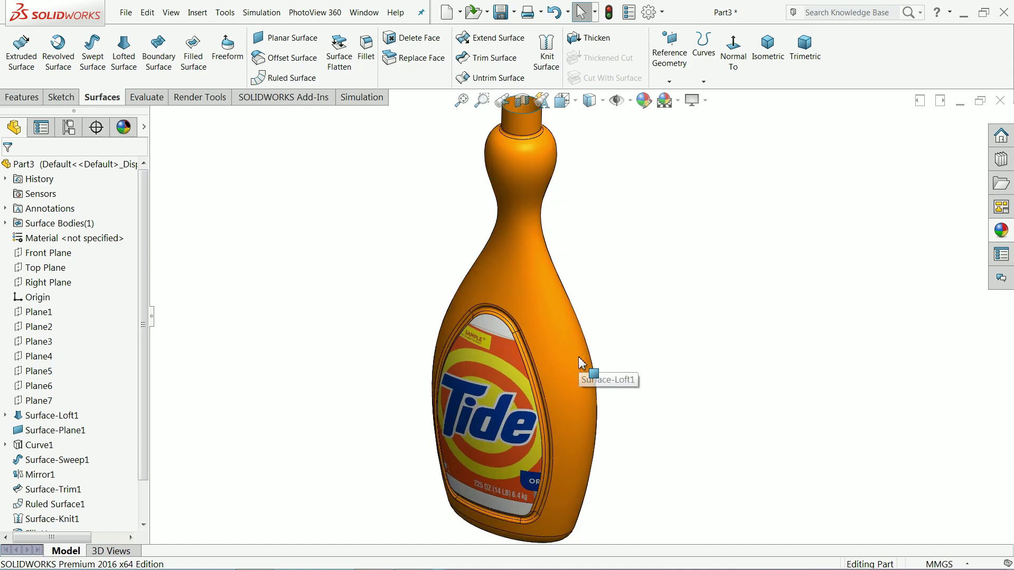